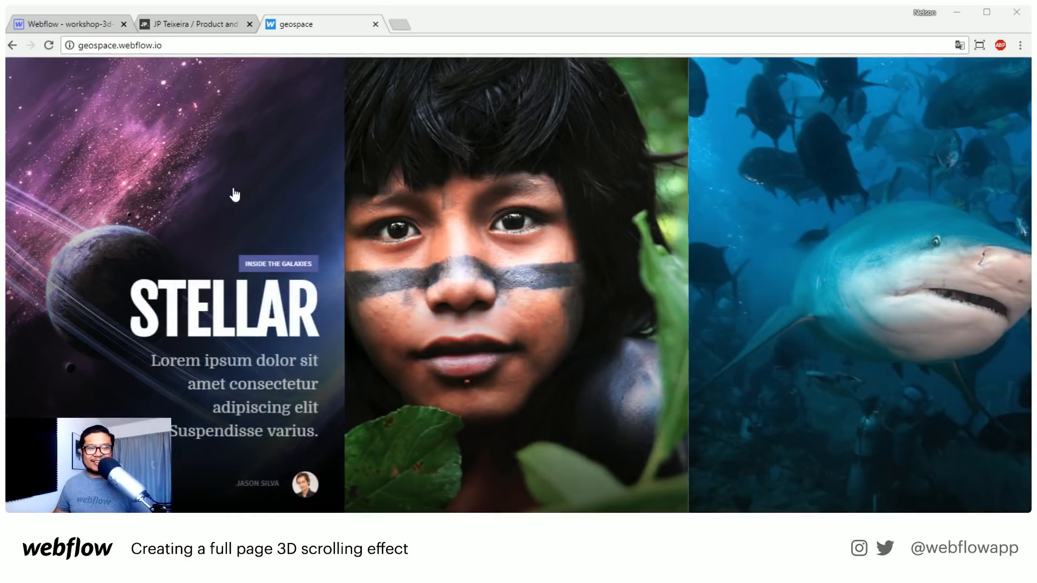
# - Examine the Stellar and Natives panels on the geospace site, reading through the Stellar article and returning home from each
pyautogui.click(235, 195)
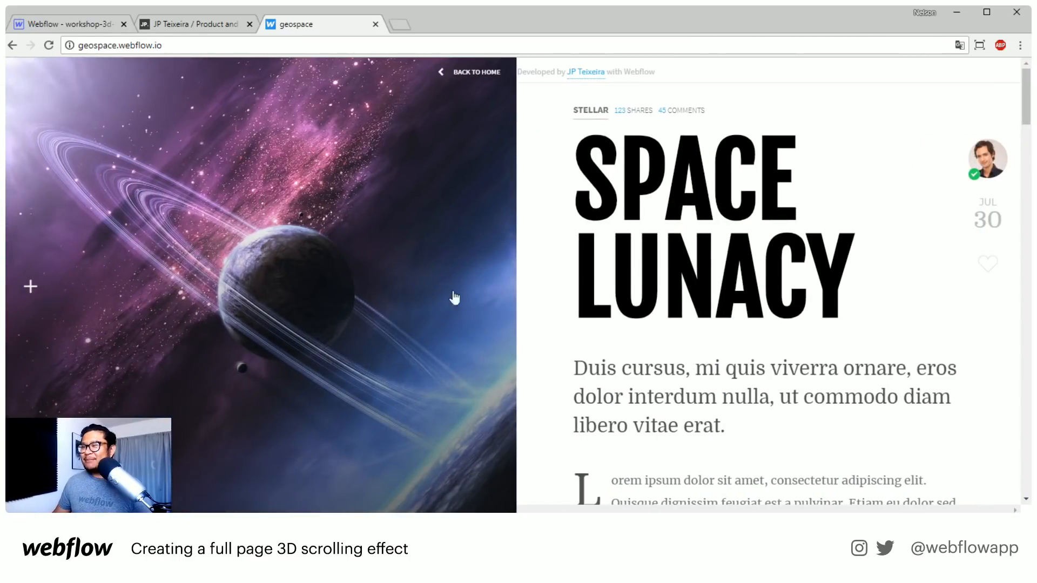
pyautogui.scroll(-2, 621, 286)
pyautogui.scroll(-10, 624, 288)
pyautogui.scroll(14, 624, 289)
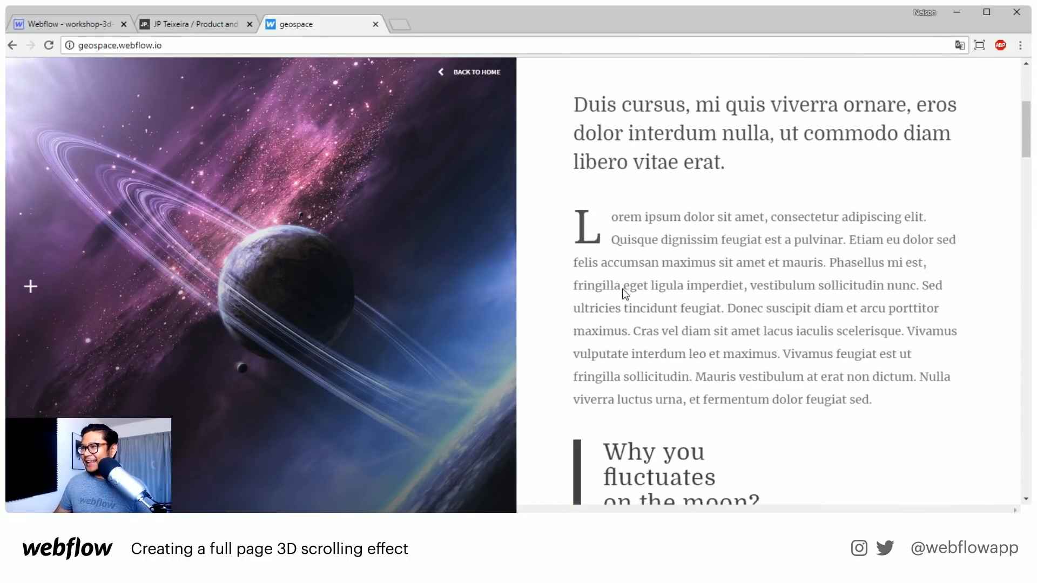
pyautogui.click(450, 72)
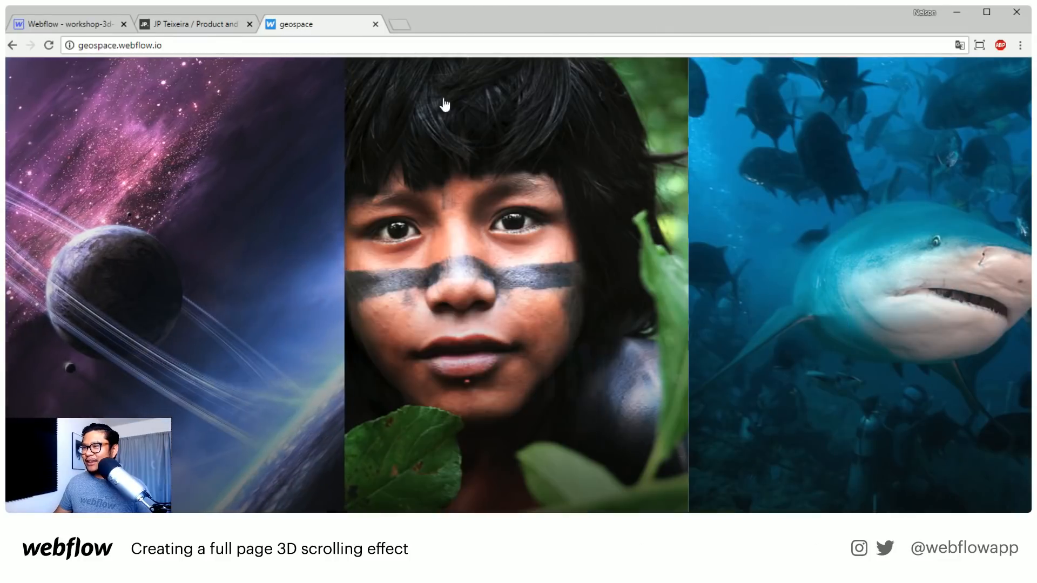
pyautogui.click(462, 262)
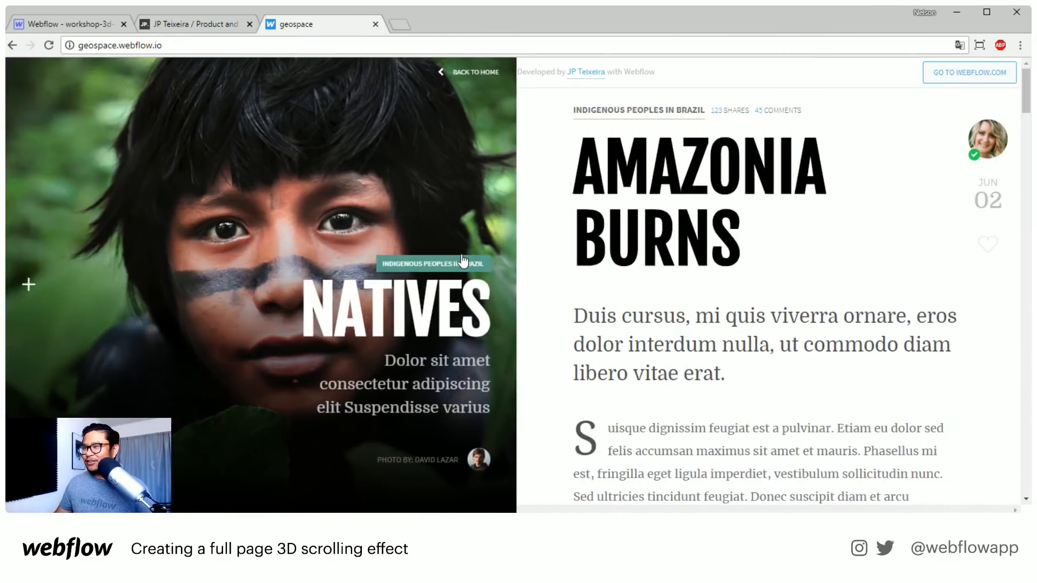
pyautogui.click(488, 77)
# - Open the Sharks panel on the geospace site, reveal and hide its globe info pane, and look through the article
pyautogui.click(824, 185)
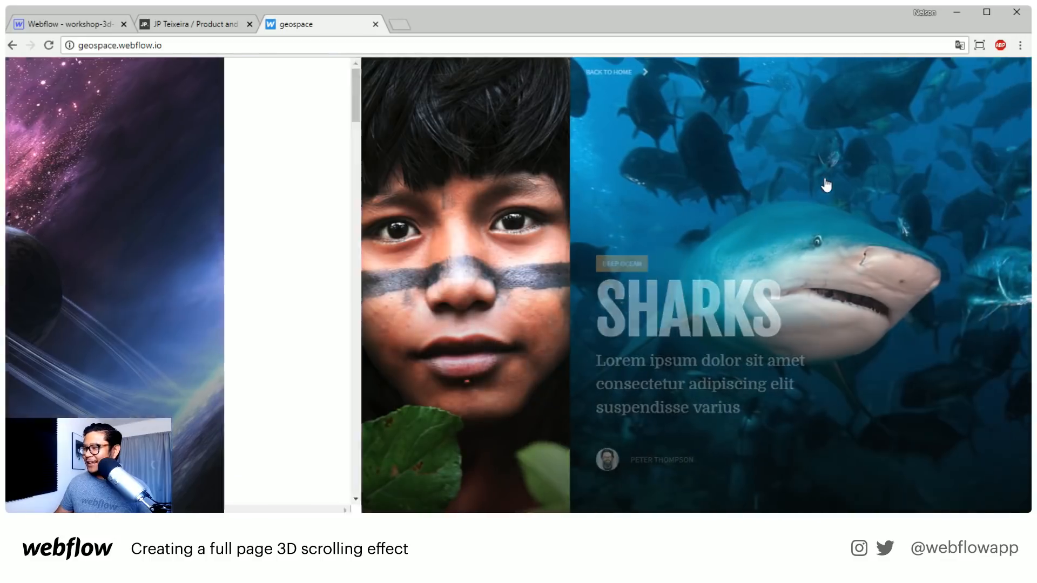
pyautogui.click(1001, 279)
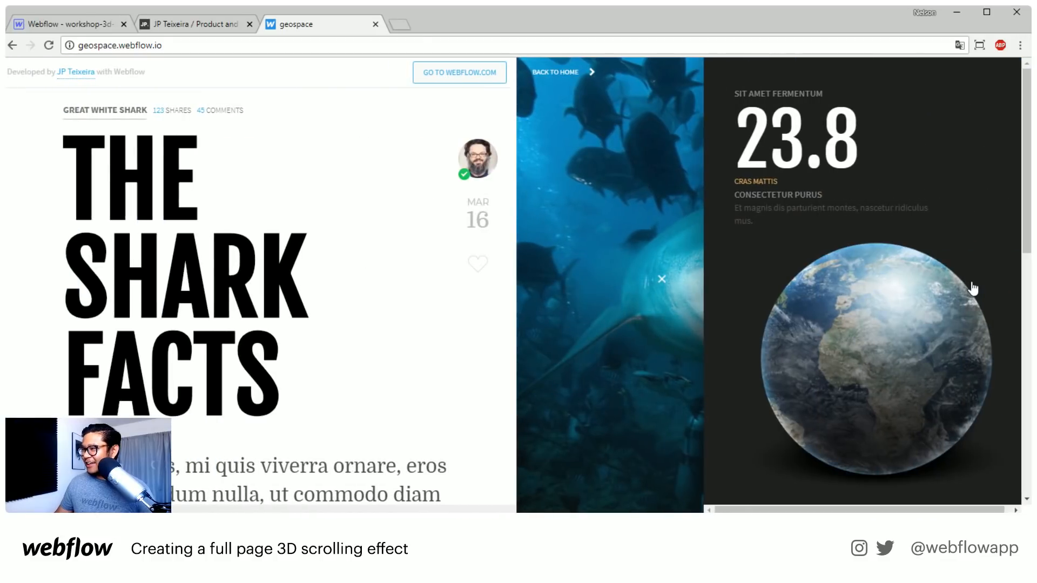
pyautogui.click(661, 279)
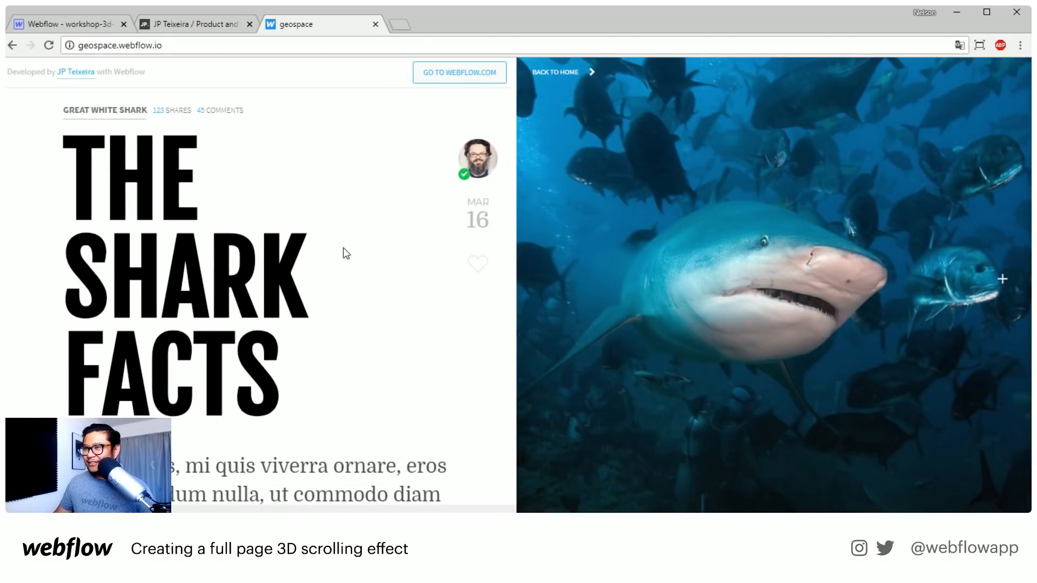
pyautogui.scroll(-6, 344, 253)
pyautogui.scroll(-10, 344, 248)
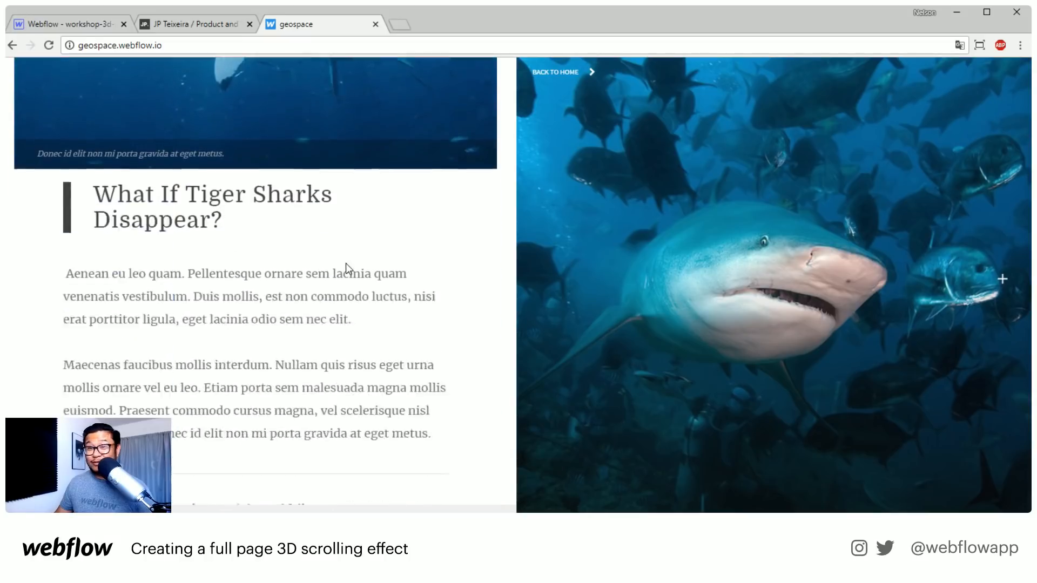
pyautogui.scroll(15, 346, 264)
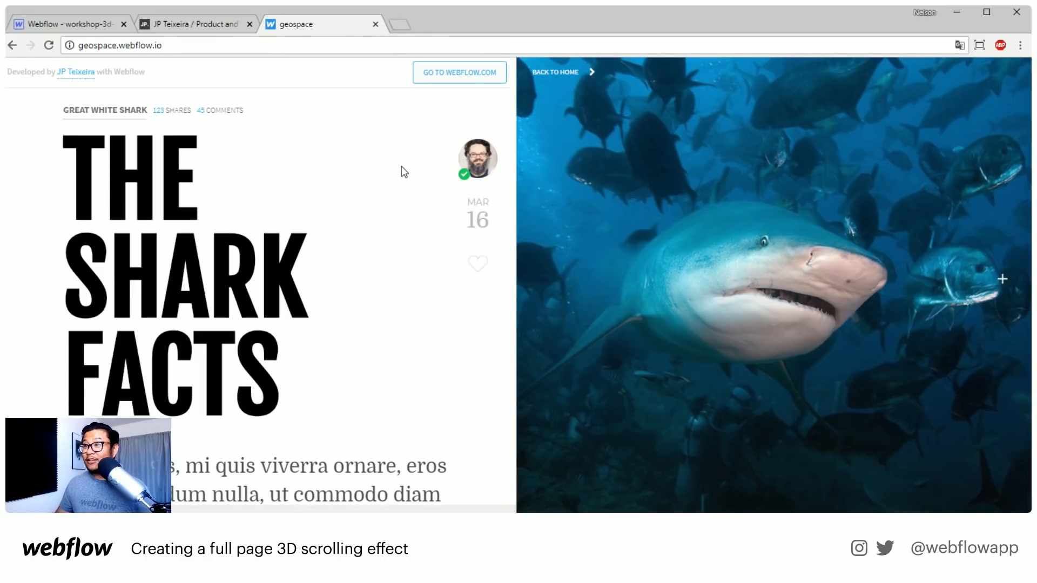
# - Switch to the thedesigner.jp site and examine how its full-page sections rotate in 3D while scrolling
pyautogui.click(209, 24)
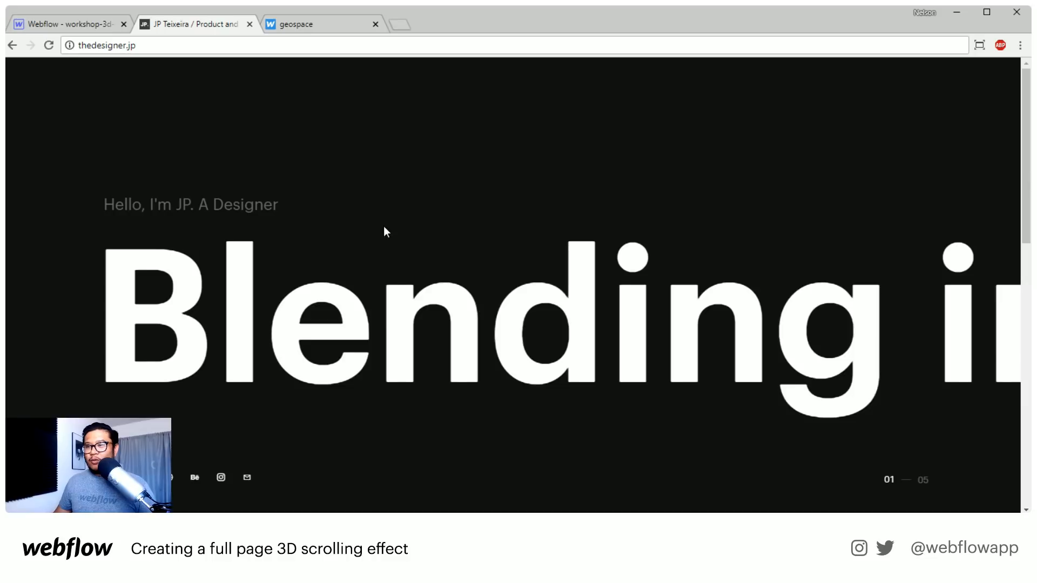
pyautogui.scroll(-5, 384, 226)
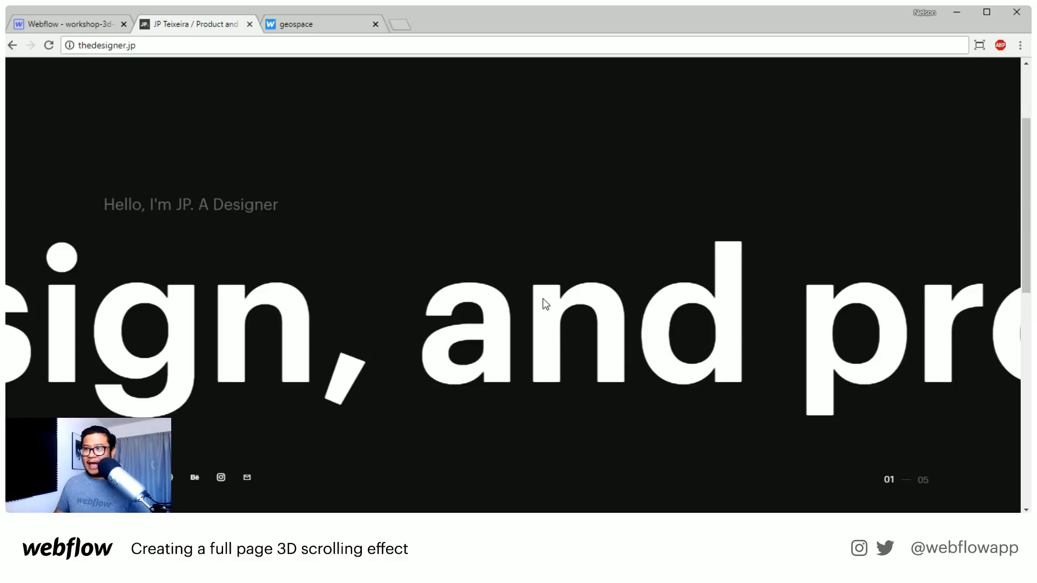
pyautogui.scroll(-5, 542, 299)
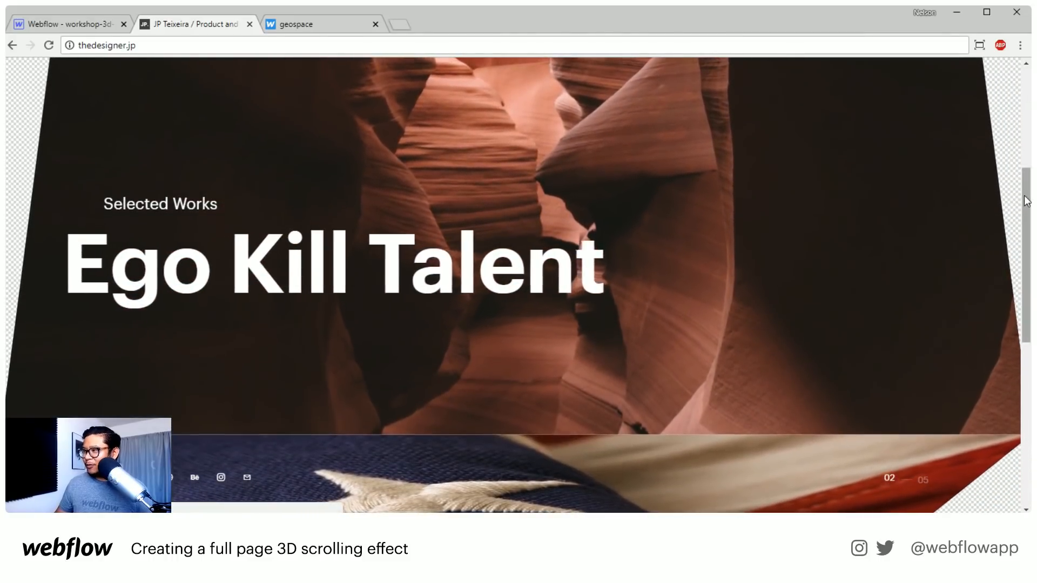
pyautogui.moveTo(1026, 201)
pyautogui.mouseDown()
pyautogui.moveTo(1024, 160)
pyautogui.moveTo(1025, 181)
pyautogui.mouseUp()
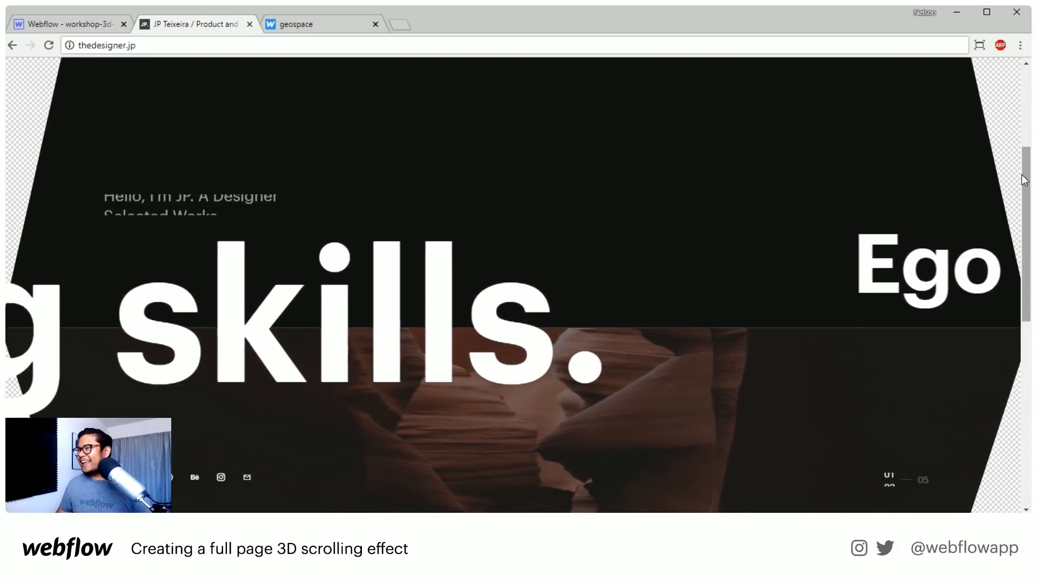
pyautogui.moveTo(1024, 180); pyautogui.dragTo(1031, 218)
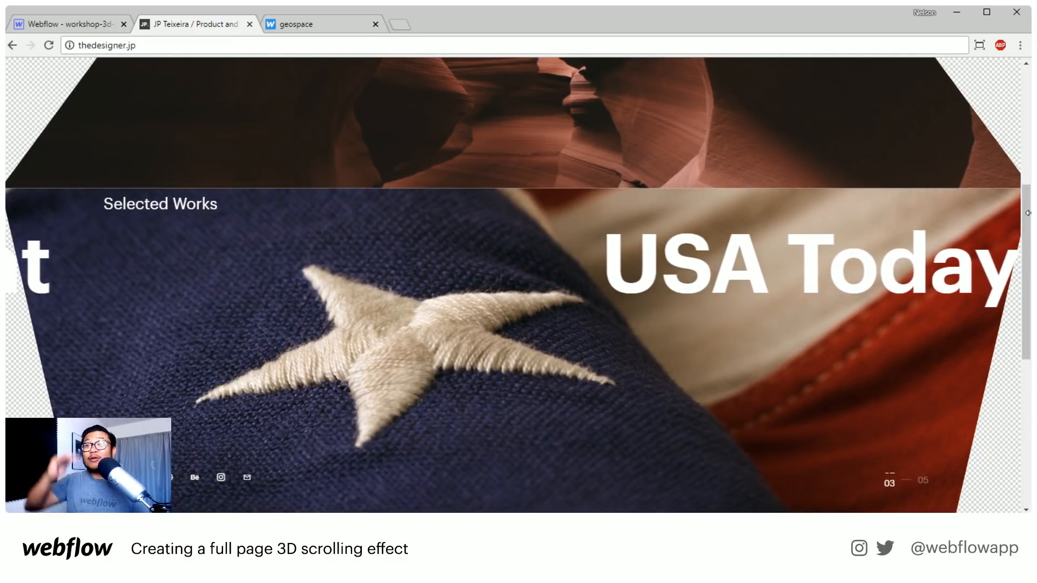
pyautogui.moveTo(1028, 213); pyautogui.dragTo(987, 82)
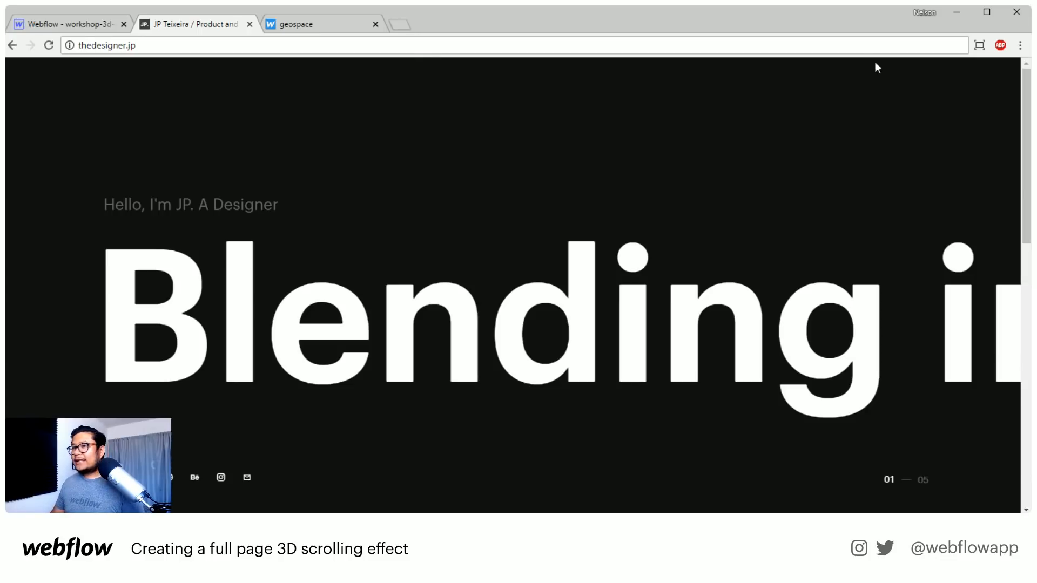
# - Switch to the Webflow Designer project and open the Home page's existing scroll animation to examine its Move and Rotate actions
pyautogui.click(57, 24)
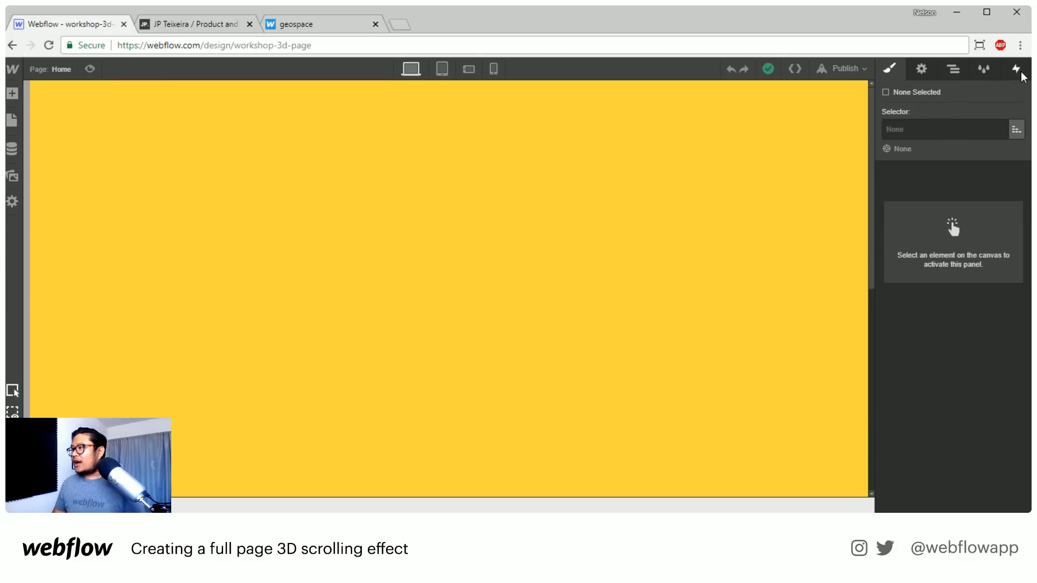
pyautogui.click(1020, 72)
pyautogui.click(934, 273)
pyautogui.click(930, 219)
pyautogui.click(930, 218)
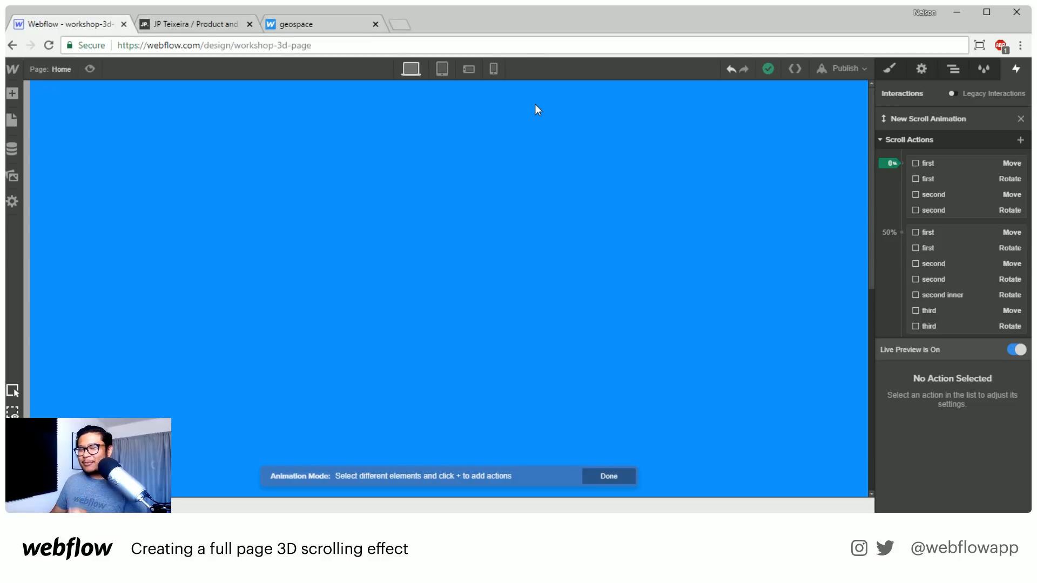
# - Create a new static page named workshop-demo
pyautogui.click(69, 73)
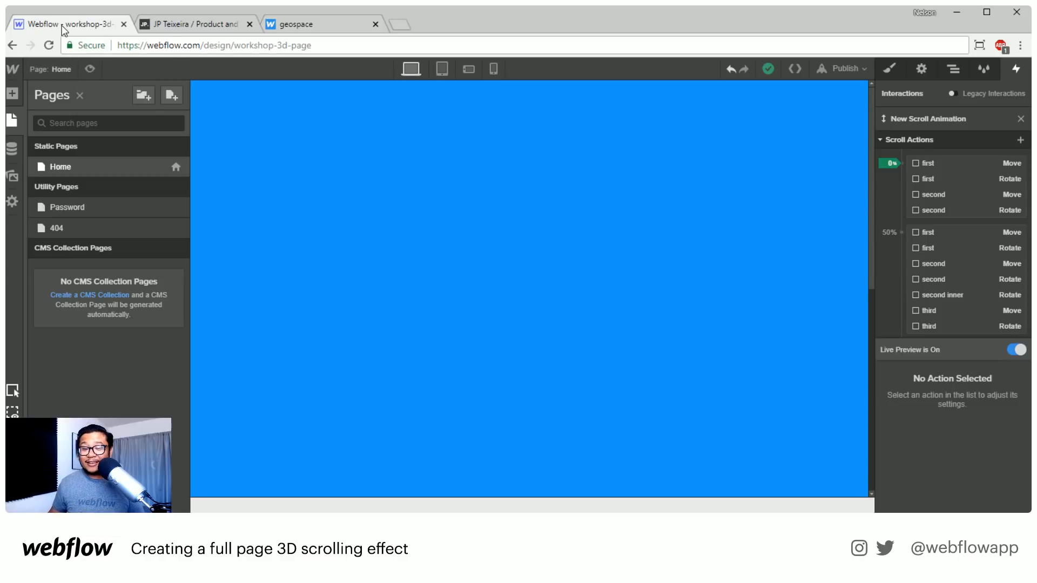
pyautogui.click(170, 95)
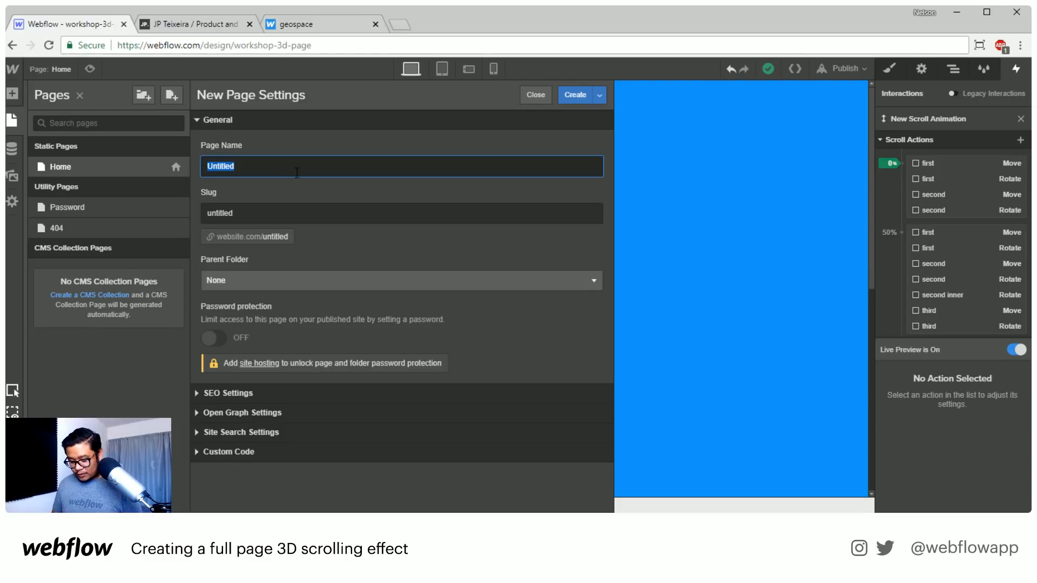
pyautogui.write('workshop-demo')
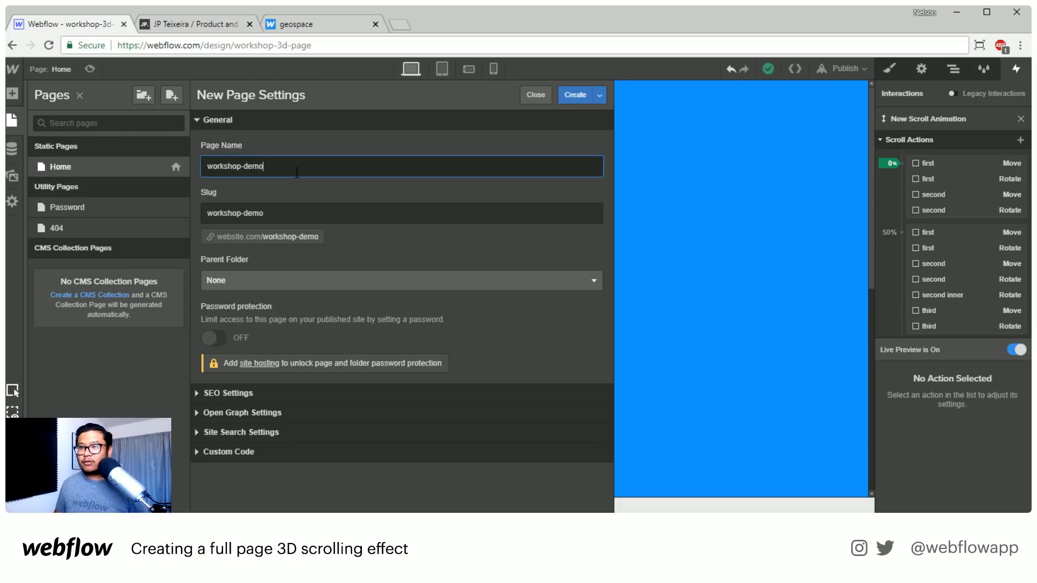
pyautogui.press('Return')
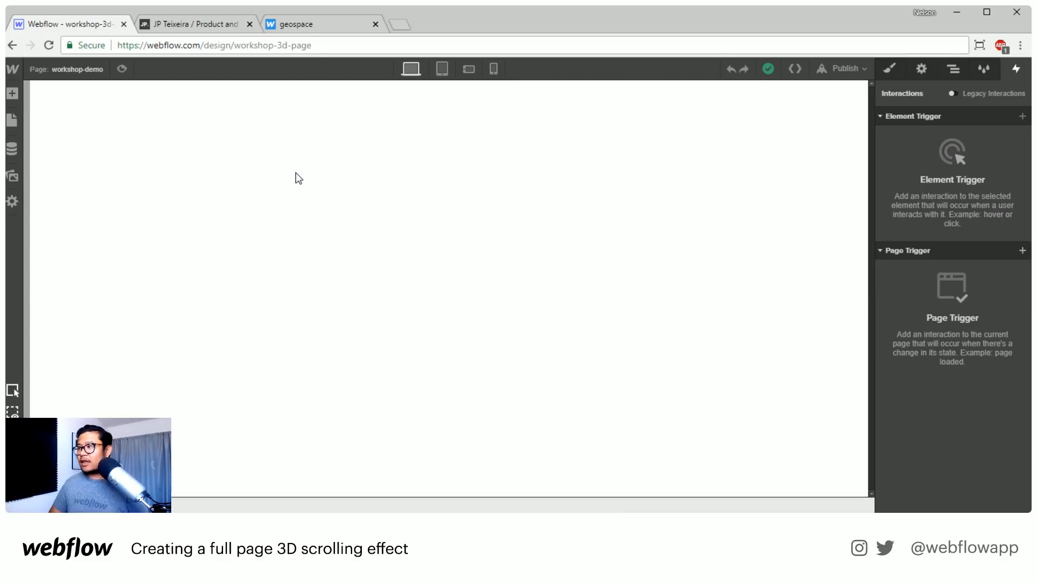
# - Add a div block to the body of the empty page and give it the new class scollpage
pyautogui.click(296, 173)
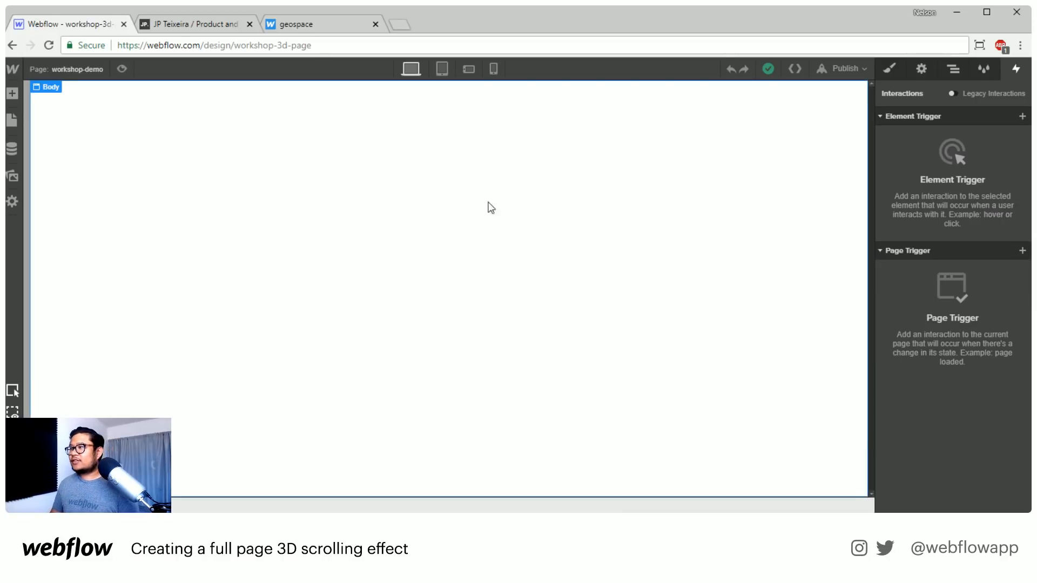
pyautogui.click(889, 69)
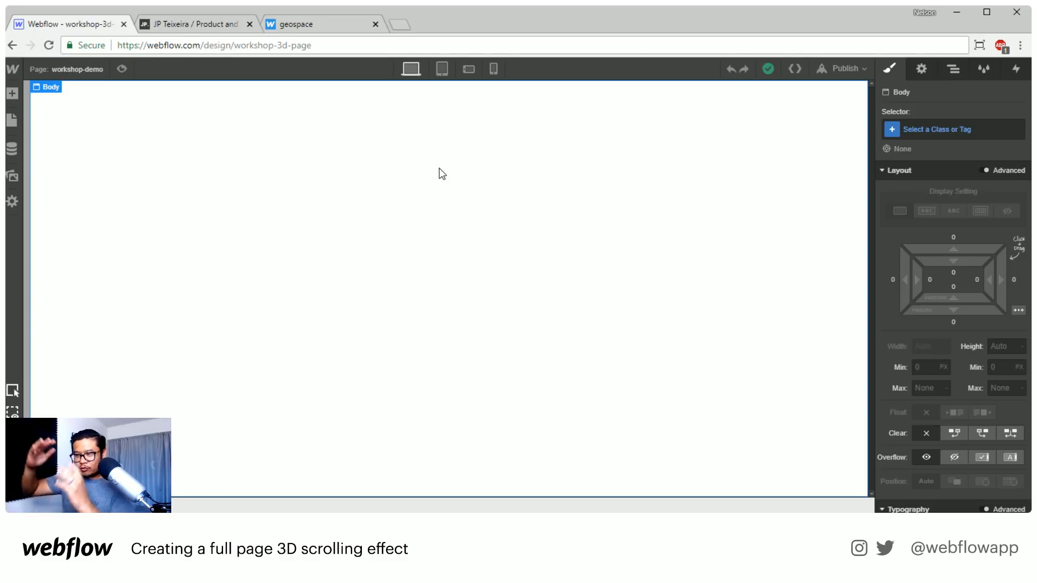
pyautogui.press('a')
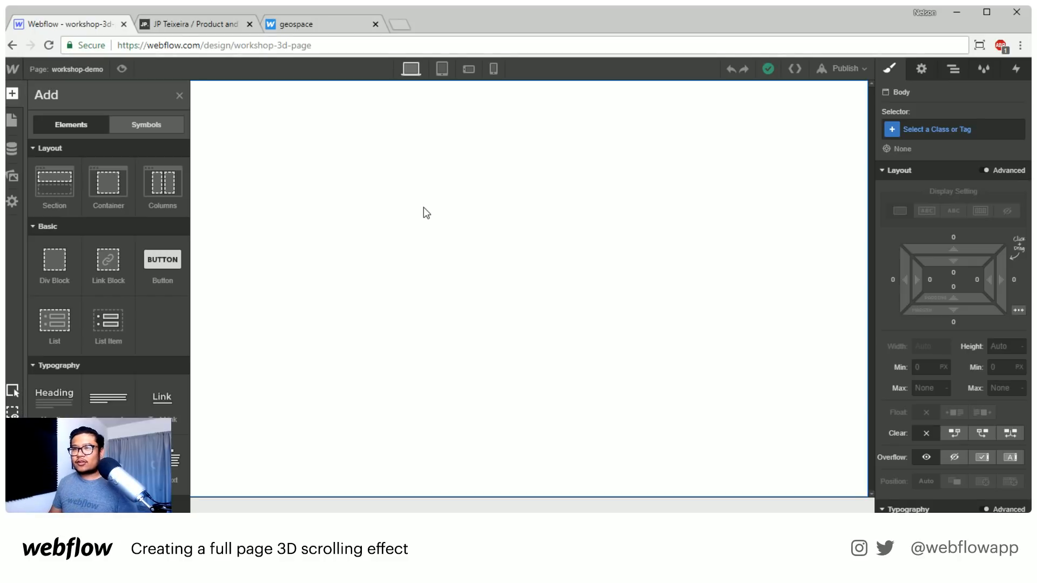
pyautogui.moveTo(51, 265); pyautogui.dragTo(363, 213)
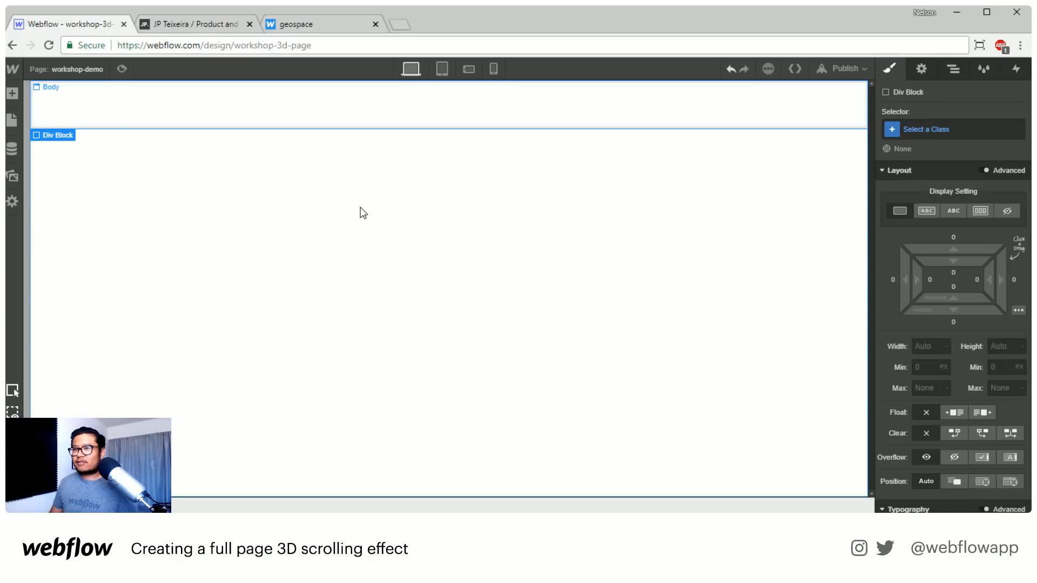
pyautogui.click(939, 131)
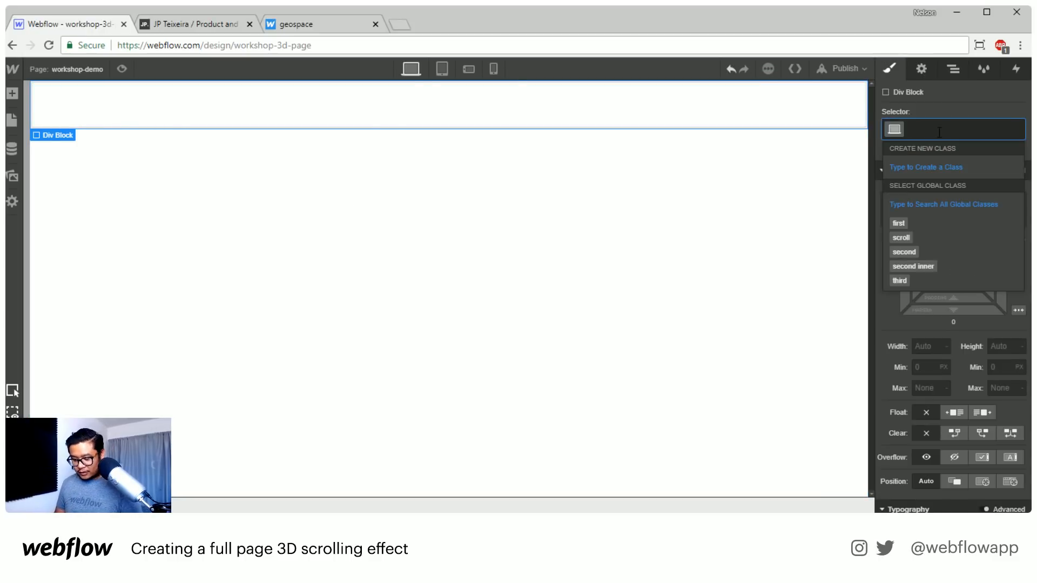
pyautogui.write('scoll')
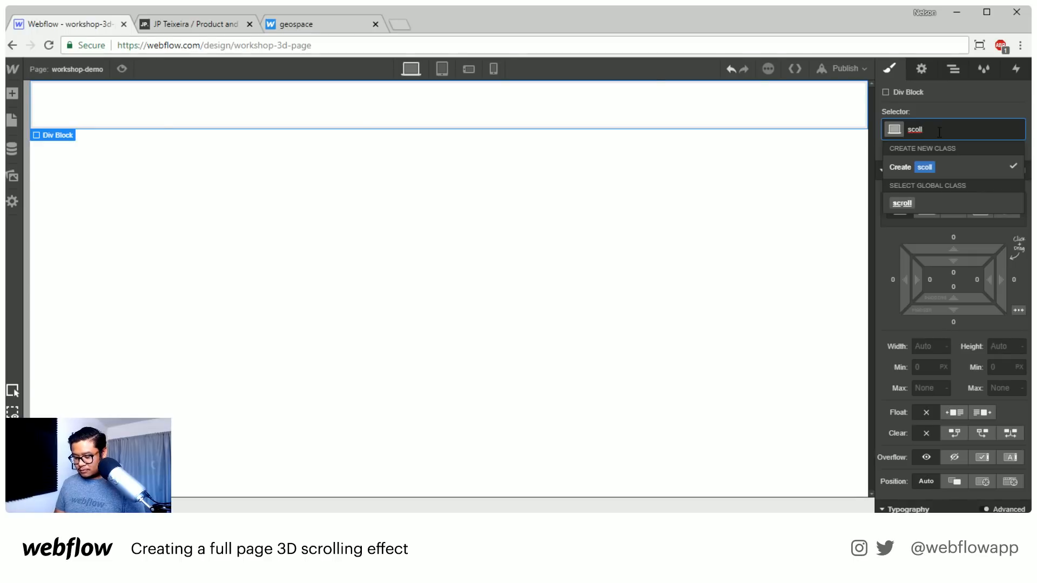
pyautogui.write('page')
pyautogui.press('Return')
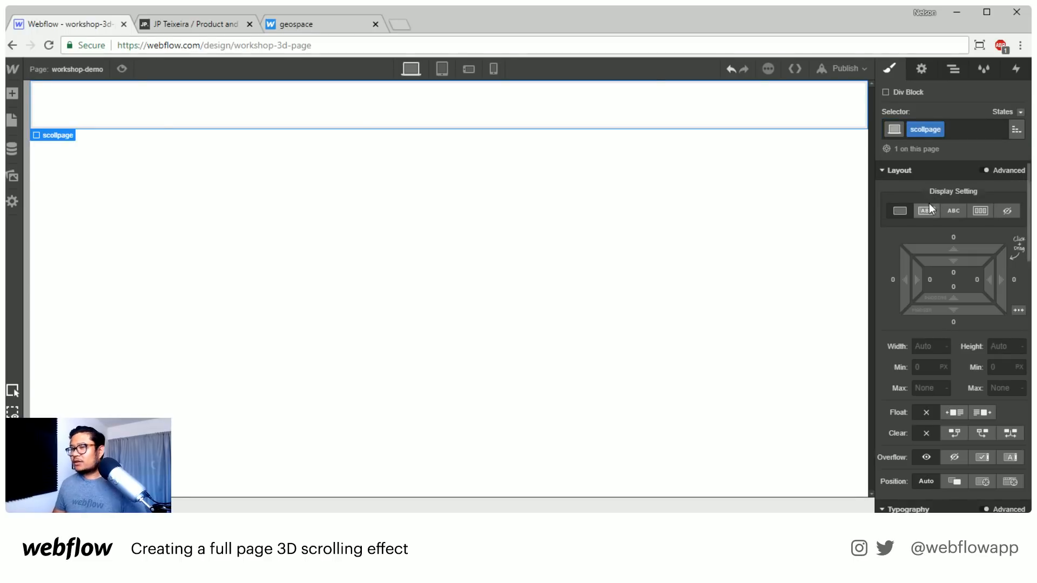
# - Set the scollpage div's height to 200 VH
pyautogui.click(994, 345)
pyautogui.write('200vh')
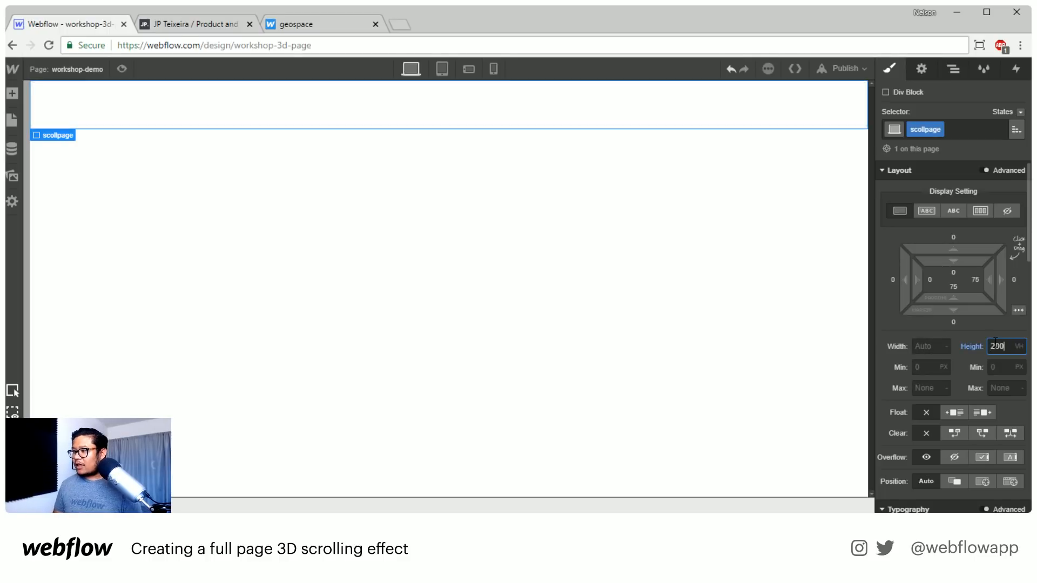
pyautogui.press('Return')
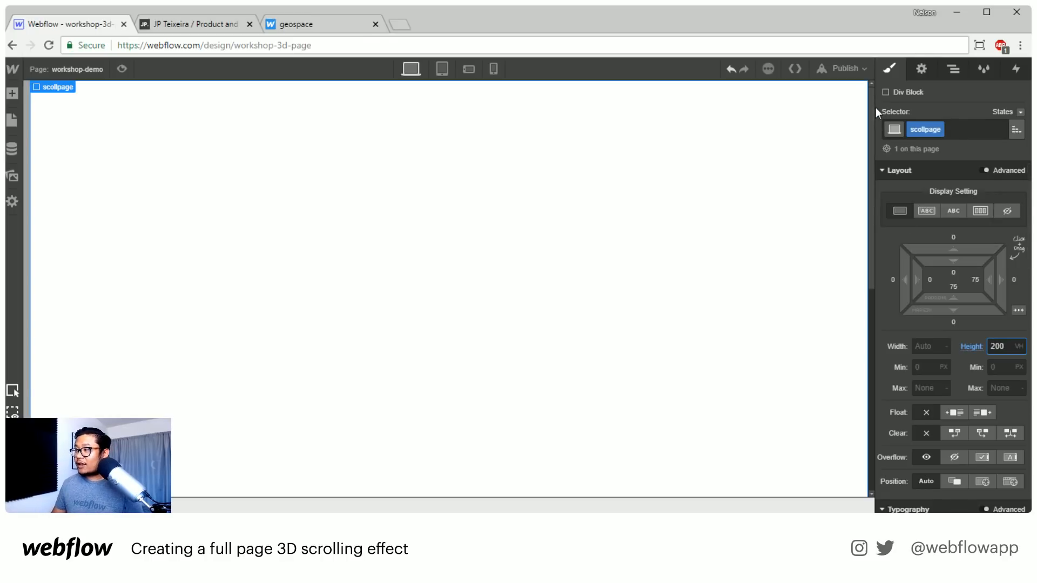
pyautogui.moveTo(869, 94)
pyautogui.mouseDown()
pyautogui.moveTo(863, 315)
pyautogui.moveTo(864, 76)
pyautogui.moveTo(864, 362)
pyautogui.moveTo(867, 69)
pyautogui.moveTo(857, 79)
pyautogui.mouseUp()
pyautogui.click(610, 148)
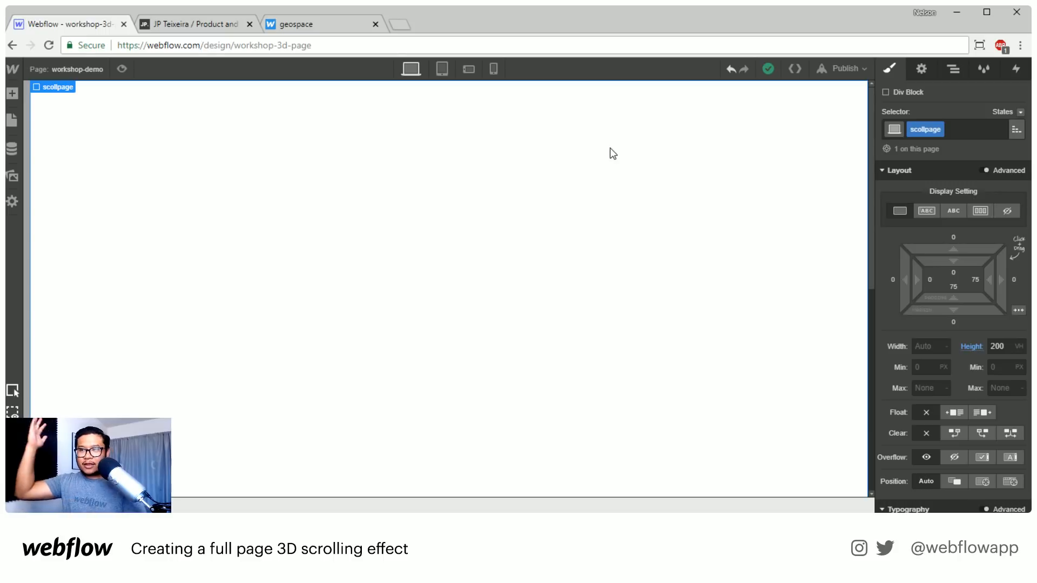
# - Add a second div block and place it directly in the body, above the scollpage div
pyautogui.press('a')
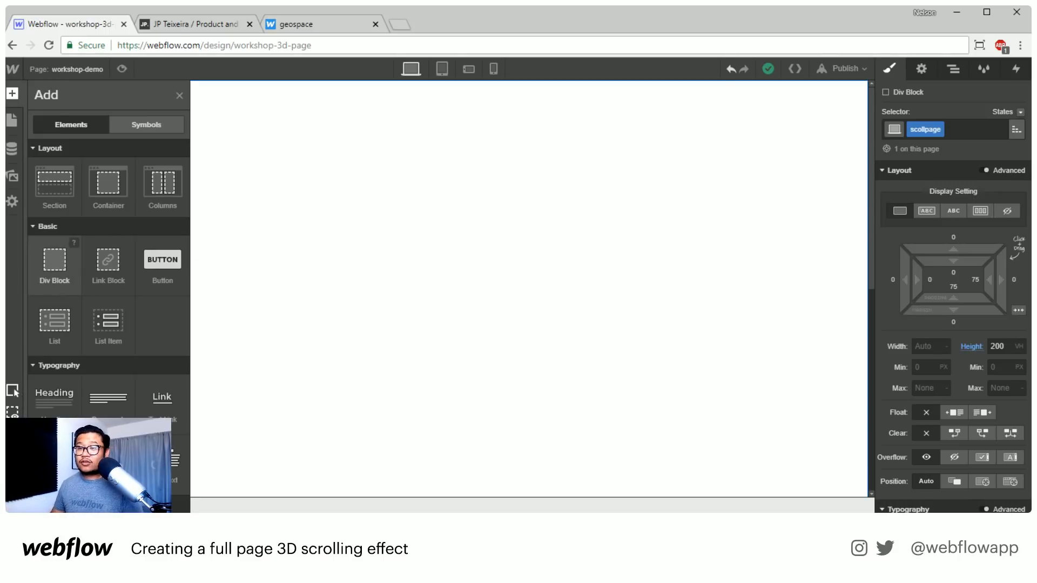
pyautogui.moveTo(54, 261); pyautogui.dragTo(474, 231)
pyautogui.click(953, 70)
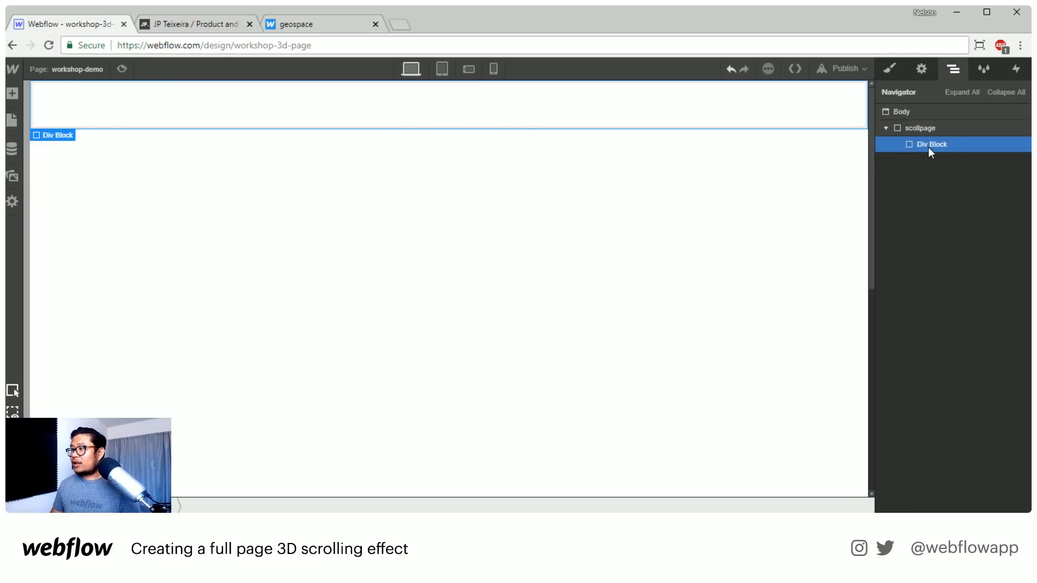
pyautogui.moveTo(925, 140); pyautogui.dragTo(921, 122)
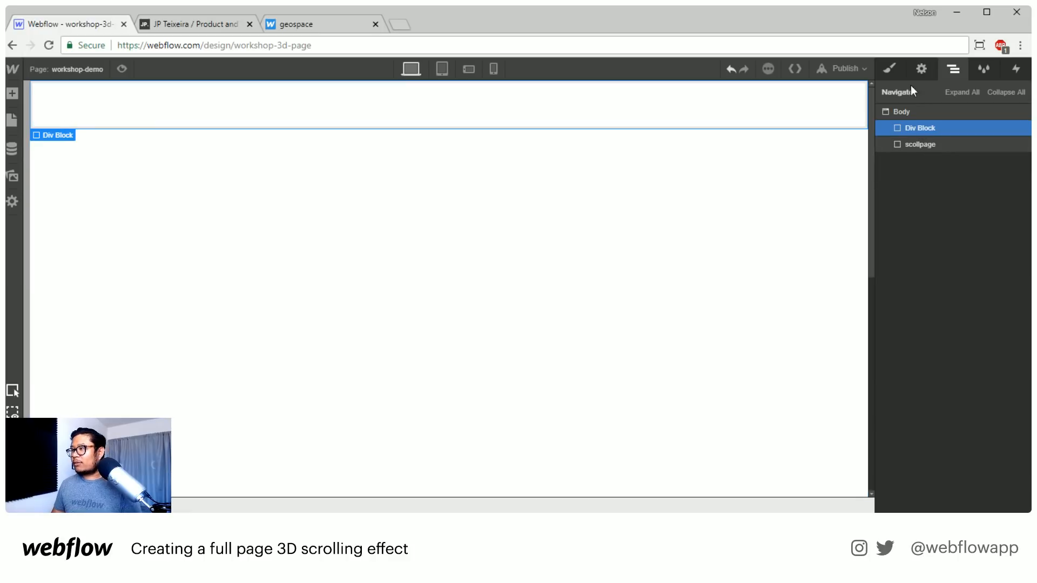
# - Assign the class wrapper to the new div block above scollpage
pyautogui.press('s')
pyautogui.click(931, 130)
pyautogui.write('wrapper')
pyautogui.press('Return')
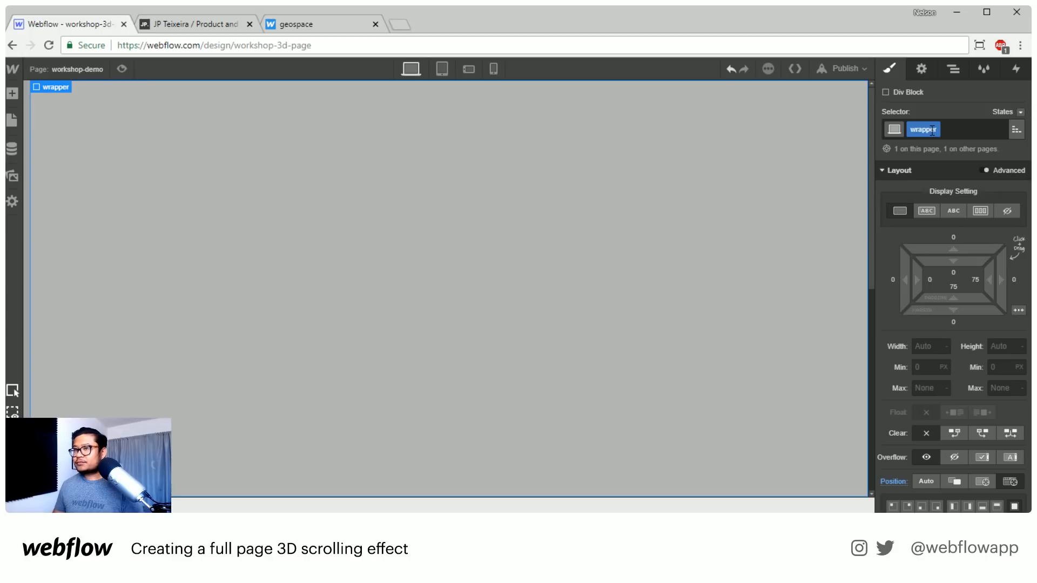
# - Replace the wrapper class on the selected div block with a new class named ws-wrapper
pyautogui.click(966, 137)
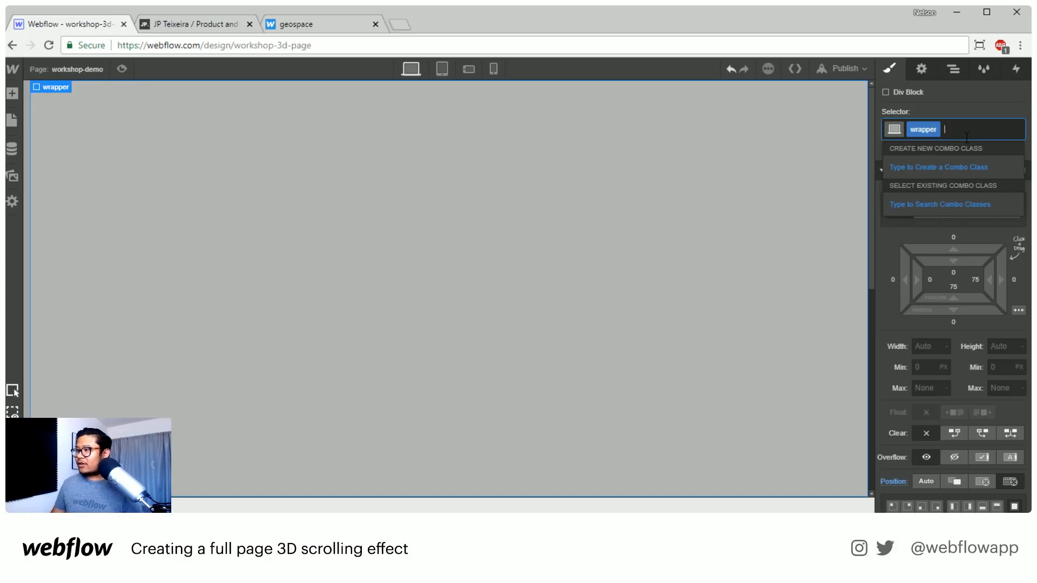
pyautogui.press('BackSpace')
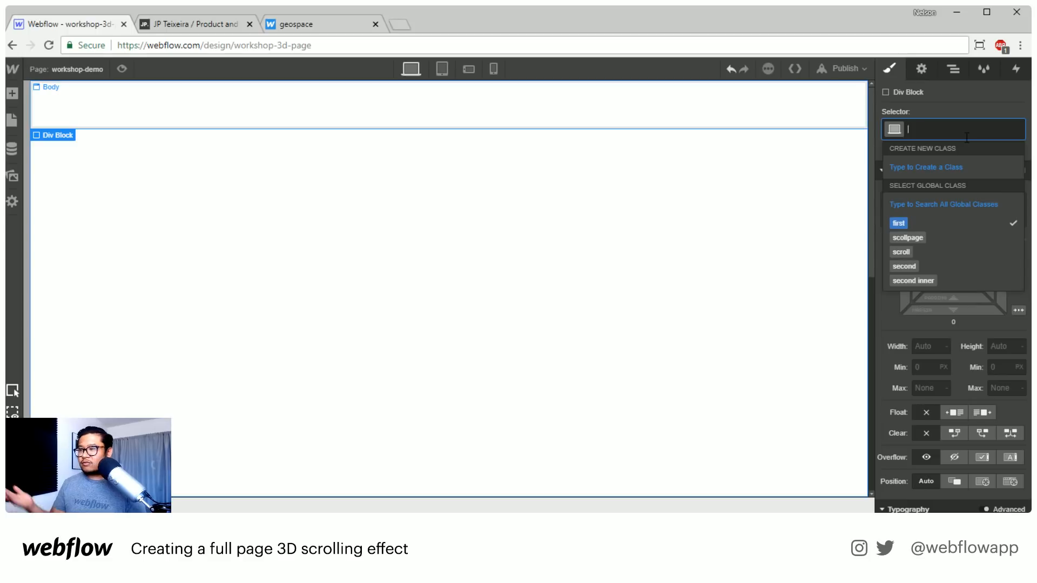
pyautogui.write('ws-wrapper')
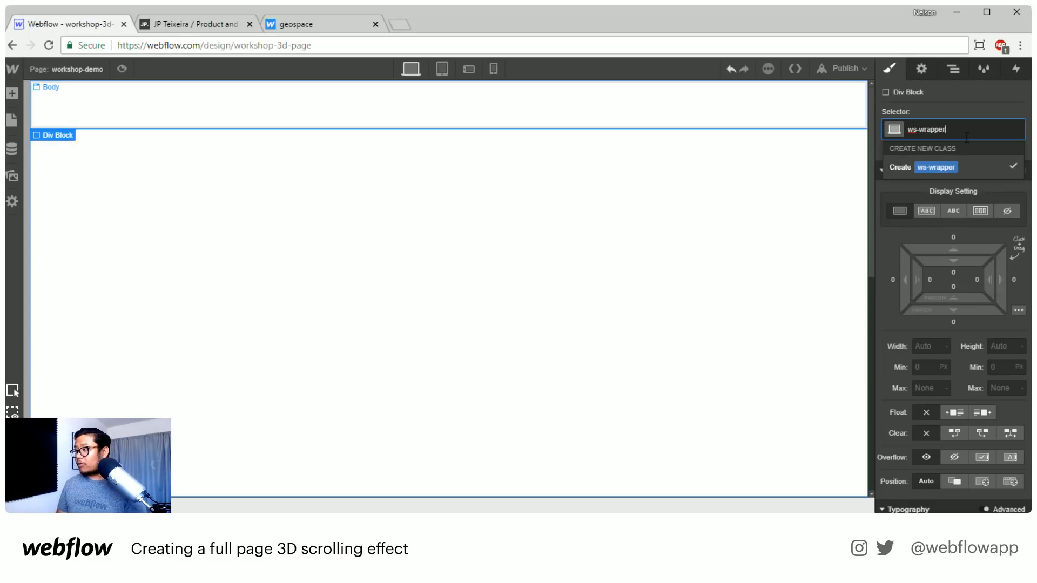
pyautogui.press('Return')
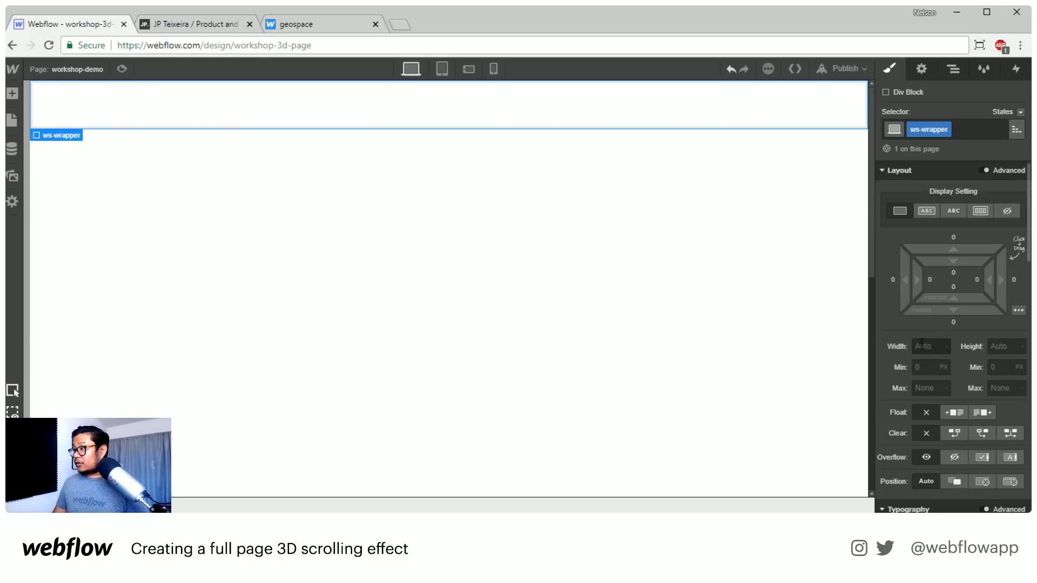
# - Give ws-wrapper a fixed position that covers the full viewport, with 0 px offsets on all four sides
pyautogui.scroll(-3, 957, 358)
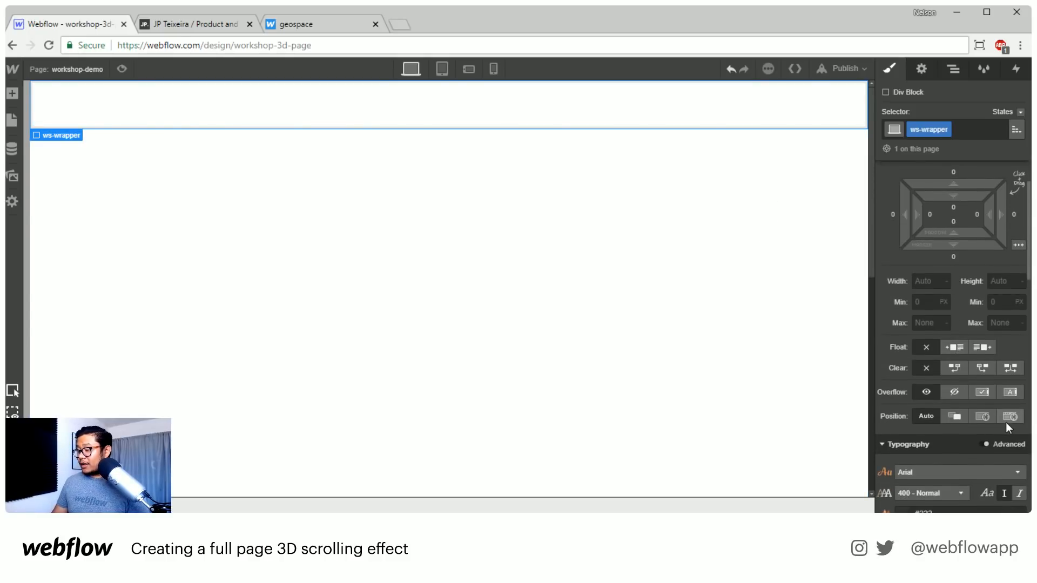
pyautogui.click(929, 284)
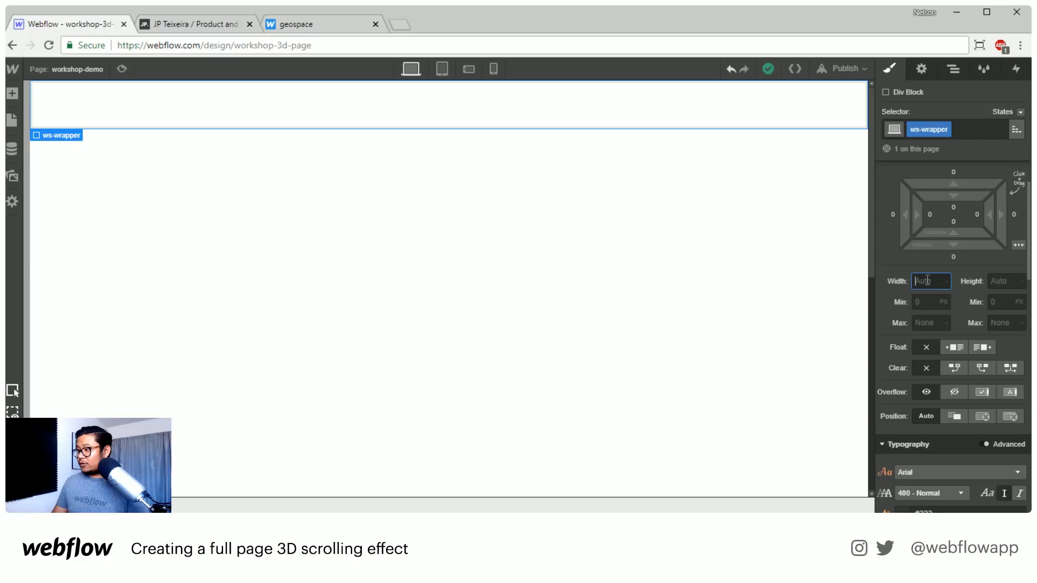
pyautogui.click(1010, 417)
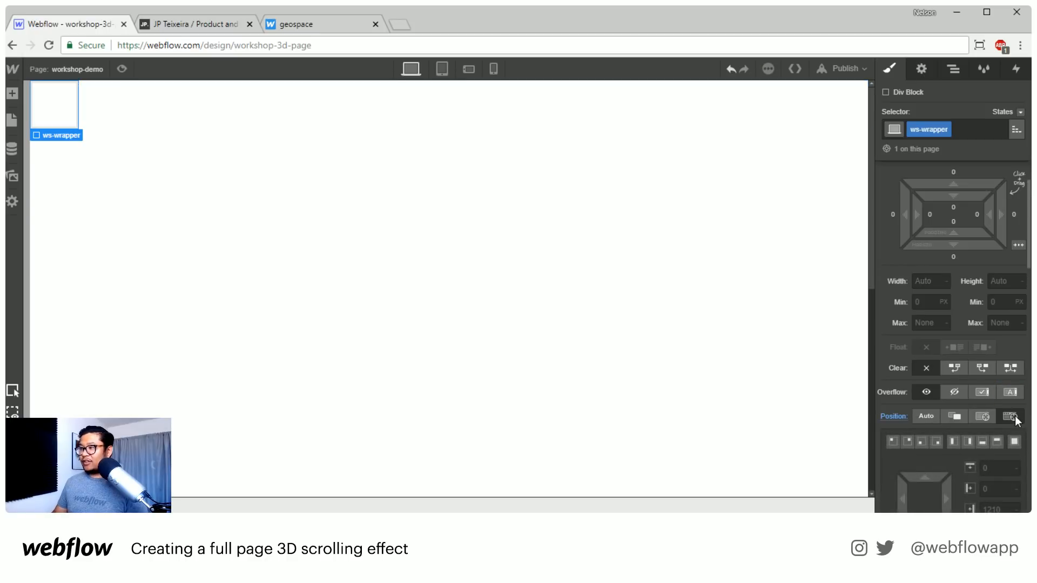
pyautogui.scroll(-3, 1018, 417)
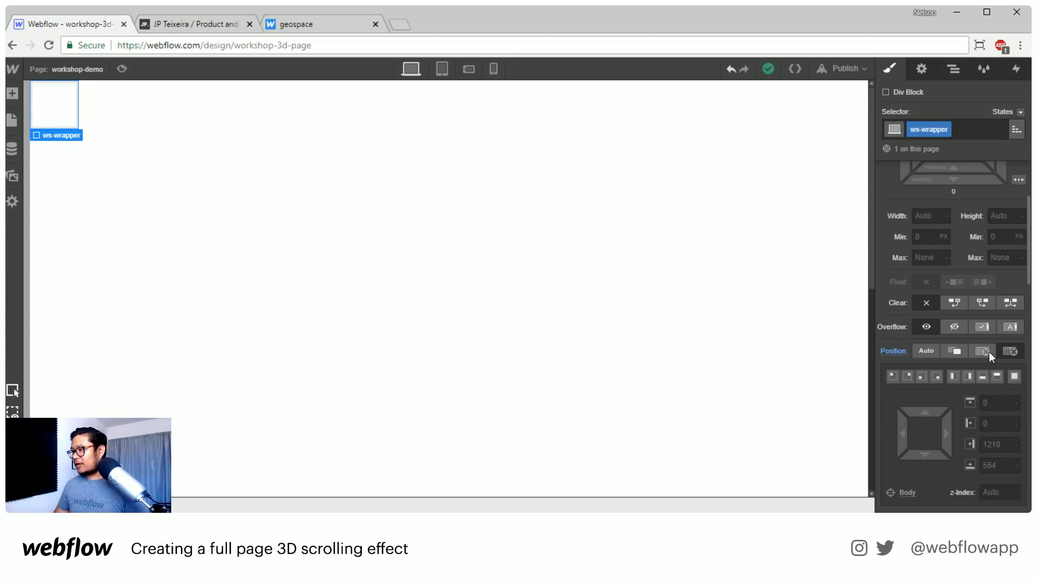
pyautogui.click(1014, 378)
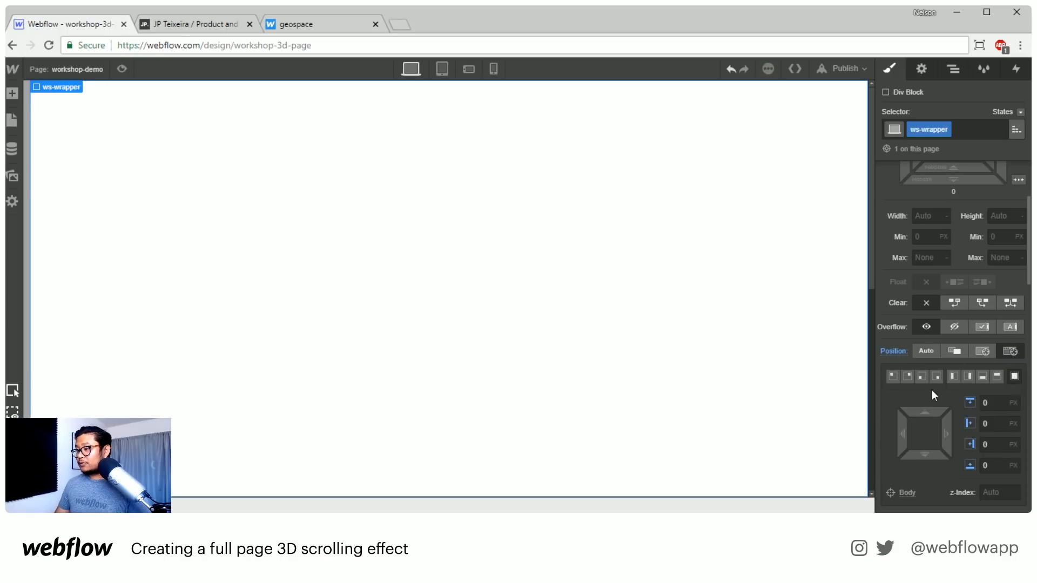
# - Set the background color of ws-wrapper to lightgrey
pyautogui.scroll(-6, 983, 393)
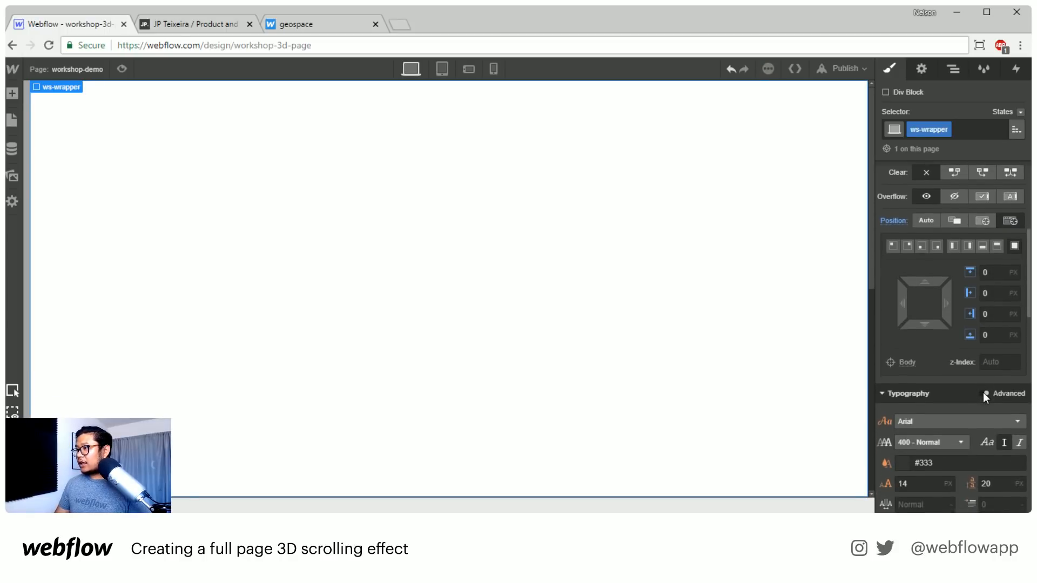
pyautogui.scroll(-5, 983, 392)
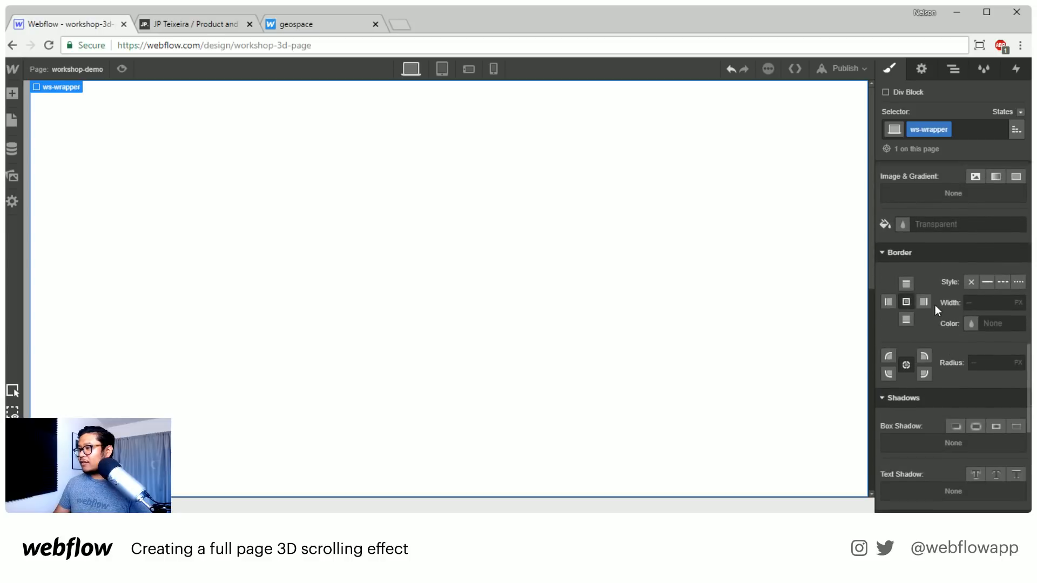
pyautogui.click(899, 225)
pyautogui.moveTo(921, 280); pyautogui.dragTo(885, 262)
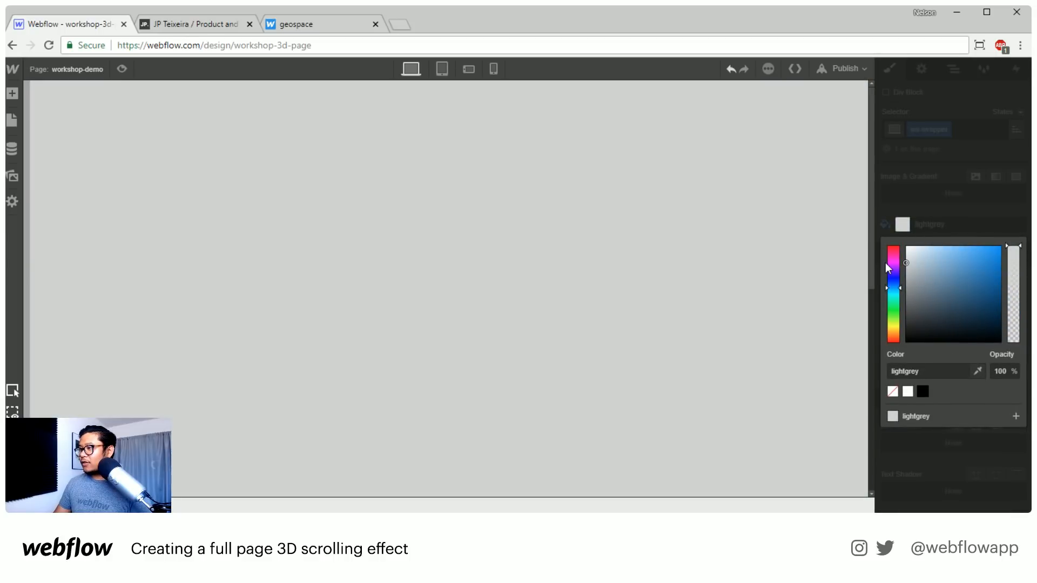
pyautogui.click(945, 204)
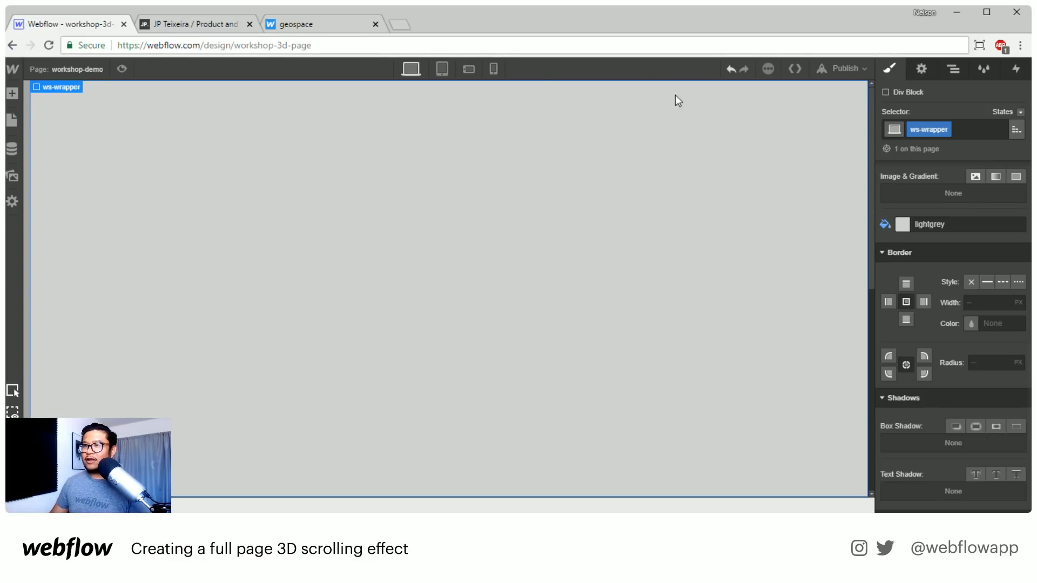
# - Publish the site to workshop-3d-page.webflow.io and scroll the live page down and back up
pyautogui.click(819, 71)
pyautogui.click(772, 194)
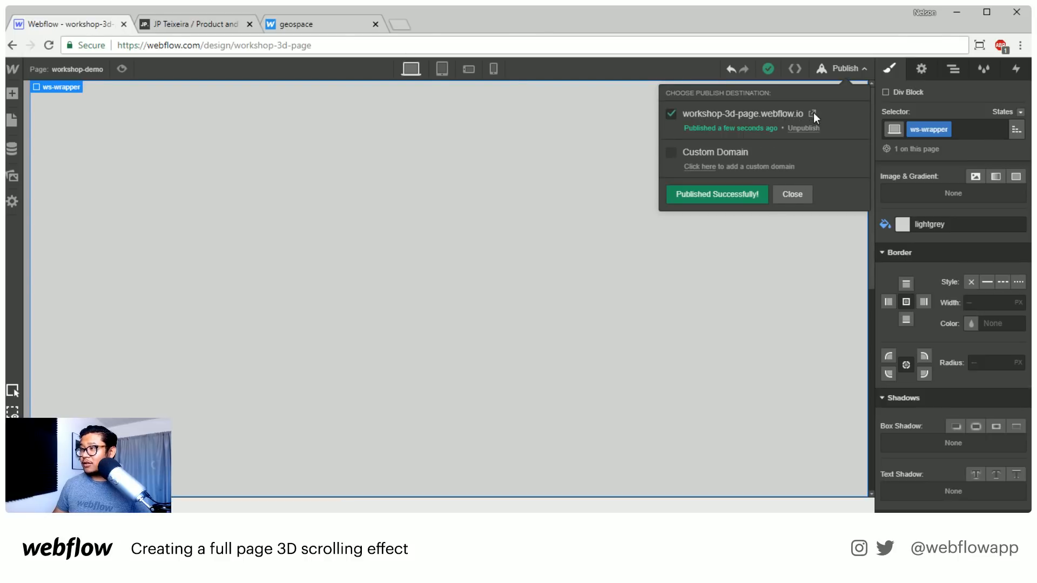
pyautogui.click(813, 114)
pyautogui.scroll(-3, 1021, 84)
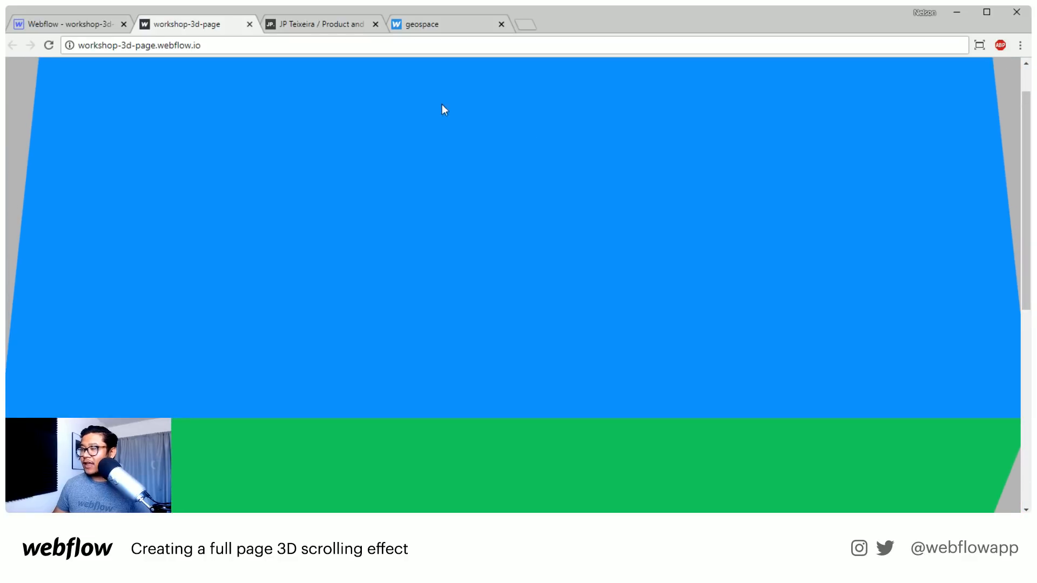
pyautogui.moveTo(1025, 116); pyautogui.dragTo(999, 72)
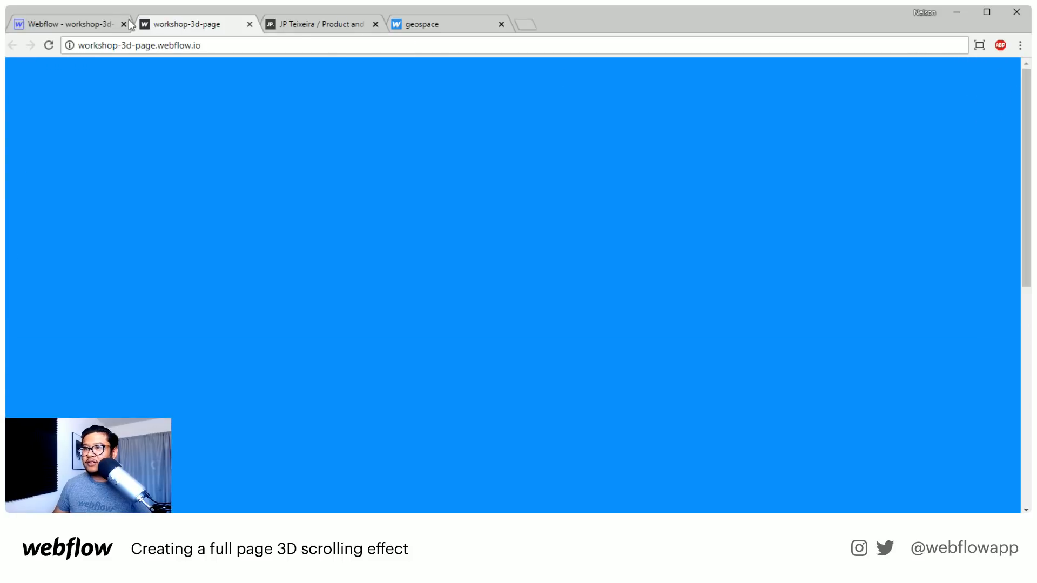
# - Back in the Designer, give ws-wrapper a children perspective of 2000 px with its perspective origin at 50% and 0%
pyautogui.click(92, 21)
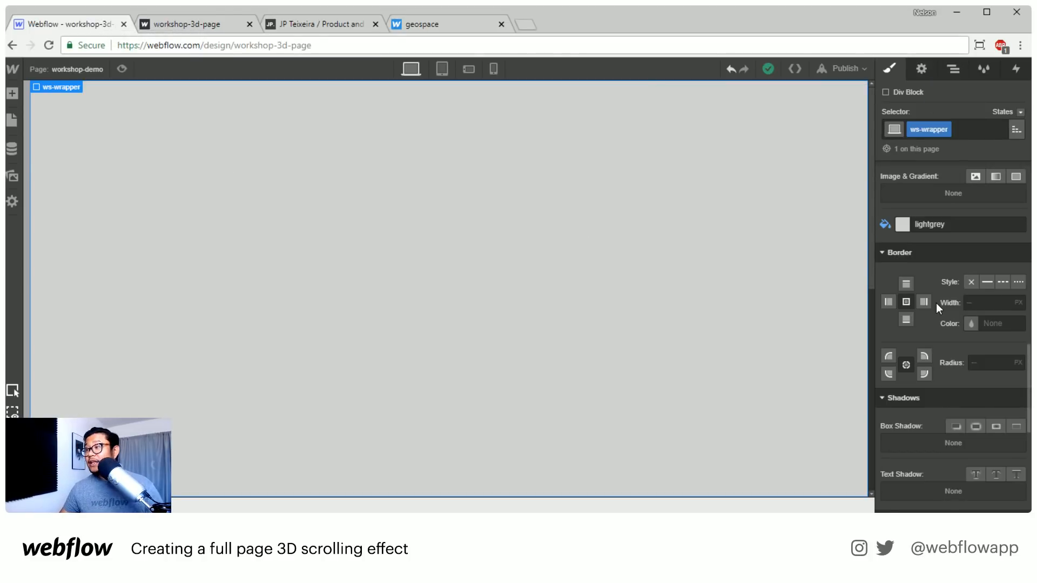
pyautogui.scroll(-2, 935, 303)
pyautogui.scroll(-4, 935, 302)
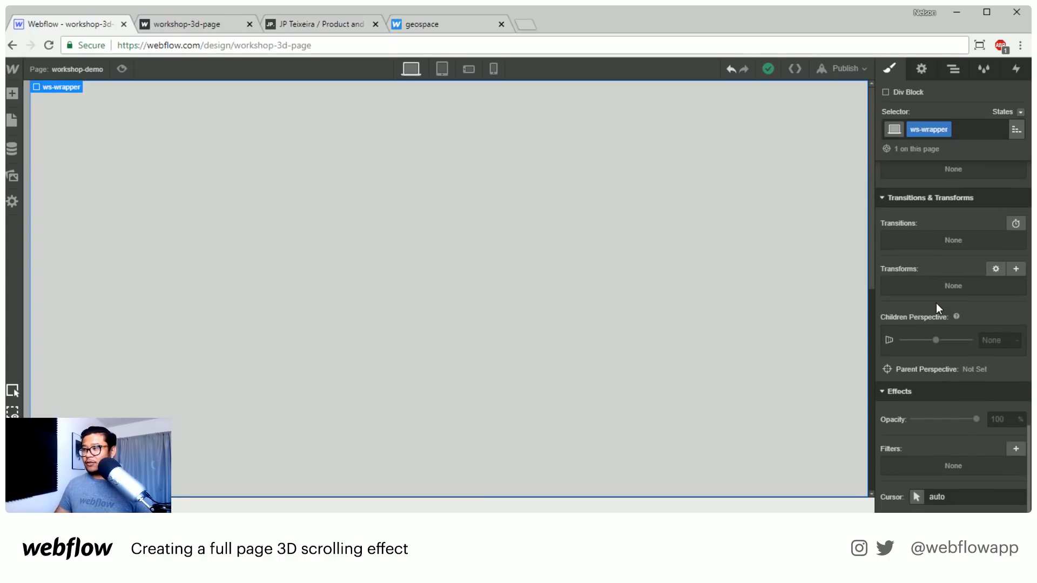
pyautogui.click(996, 340)
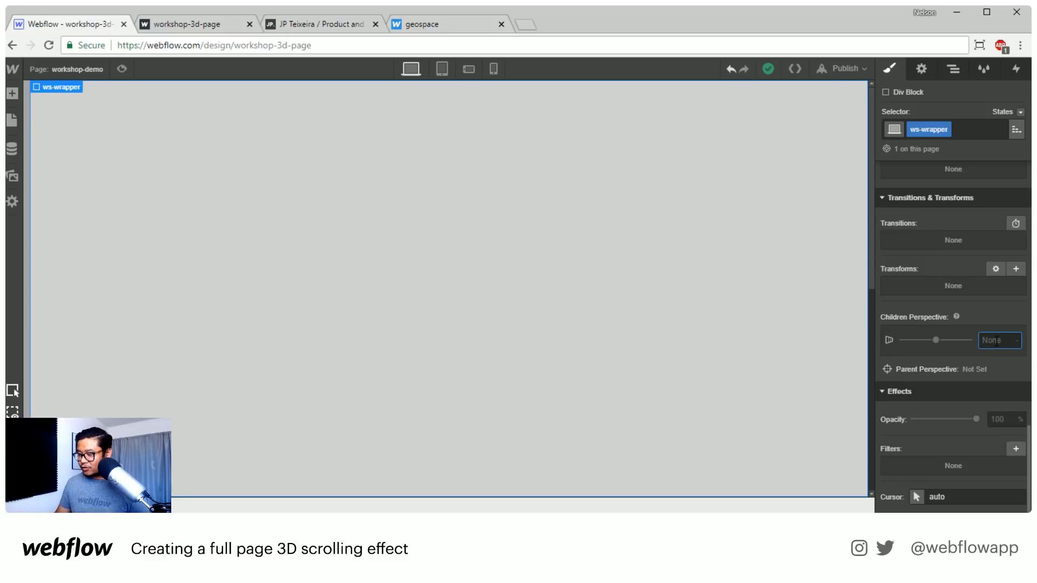
pyautogui.write('2000')
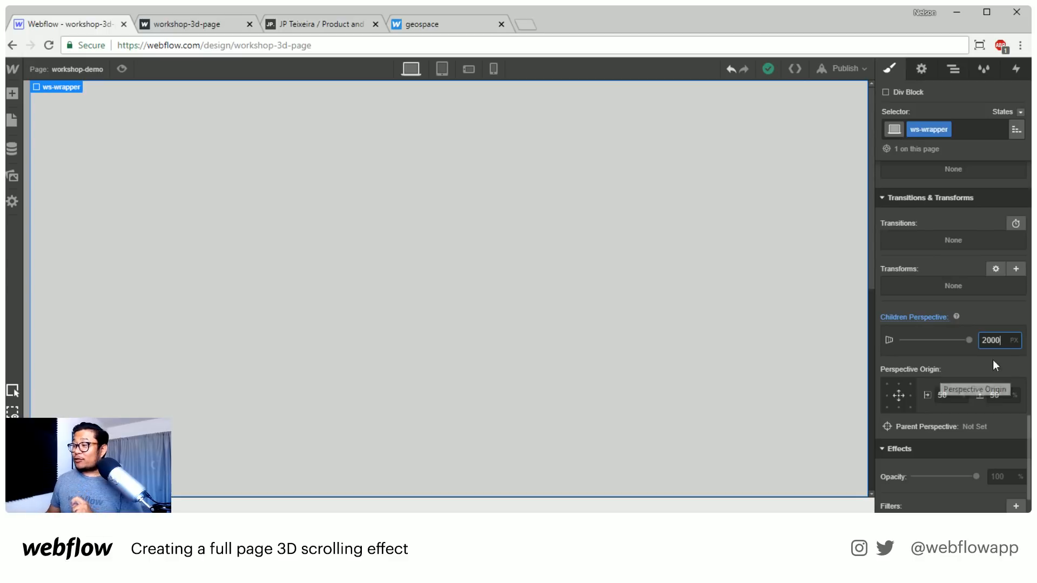
pyautogui.click(900, 384)
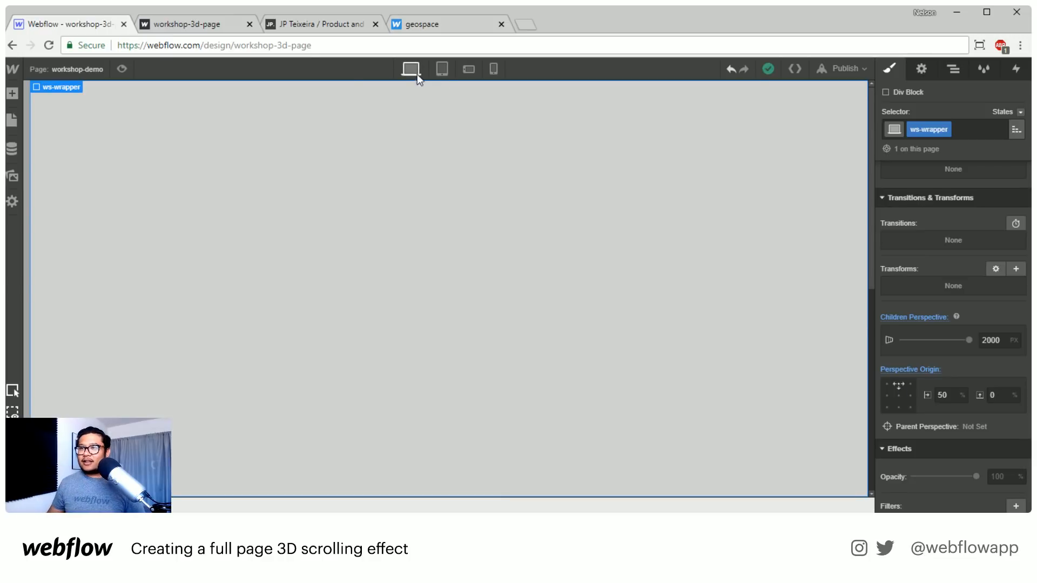
# - Scroll the published workshop-3d-page down and back up to examine how the blue section tilts
pyautogui.click(216, 26)
pyautogui.moveTo(1025, 90); pyautogui.dragTo(1016, 113)
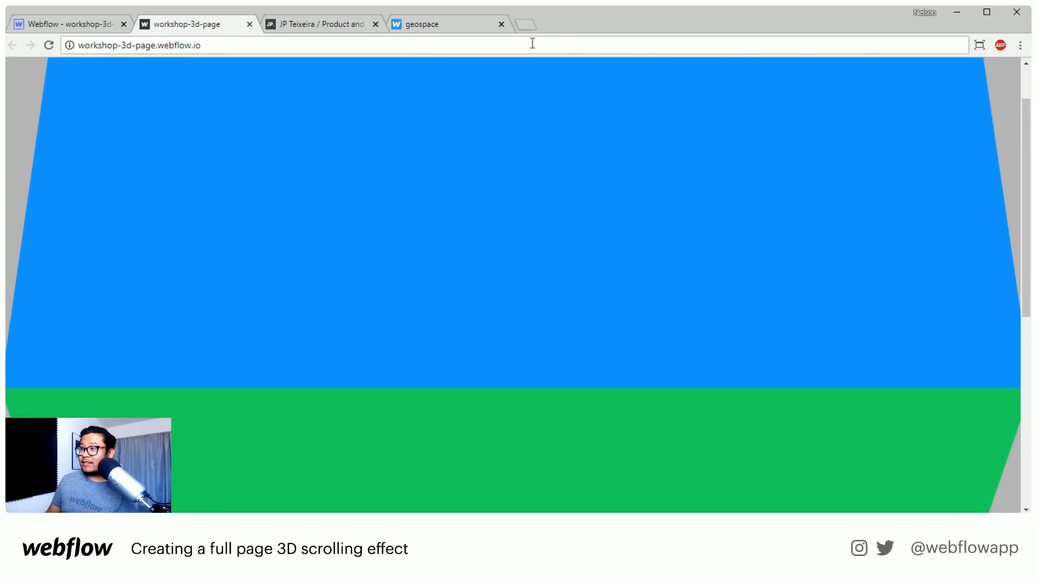
pyautogui.moveTo(1025, 179); pyautogui.dragTo(1005, 89)
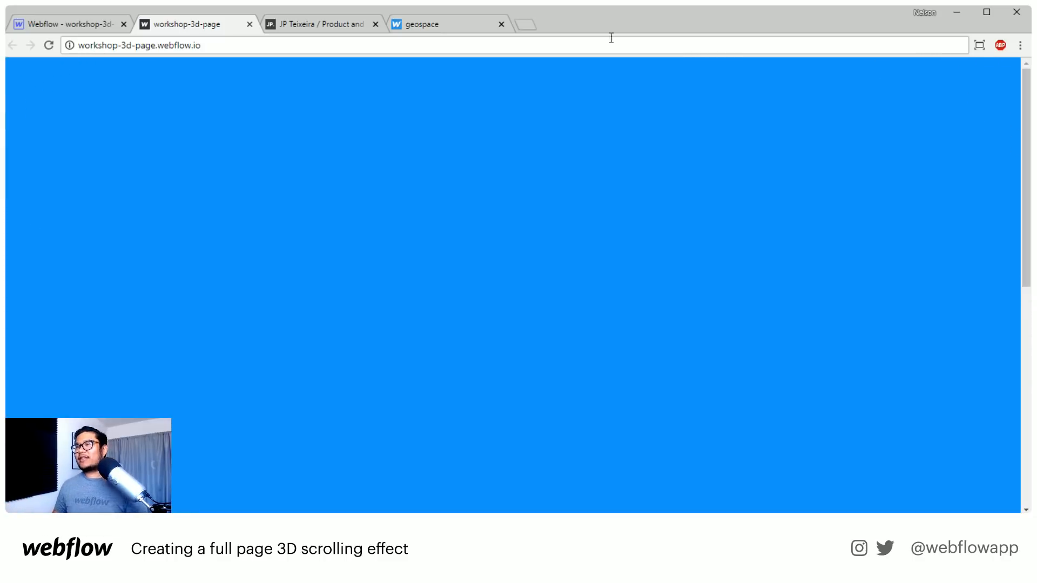
# - Open the Home page in the Designer and check the wrapper's perspective origin and transform settings
pyautogui.click(102, 27)
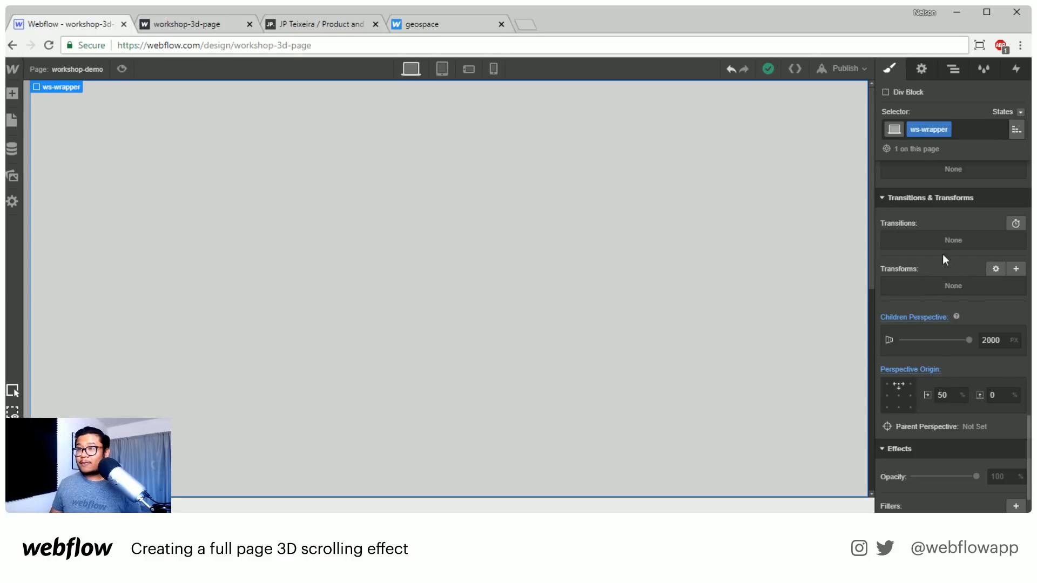
pyautogui.click(67, 70)
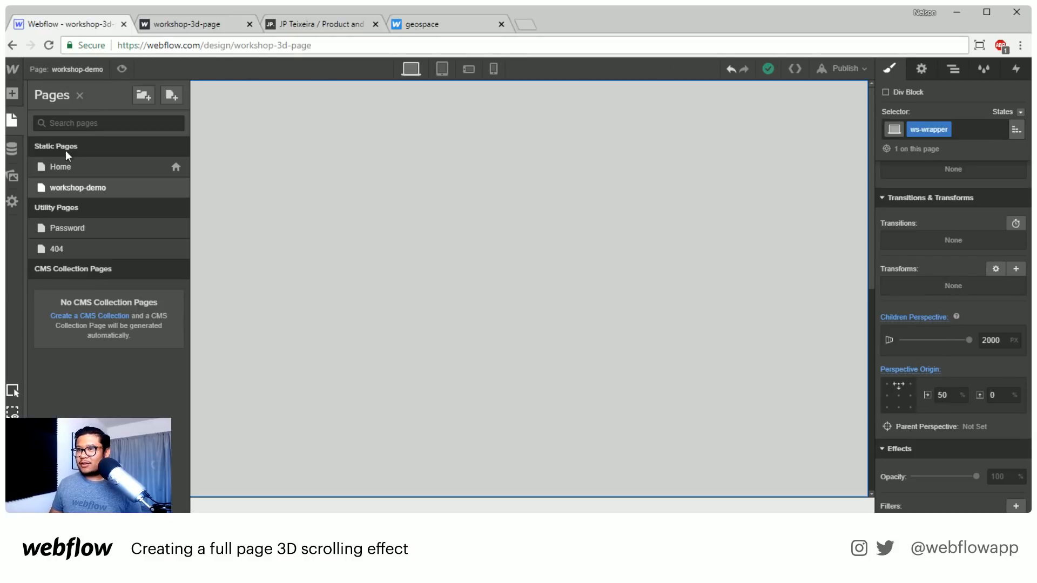
pyautogui.click(55, 170)
pyautogui.click(953, 69)
pyautogui.click(926, 128)
pyautogui.click(890, 69)
pyautogui.scroll(-15, 933, 356)
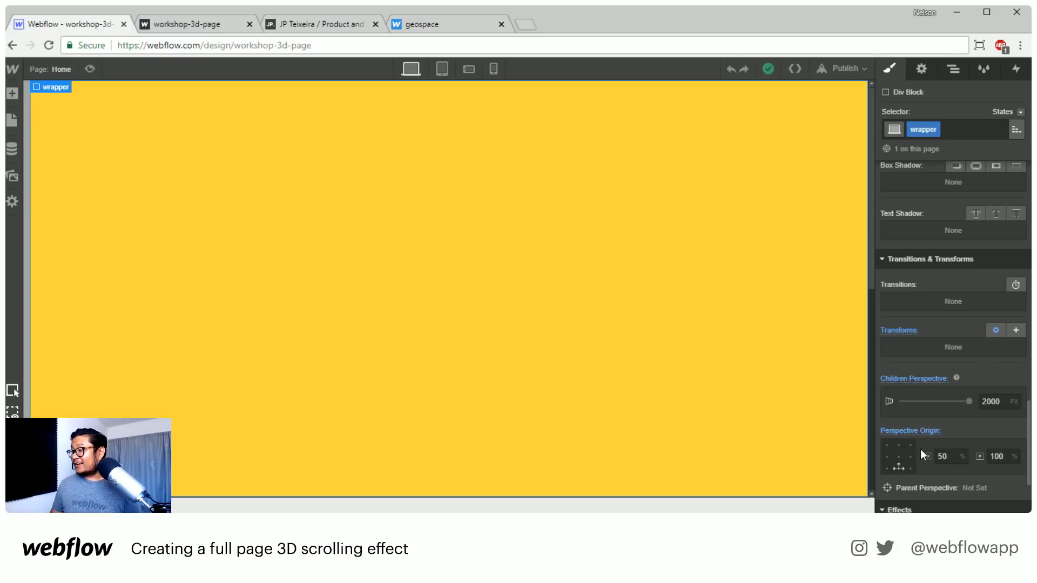
pyautogui.click(995, 330)
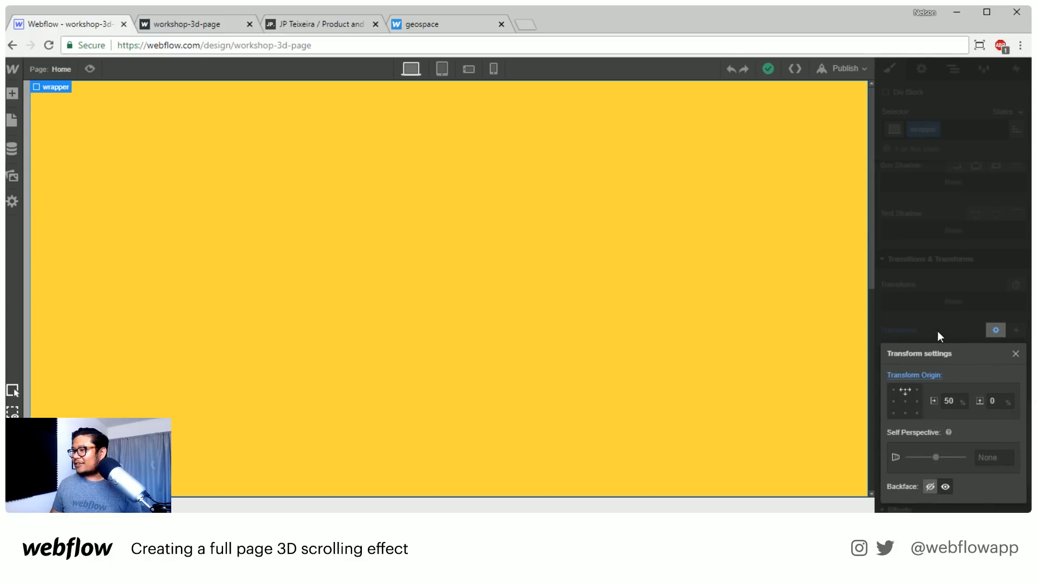
pyautogui.click(943, 338)
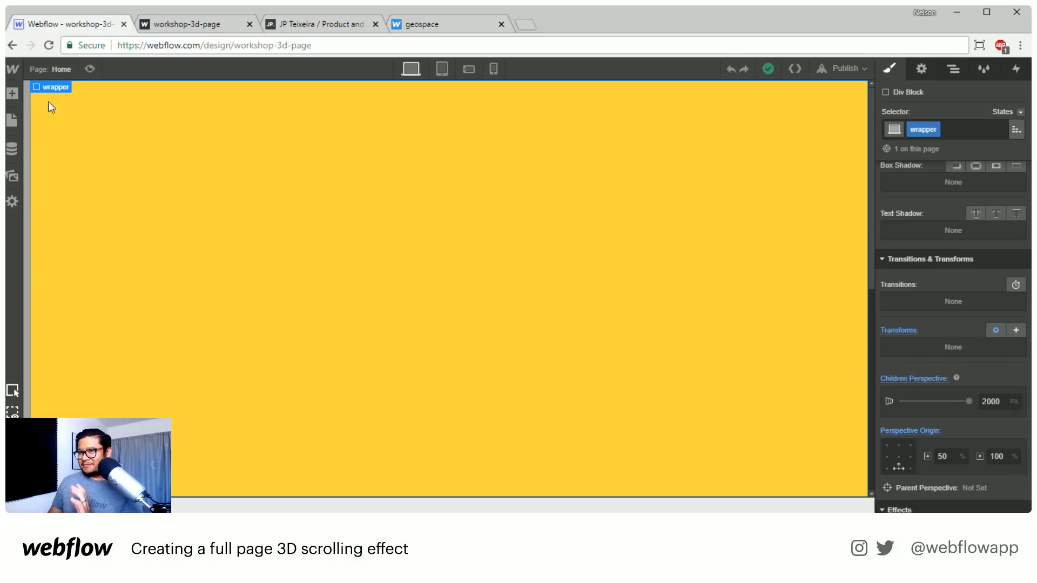
# - Return to the workshop-demo page and set ws-wrapper's perspective origin to the bottom center, 50% and 100%
pyautogui.click(60, 73)
pyautogui.click(67, 189)
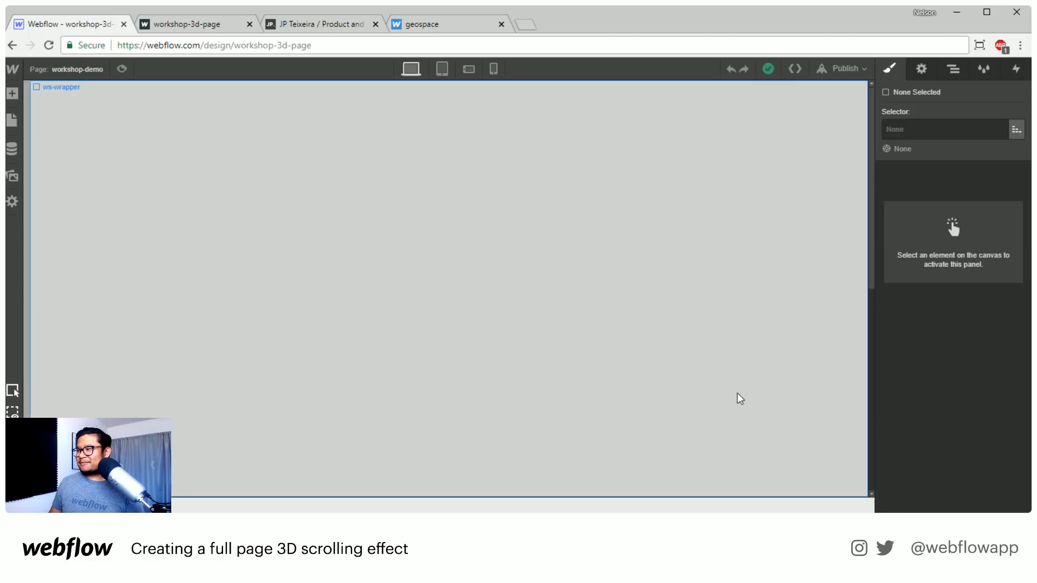
pyautogui.click(756, 275)
pyautogui.scroll(-10, 945, 346)
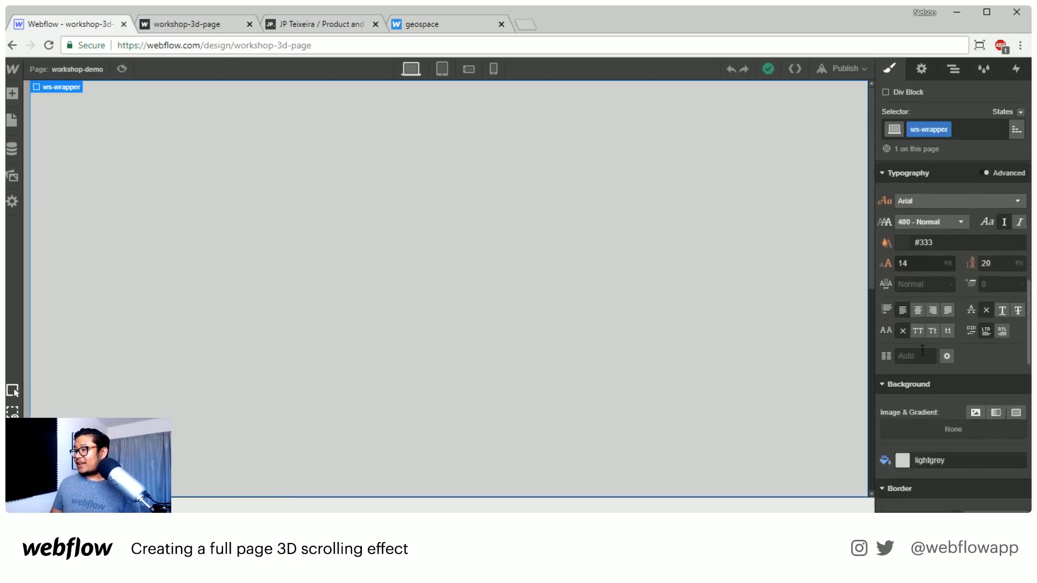
pyautogui.scroll(-6, 924, 357)
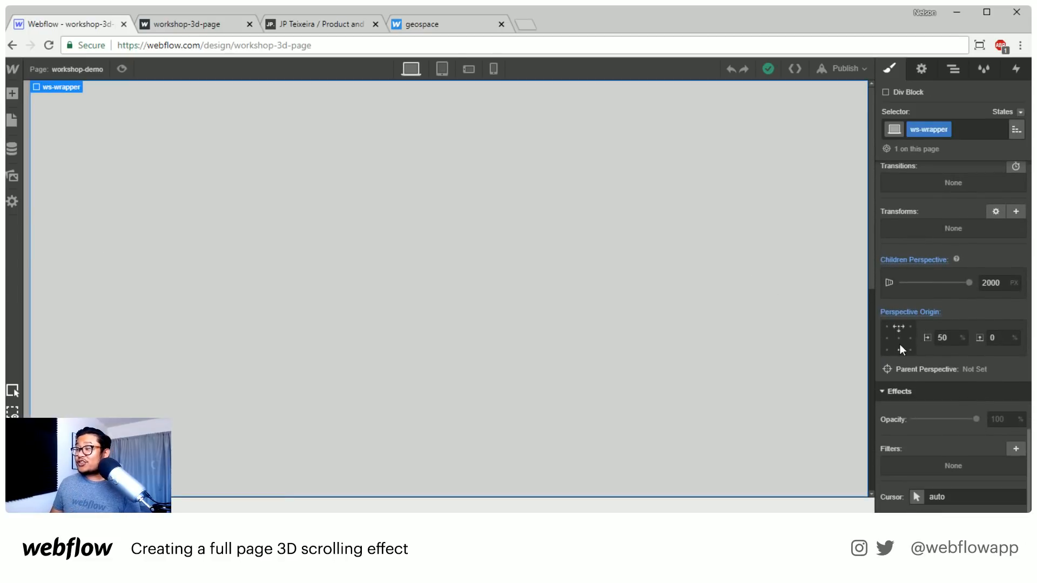
pyautogui.click(899, 350)
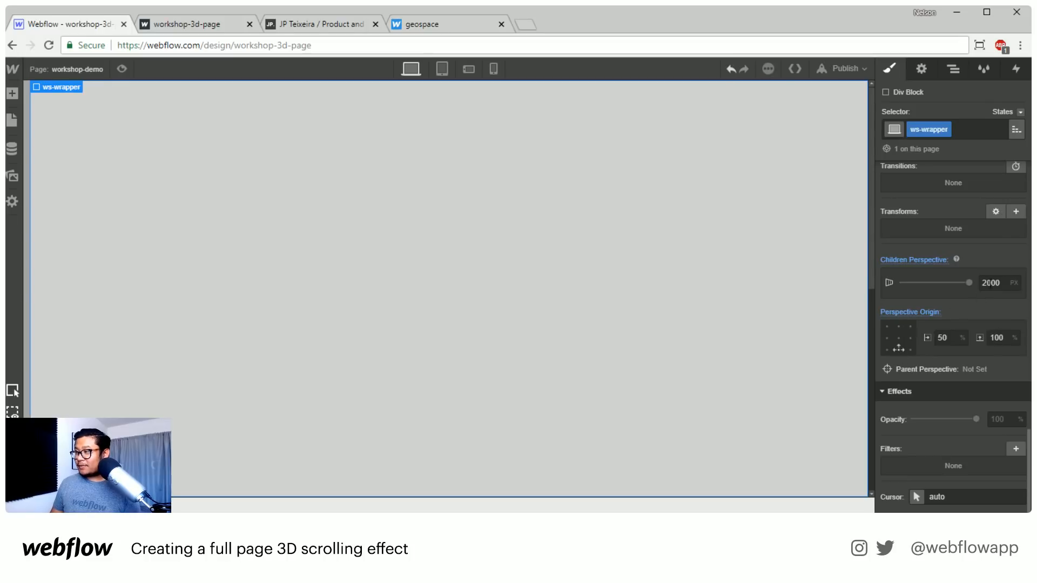
# - Set ws-wrapper's transform origin to the top center, 50% and 0%, and reopen its transform settings to check
pyautogui.click(993, 210)
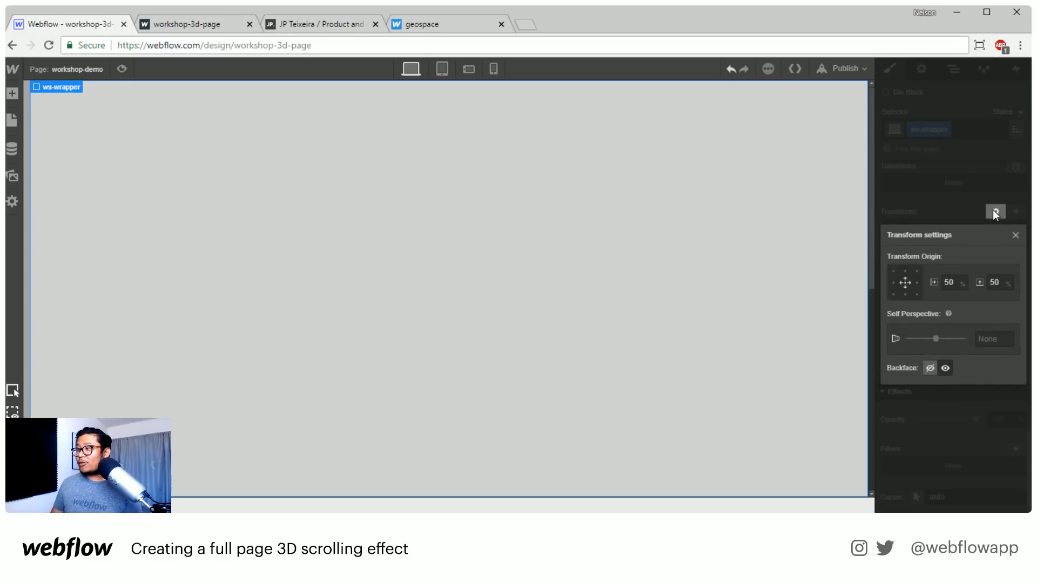
pyautogui.click(905, 272)
pyautogui.click(951, 187)
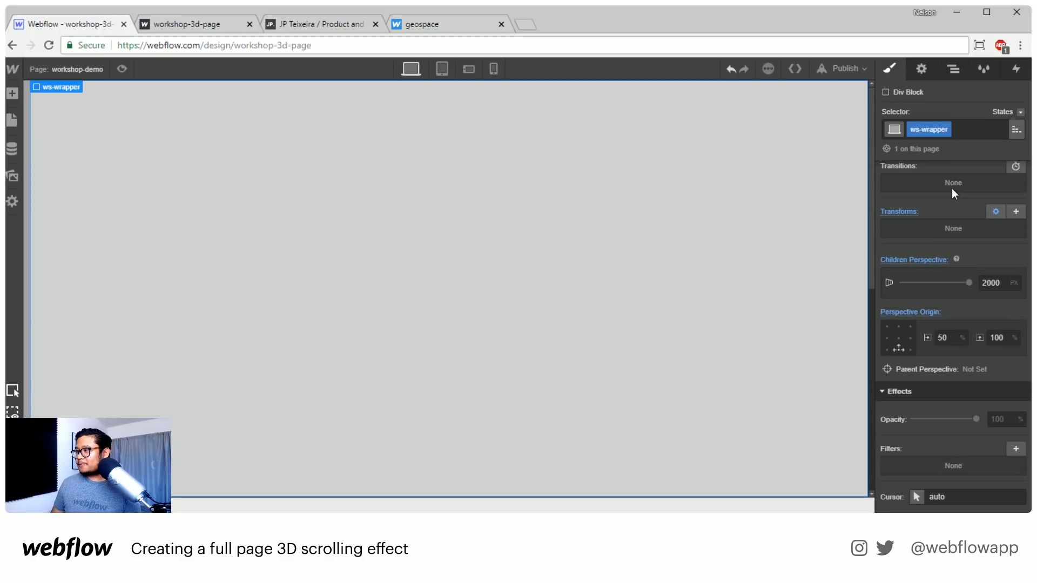
pyautogui.click(993, 212)
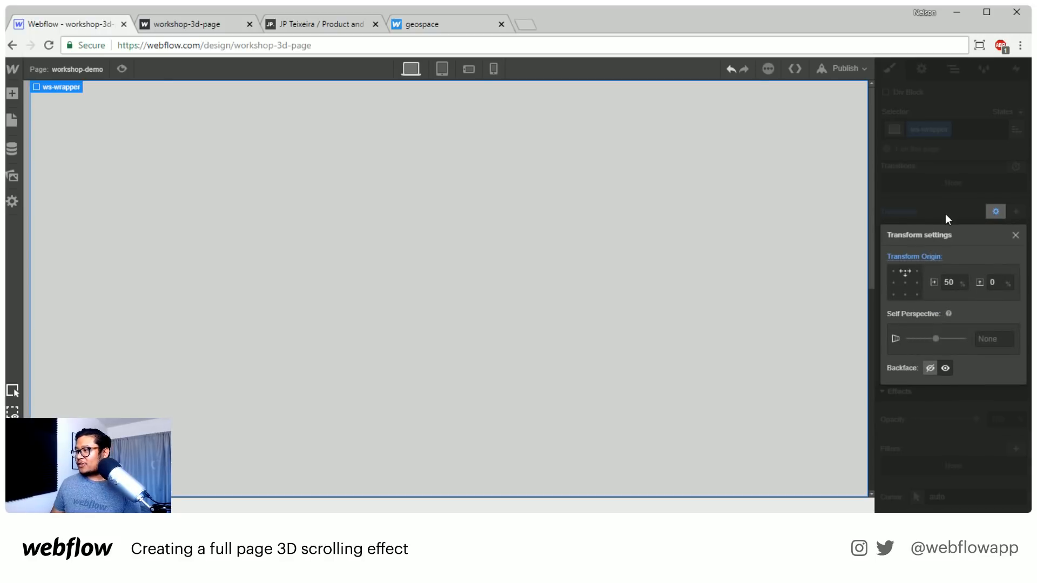
# - Add a div block inside ws-wrapper and give it the new class one
pyautogui.click(946, 215)
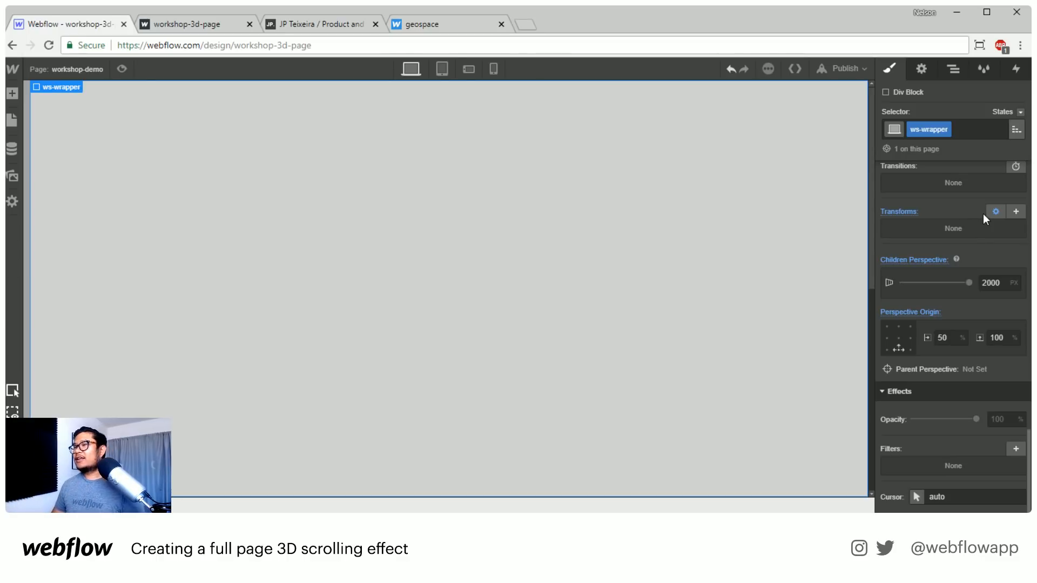
pyautogui.click(945, 65)
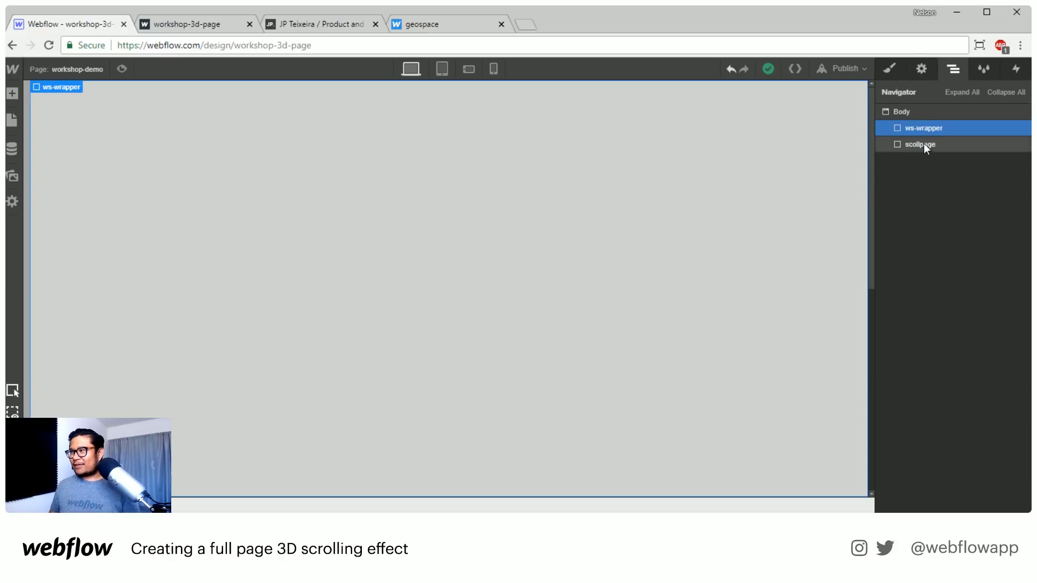
pyautogui.press('a')
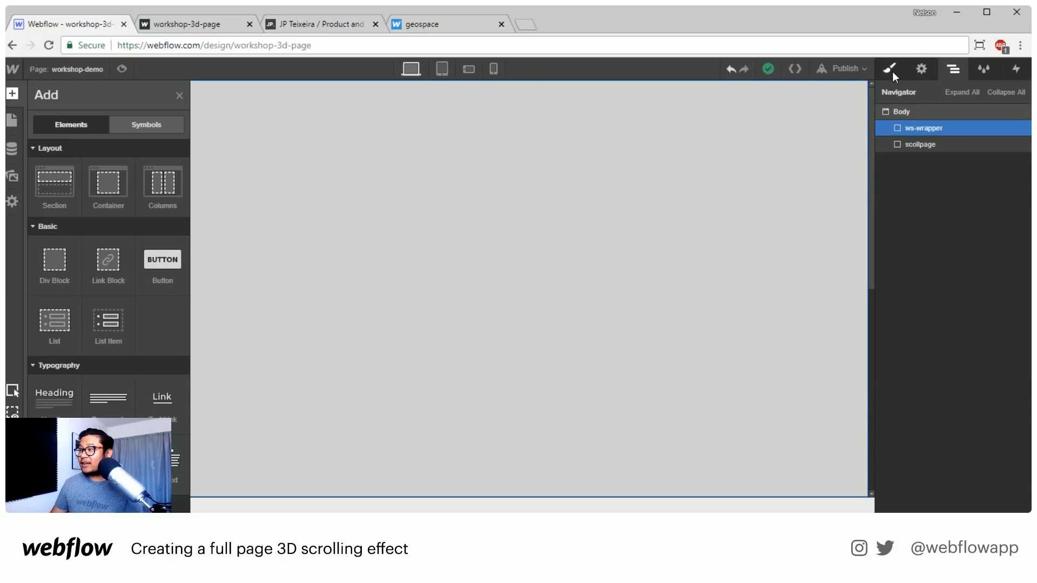
pyautogui.moveTo(54, 262); pyautogui.dragTo(484, 251)
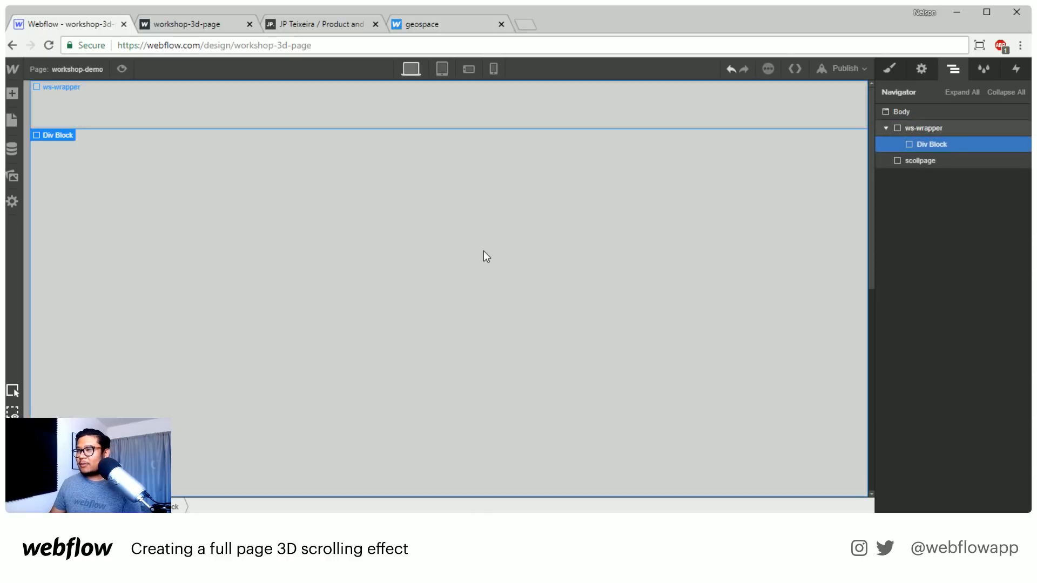
pyautogui.click(891, 69)
pyautogui.click(951, 129)
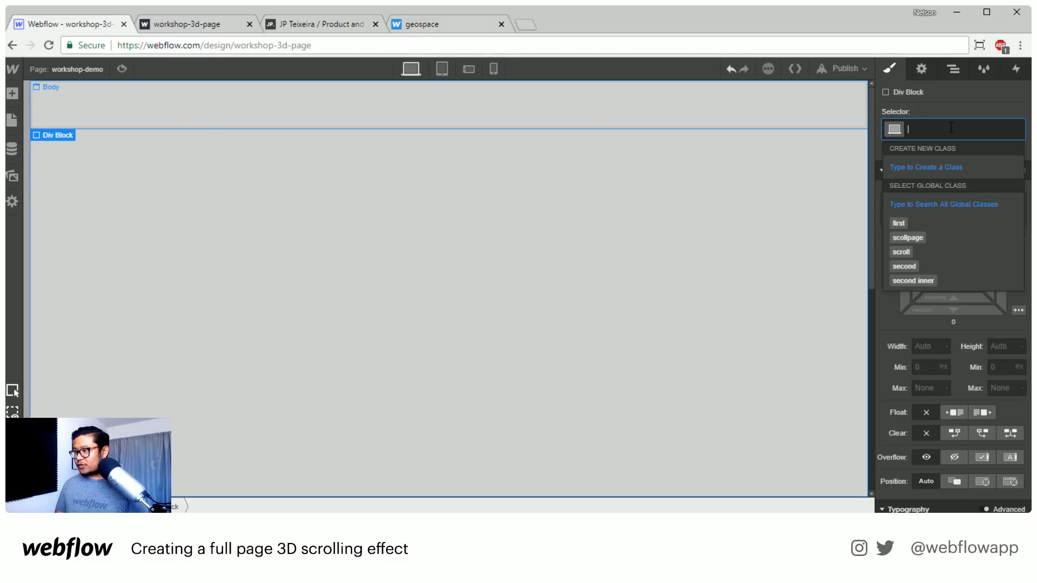
pyautogui.write('one')
pyautogui.press('Return')
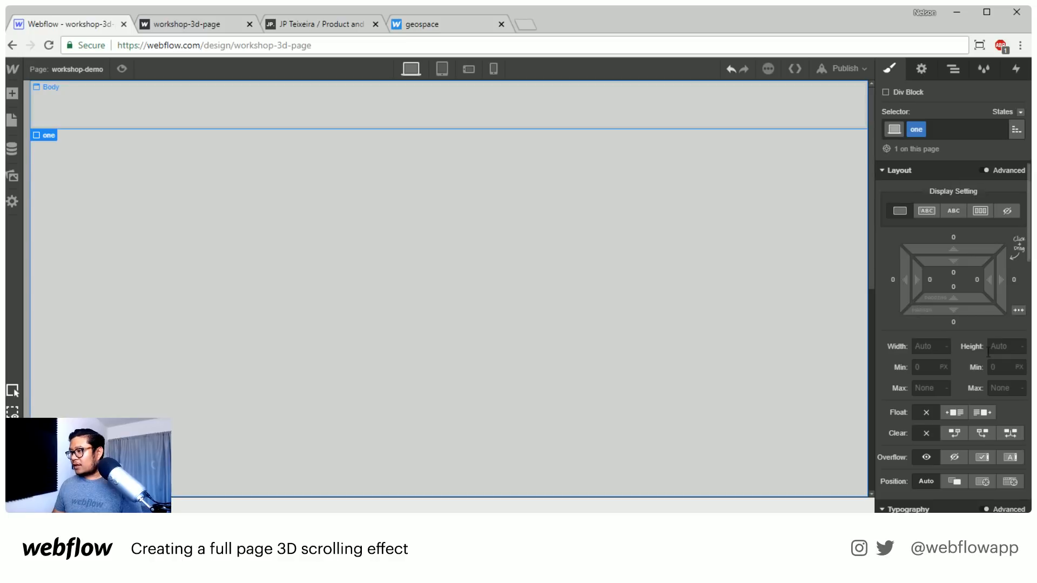
# - Set the one div's position to fixed and stretch it to full cover with 0 px offsets on all four sides
pyautogui.scroll(-1, 1004, 481)
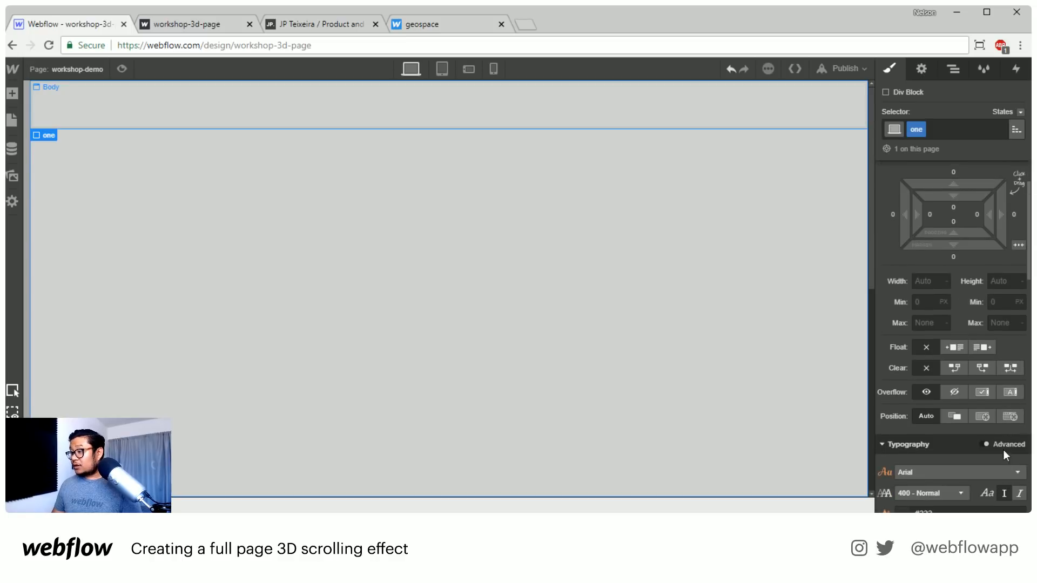
pyautogui.click(1008, 417)
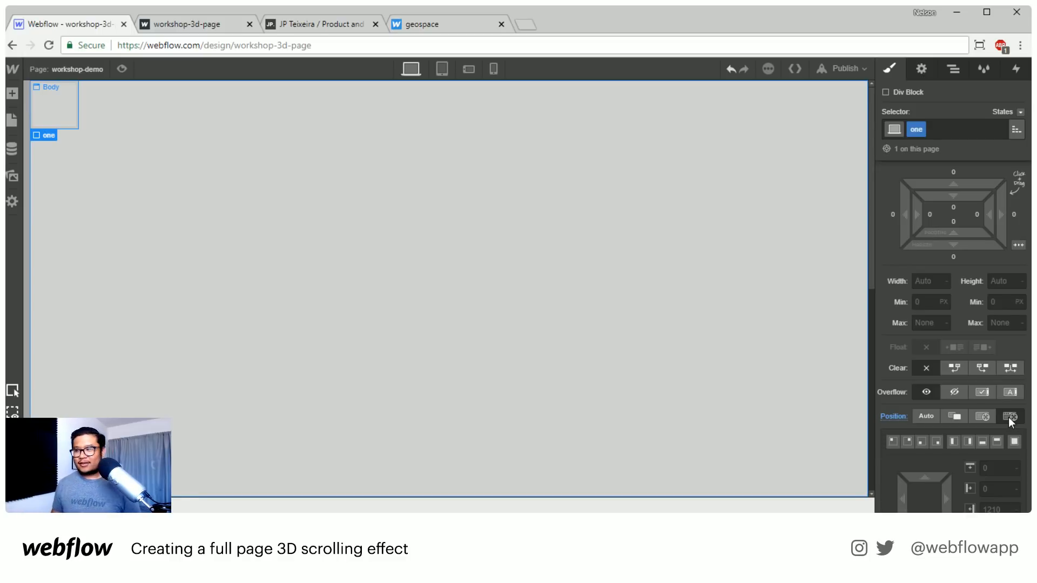
pyautogui.scroll(-1, 970, 410)
pyautogui.scroll(-3, 970, 409)
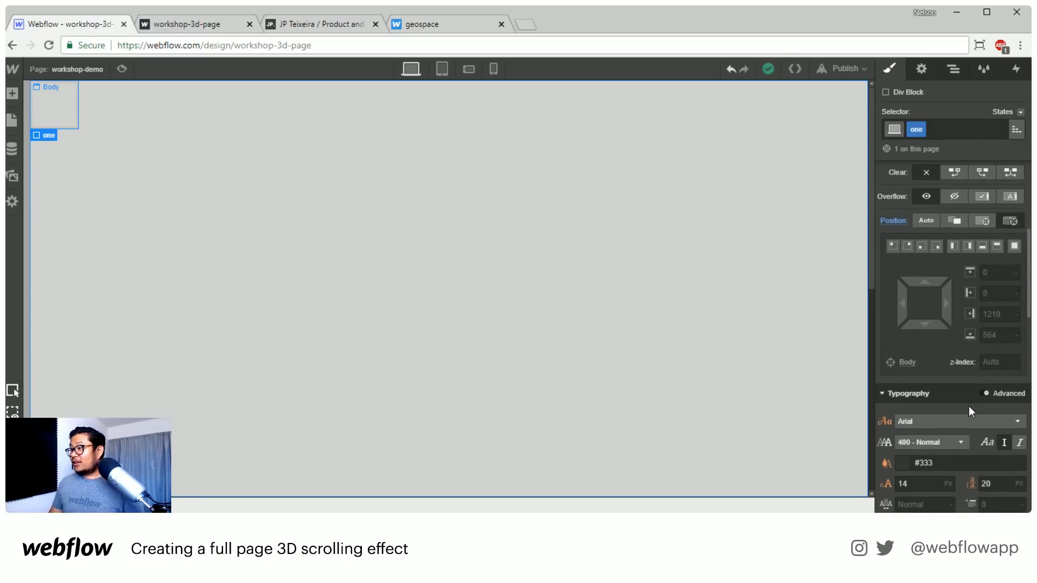
pyautogui.click(1014, 248)
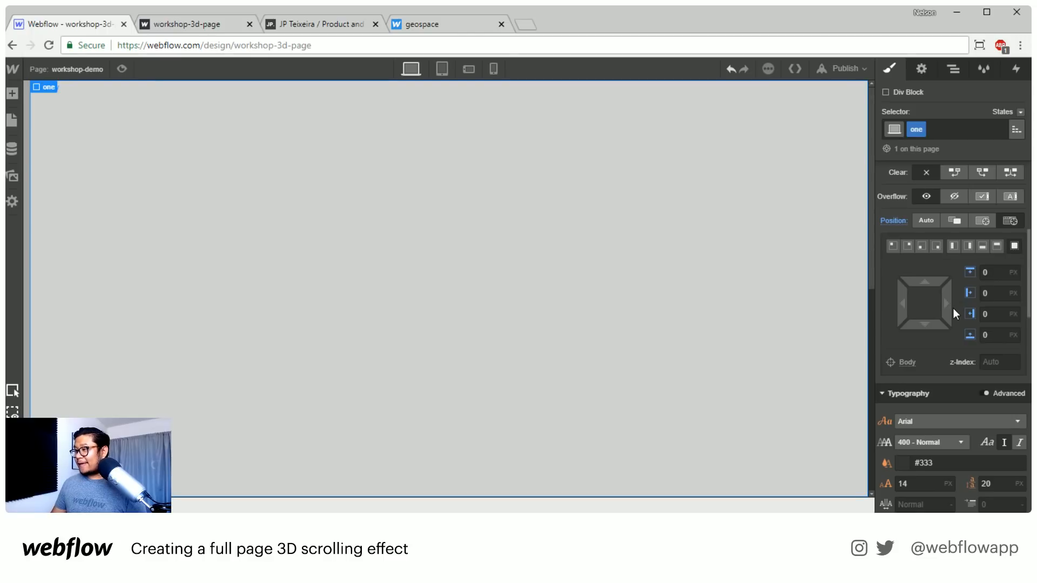
# - Give the one div a z-index of 1
pyautogui.scroll(-3, 953, 308)
pyautogui.scroll(-2, 953, 307)
pyautogui.scroll(2, 967, 280)
pyautogui.click(994, 227)
pyautogui.write('1')
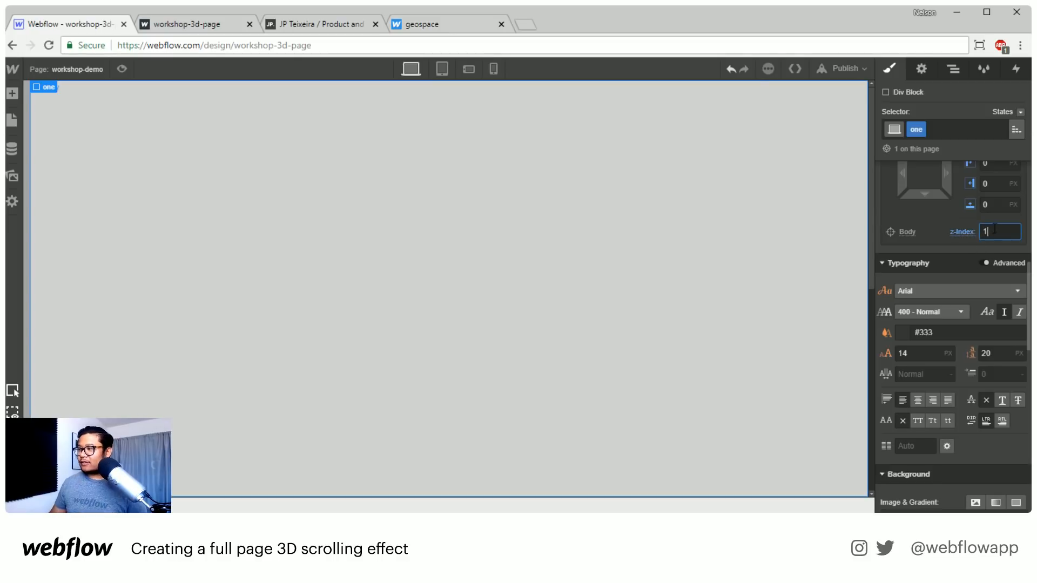
# - Set the one div's transform origin to the bottom center, 50% and 100%
pyautogui.scroll(-5, 938, 265)
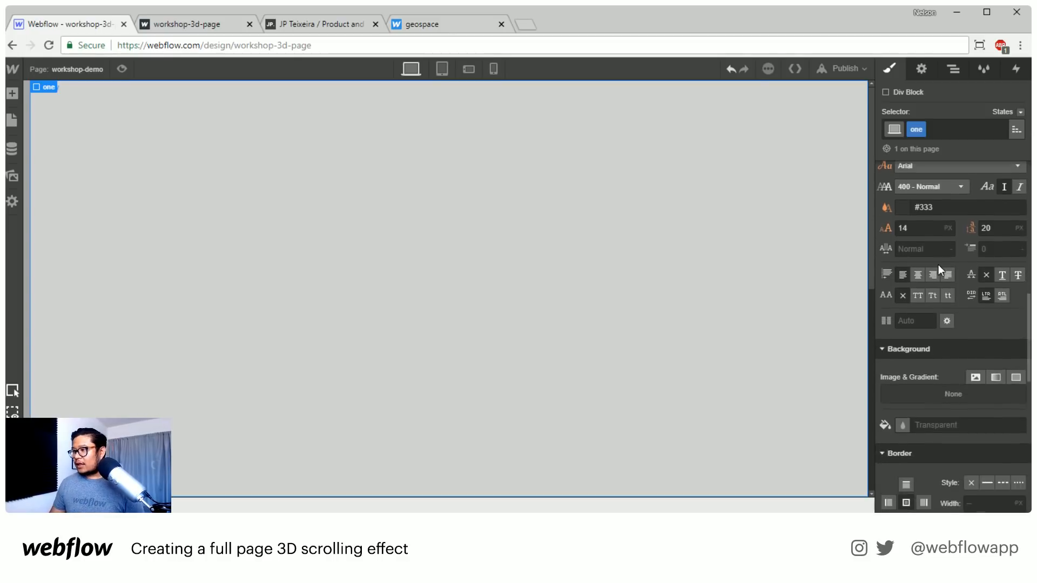
pyautogui.scroll(-3, 938, 280)
pyautogui.scroll(-4, 938, 280)
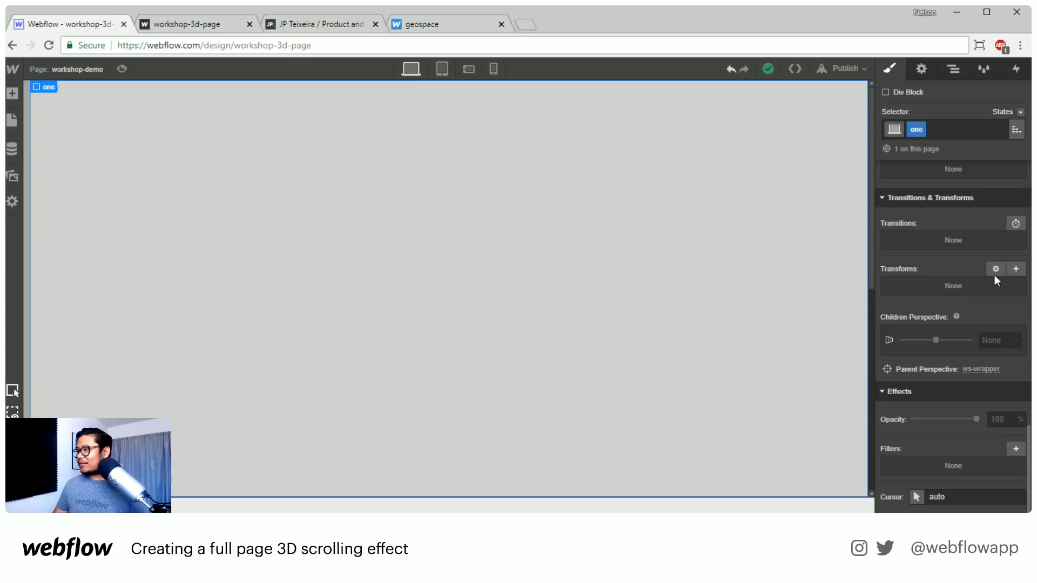
pyautogui.click(995, 269)
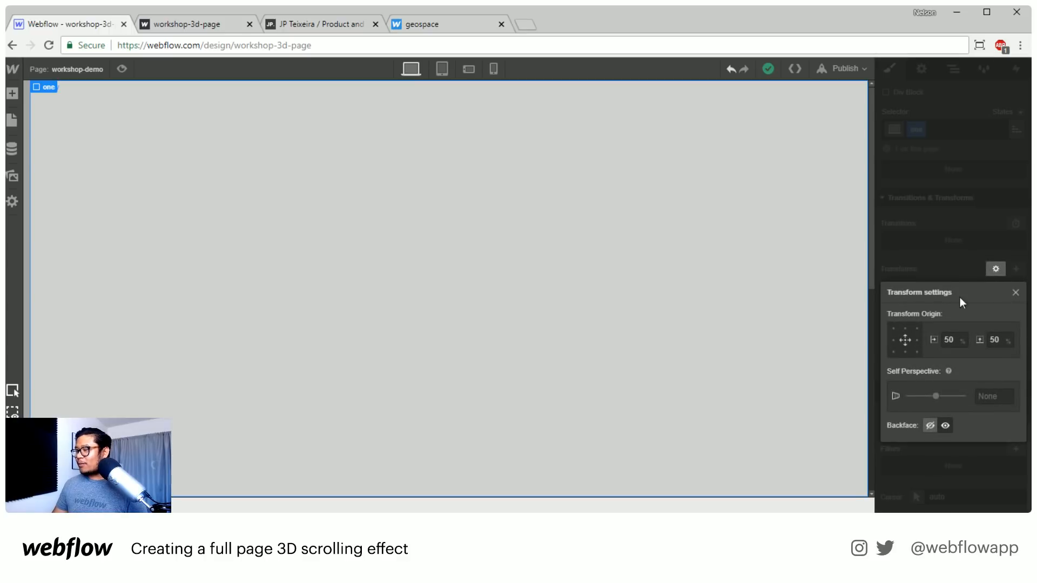
pyautogui.click(906, 353)
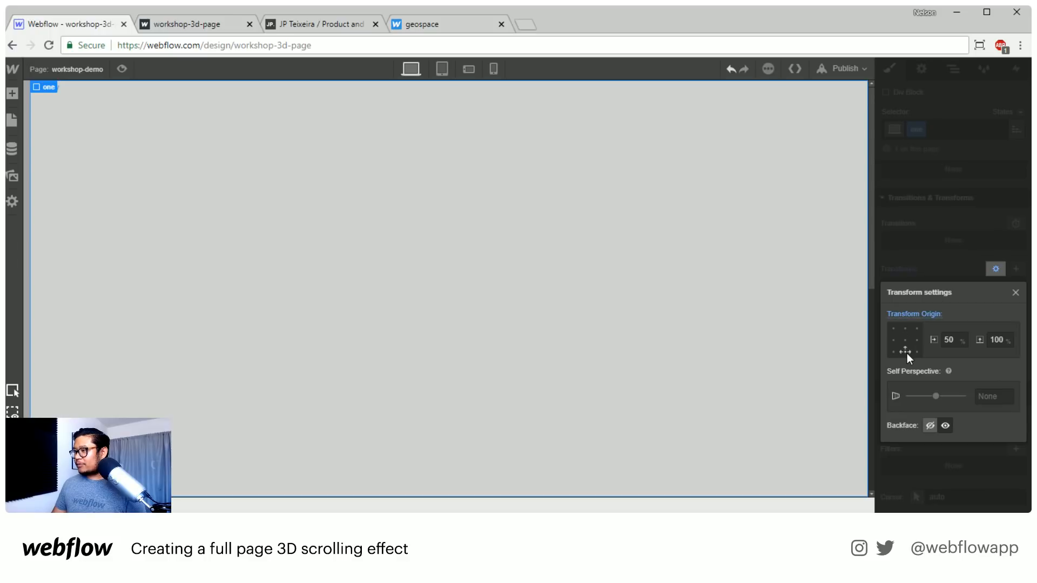
pyautogui.click(960, 249)
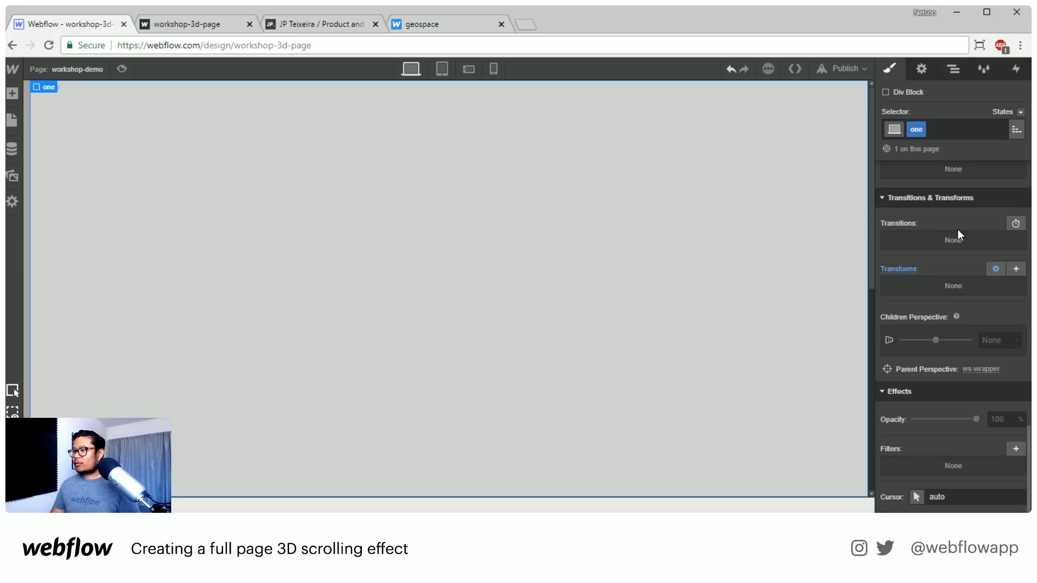
# - Scroll the published workshop-3d-page up and down to examine the edge around which the blue section rotates
pyautogui.click(216, 25)
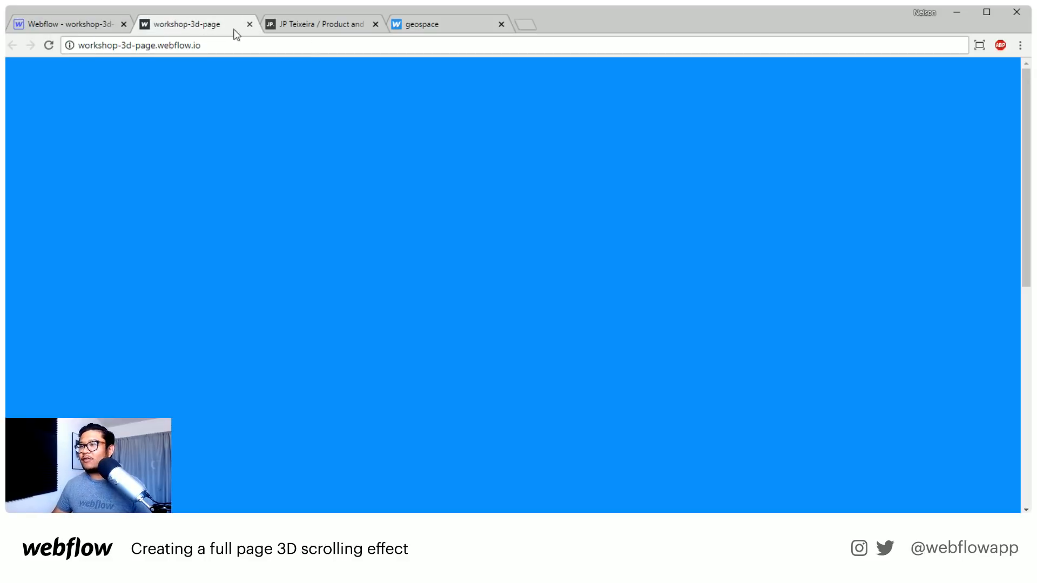
pyautogui.moveTo(1026, 86); pyautogui.dragTo(1015, 124)
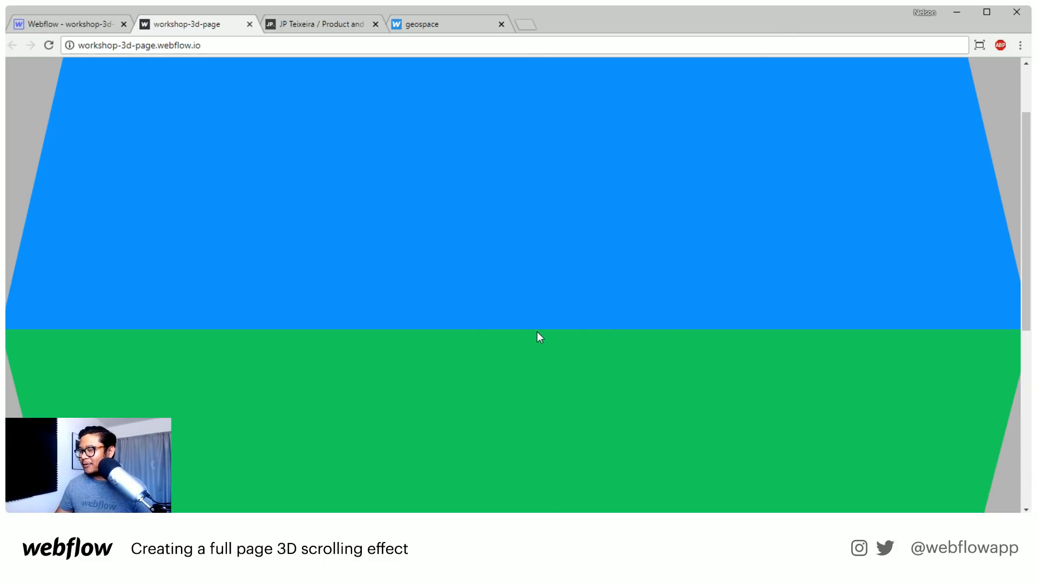
pyautogui.scroll(-3, 532, 324)
pyautogui.scroll(4, 533, 324)
pyautogui.scroll(2, 532, 324)
pyautogui.scroll(-2, 533, 324)
pyautogui.scroll(3, 533, 324)
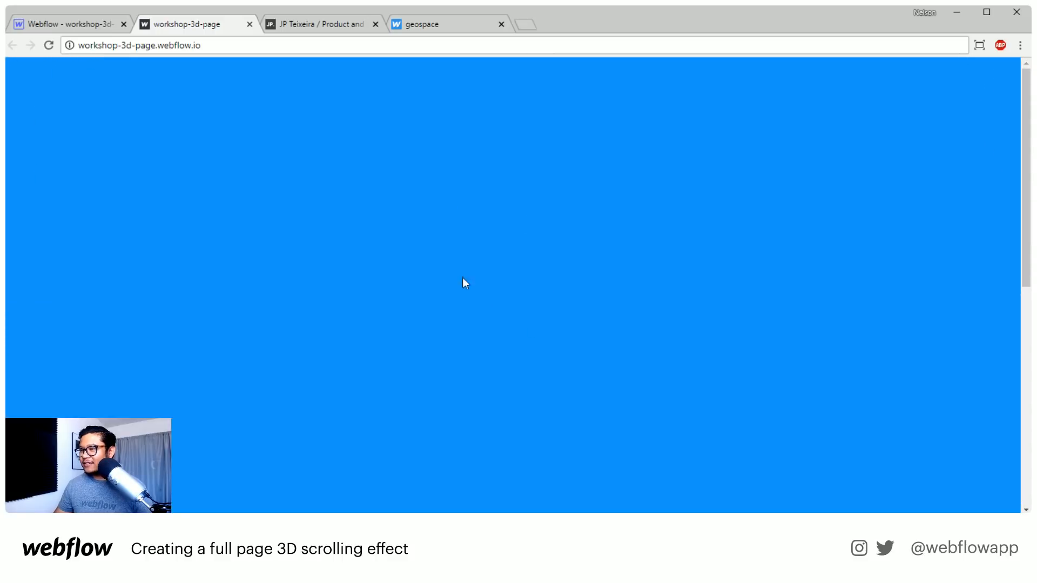
pyautogui.scroll(-3, 509, 263)
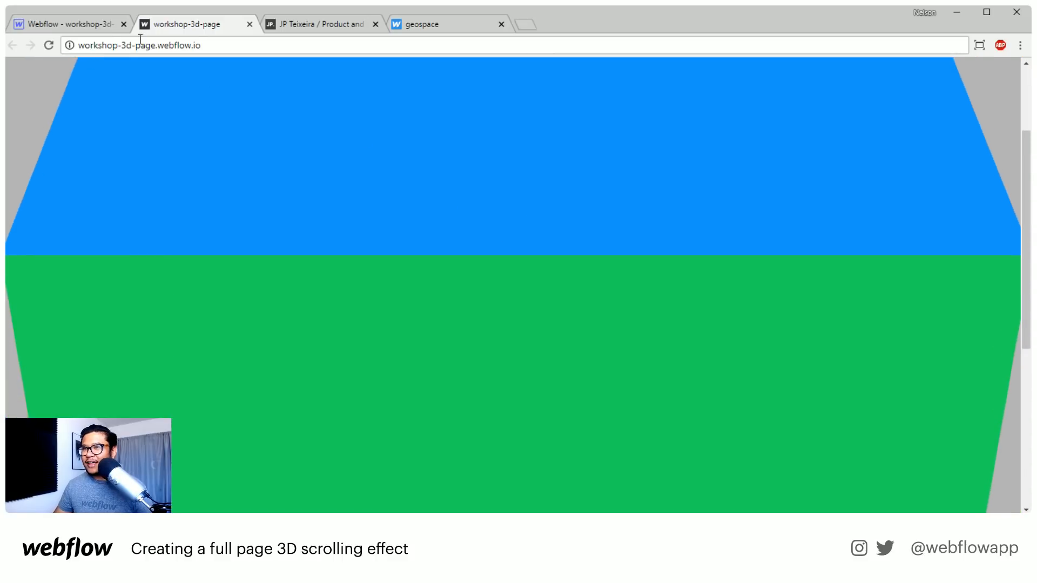
# - Return to the Designer and check the one div's transform origin settings
pyautogui.click(98, 31)
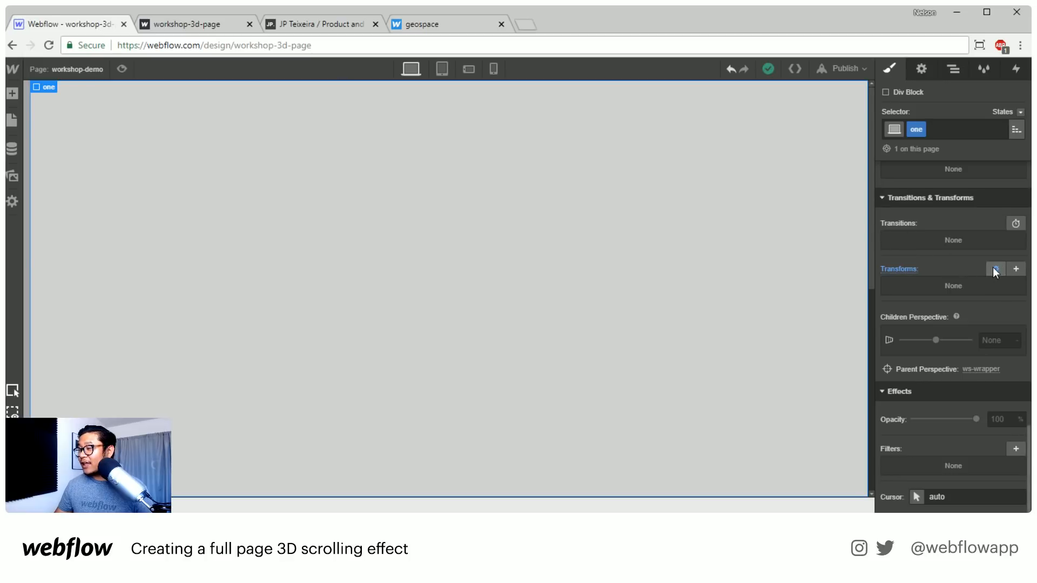
pyautogui.click(995, 269)
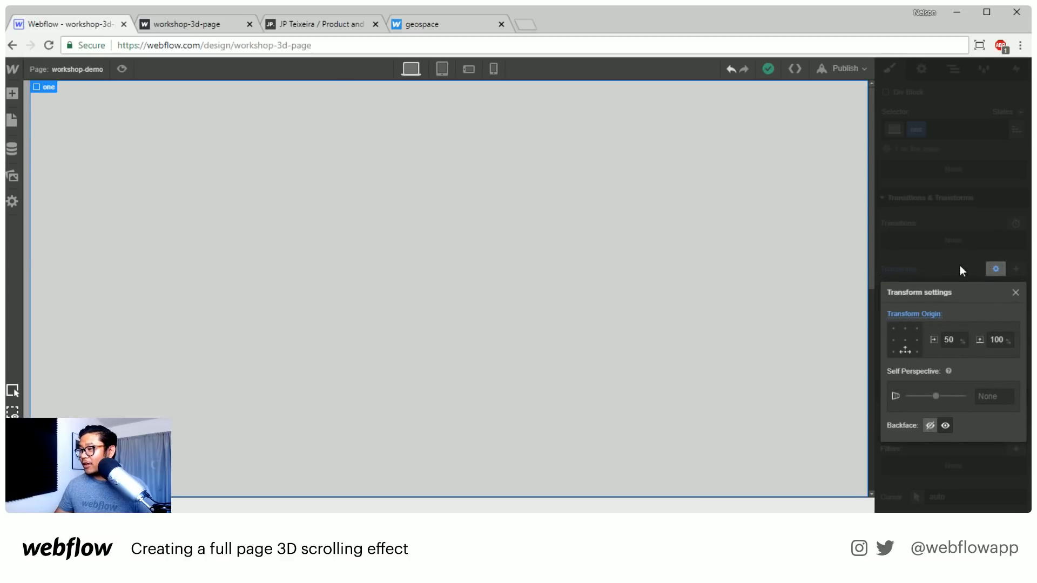
pyautogui.click(970, 241)
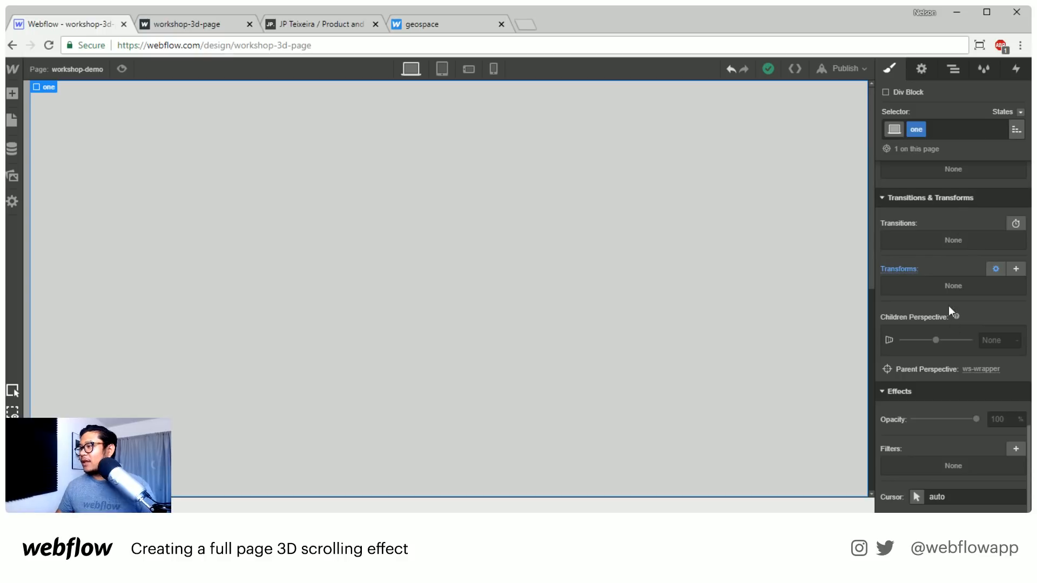
# - Set the one div's background color to blue #0098ff
pyautogui.scroll(3, 956, 334)
pyautogui.scroll(2, 955, 332)
pyautogui.scroll(3, 905, 236)
pyautogui.click(903, 231)
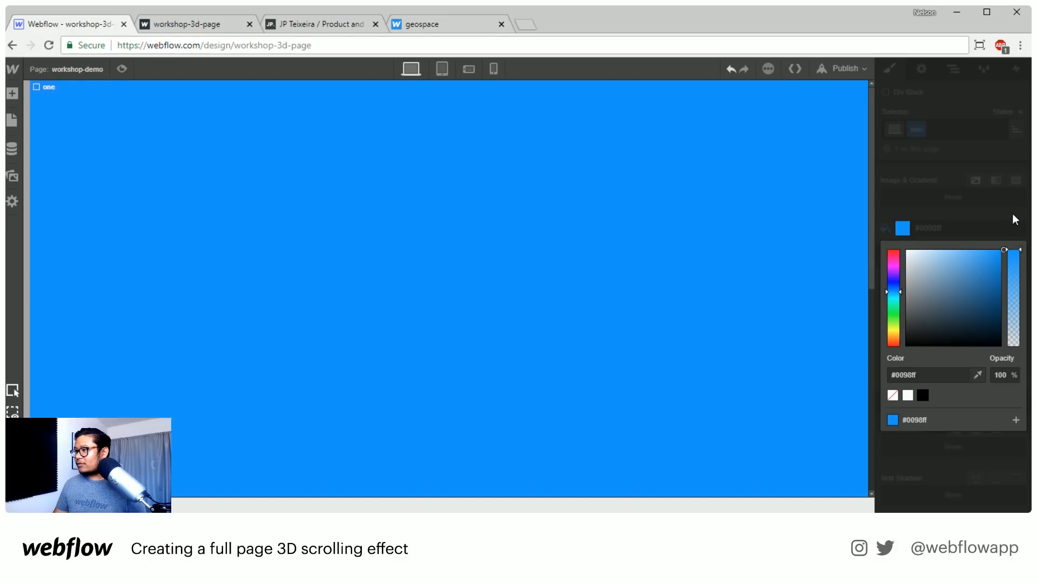
pyautogui.click(1012, 212)
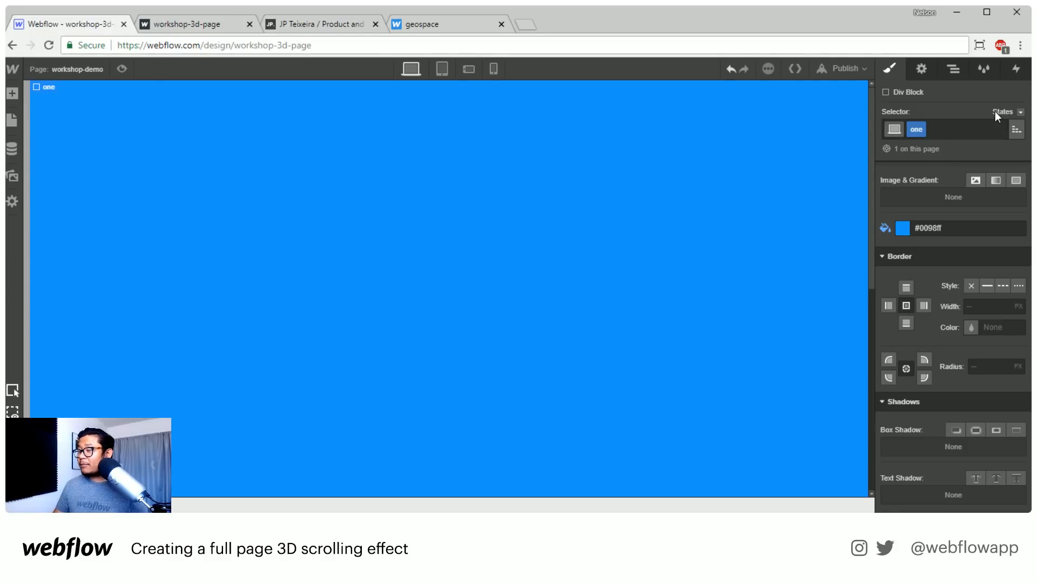
# - Add a While Page is Scrolling page trigger with Play Scroll Animation as its action
pyautogui.scroll(15, 927, 287)
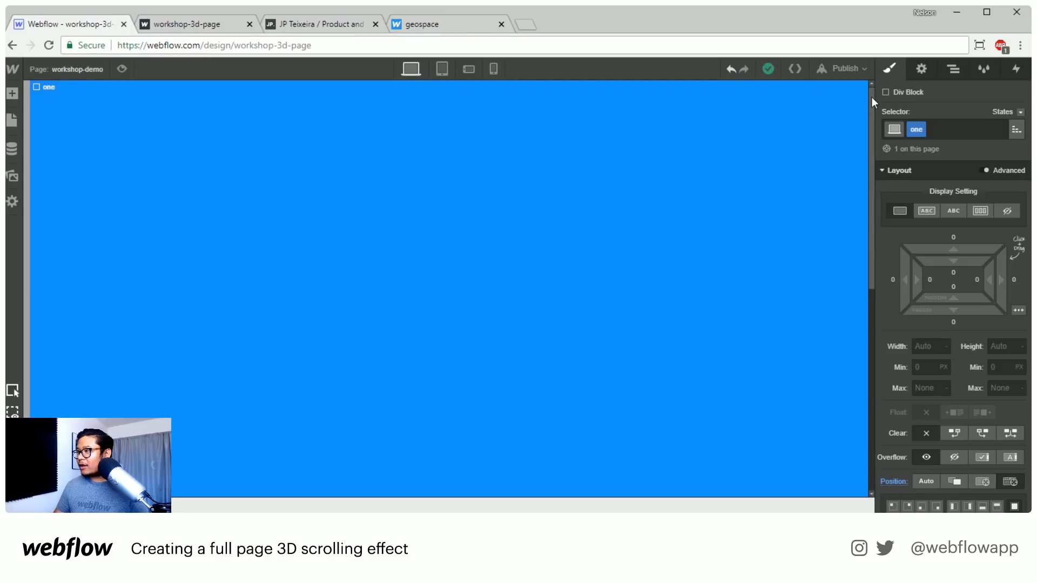
pyautogui.moveTo(872, 108); pyautogui.dragTo(860, 89)
pyautogui.click(1016, 69)
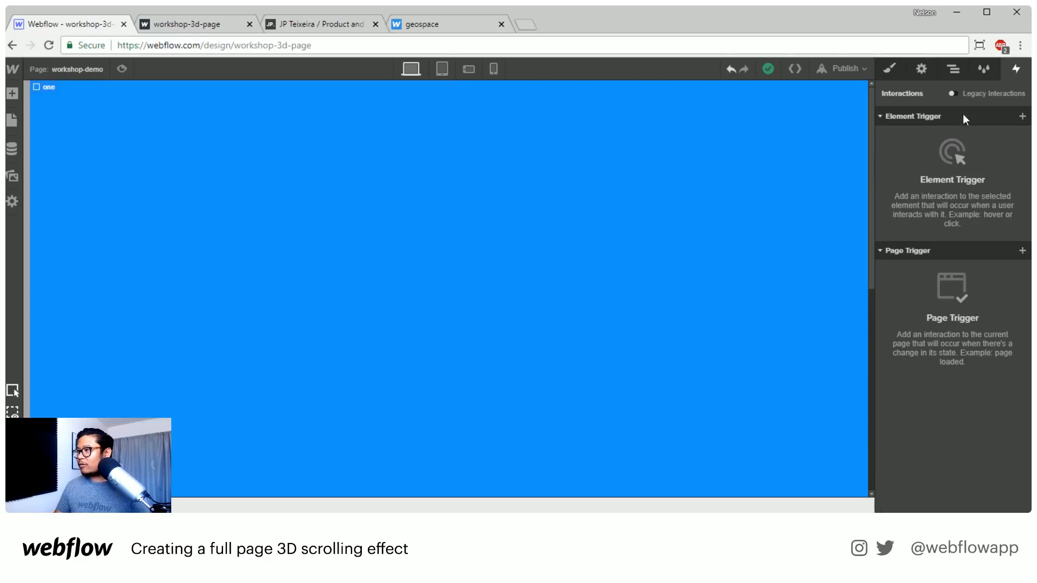
pyautogui.click(1022, 251)
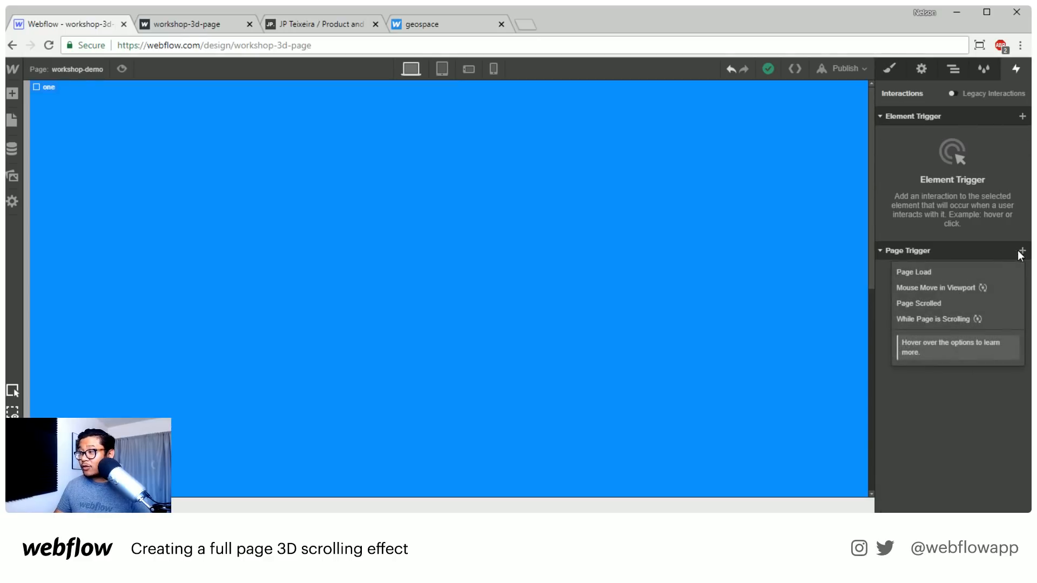
pyautogui.click(964, 322)
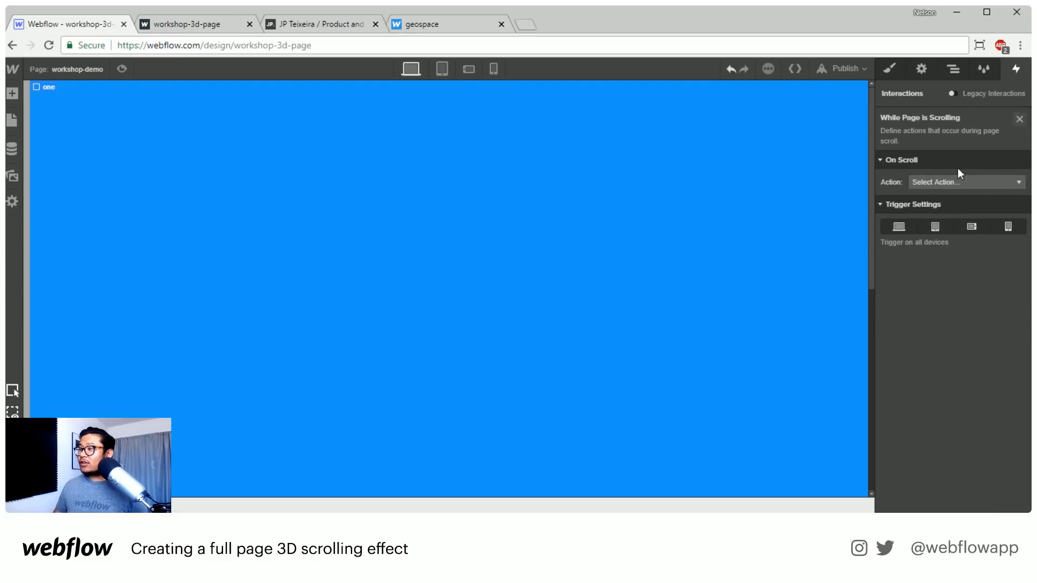
pyautogui.click(942, 179)
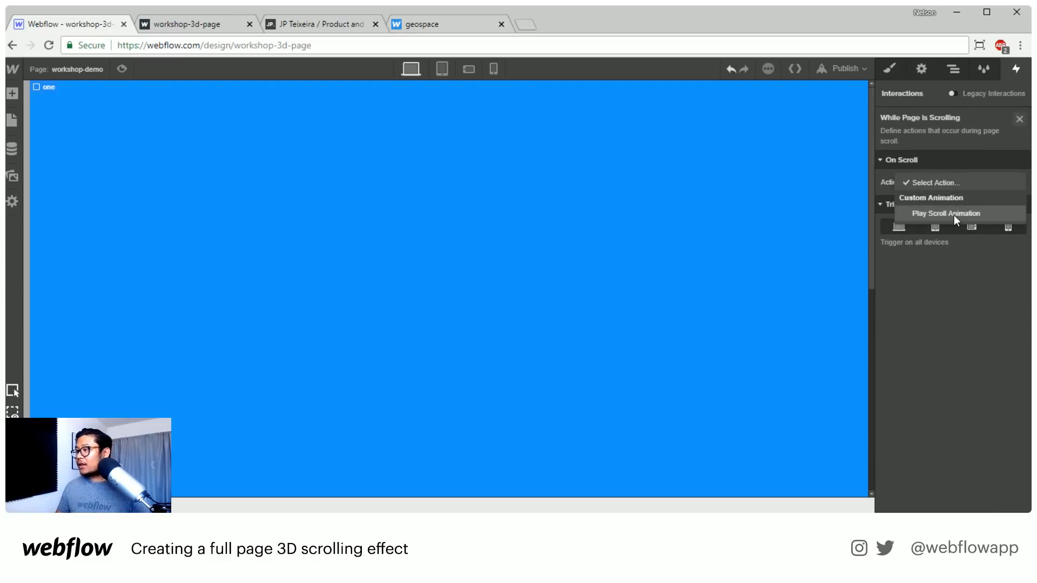
pyautogui.click(954, 215)
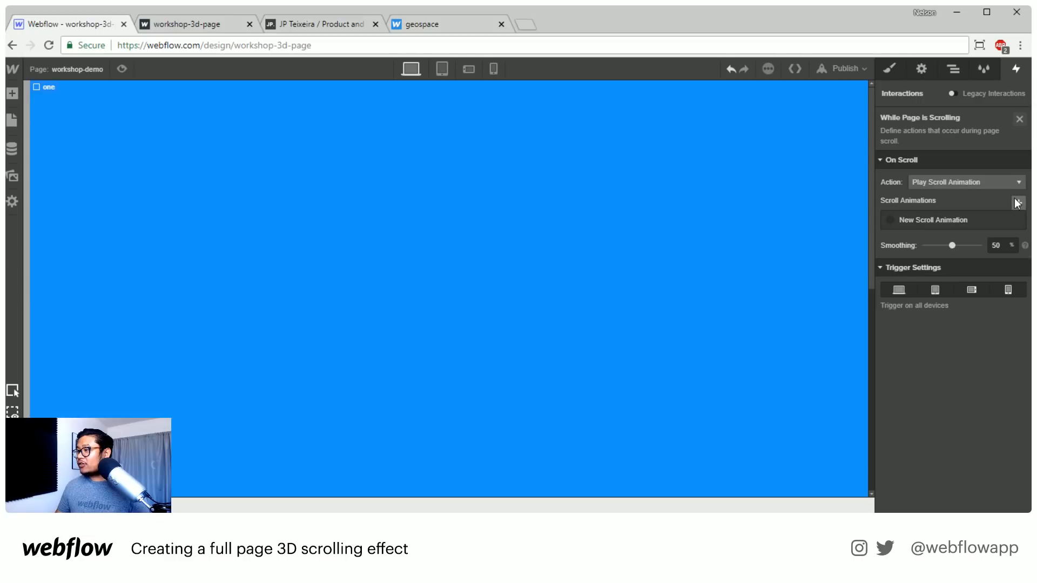
# - Create a new scroll animation for the trigger and name it 3d scroll
pyautogui.click(1018, 219)
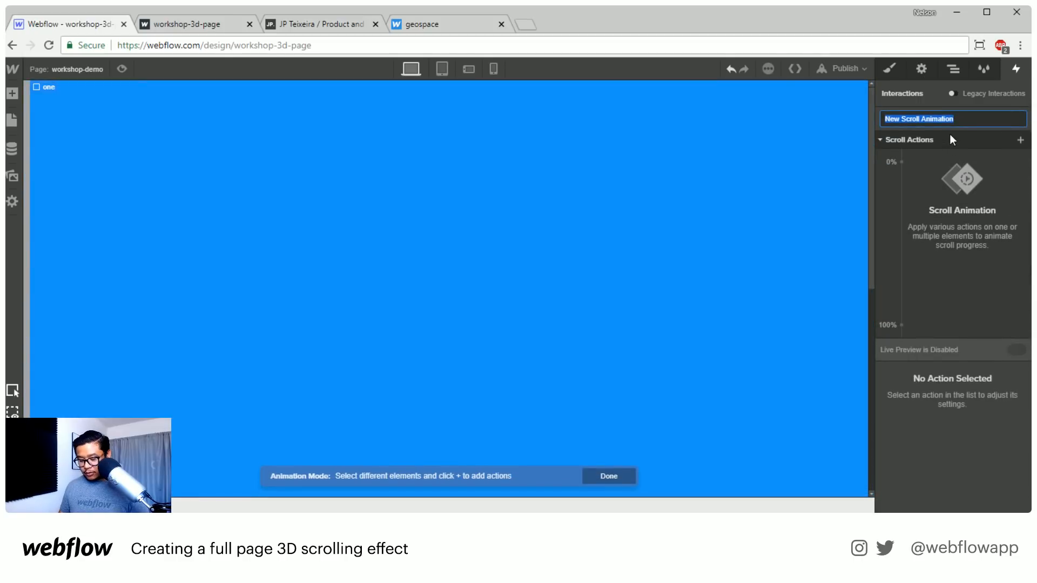
pyautogui.write('3')
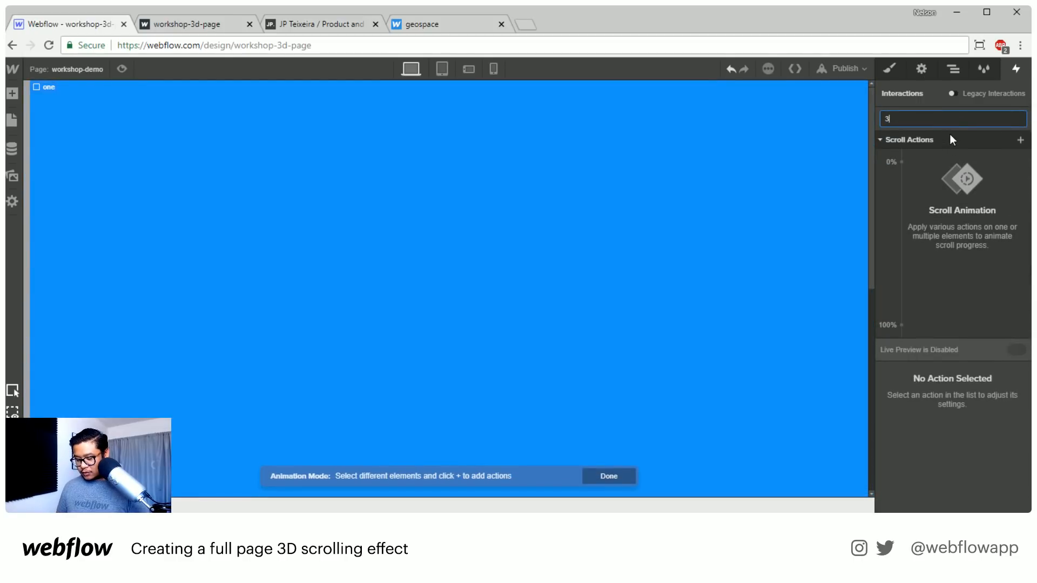
pyautogui.write('d scroll')
pyautogui.press('Return')
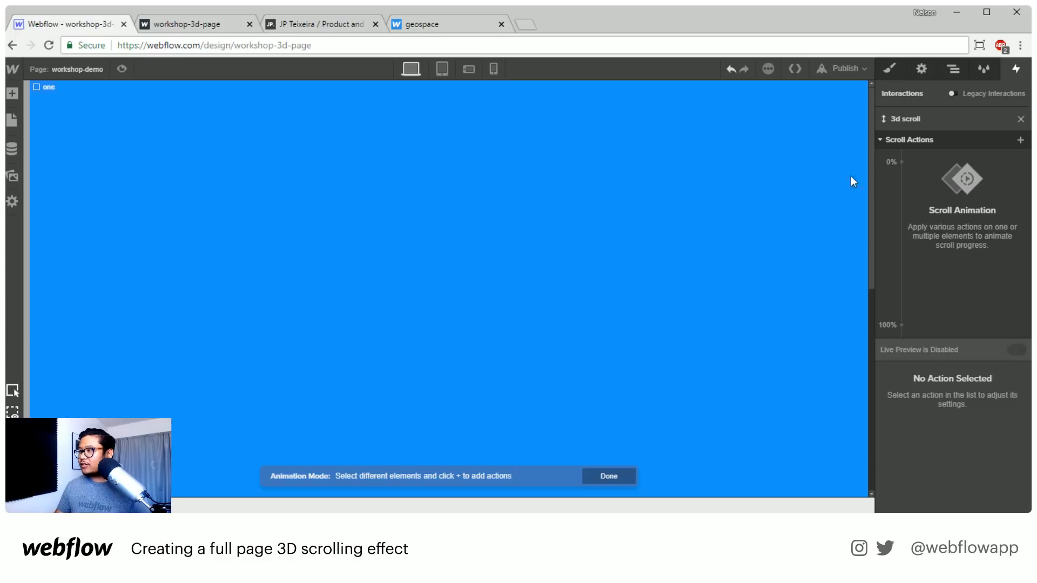
# - Add a Move action for the one div, with Y at 0% on the 0% keyframe and -100% on the 100% keyframe
pyautogui.click(1019, 141)
pyautogui.click(914, 174)
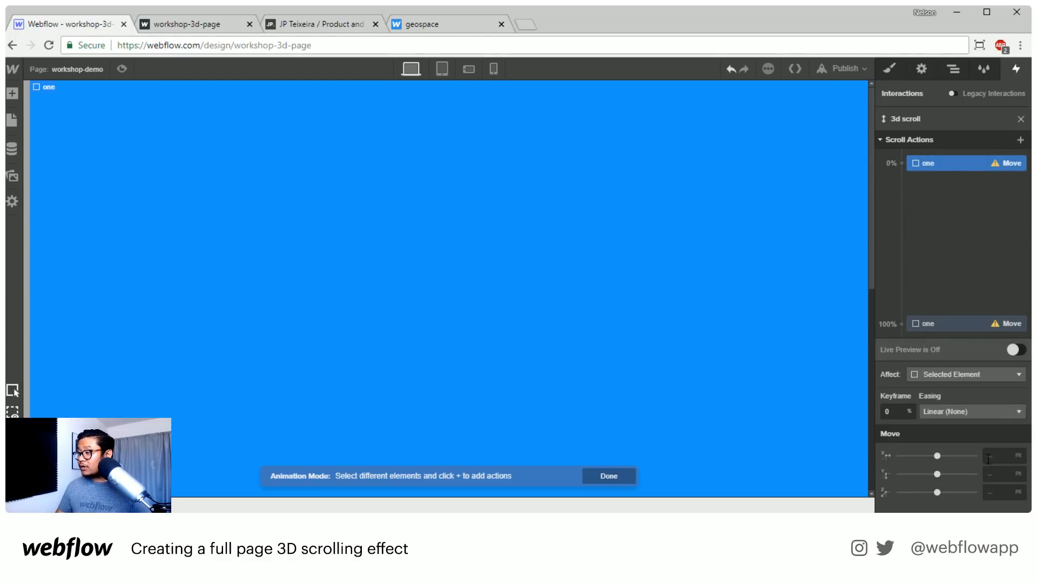
pyautogui.click(993, 475)
pyautogui.write('0')
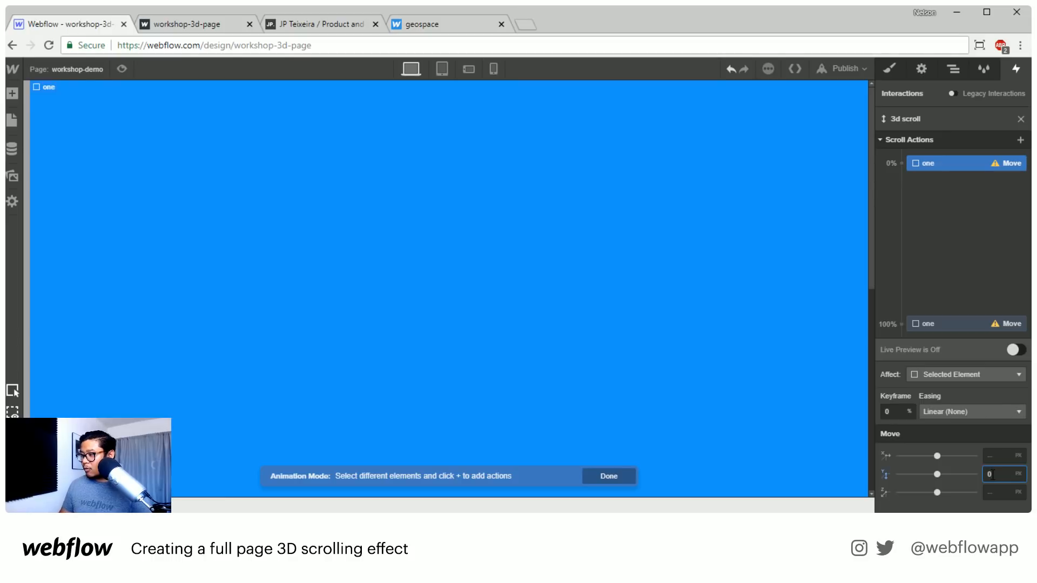
pyautogui.write('%')
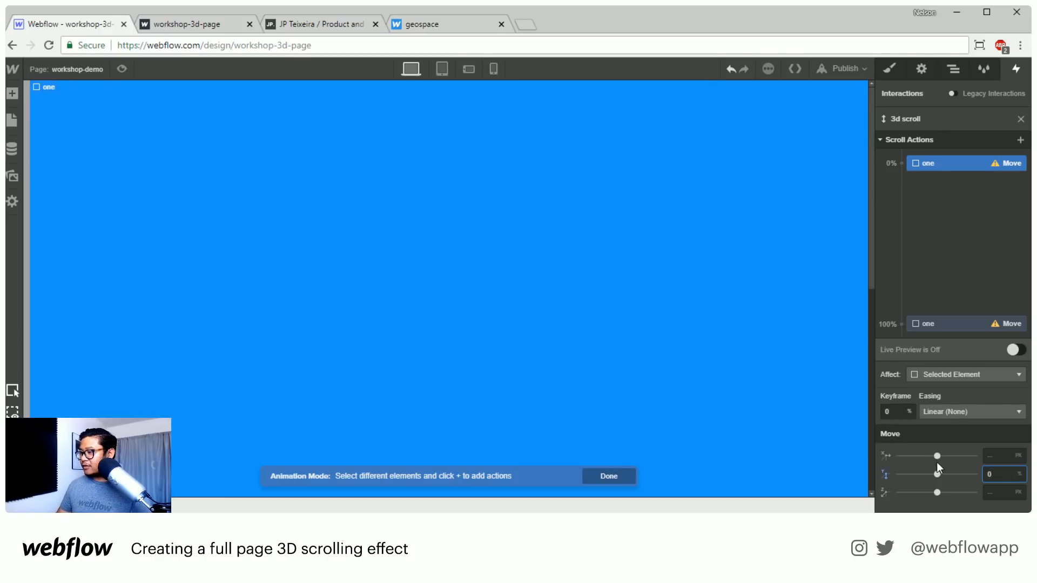
pyautogui.click(938, 325)
pyautogui.click(996, 476)
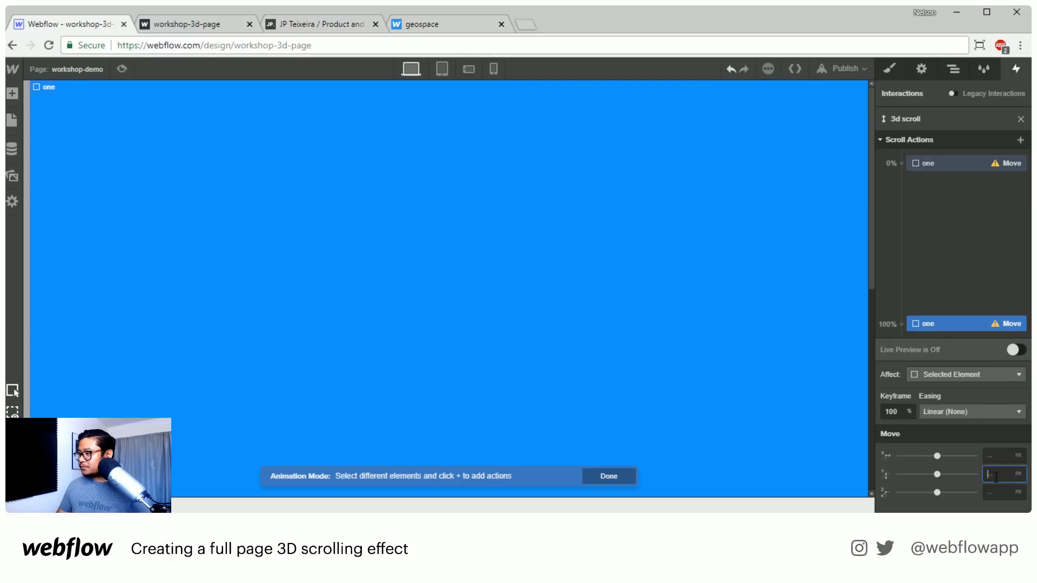
pyautogui.write('-100%')
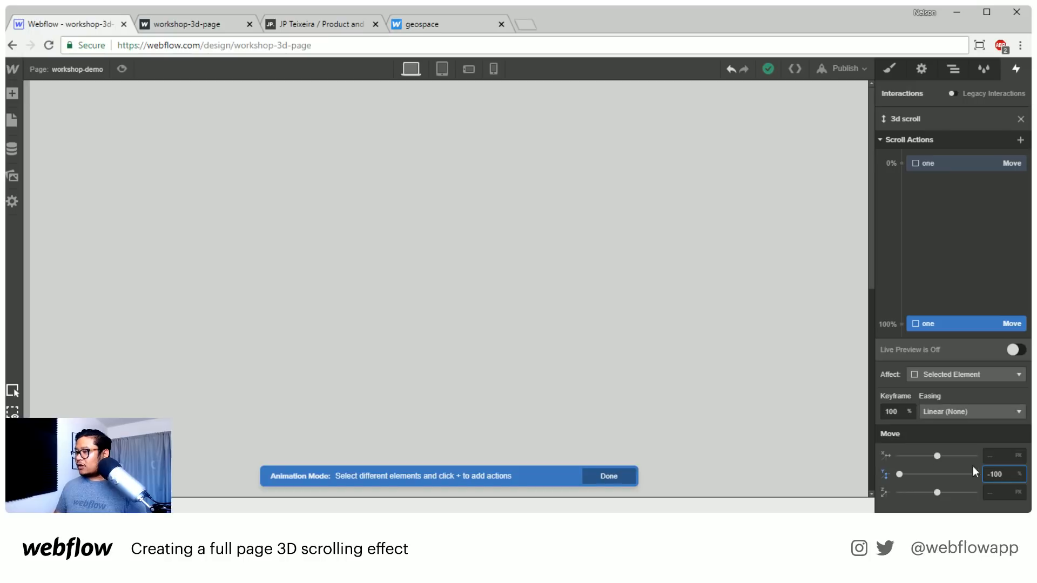
pyautogui.moveTo(900, 474)
pyautogui.mouseDown()
pyautogui.moveTo(934, 474)
pyautogui.moveTo(889, 477)
pyautogui.mouseUp()
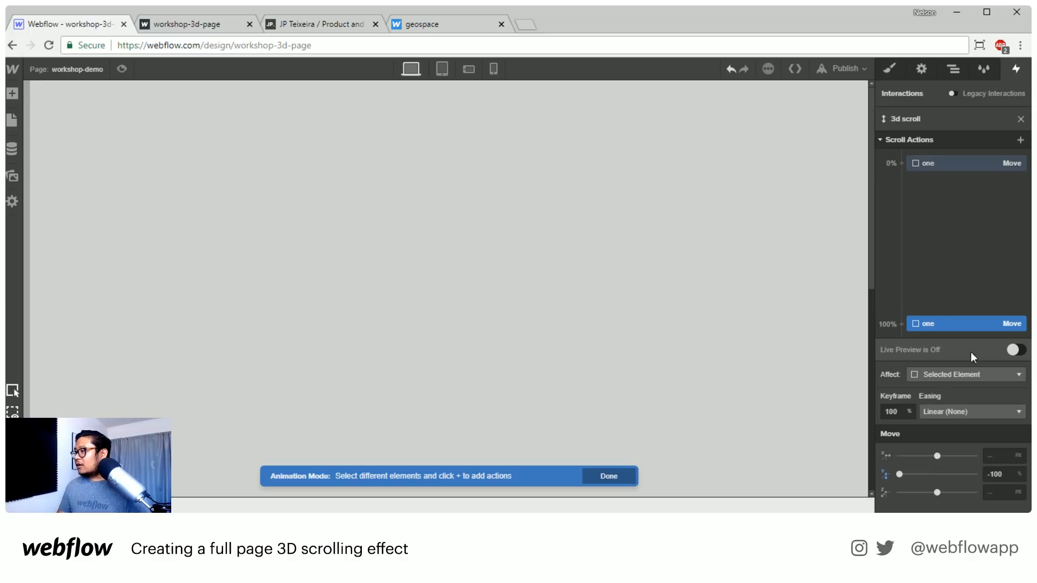
# - Enable Live Preview and scroll the canvas to check the one div's vertical move
pyautogui.click(1015, 350)
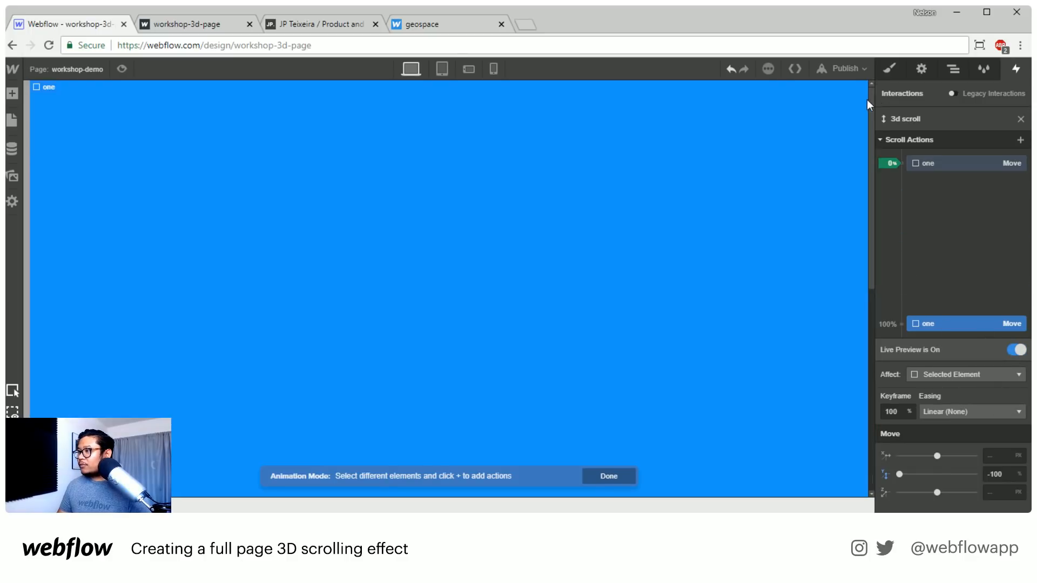
pyautogui.moveTo(868, 119)
pyautogui.mouseDown()
pyautogui.moveTo(858, 343)
pyautogui.moveTo(861, 67)
pyautogui.mouseUp()
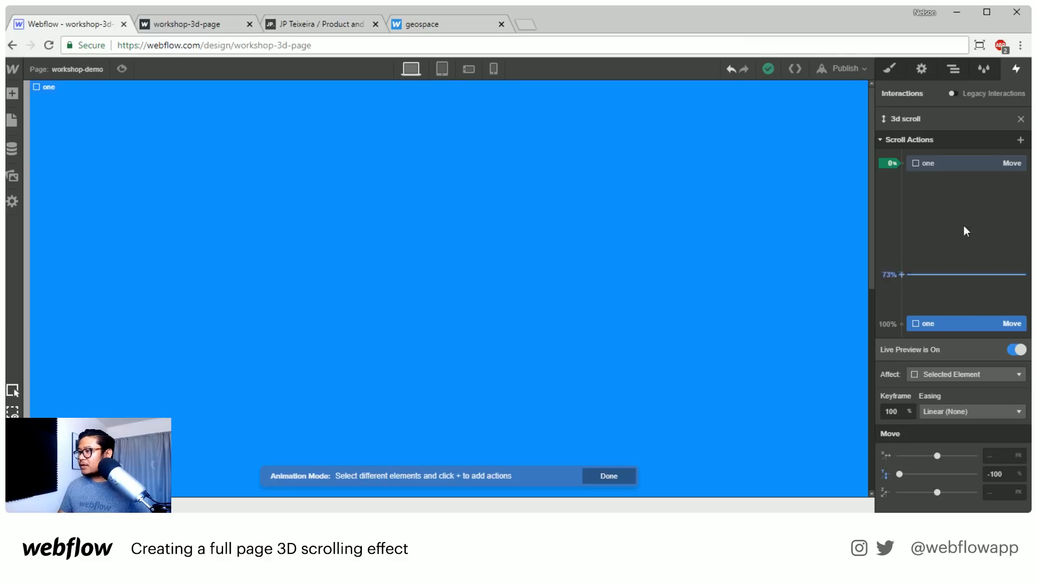
# - Add a Rotate action for the one div, with X at 0 degrees on the 0% keyframe and 70 degrees on the 100% keyframe
pyautogui.click(902, 164)
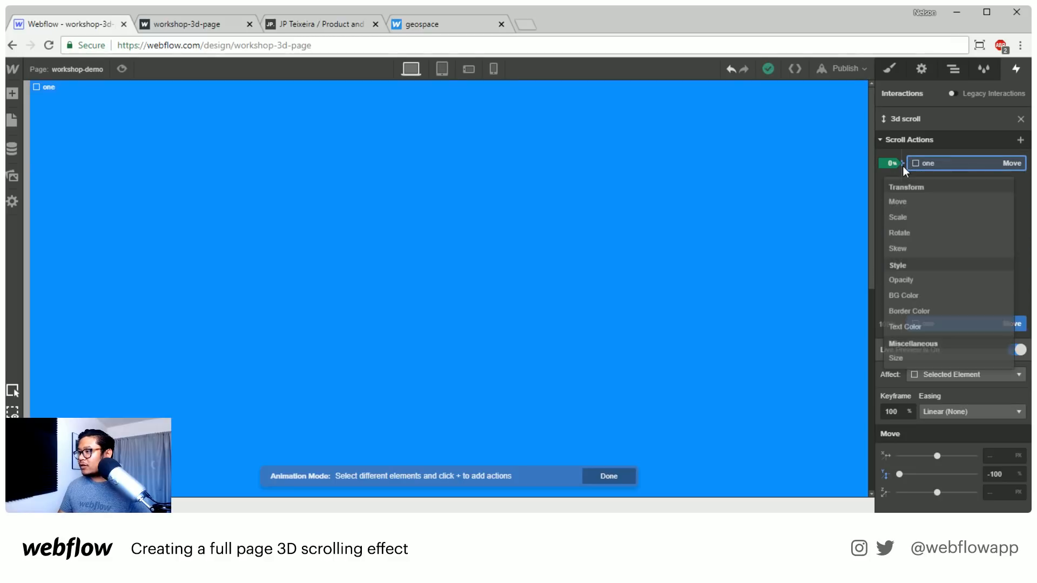
pyautogui.click(916, 235)
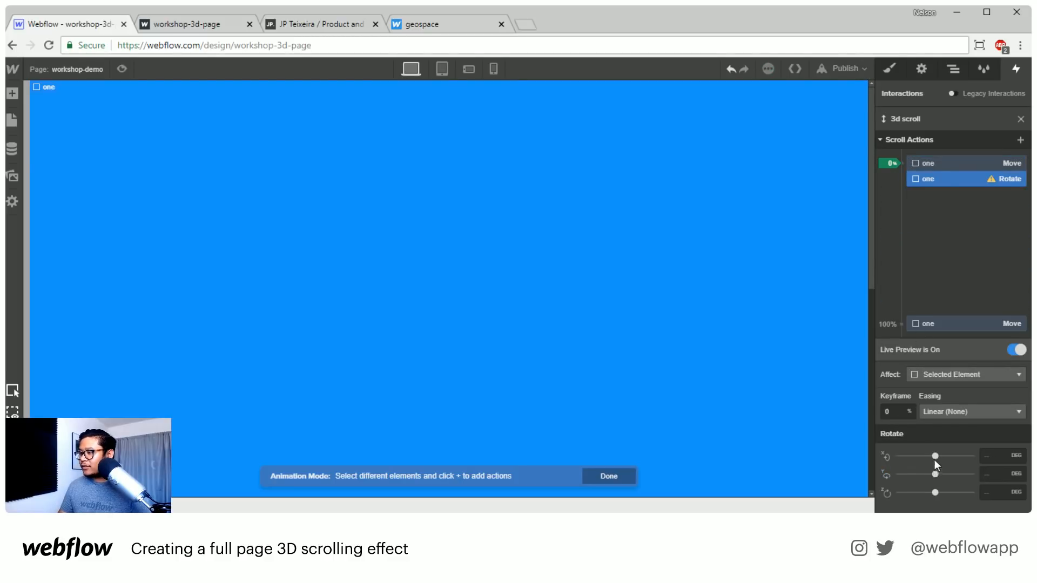
pyautogui.click(998, 457)
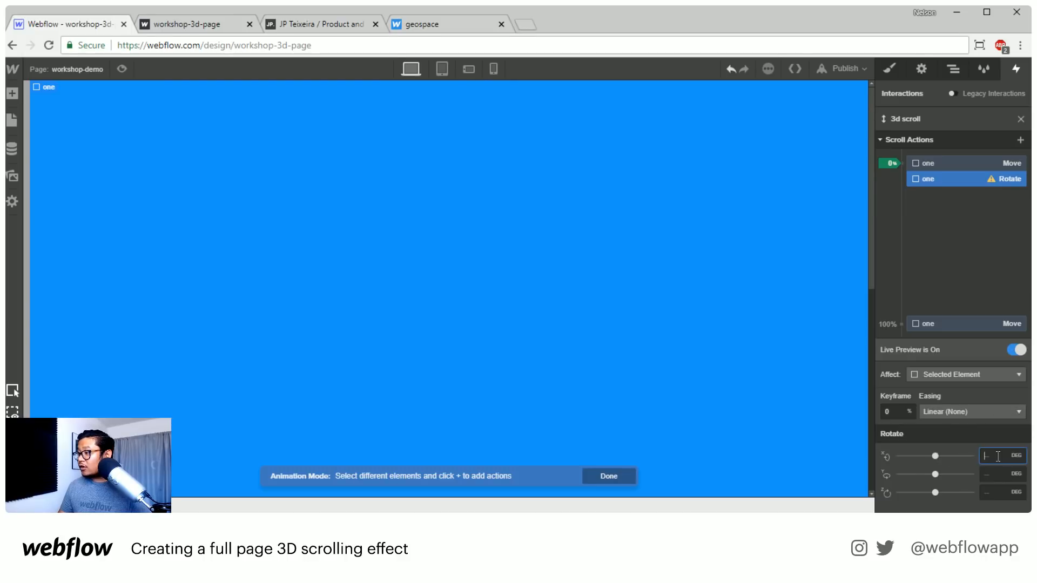
pyautogui.write('0')
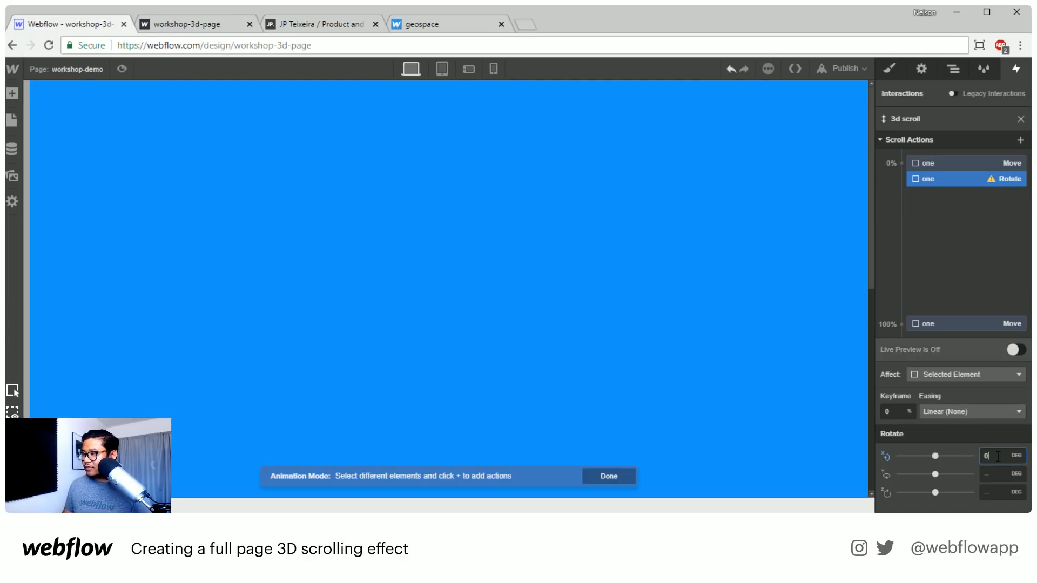
pyautogui.click(901, 324)
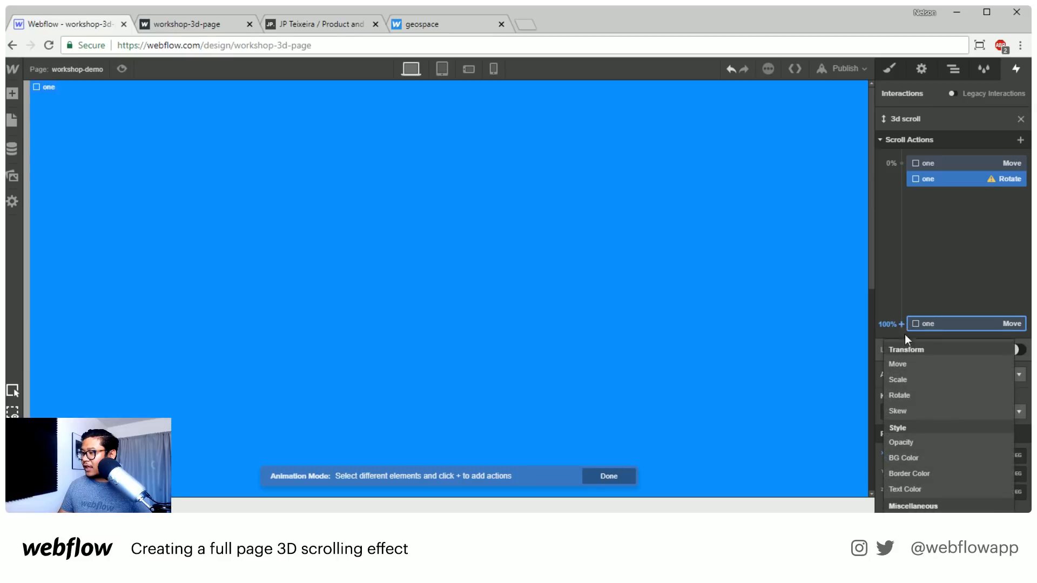
pyautogui.click(919, 391)
pyautogui.click(999, 458)
pyautogui.write('70')
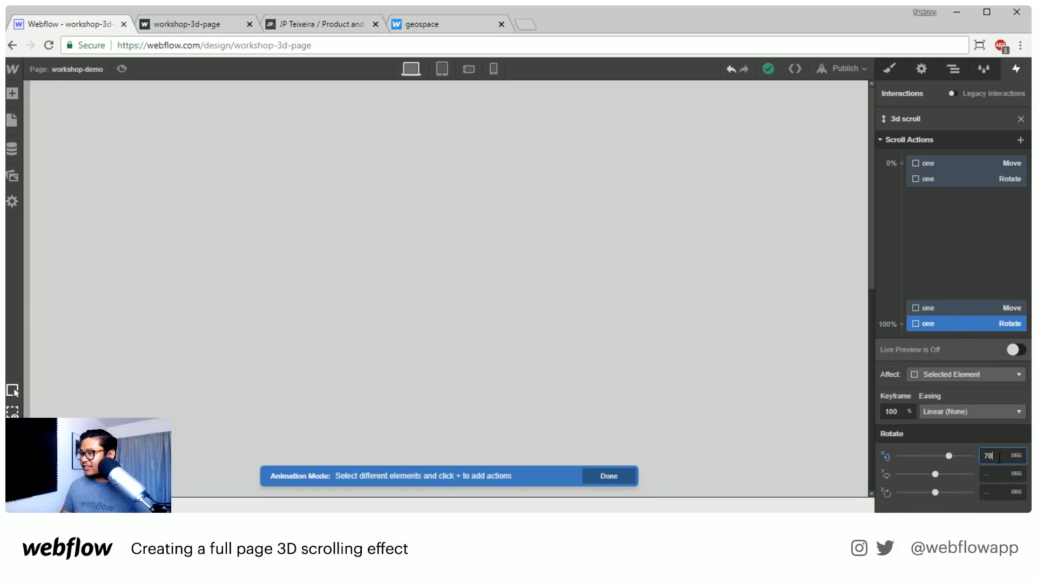
# - Preview the one div's combined move and rotation live by scrolling the canvas through the whole page
pyautogui.click(1015, 350)
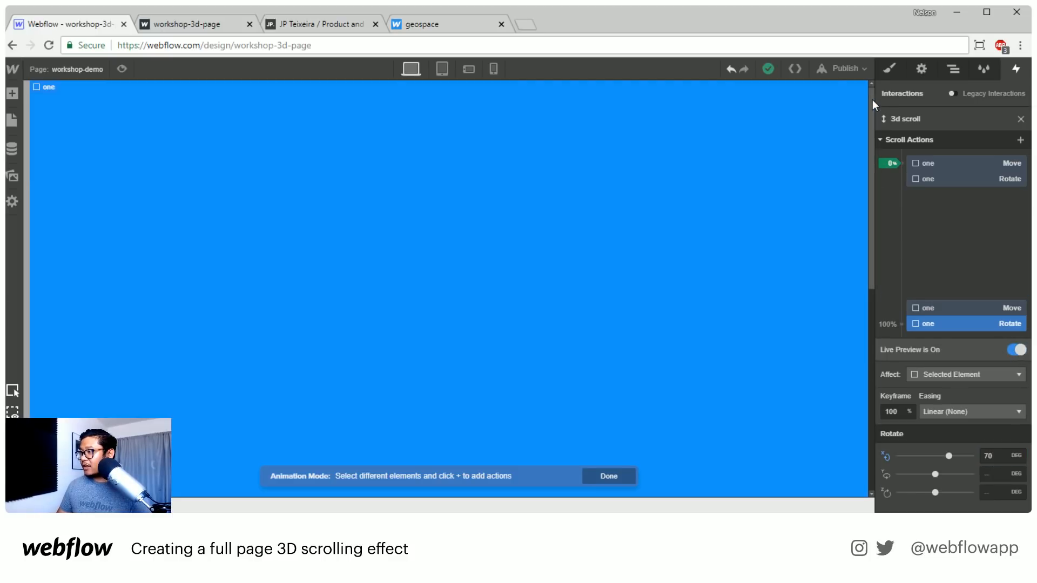
pyautogui.press('f')
pyautogui.press('h')
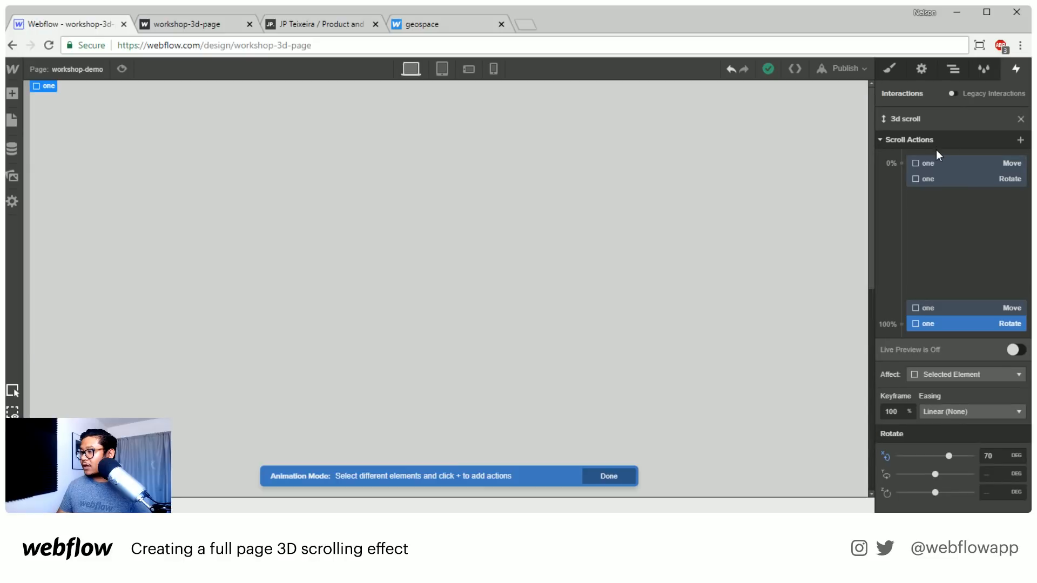
pyautogui.click(1016, 349)
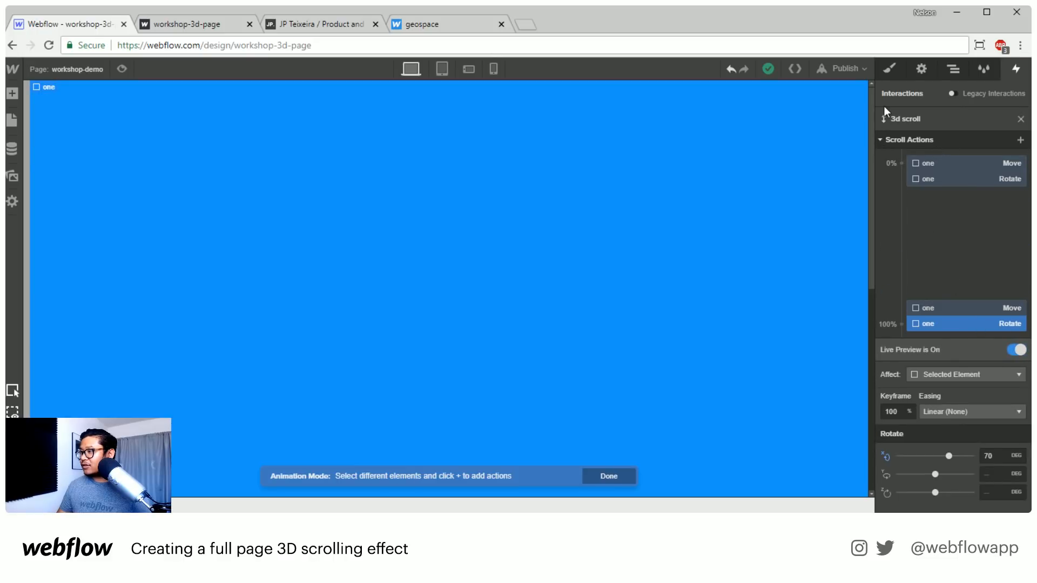
pyautogui.moveTo(870, 101); pyautogui.dragTo(869, 70)
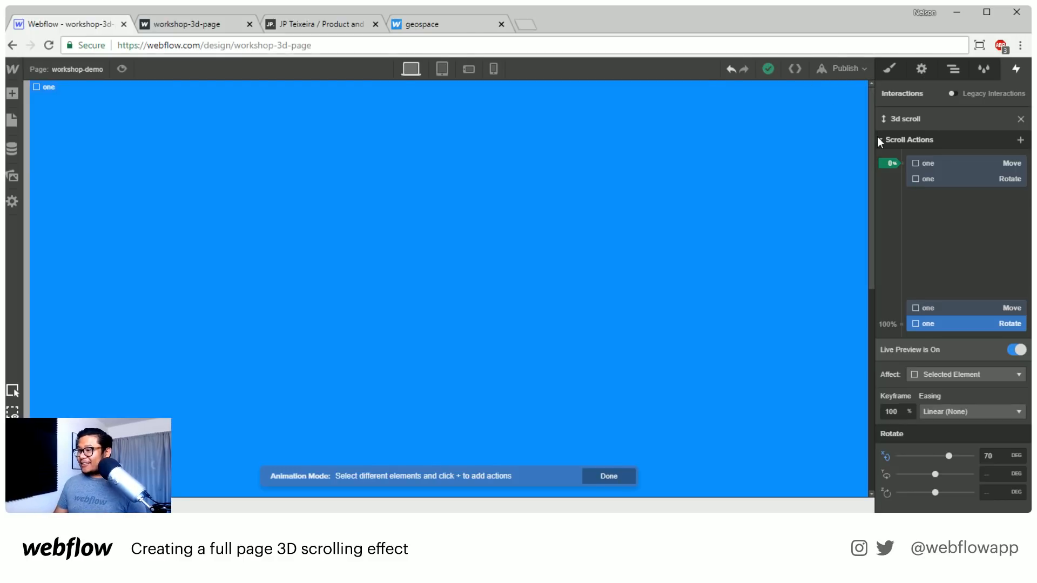
pyautogui.moveTo(871, 127)
pyautogui.mouseDown()
pyautogui.moveTo(854, 338)
pyautogui.moveTo(860, 94)
pyautogui.moveTo(857, 346)
pyautogui.moveTo(872, 312)
pyautogui.mouseUp()
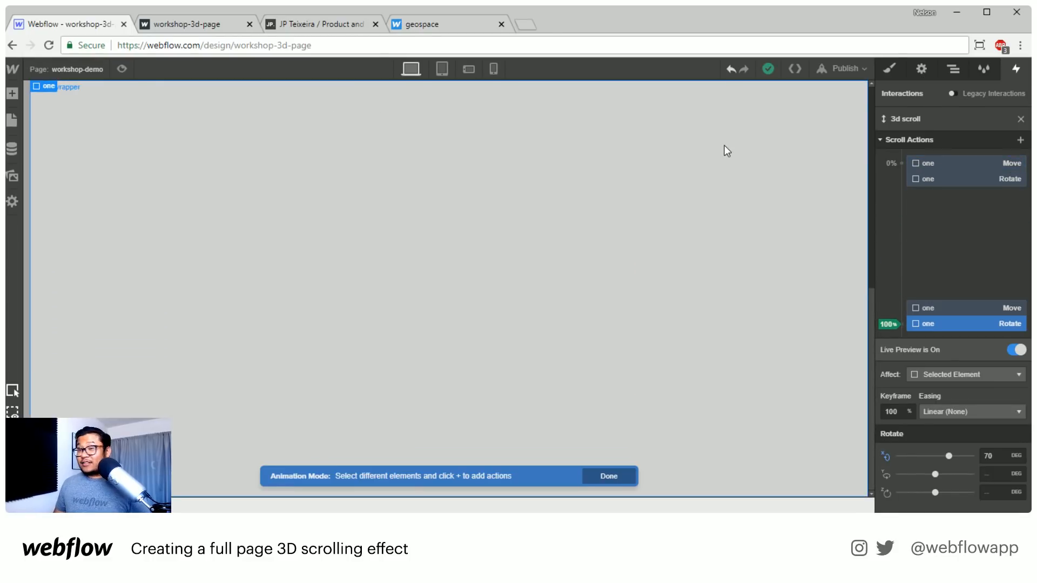
# - Finish editing the animation and add a div block inside ws-wrapper below one, with the class two
pyautogui.click(954, 70)
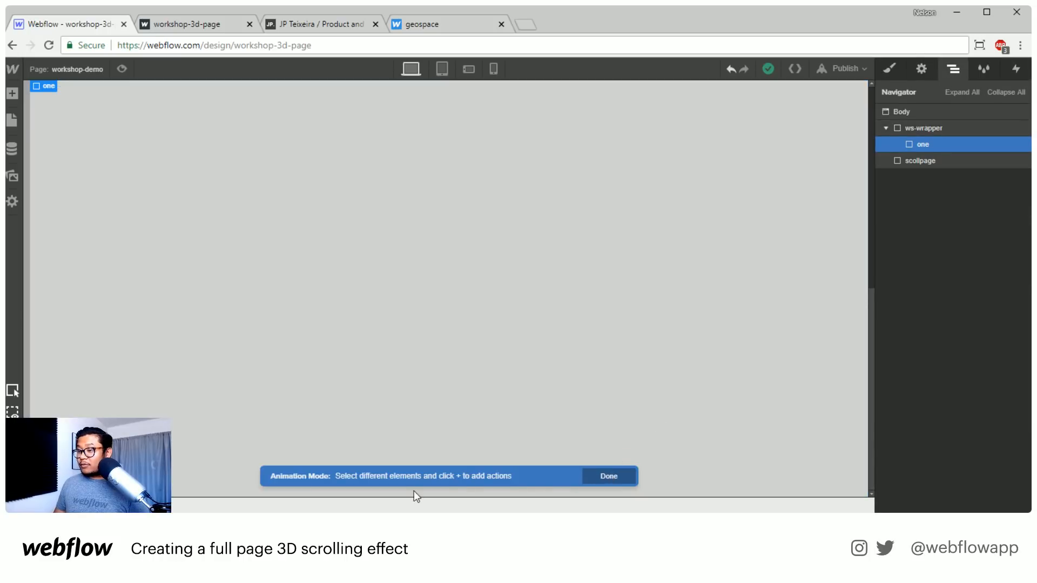
pyautogui.click(609, 476)
pyautogui.press('a')
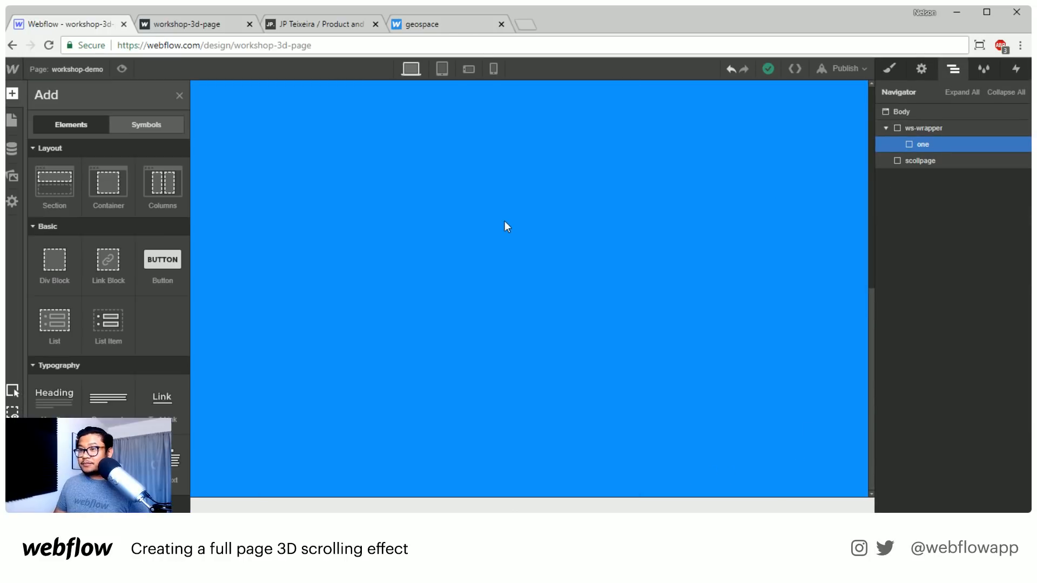
pyautogui.moveTo(51, 266); pyautogui.dragTo(973, 160)
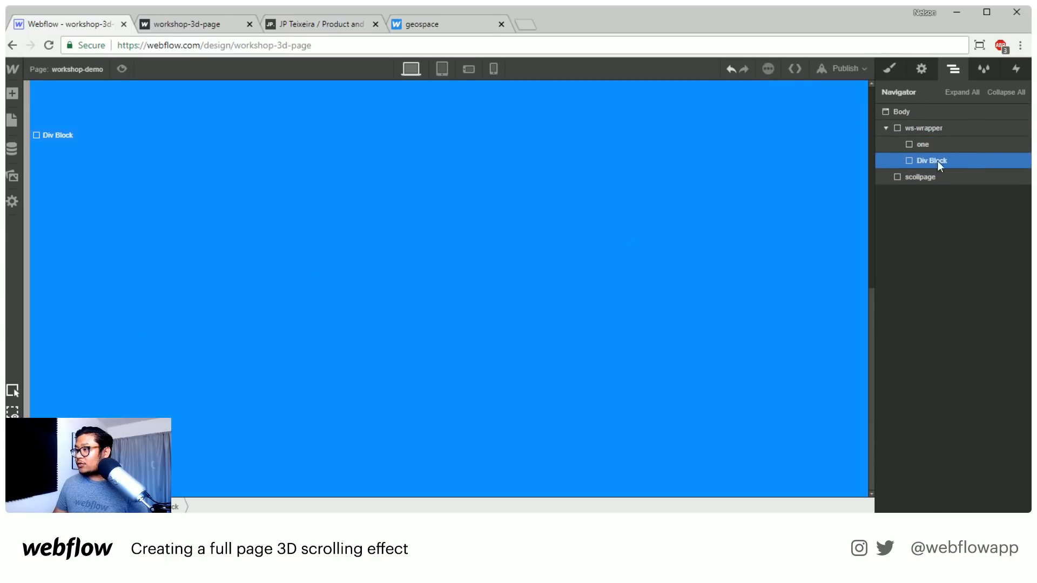
pyautogui.click(890, 68)
pyautogui.click(921, 131)
pyautogui.write('two')
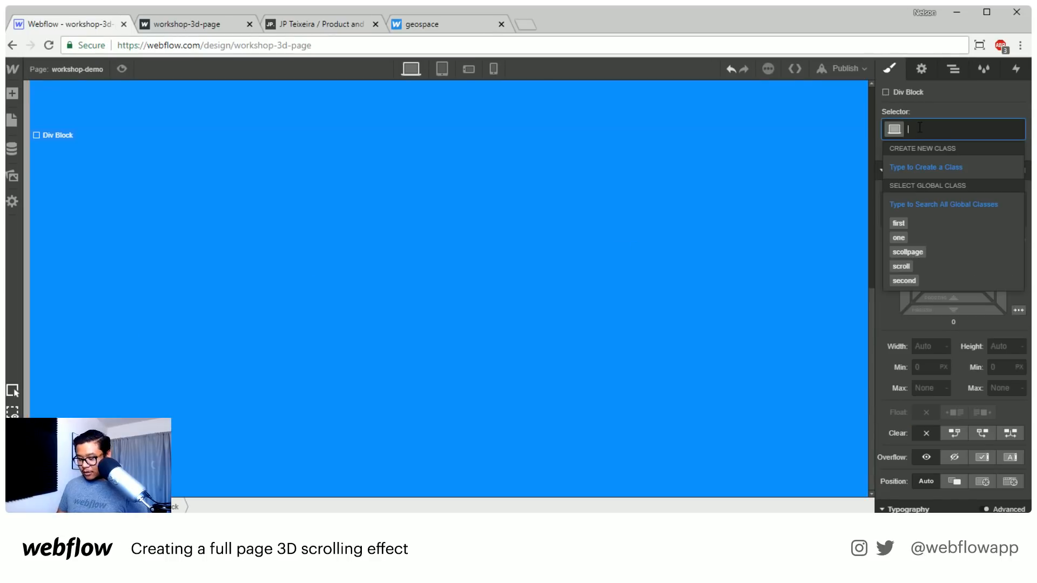
pyautogui.press('Return')
# - Give the two div a fixed position covering the full screen with 0 px on all sides and z-index 2
pyautogui.scroll(-3, 908, 331)
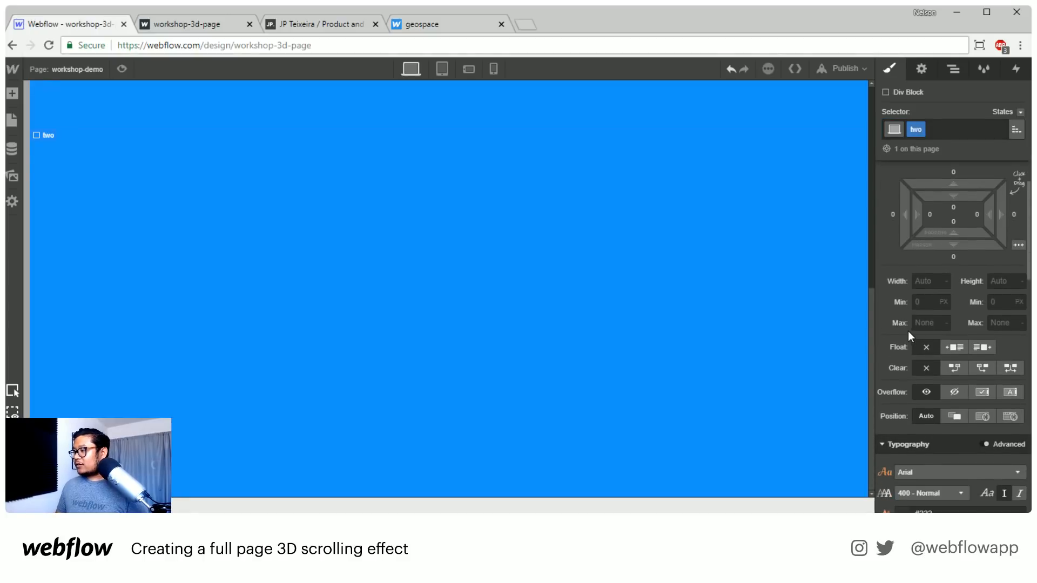
pyautogui.click(1019, 352)
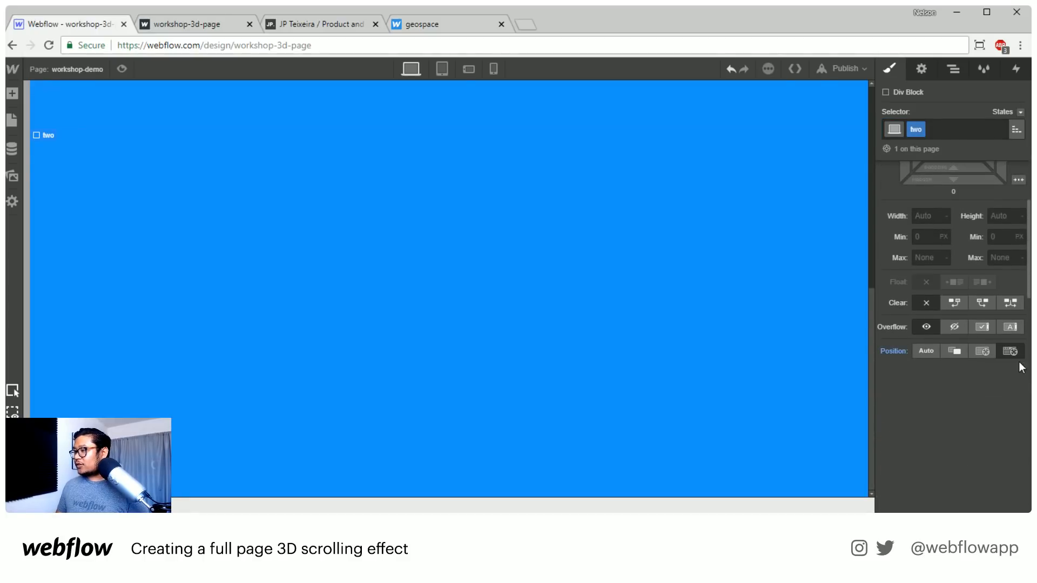
pyautogui.scroll(-2, 999, 346)
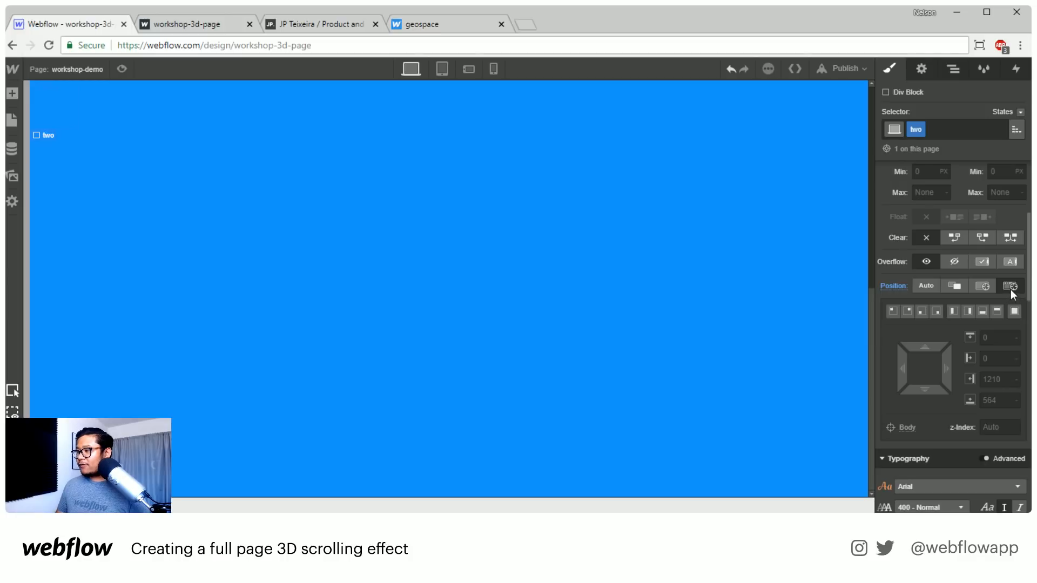
pyautogui.click(1014, 311)
pyautogui.click(991, 427)
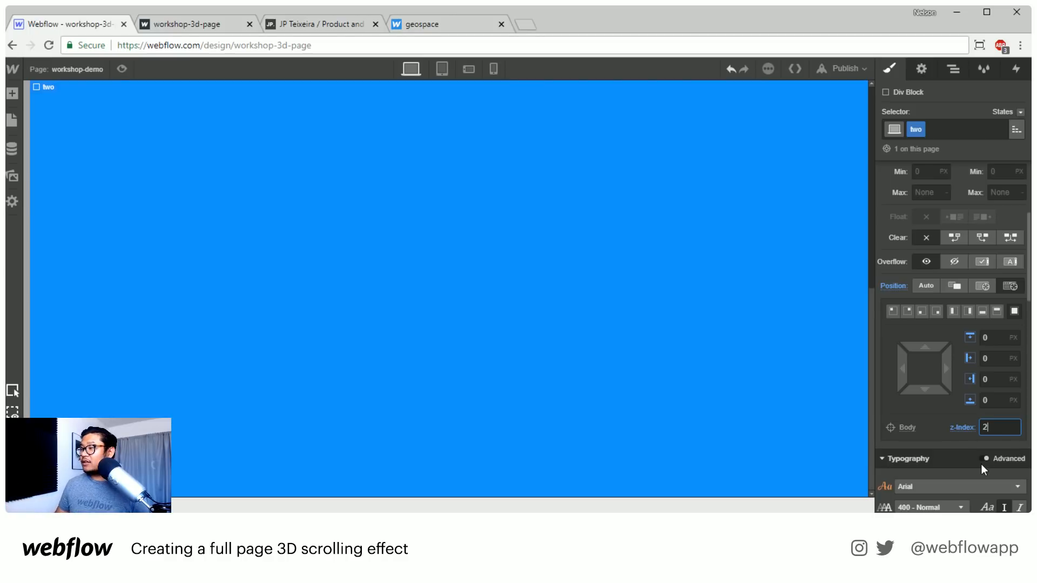
# - Set the two div's background color to green #00ce10
pyautogui.scroll(-4, 976, 387)
pyautogui.scroll(-4, 976, 387)
pyautogui.click(903, 354)
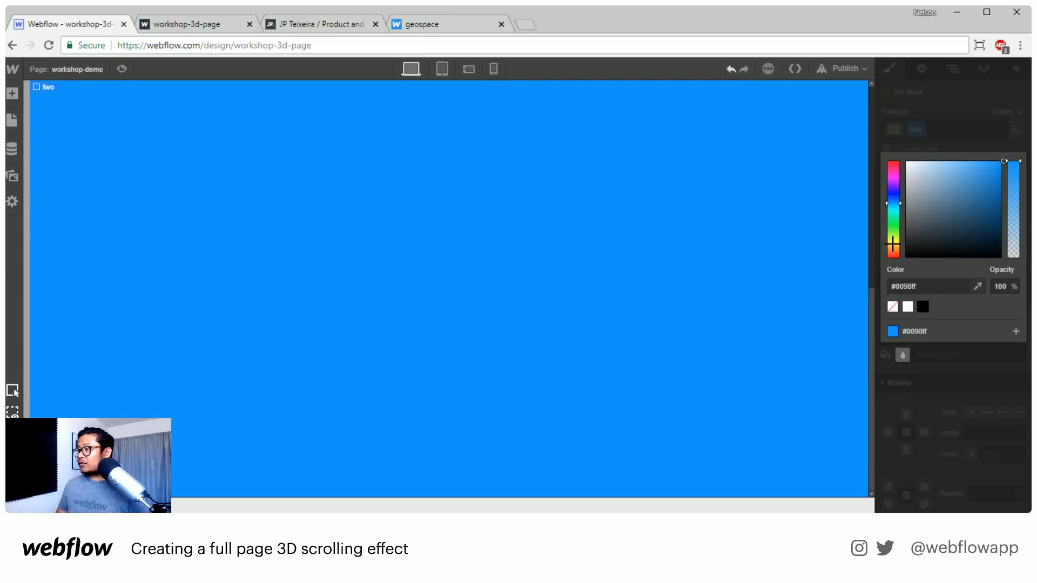
pyautogui.click(896, 223)
pyautogui.moveTo(1004, 162); pyautogui.dragTo(1008, 180)
pyautogui.click(999, 98)
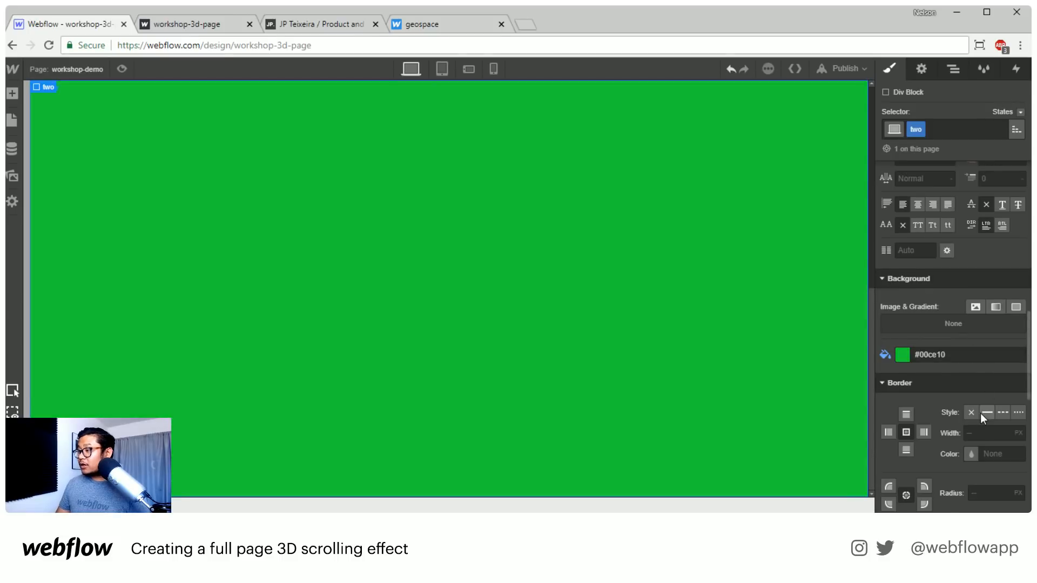
# - Check the section fold on the published page, and set the two div's transform origin to 50% horizontal and 0% vertical
pyautogui.scroll(-3, 980, 413)
pyautogui.scroll(-6, 980, 414)
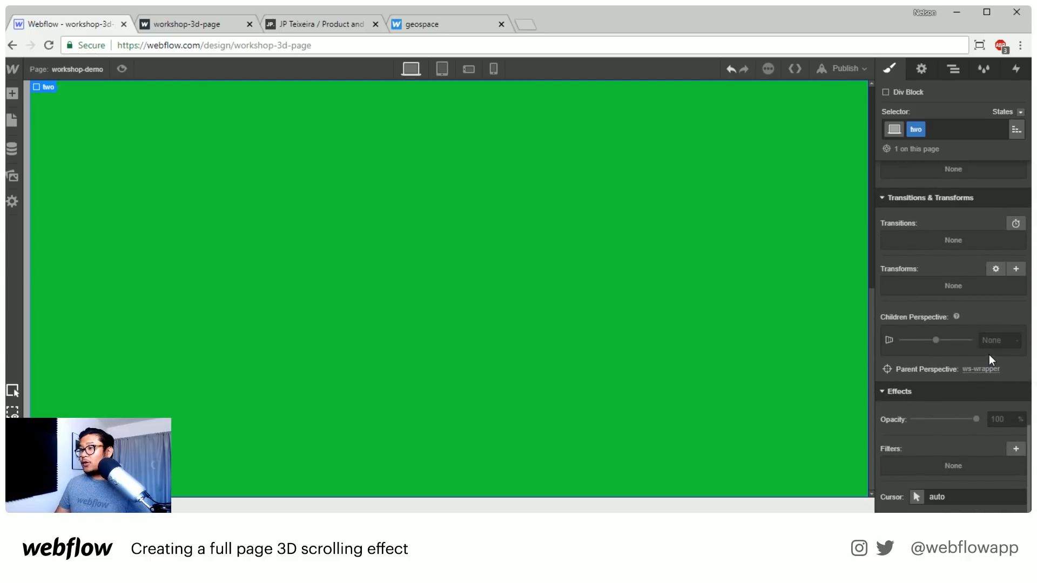
pyautogui.click(997, 269)
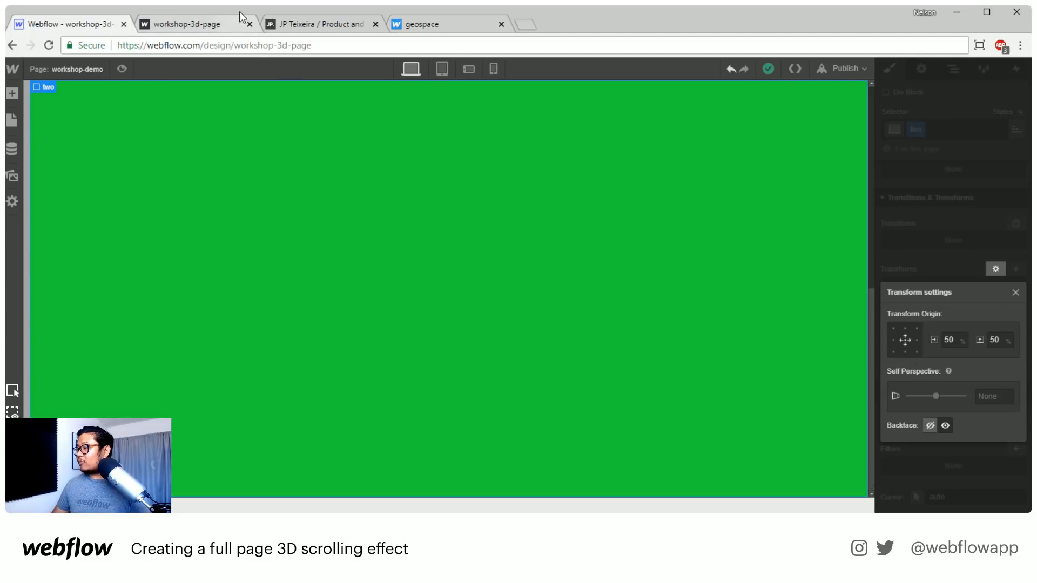
pyautogui.click(227, 26)
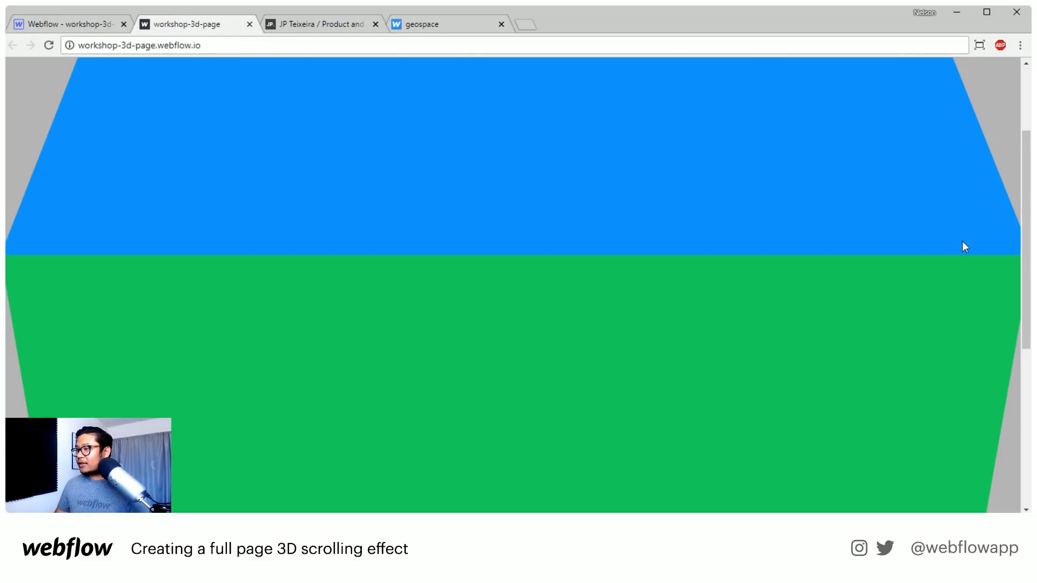
pyautogui.moveTo(1023, 201); pyautogui.dragTo(1010, 221)
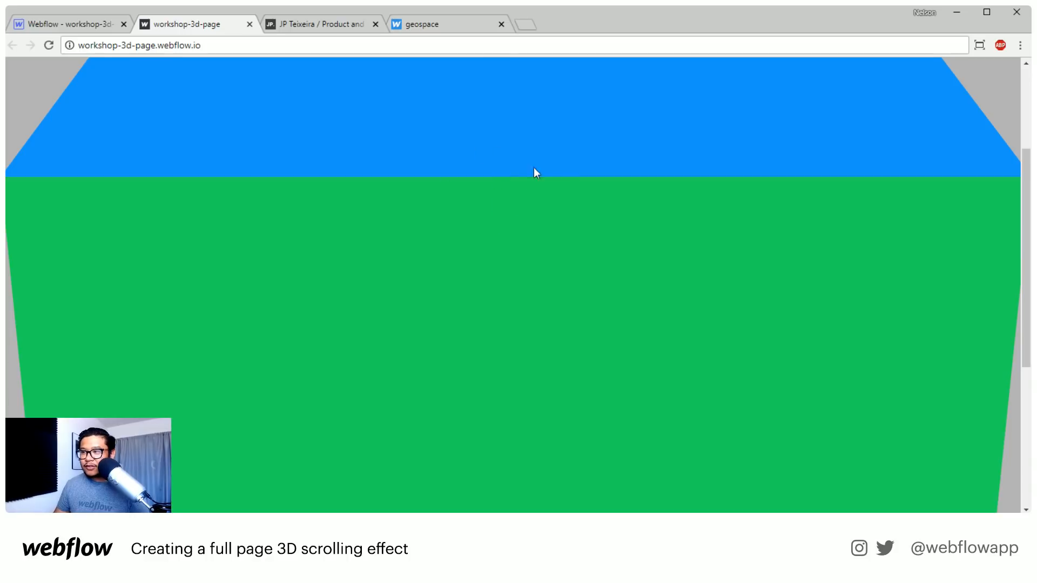
pyautogui.click(82, 24)
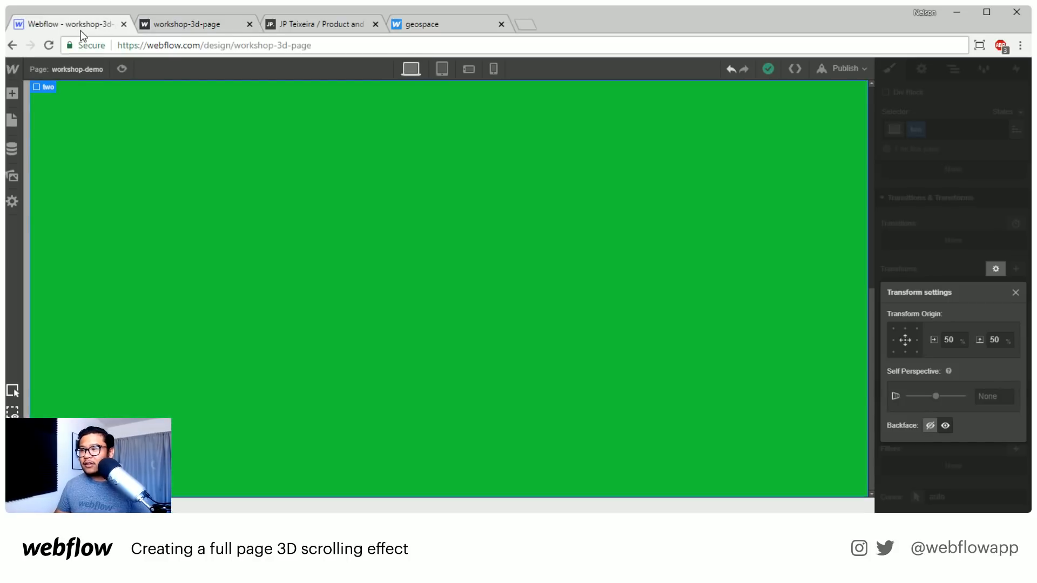
pyautogui.click(905, 328)
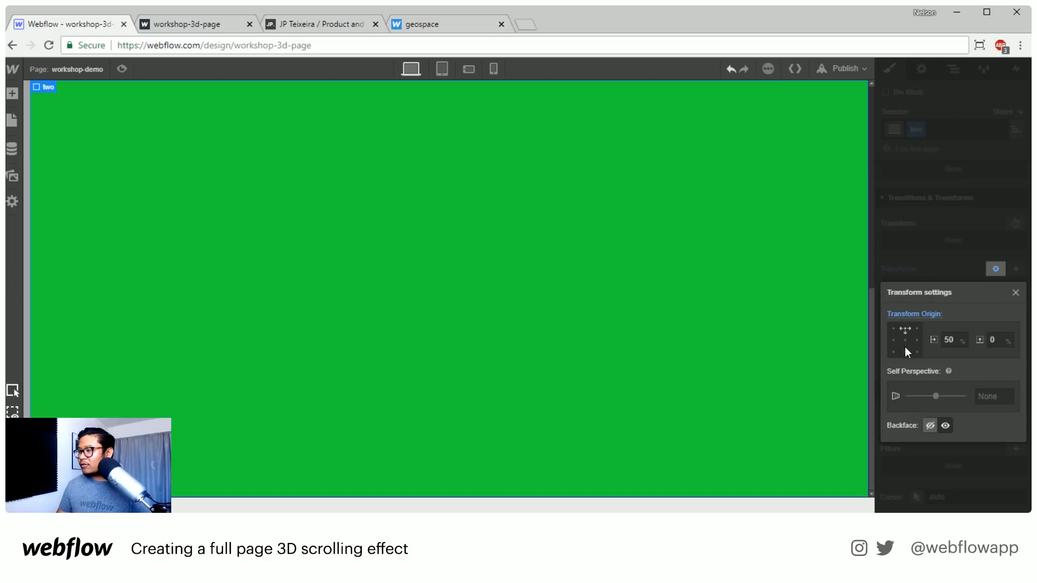
# - In the 3d scroll page animation, add a Move action for the two div at 0% with a Y offset of 100%
pyautogui.click(1015, 292)
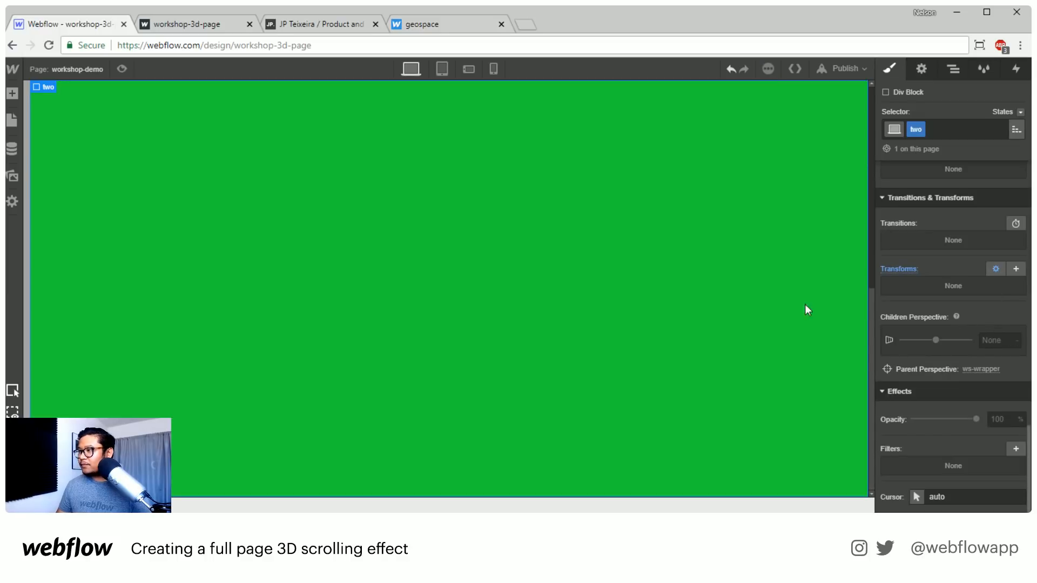
pyautogui.scroll(6, 801, 291)
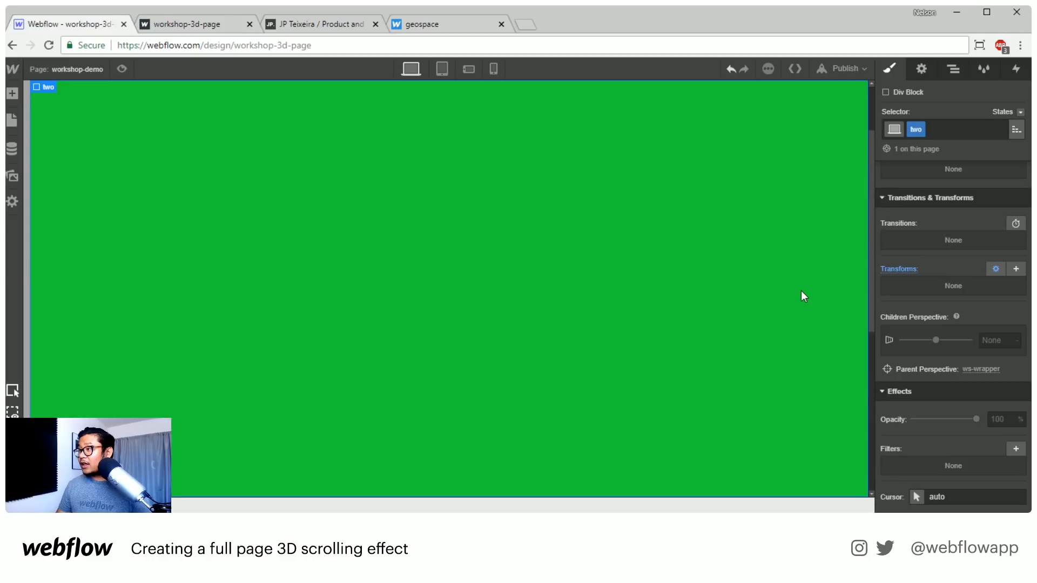
pyautogui.click(1015, 68)
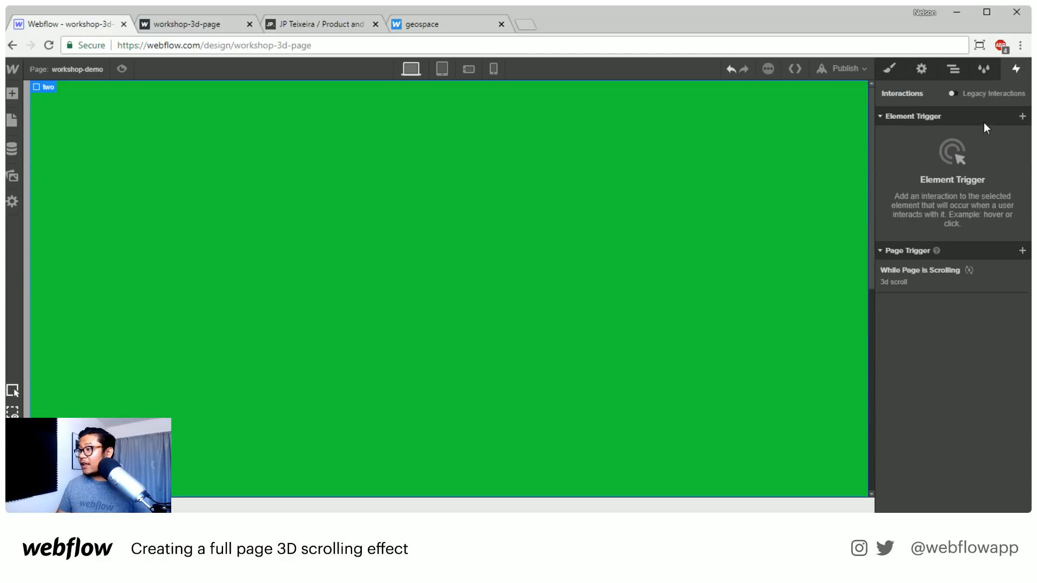
pyautogui.click(935, 269)
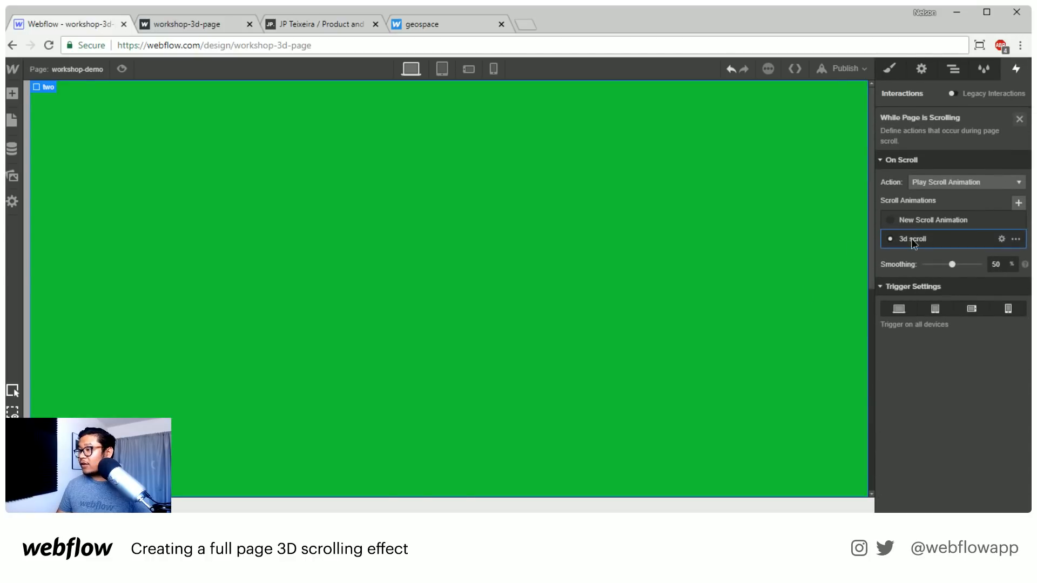
pyautogui.click(917, 239)
pyautogui.click(900, 164)
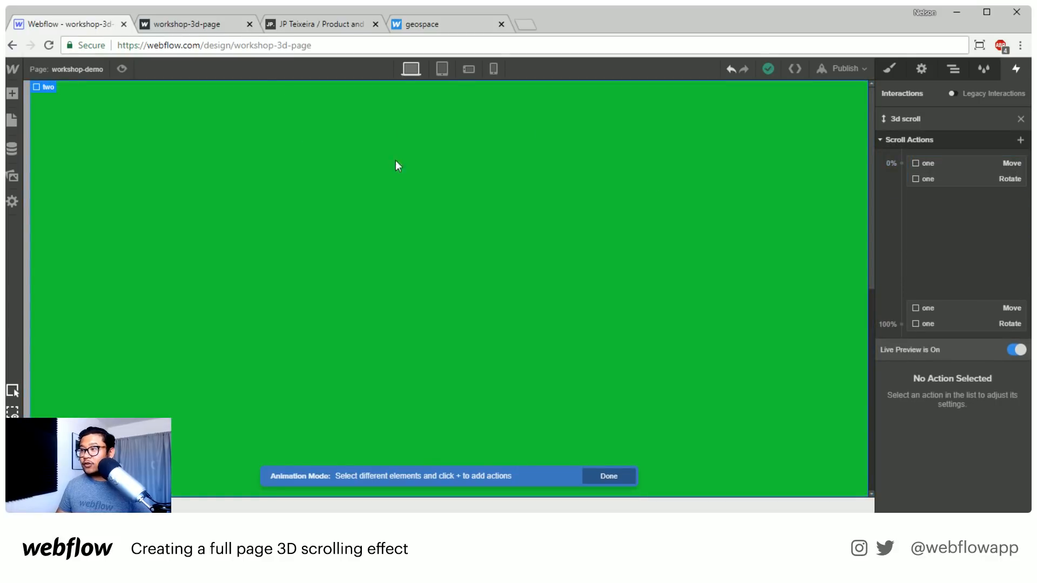
pyautogui.click(901, 164)
pyautogui.click(922, 206)
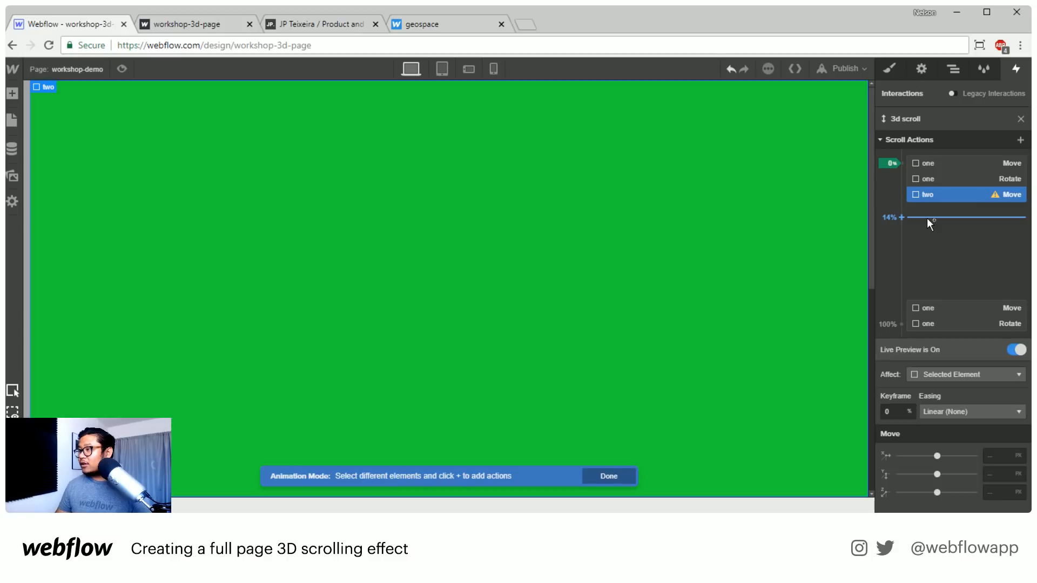
pyautogui.click(992, 475)
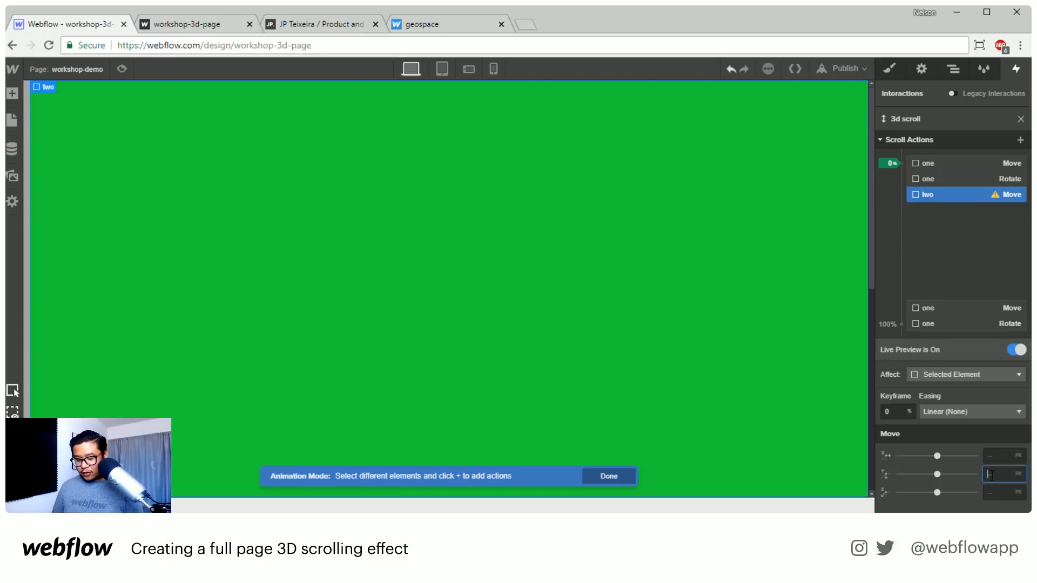
pyautogui.write('100%')
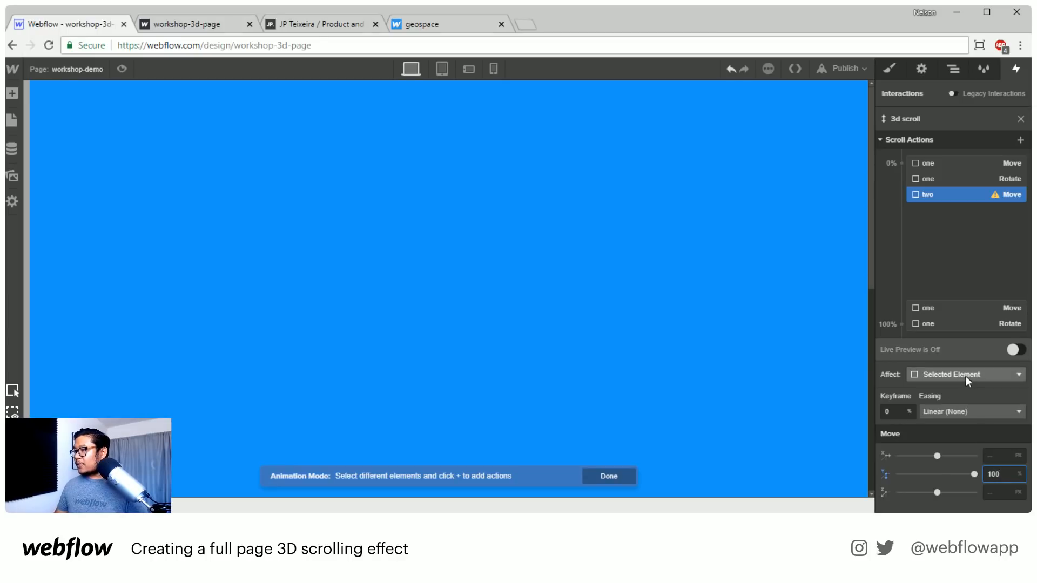
# - Add a Move action for the two div at 100% with a Y offset of 0%, and preview it with live scrolling
pyautogui.click(900, 324)
pyautogui.click(905, 365)
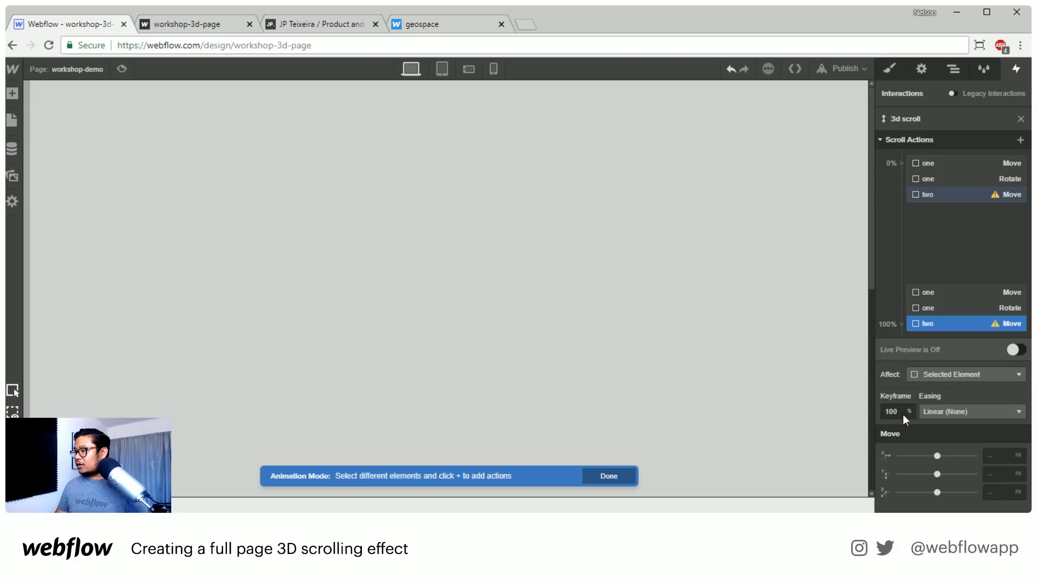
pyautogui.click(1003, 476)
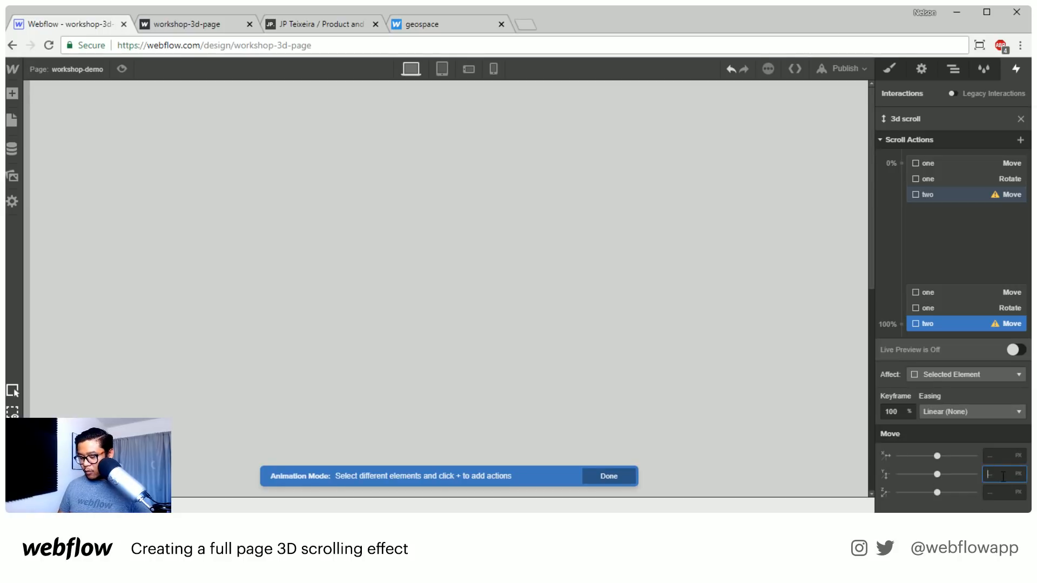
pyautogui.write('0')
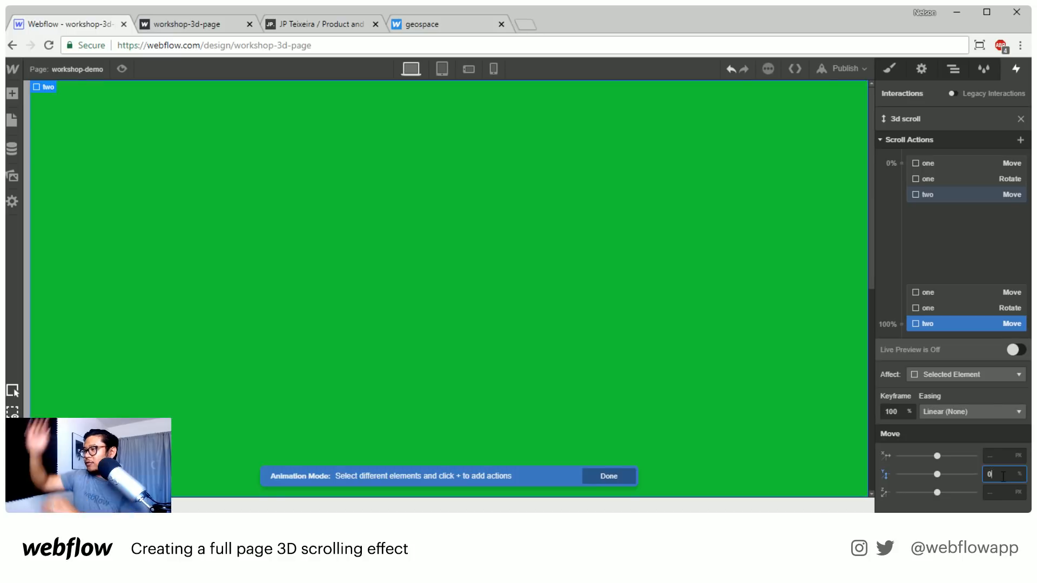
pyautogui.click(1013, 350)
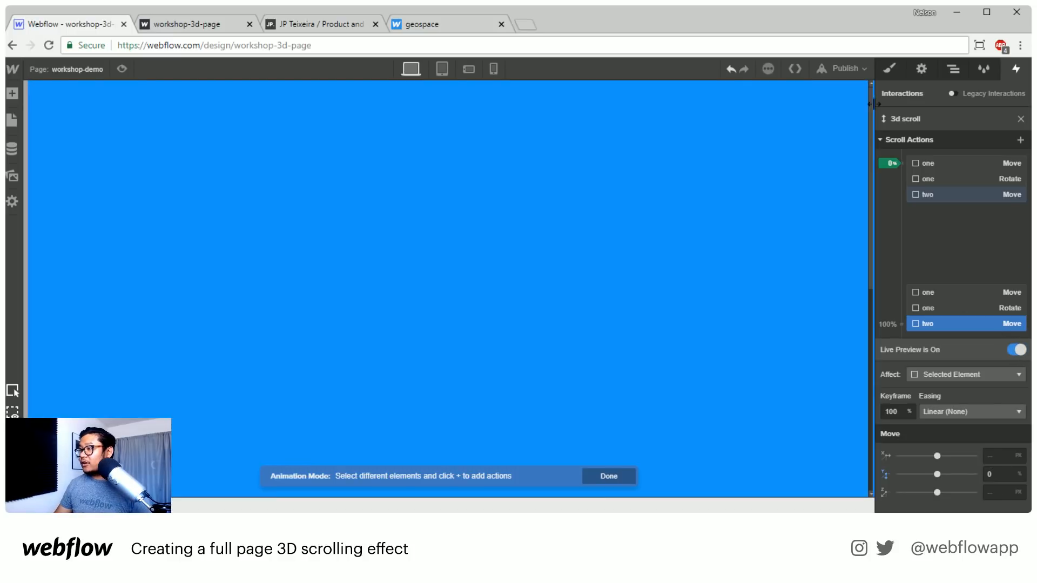
pyautogui.moveTo(871, 95)
pyautogui.mouseDown()
pyautogui.moveTo(861, 300)
pyautogui.moveTo(855, 75)
pyautogui.mouseUp()
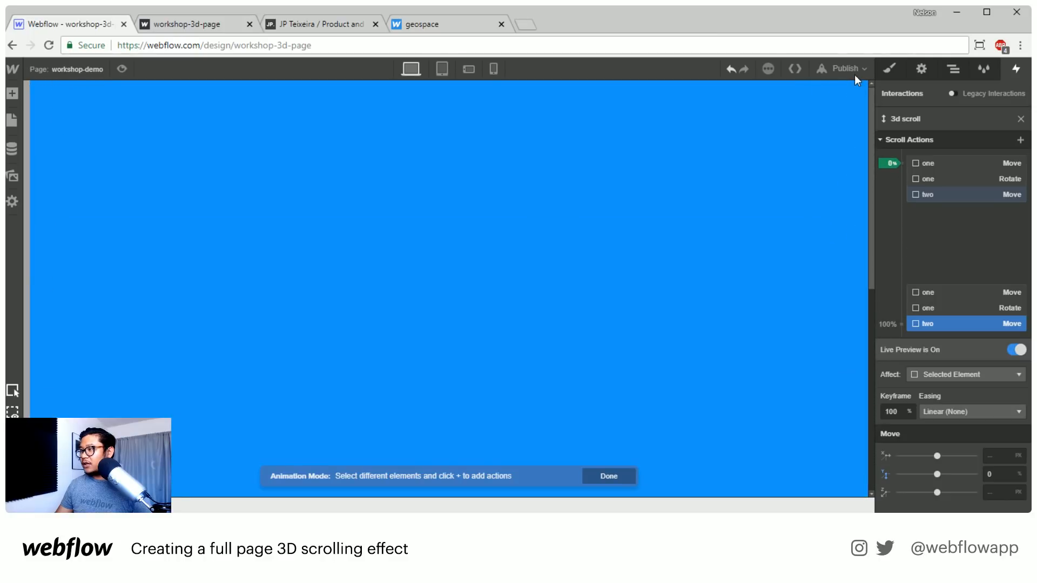
# - Add a Rotate action for the two div at the 0% keyframe with an X rotation of -70 degrees
pyautogui.click(902, 162)
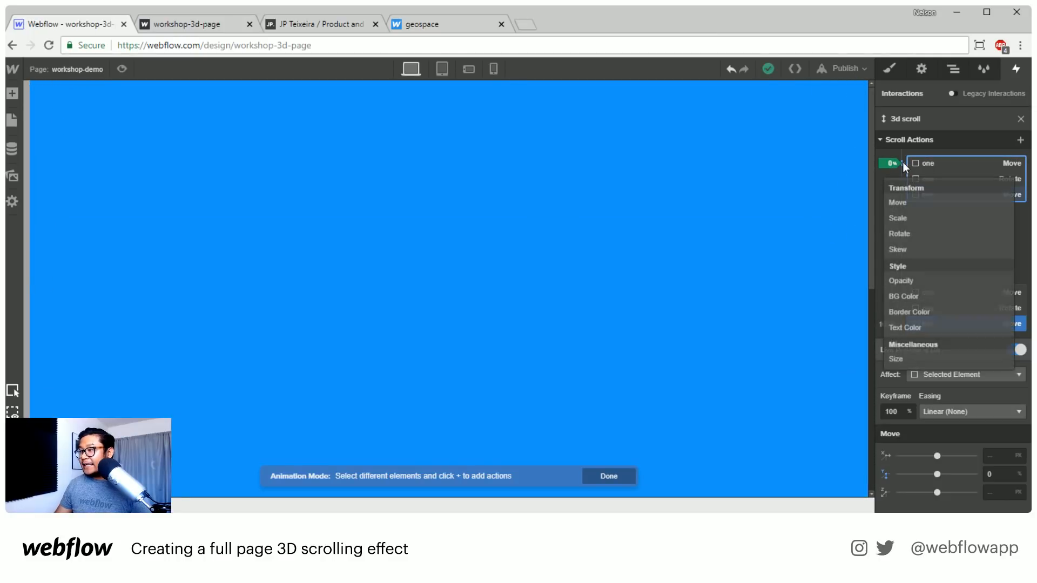
pyautogui.click(930, 237)
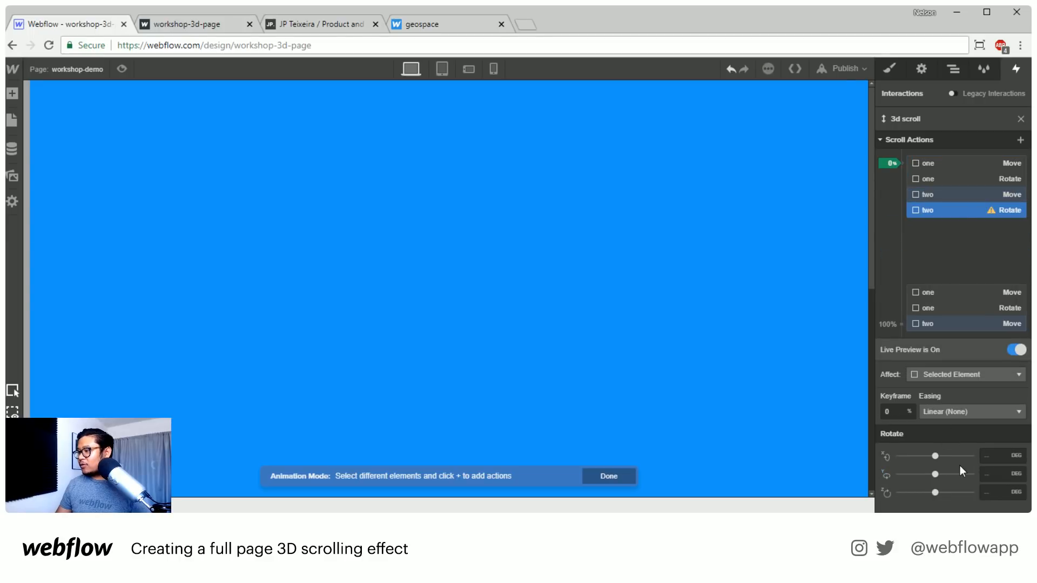
pyautogui.click(993, 461)
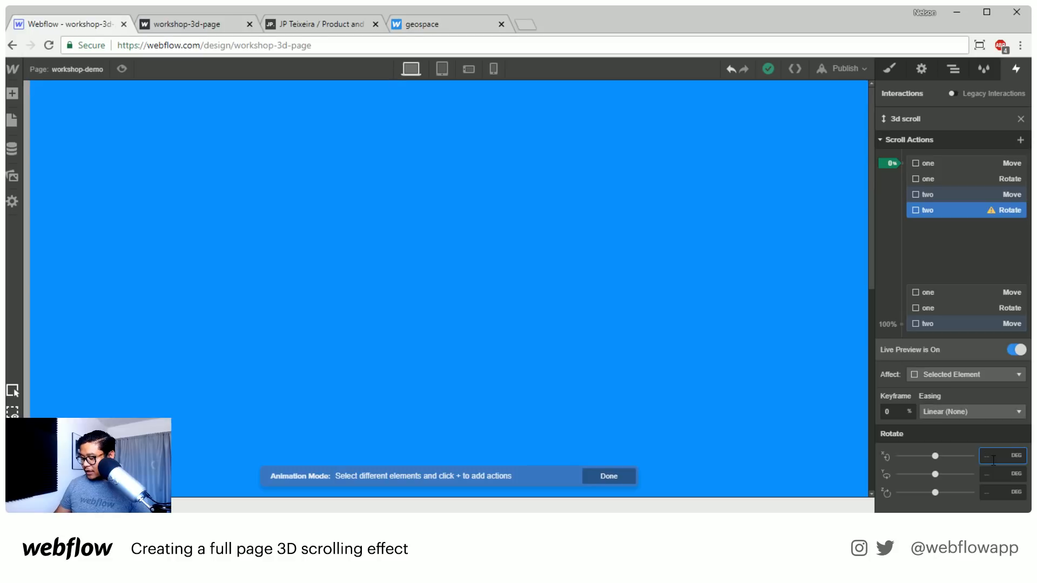
pyautogui.write('-70')
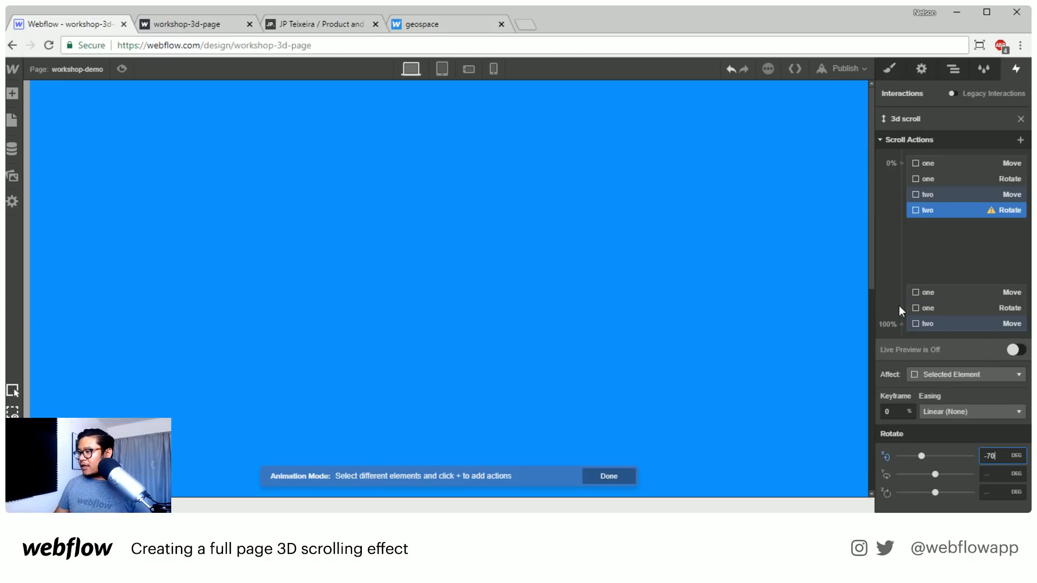
# - Add a Rotate action for two at 100% with X rotation 0 degrees, preview the scroll animation live, and close the animation editor
pyautogui.click(900, 324)
pyautogui.click(916, 395)
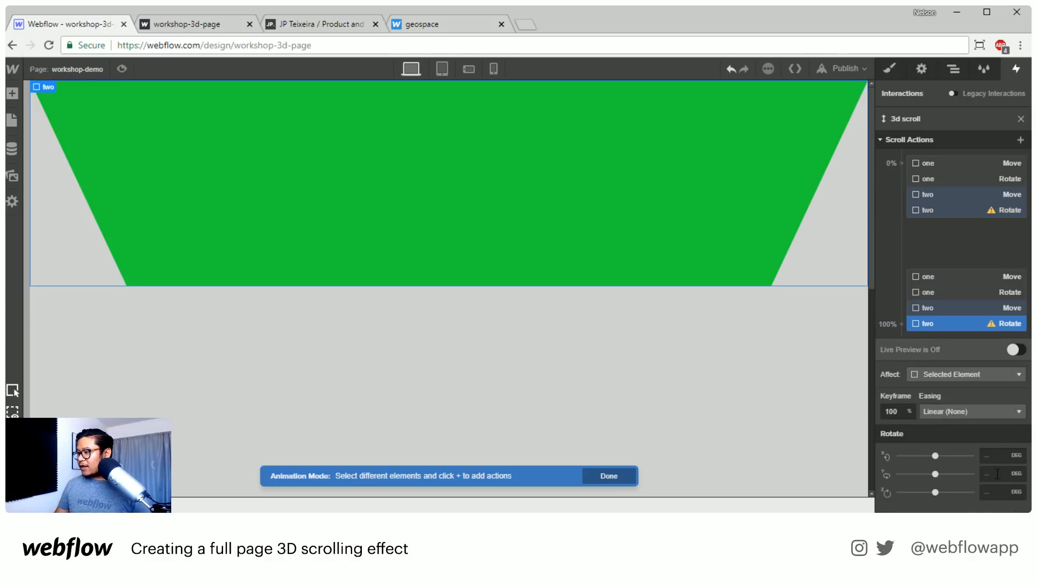
pyautogui.click(994, 455)
pyautogui.write('0')
pyautogui.press('Return')
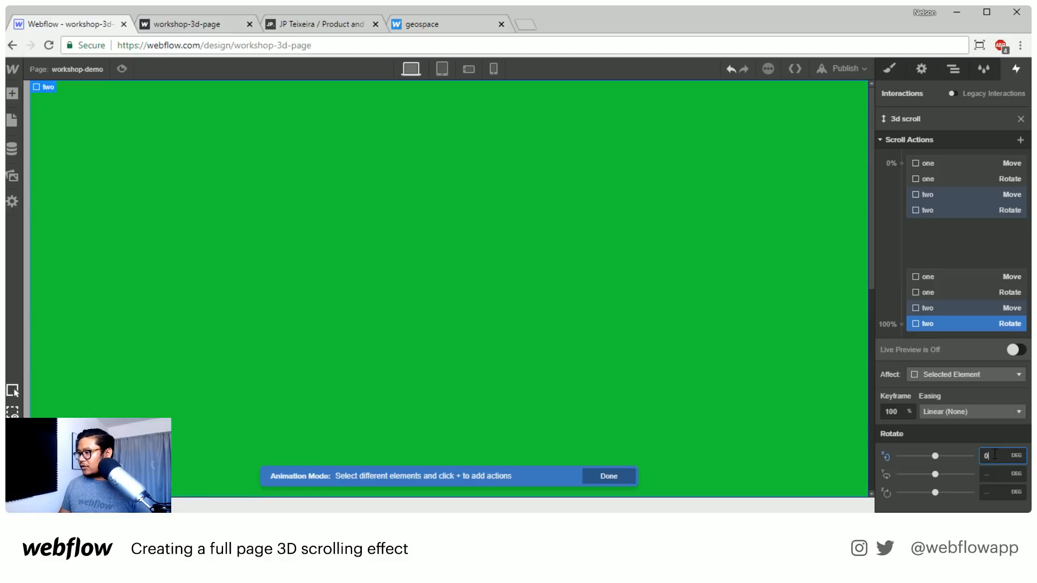
pyautogui.click(969, 212)
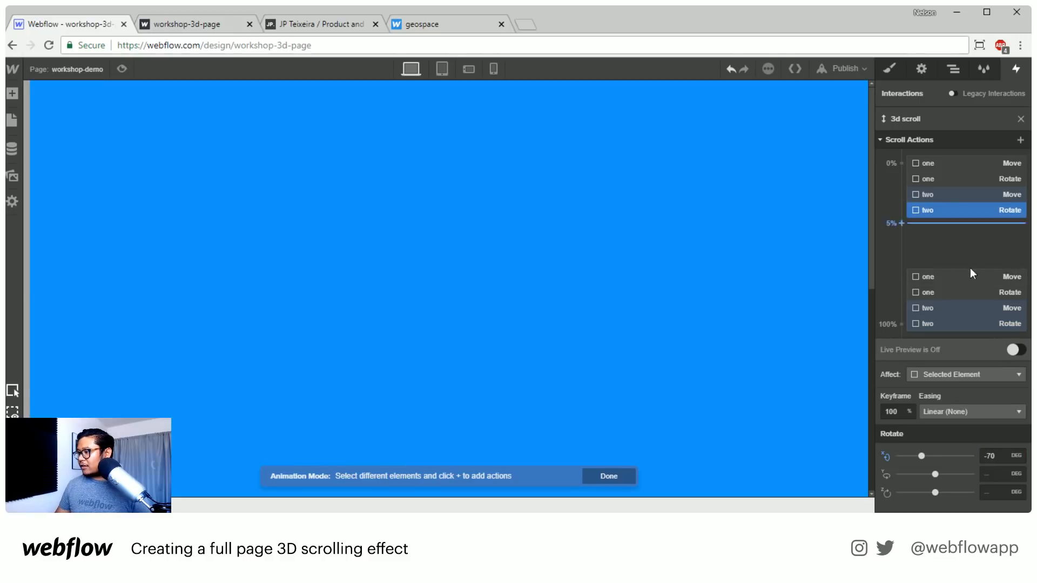
pyautogui.click(958, 328)
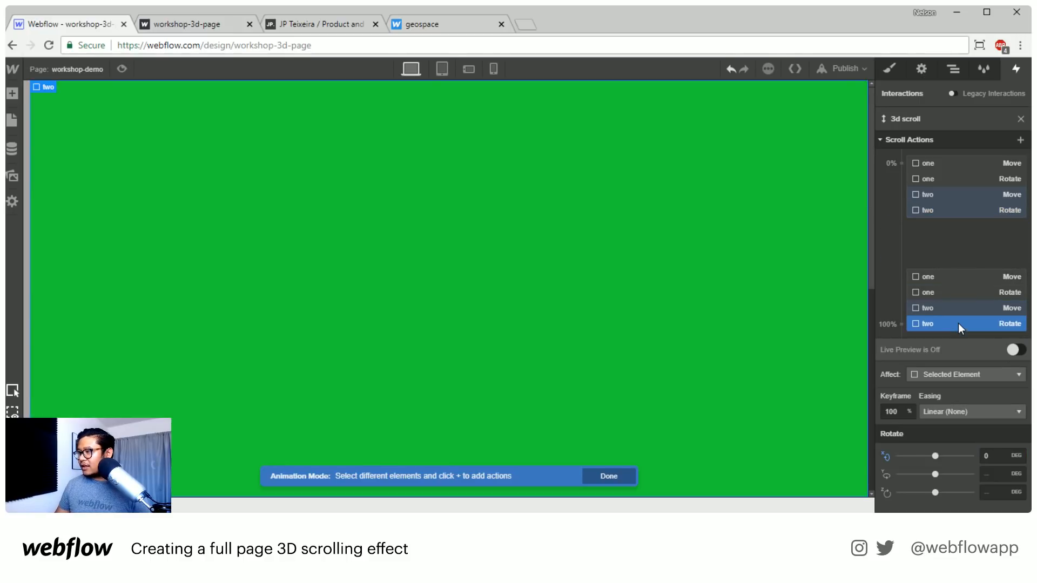
pyautogui.click(1015, 350)
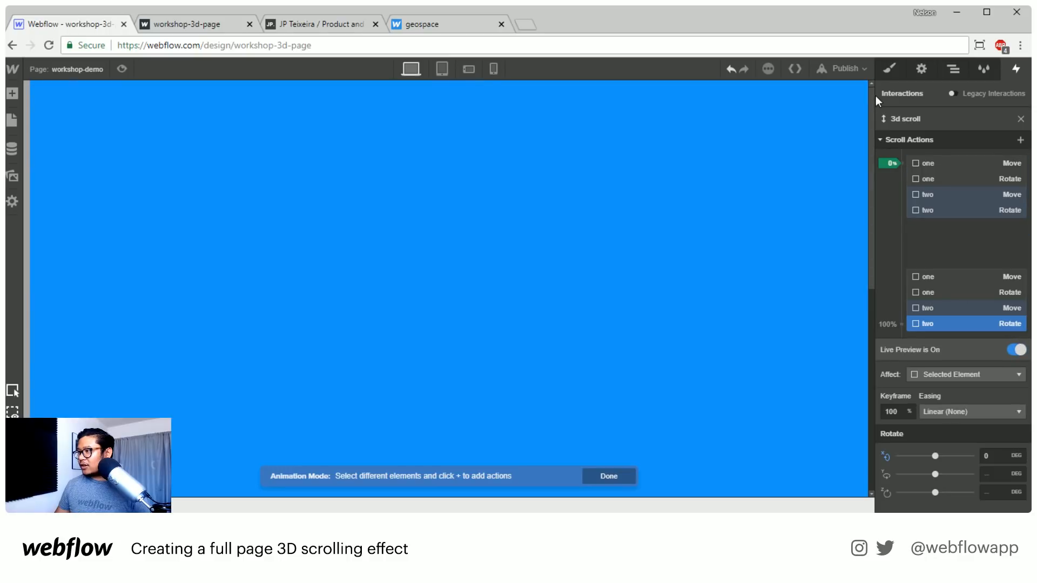
pyautogui.moveTo(870, 96)
pyautogui.mouseDown()
pyautogui.moveTo(864, 344)
pyautogui.moveTo(853, 65)
pyautogui.moveTo(867, 367)
pyautogui.moveTo(877, 70)
pyautogui.mouseUp()
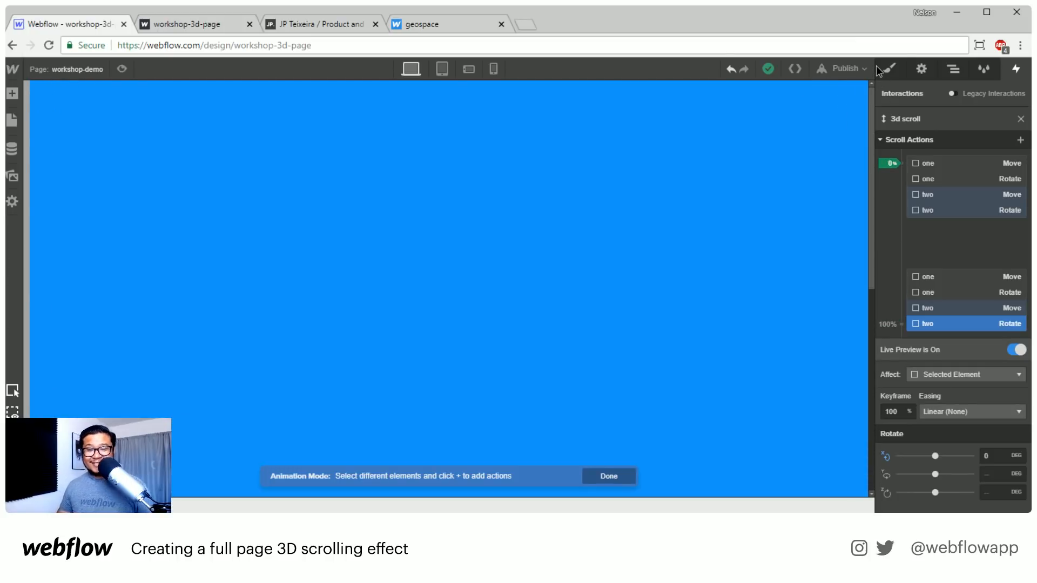
pyautogui.moveTo(878, 70)
pyautogui.mouseDown()
pyautogui.moveTo(872, 338)
pyautogui.moveTo(873, 93)
pyautogui.mouseUp()
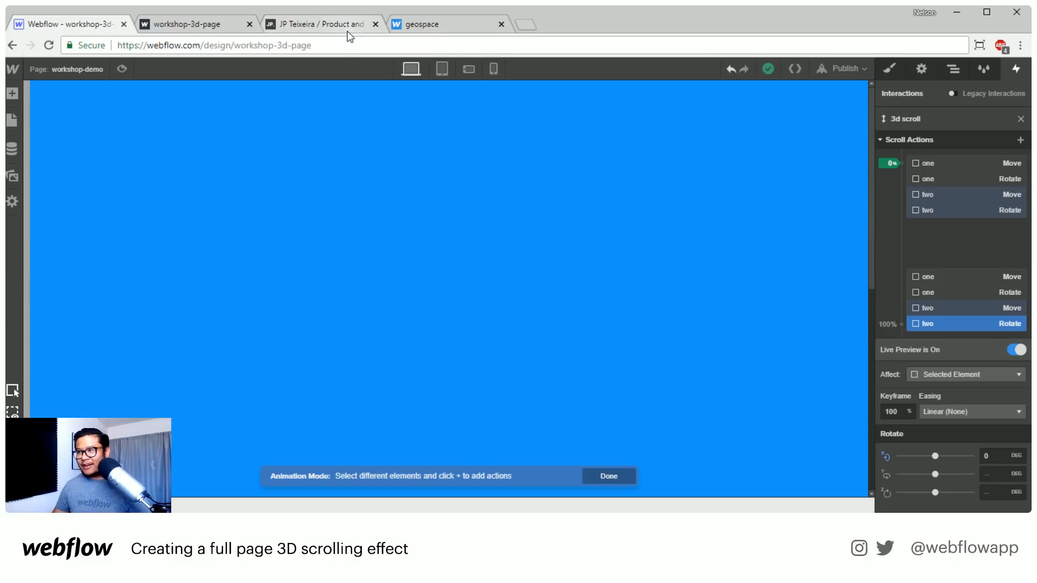
pyautogui.click(1025, 123)
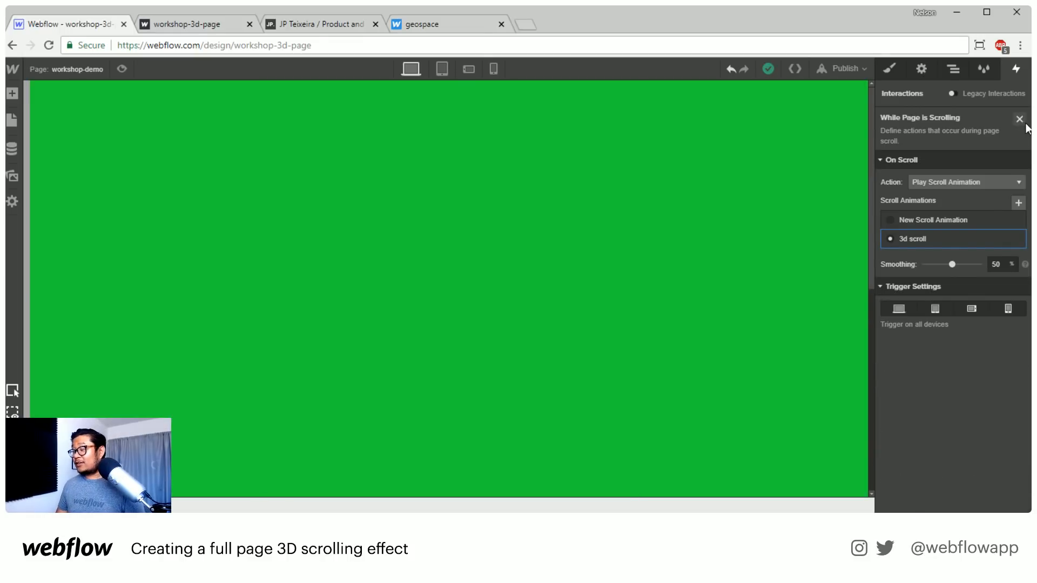
# - Remove the green background color from the two div
pyautogui.click(953, 69)
pyautogui.click(934, 158)
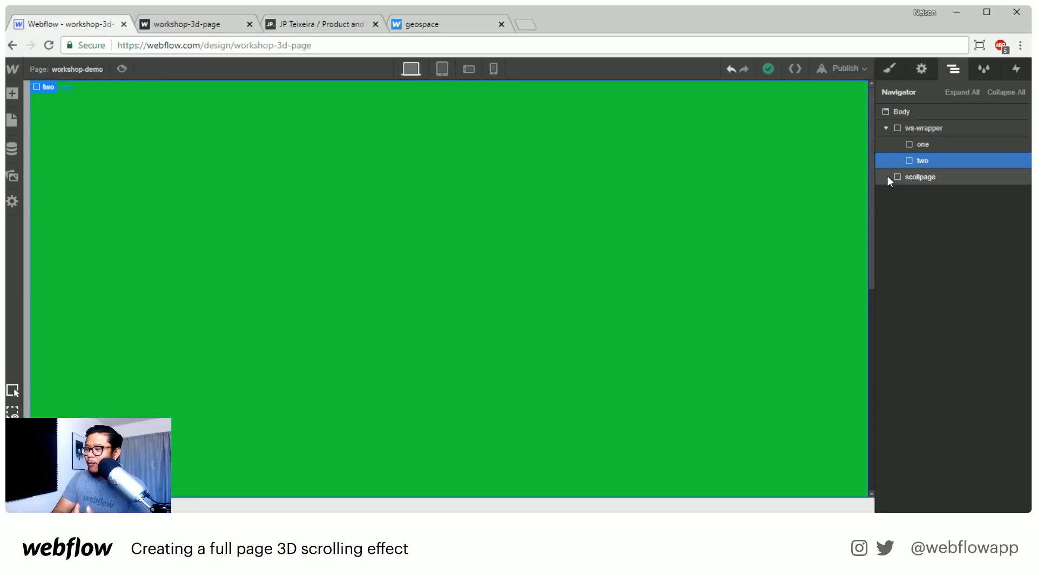
pyautogui.click(915, 144)
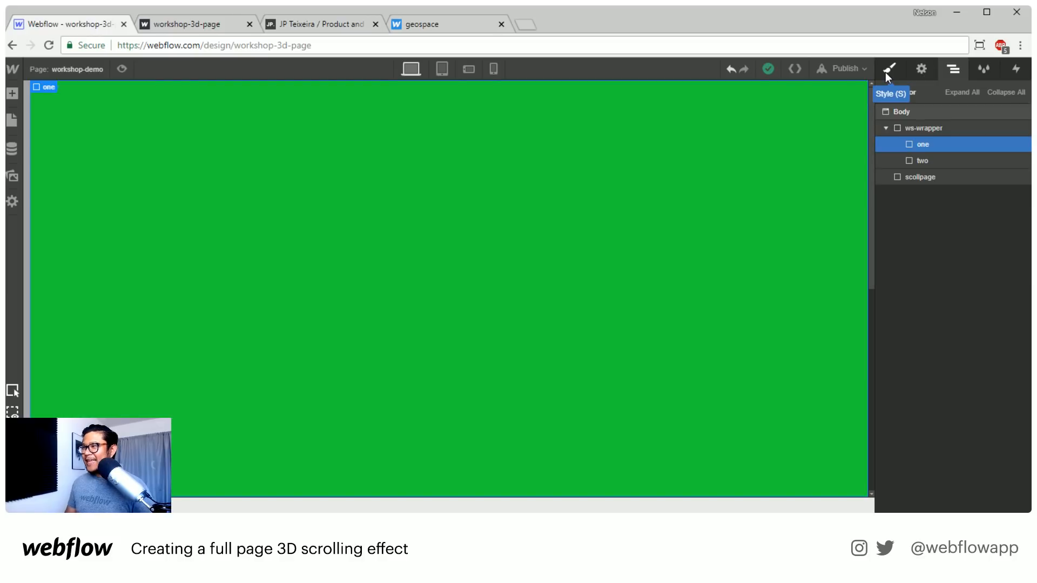
pyautogui.click(928, 157)
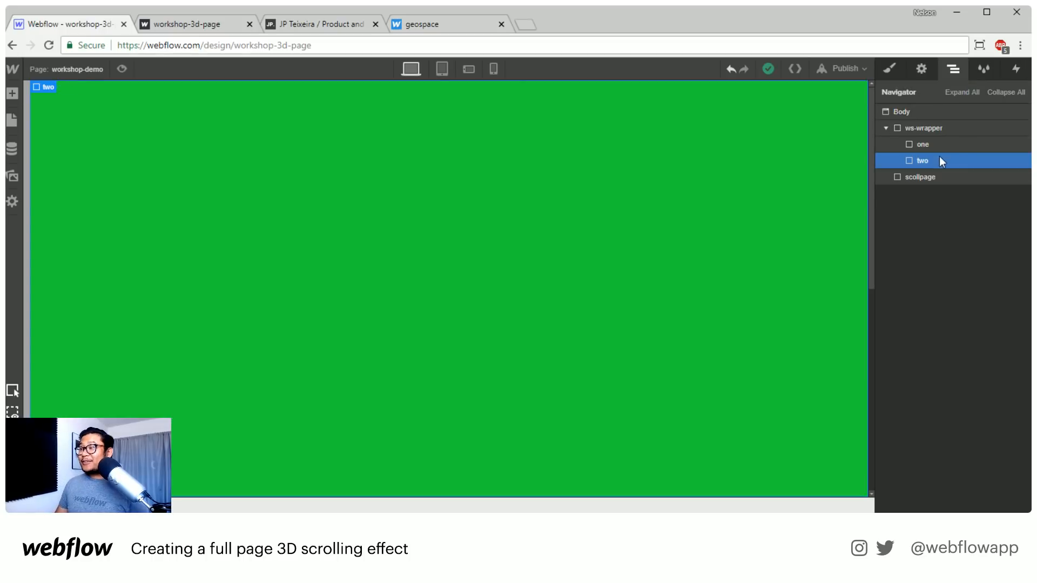
pyautogui.click(885, 70)
pyautogui.scroll(-5, 952, 316)
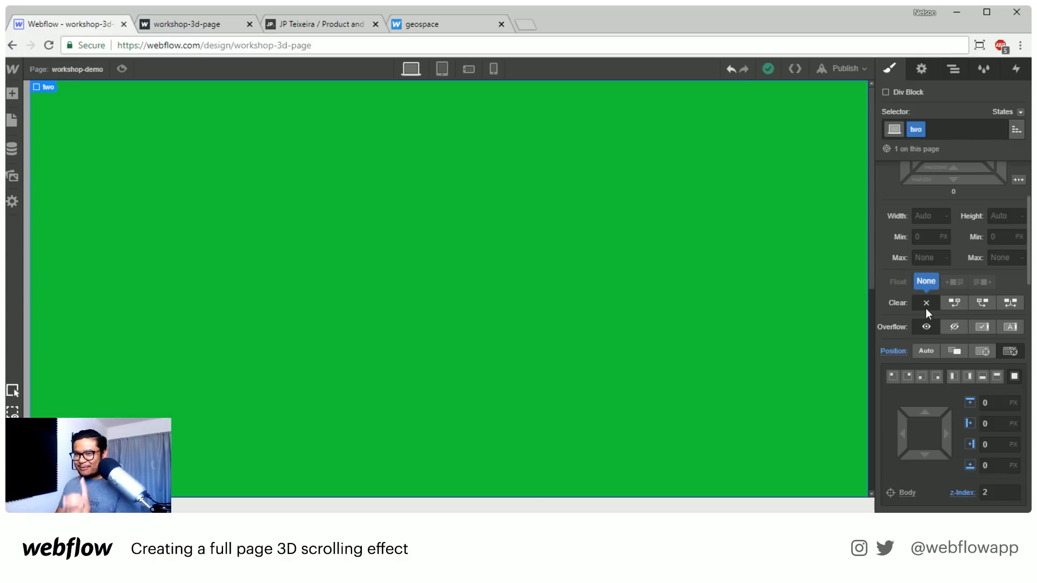
pyautogui.scroll(-10, 957, 348)
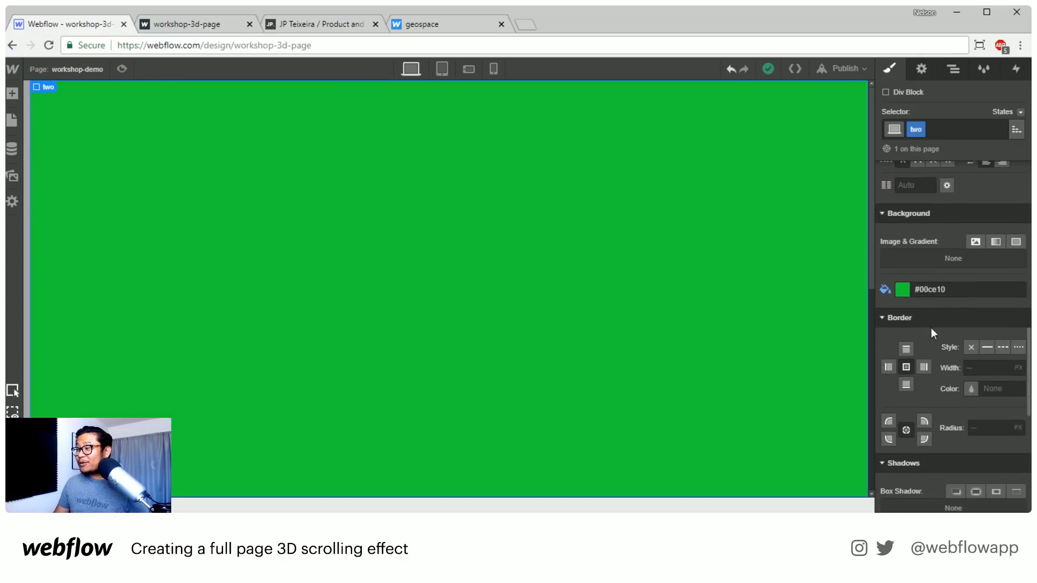
pyautogui.click(887, 290)
pyautogui.click(896, 317)
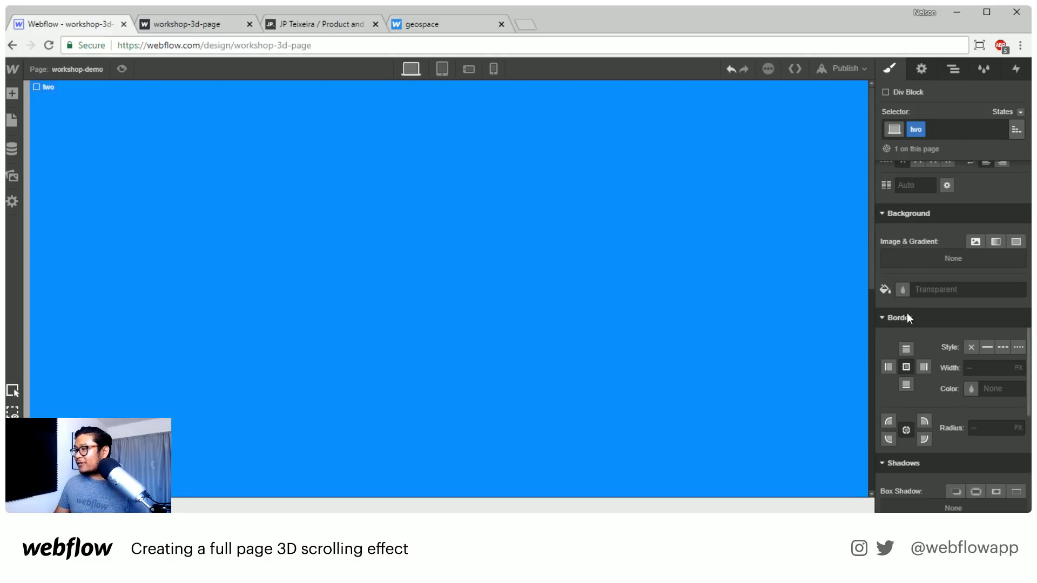
# - Add a div block inside the two div and give it the class inner two
pyautogui.click(952, 69)
pyautogui.press('a')
pyautogui.moveTo(54, 265); pyautogui.dragTo(939, 173)
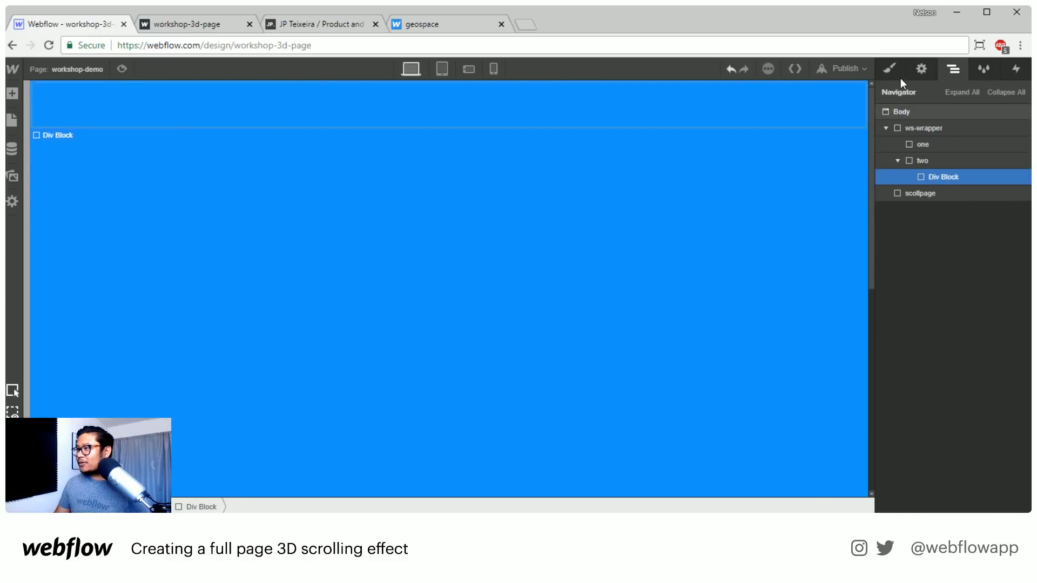
pyautogui.click(889, 68)
pyautogui.click(923, 131)
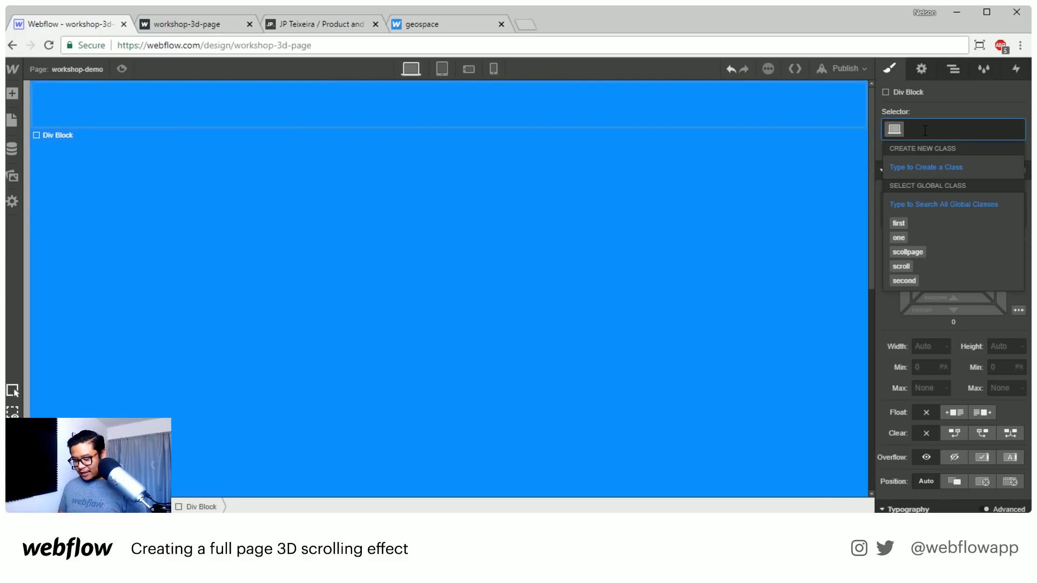
pyautogui.write('inner')
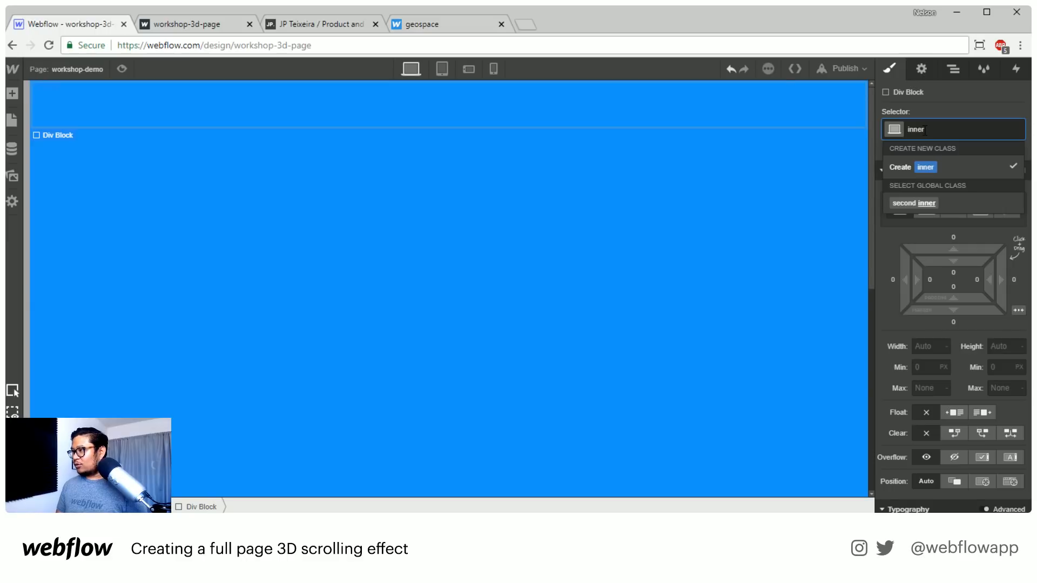
pyautogui.write(' two')
pyautogui.press('Return')
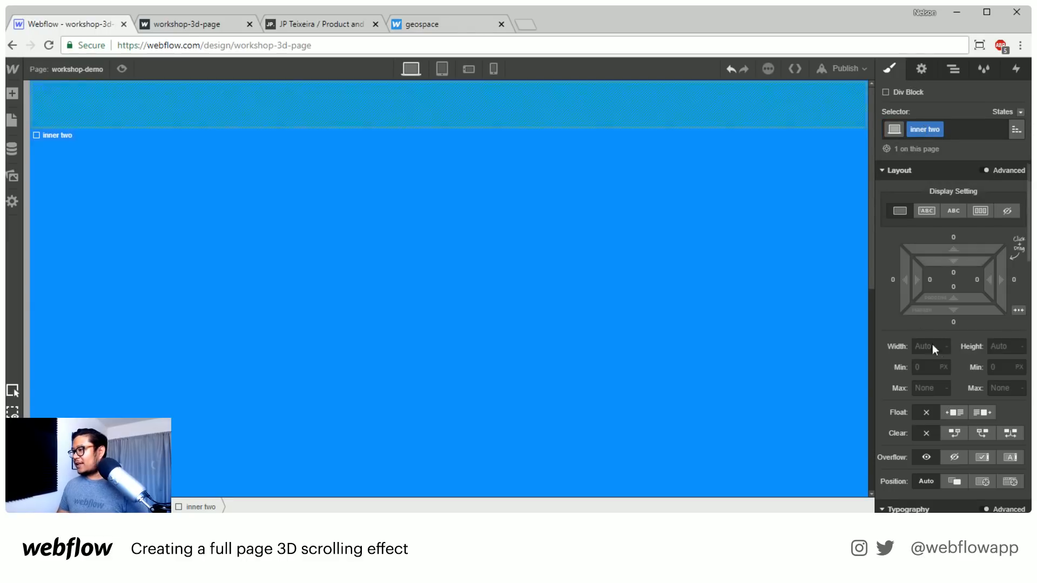
# - Give the inner two div a fixed position that covers the full page, with all offsets at 0
pyautogui.scroll(-2, 938, 387)
pyautogui.click(1009, 356)
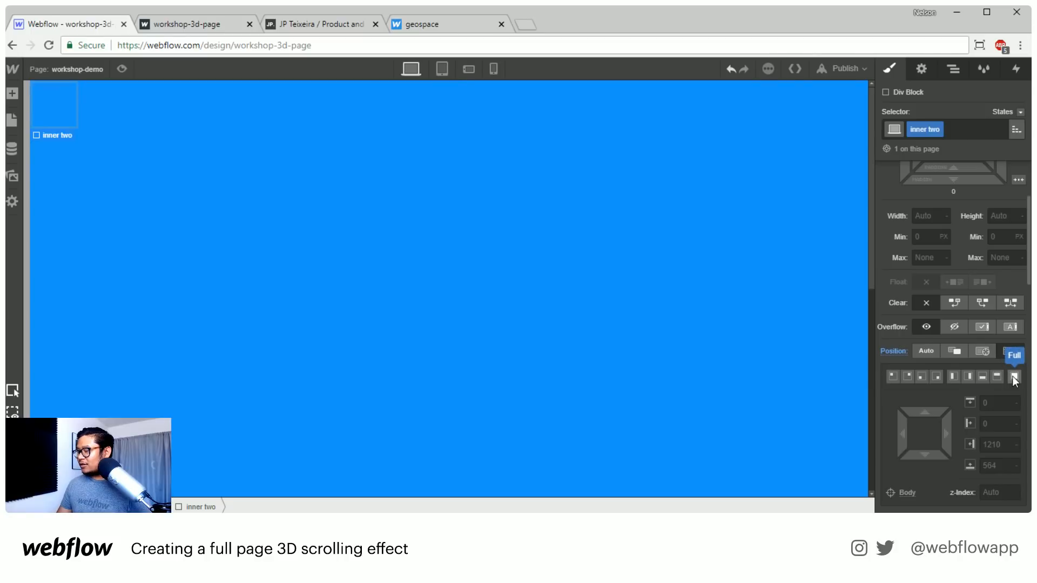
pyautogui.click(1014, 378)
# - Set the inner two div's background color to green #00cc29
pyautogui.scroll(-4, 943, 377)
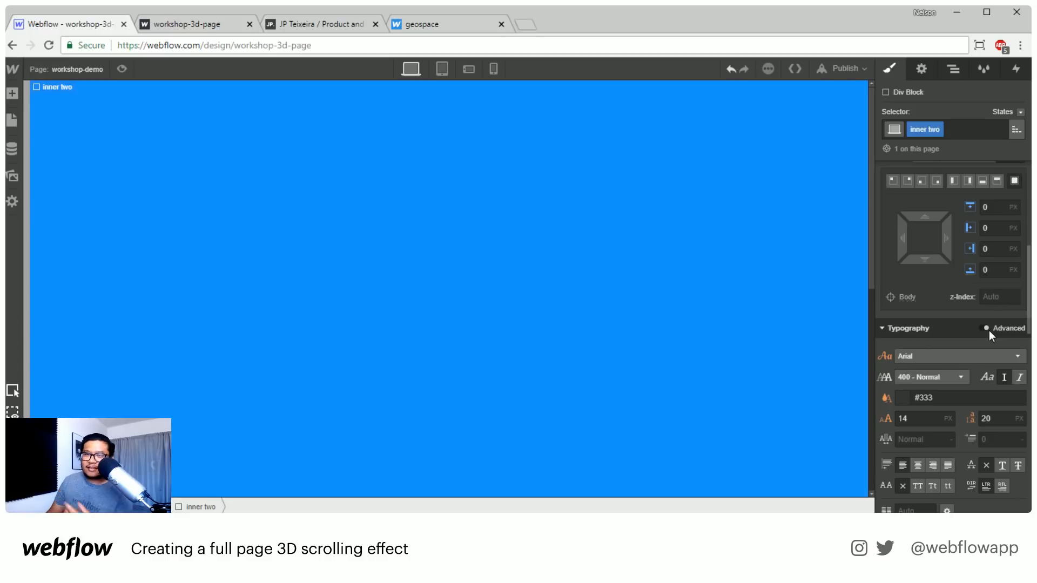
pyautogui.scroll(-5, 983, 329)
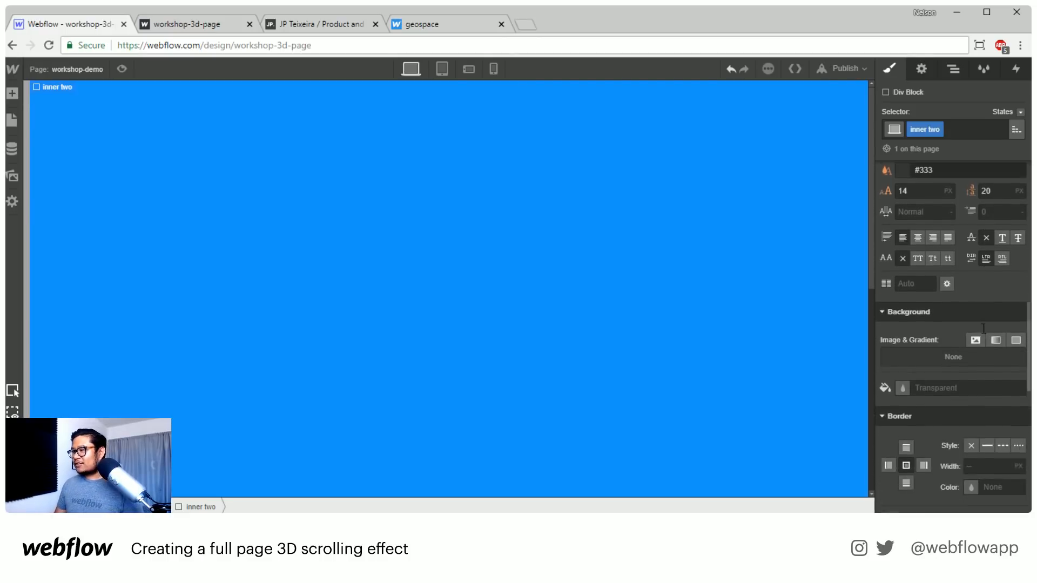
pyautogui.click(920, 356)
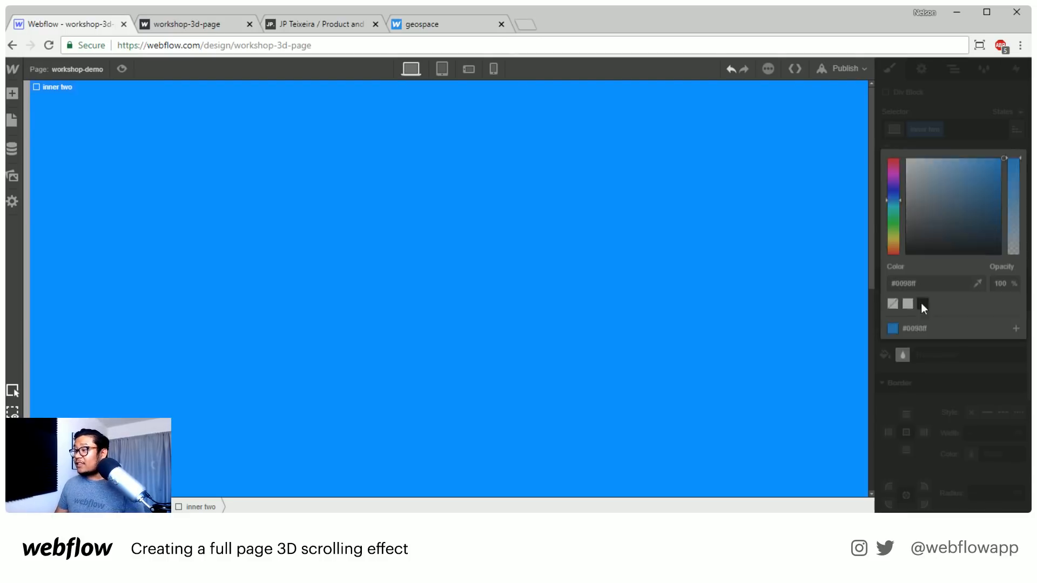
pyautogui.click(894, 221)
pyautogui.moveTo(1003, 173)
pyautogui.mouseDown()
pyautogui.moveTo(1008, 162)
pyautogui.moveTo(1003, 181)
pyautogui.mouseUp()
pyautogui.click(999, 148)
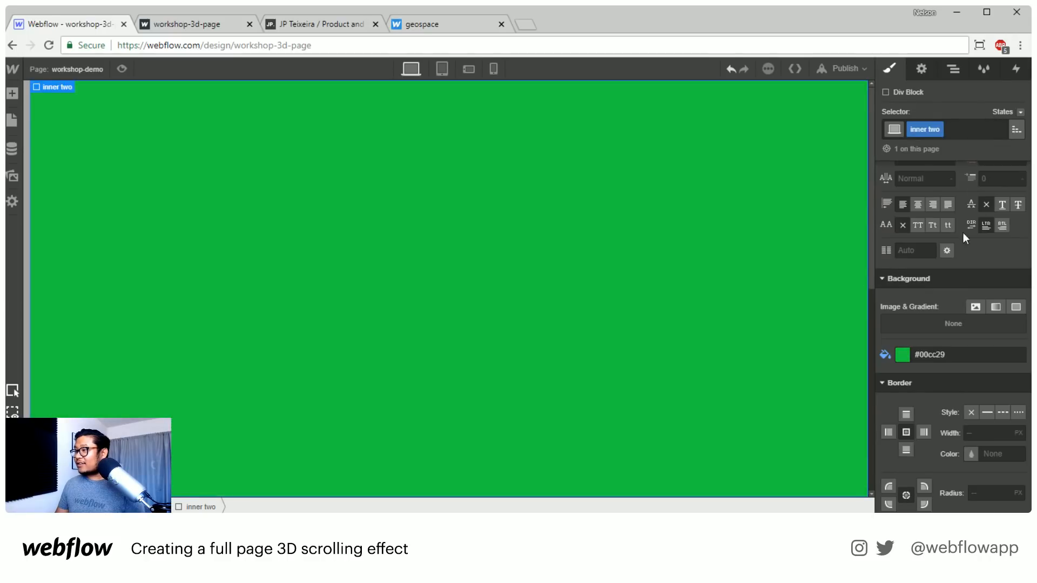
# - Set the transform origin of the inner two div to bottom center
pyautogui.scroll(-3, 938, 424)
pyautogui.scroll(-6, 938, 425)
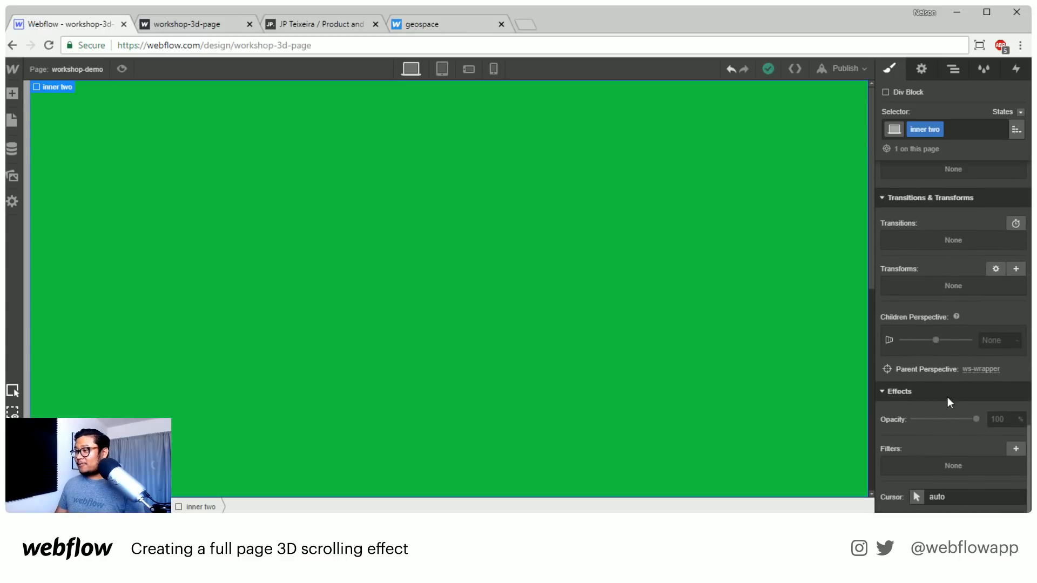
pyautogui.click(997, 269)
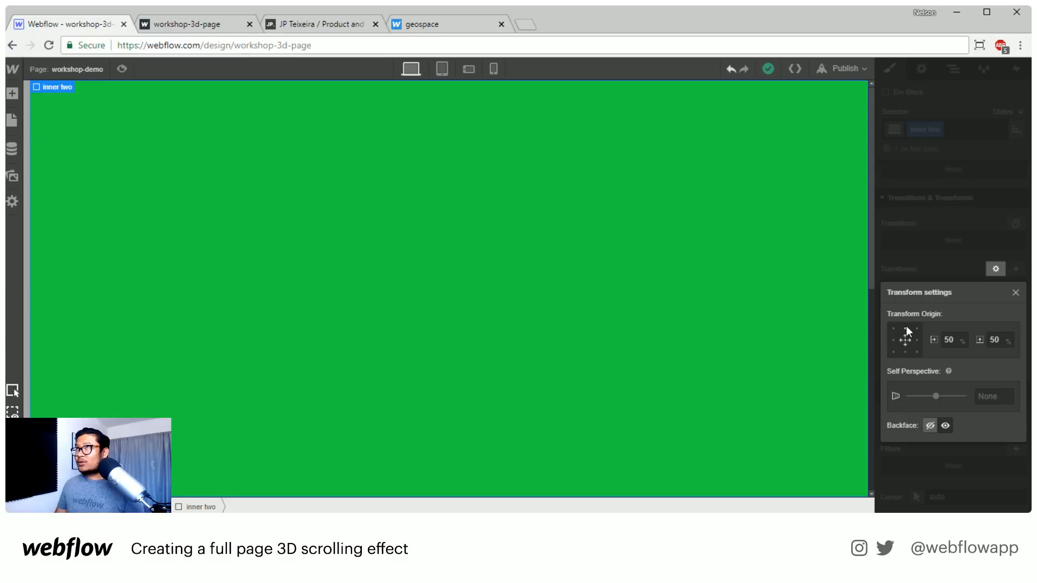
pyautogui.click(904, 353)
pyautogui.click(961, 270)
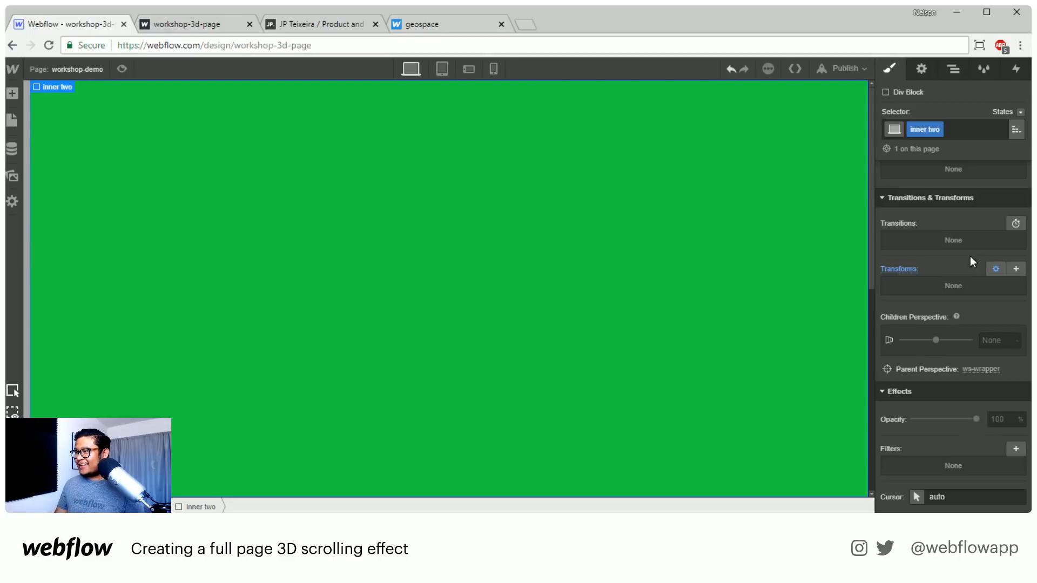
# - Give the two div a children perspective of 2000 px
pyautogui.click(951, 73)
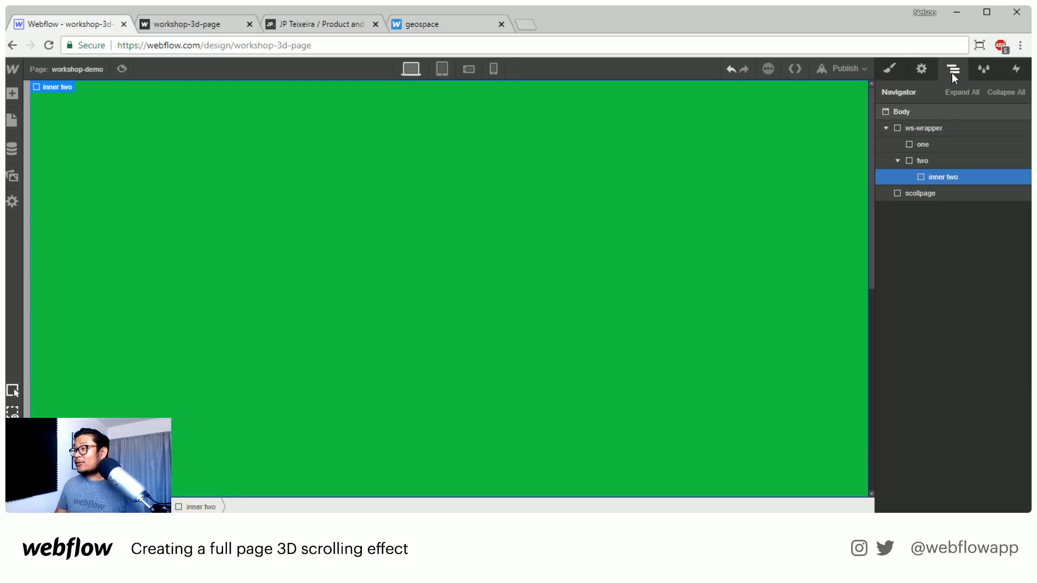
pyautogui.click(949, 161)
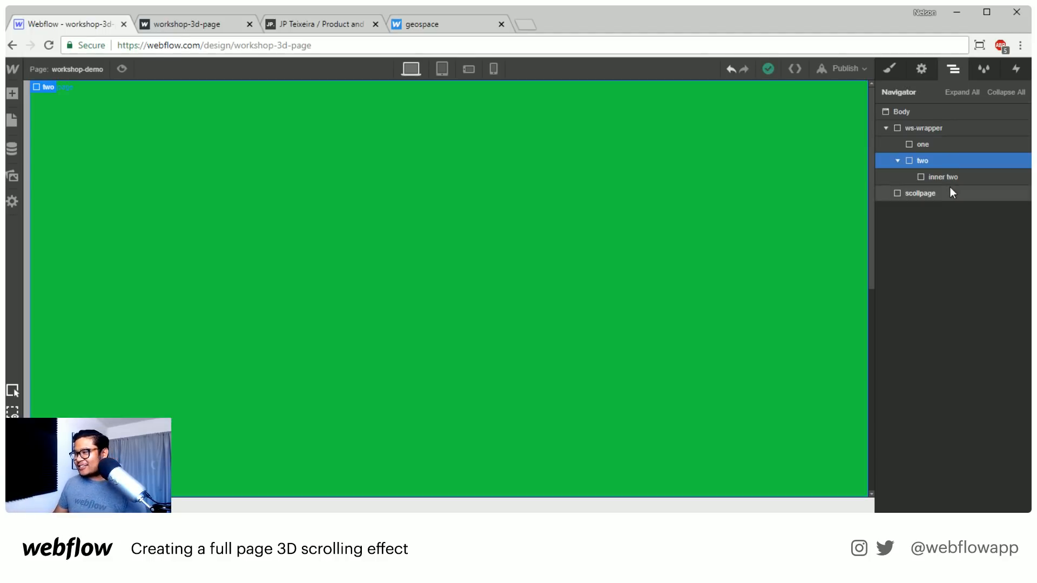
pyautogui.click(886, 67)
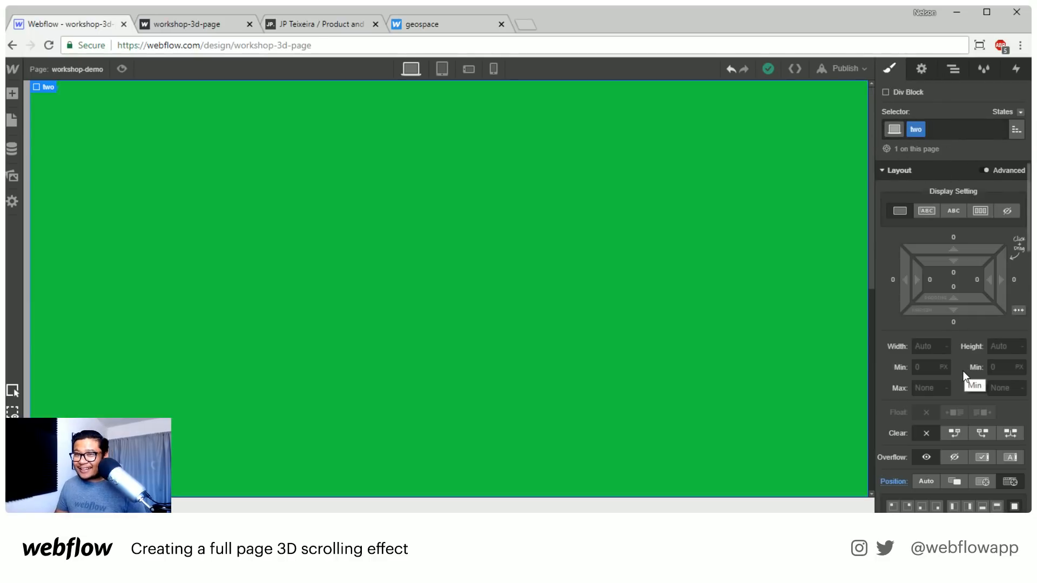
pyautogui.scroll(-3, 963, 373)
pyautogui.scroll(-2, 965, 374)
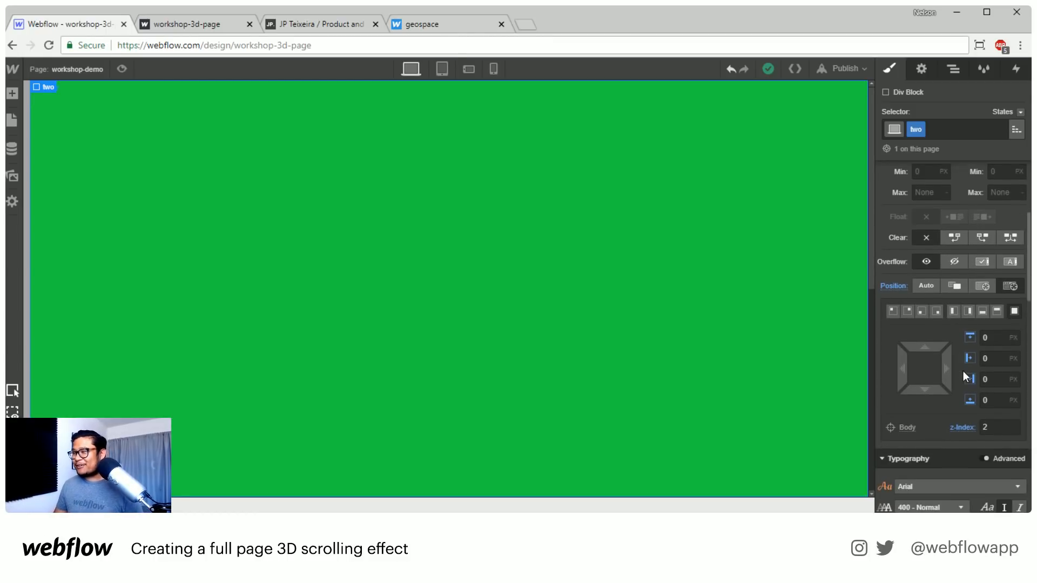
pyautogui.scroll(-10, 963, 371)
pyautogui.scroll(-6, 963, 371)
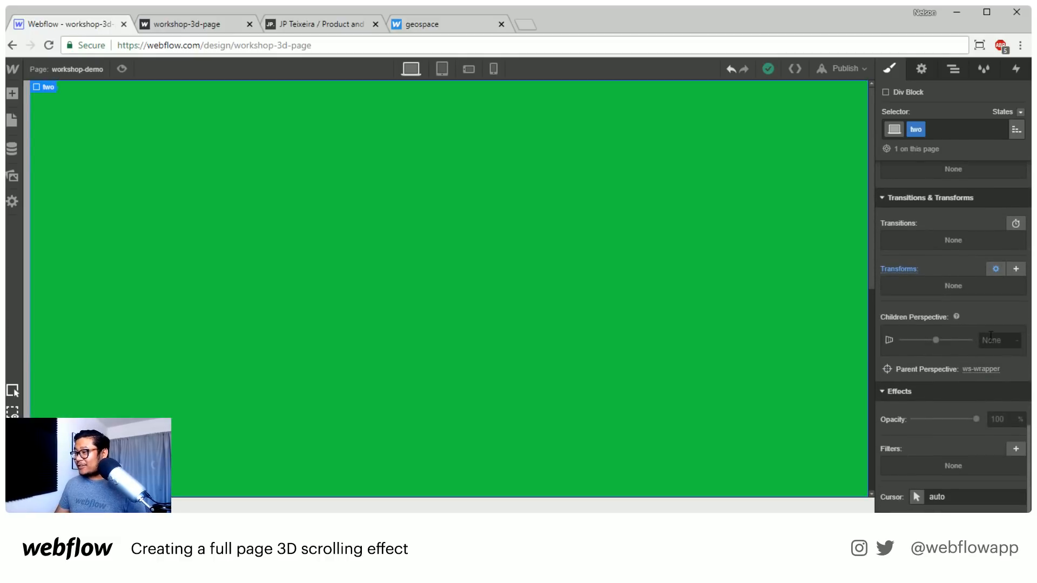
pyautogui.click(991, 336)
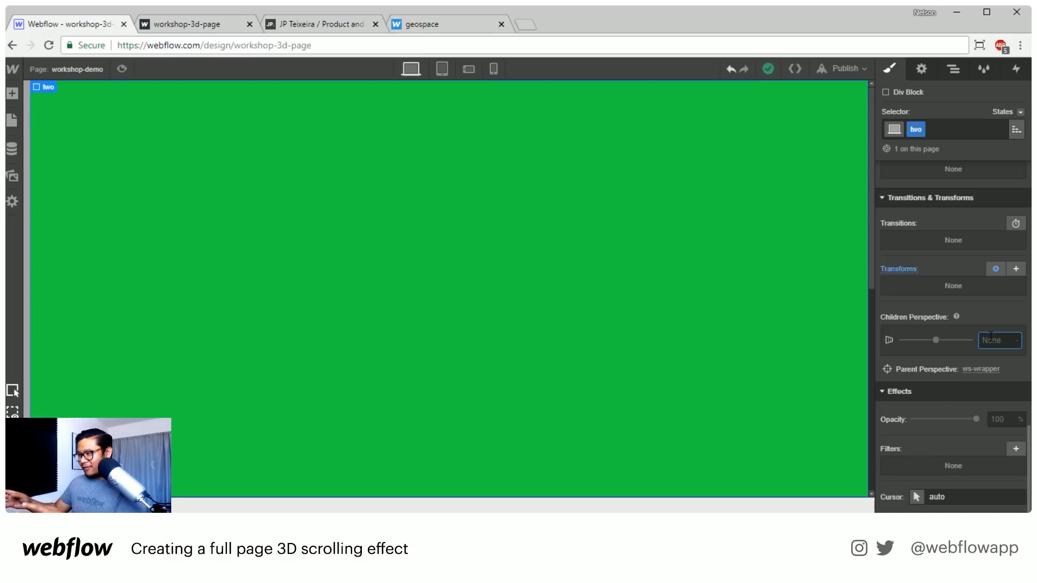
pyautogui.write('2000')
pyautogui.press('Return')
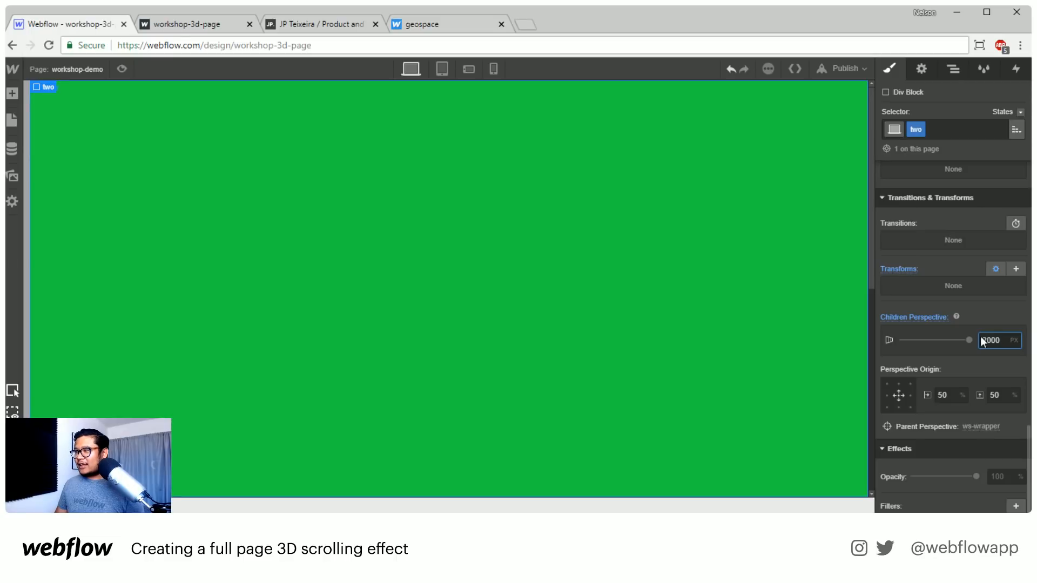
# - Check the perspective settings of ws-wrapper and match the two div's perspective origin to it at 50% and 100%
pyautogui.click(954, 70)
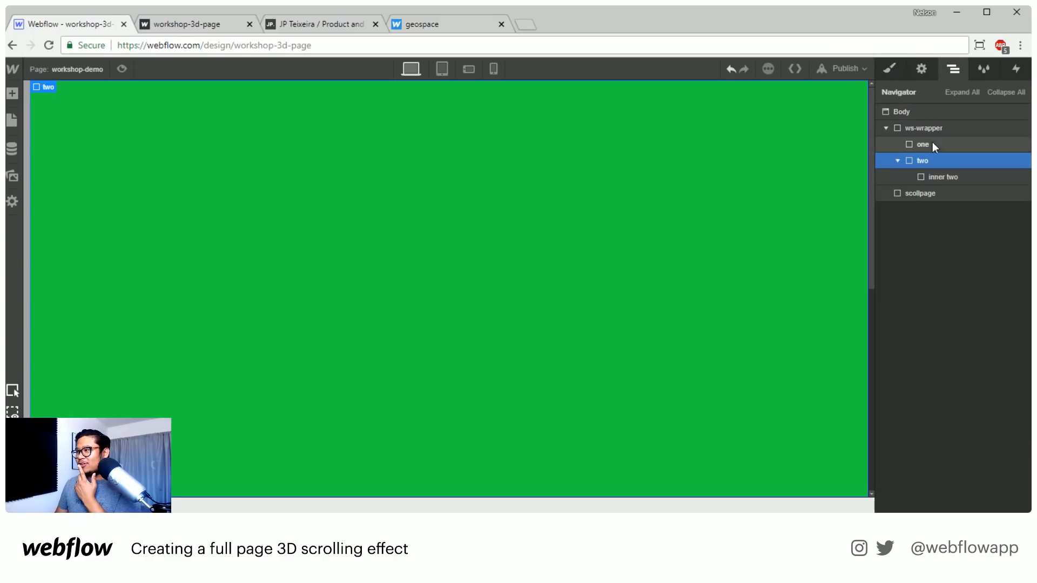
pyautogui.click(925, 128)
pyautogui.click(890, 68)
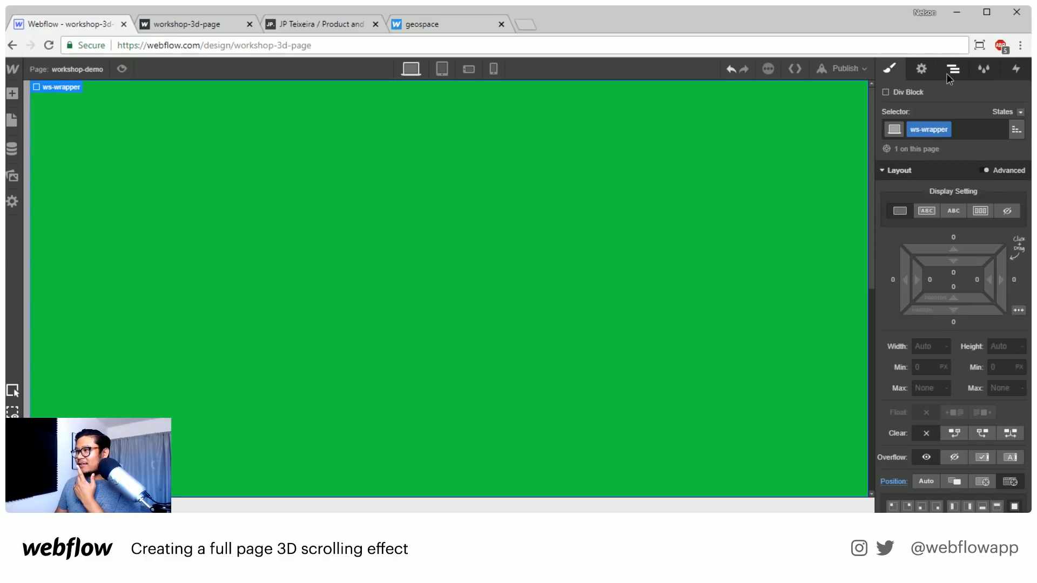
pyautogui.click(953, 69)
pyautogui.click(889, 68)
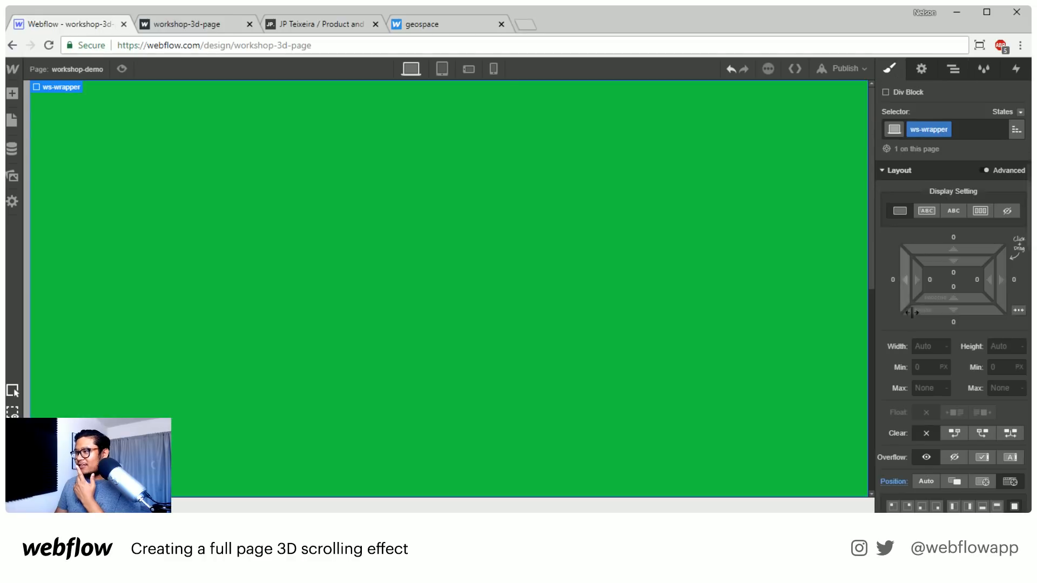
pyautogui.scroll(-15, 972, 369)
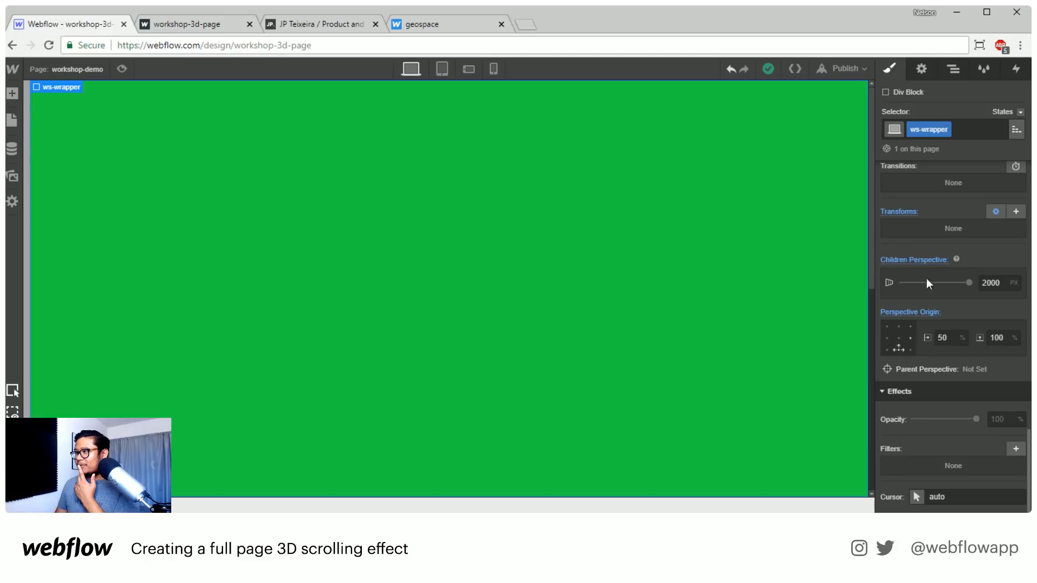
pyautogui.click(953, 69)
pyautogui.click(947, 162)
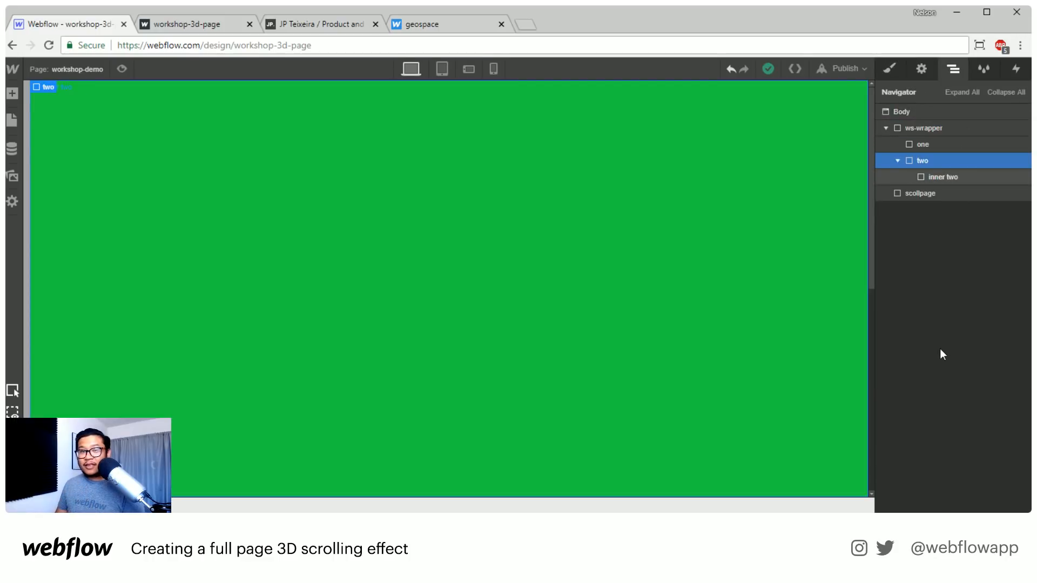
pyautogui.click(890, 69)
pyautogui.scroll(-10, 942, 324)
pyautogui.scroll(-5, 945, 373)
pyautogui.click(898, 403)
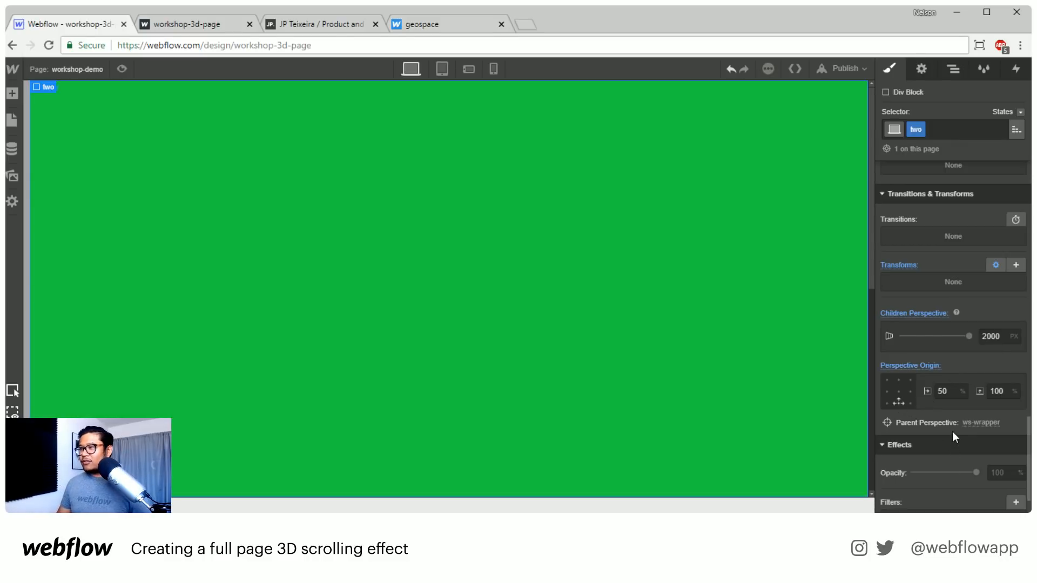
# - Open the 3d scroll page animation for editing and preview it by scrolling through the page
pyautogui.click(1014, 69)
pyautogui.click(945, 270)
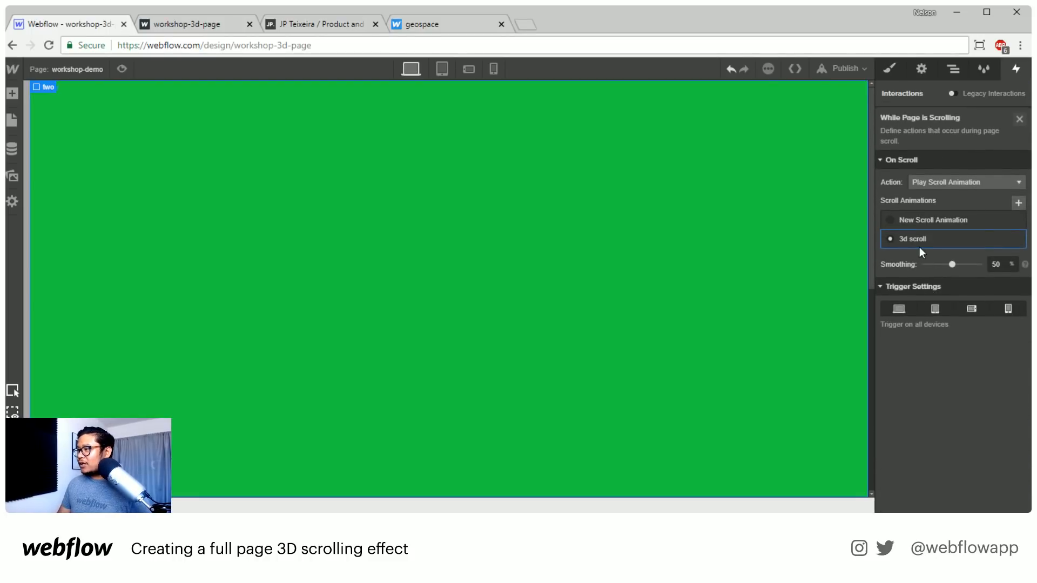
pyautogui.click(920, 247)
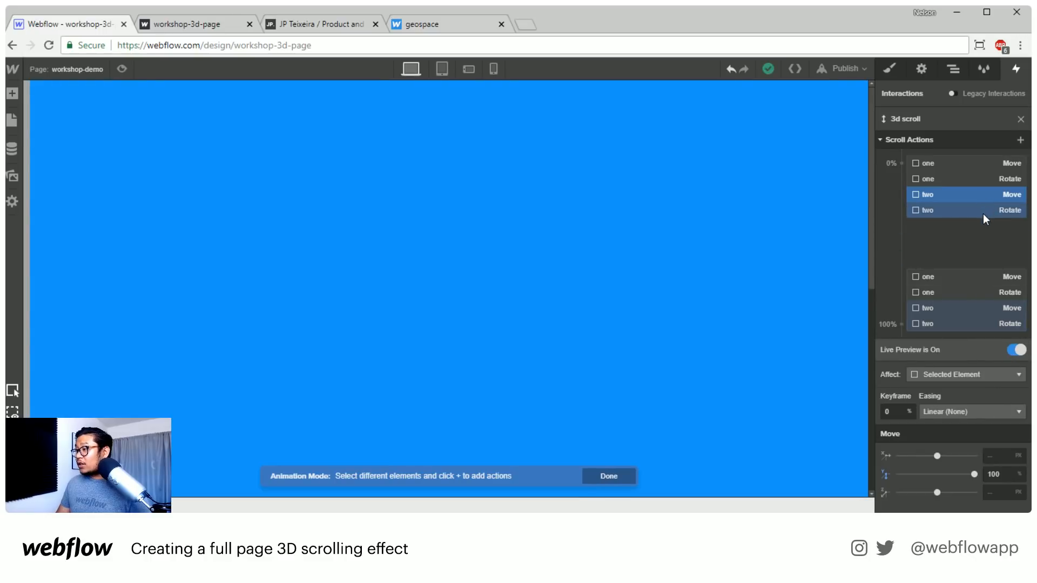
pyautogui.moveTo(871, 97); pyautogui.dragTo(875, 313)
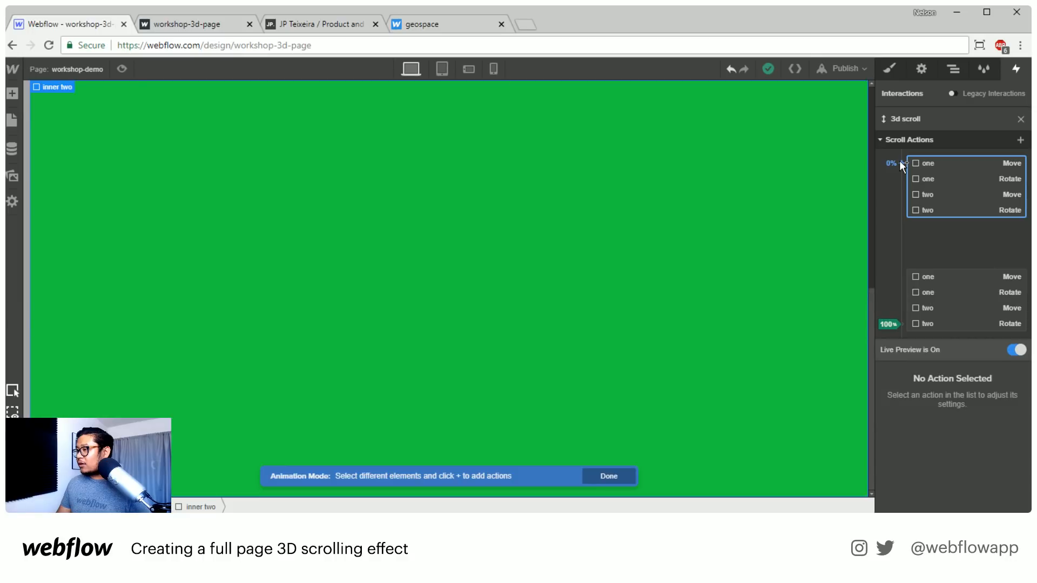
# - Shift all Move and Rotate actions of one and two from the 100% keyframe to 50%, and preview the scroll live
pyautogui.click(962, 283)
pyautogui.keyDown('shift'); pyautogui.click(947, 325); pyautogui.keyUp('shift')
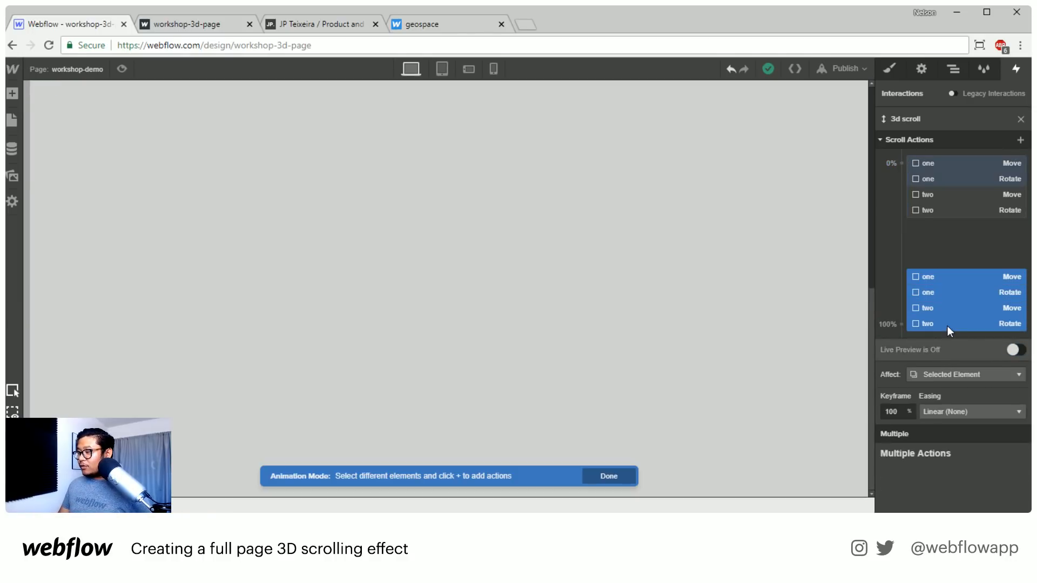
pyautogui.click(893, 412)
pyautogui.write('5')
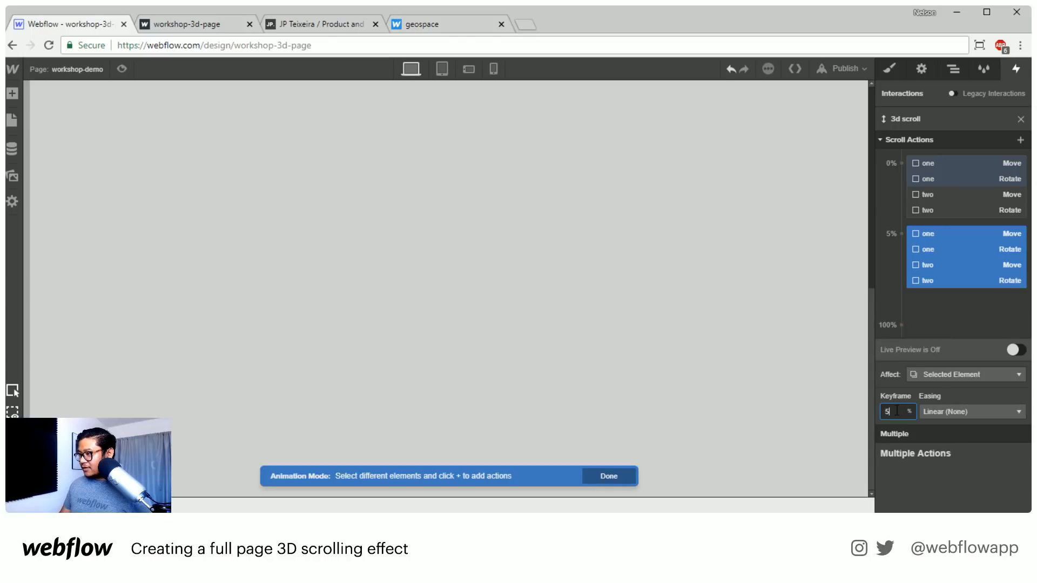
pyautogui.write('0')
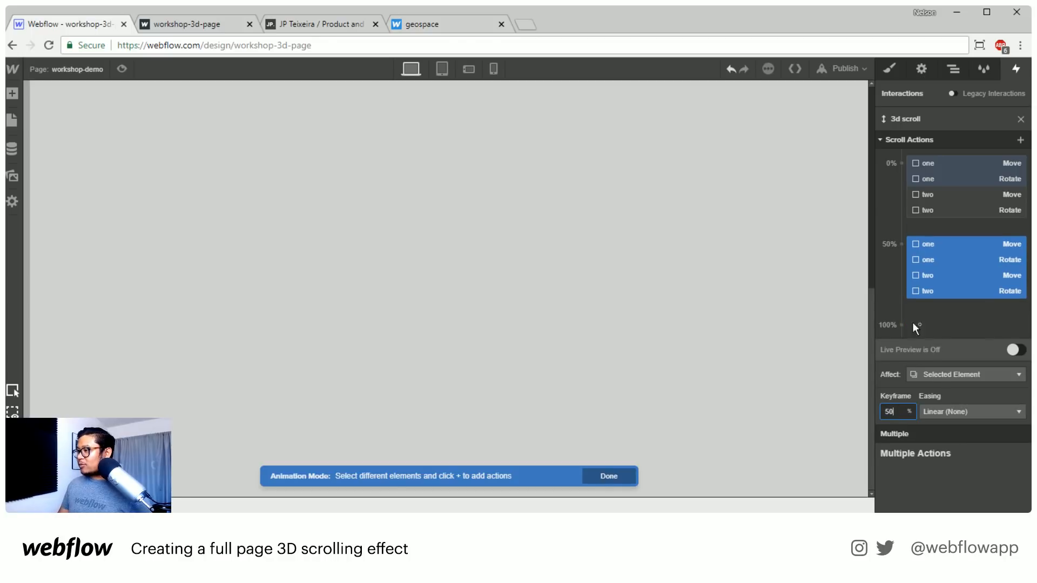
pyautogui.click(1015, 350)
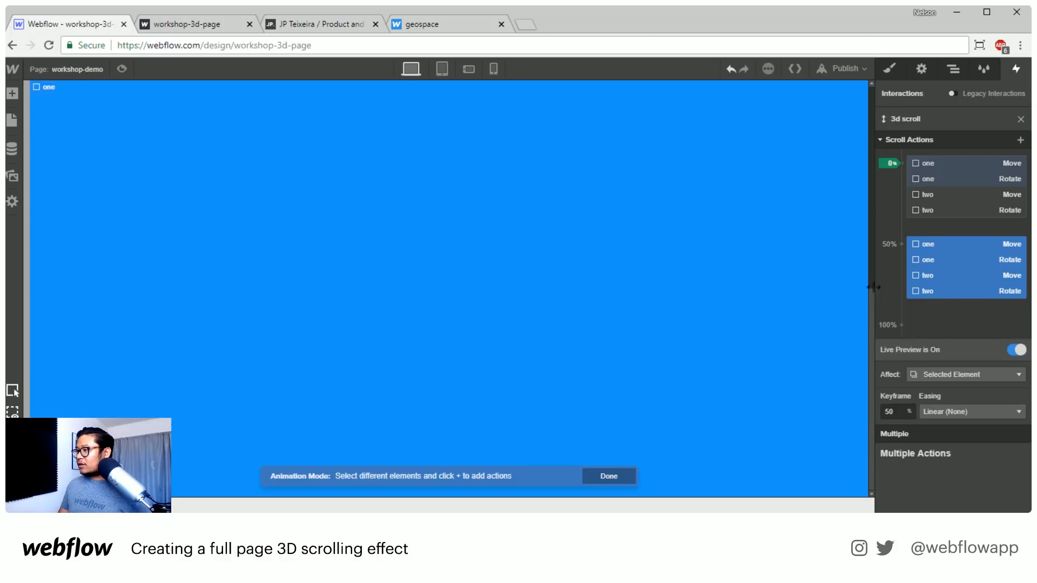
pyautogui.moveTo(870, 90)
pyautogui.mouseDown()
pyautogui.moveTo(866, 304)
pyautogui.moveTo(871, 82)
pyautogui.mouseUp()
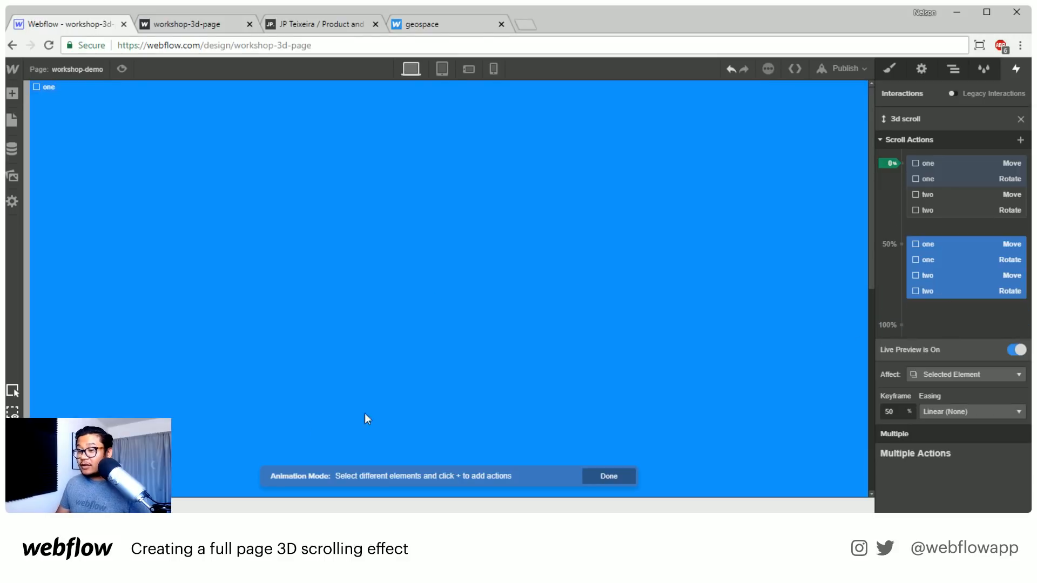
pyautogui.click(954, 76)
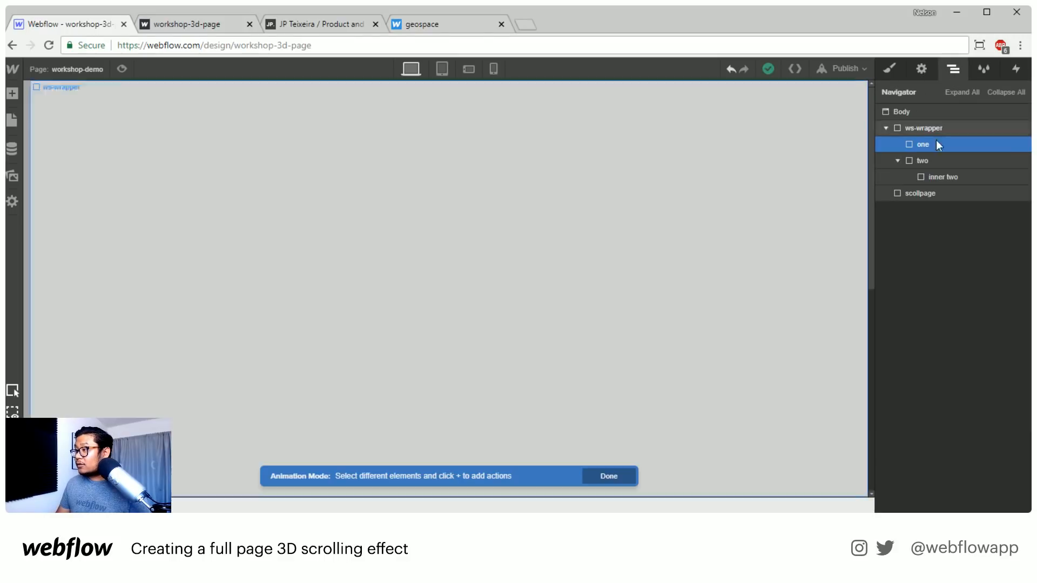
pyautogui.click(929, 180)
pyautogui.click(1016, 69)
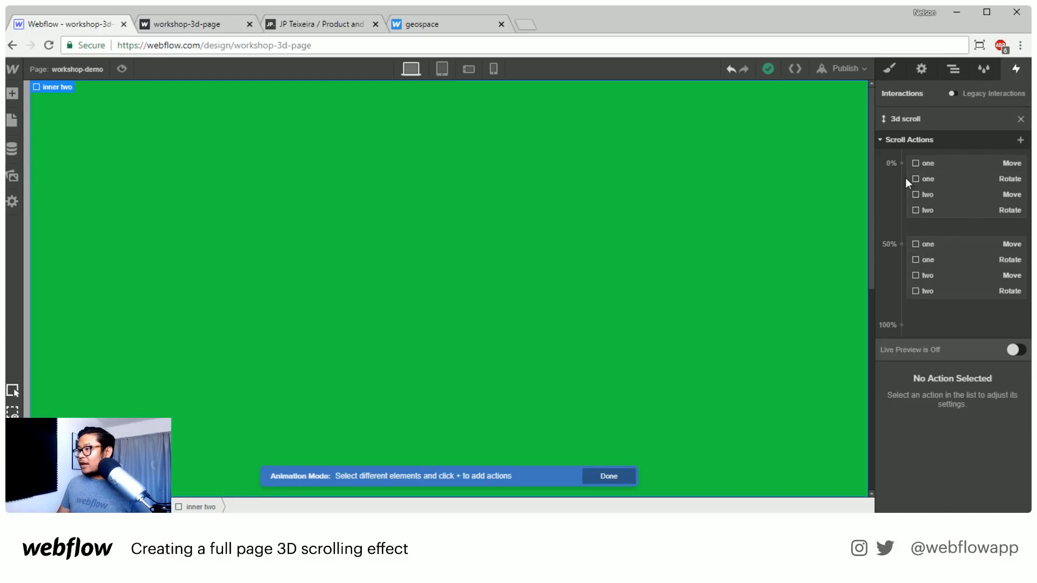
pyautogui.click(902, 245)
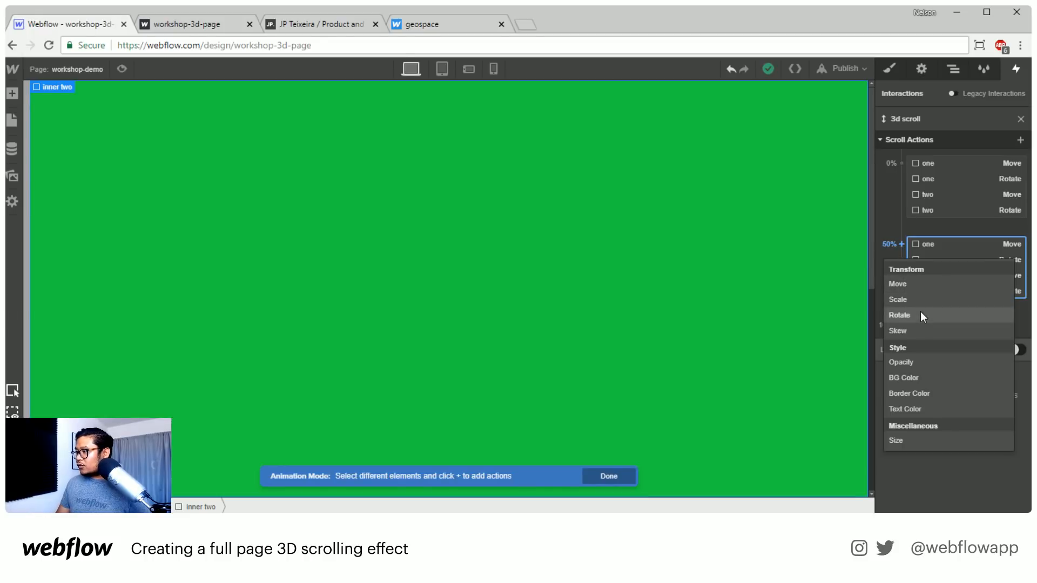
pyautogui.click(928, 285)
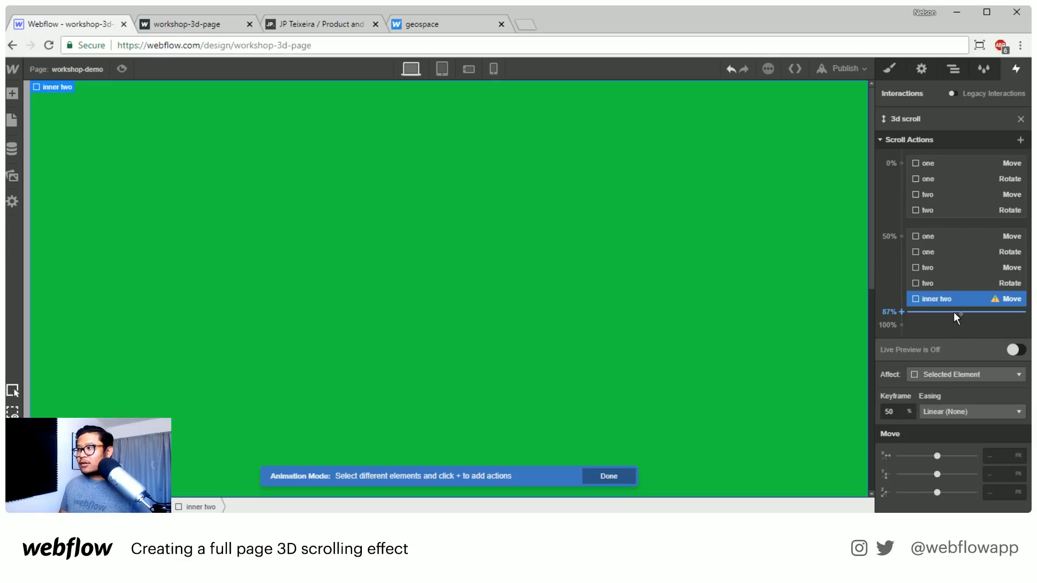
pyautogui.press('Delete')
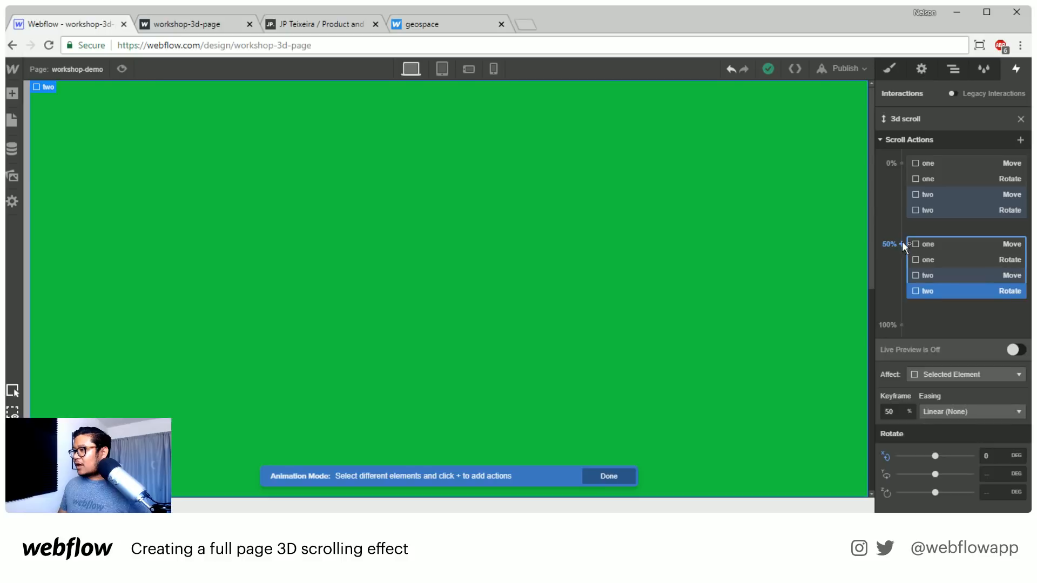
# - Add a Rotate action for inner two at the 50% keyframe with the X rotation set to 0 degrees
pyautogui.click(902, 243)
pyautogui.click(915, 318)
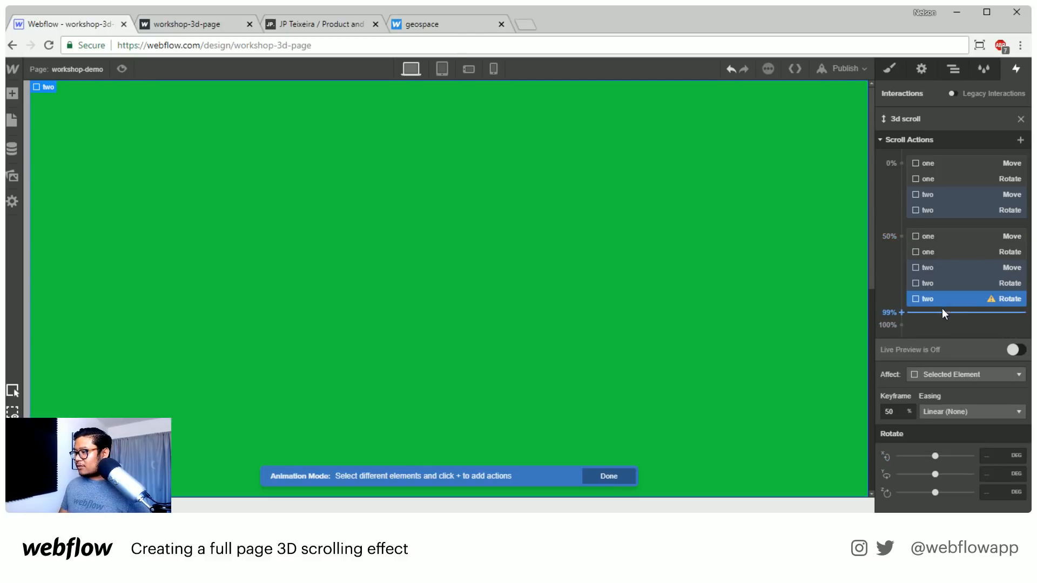
pyautogui.click(464, 232)
pyautogui.click(898, 243)
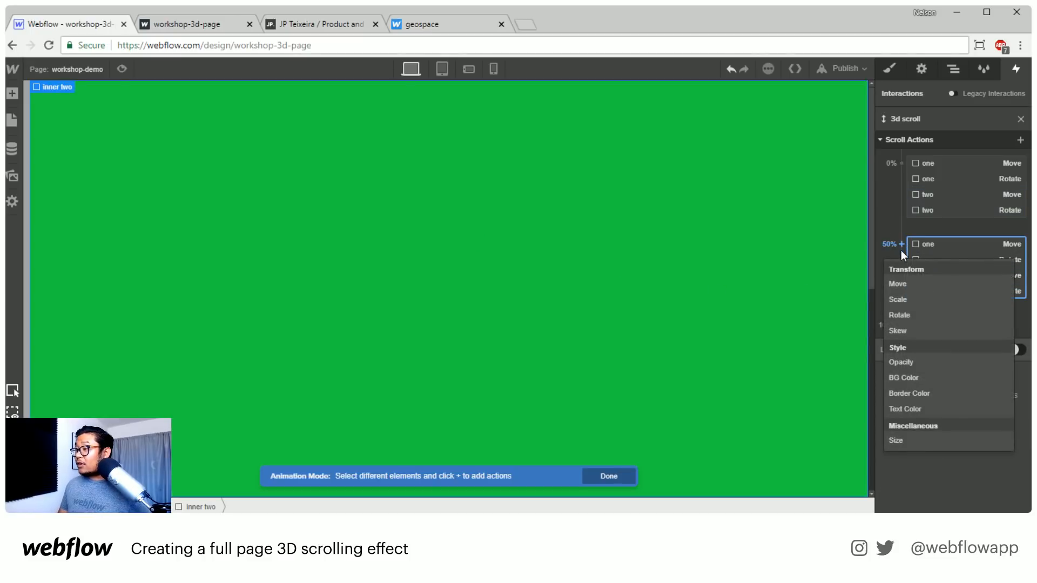
pyautogui.click(910, 317)
pyautogui.click(999, 457)
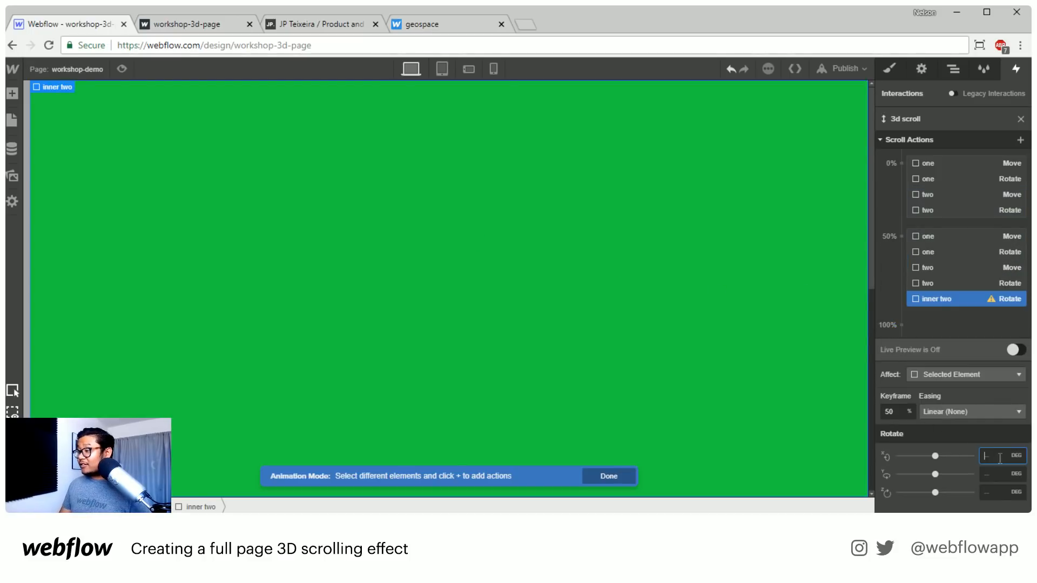
pyautogui.write('0')
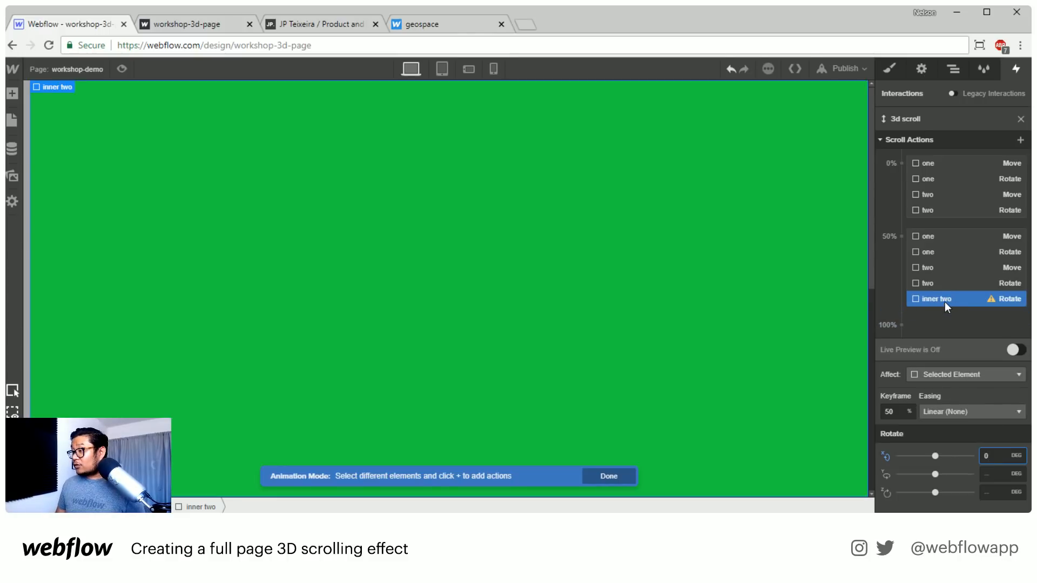
# - Add a Rotate action for inner two at the 100% keyframe with the X rotation set to 70 degrees
pyautogui.click(902, 325)
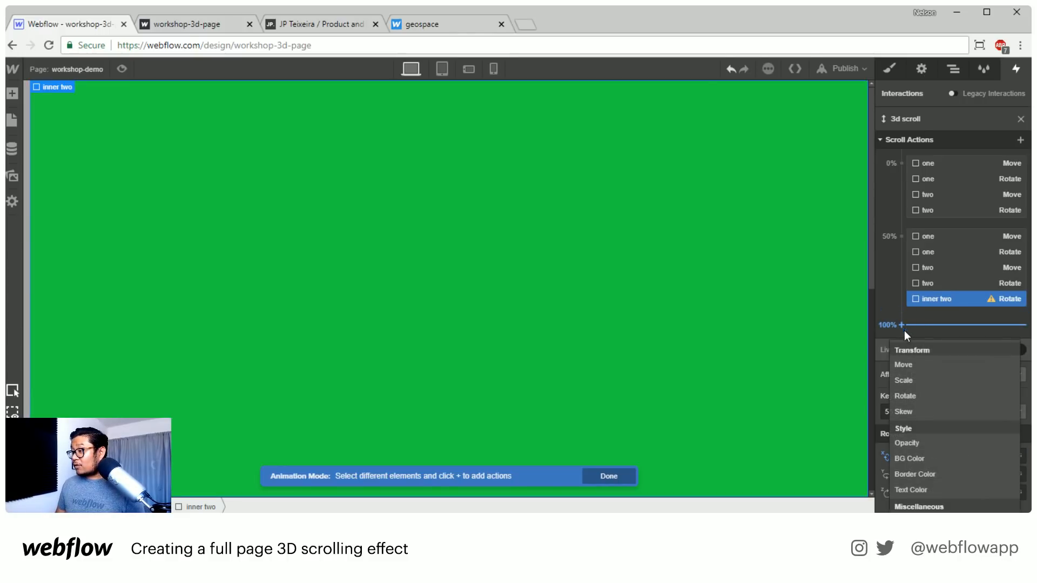
pyautogui.click(918, 396)
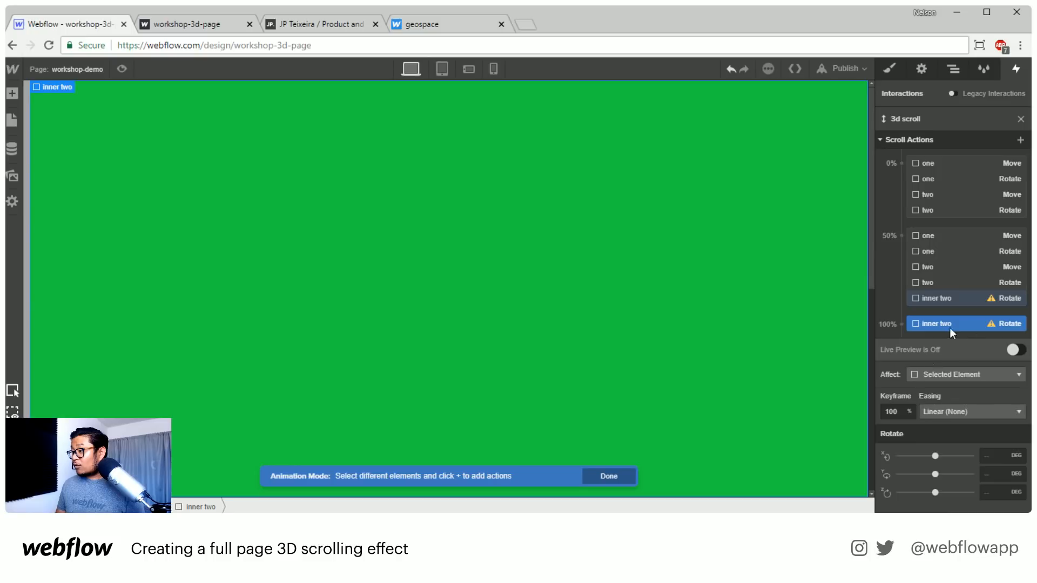
pyautogui.click(996, 457)
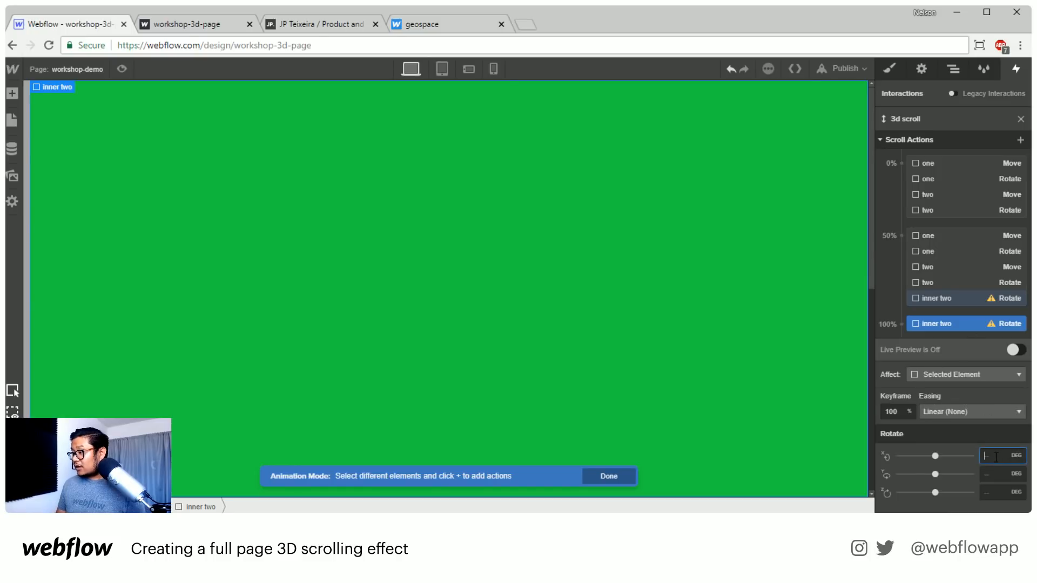
pyautogui.write('70')
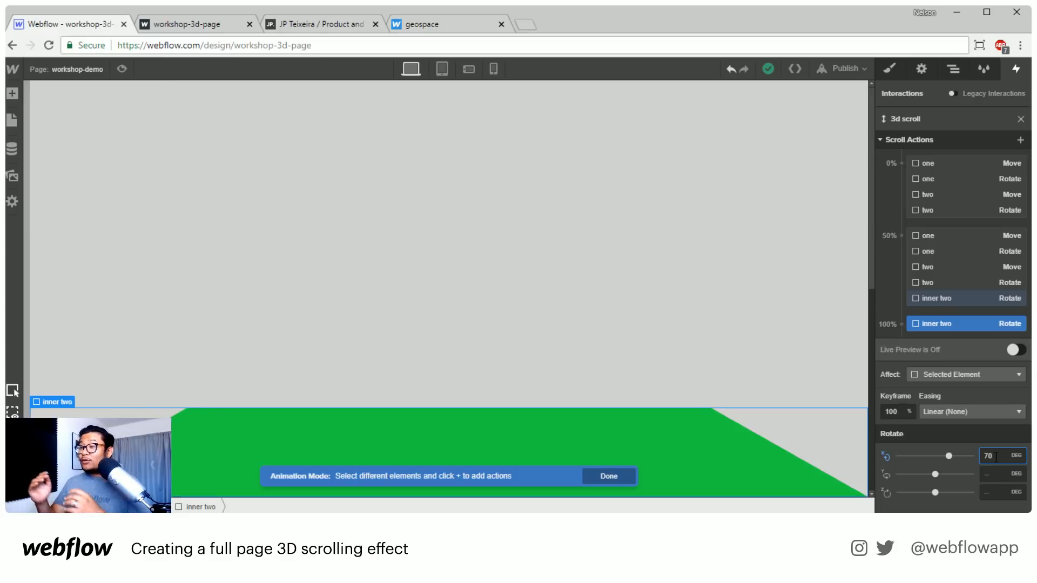
# - Add a Move action for two at the 100% keyframe with the Y offset set to -100%
pyautogui.click(945, 270)
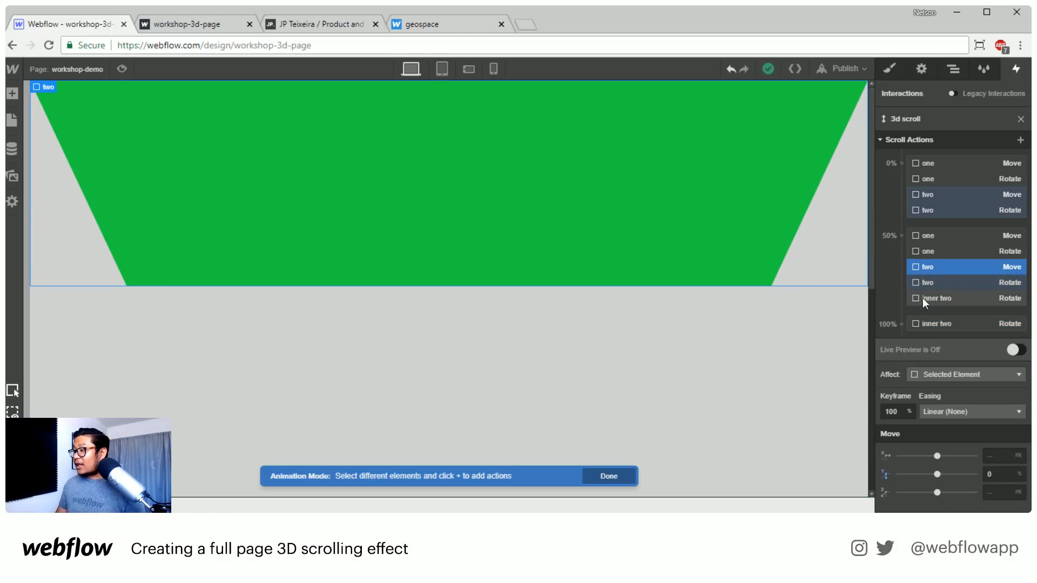
pyautogui.click(900, 323)
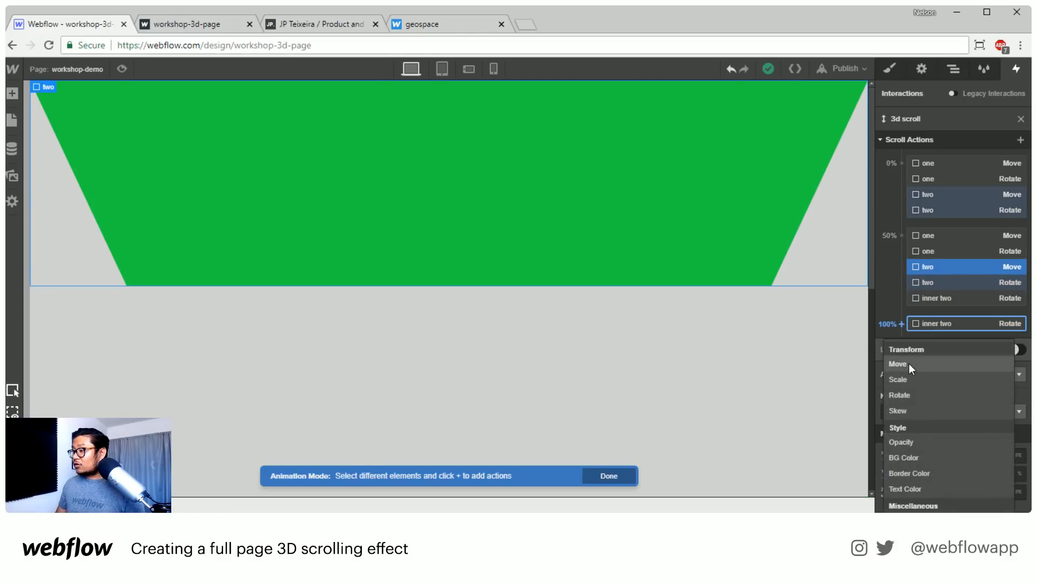
pyautogui.click(908, 364)
pyautogui.click(1000, 475)
pyautogui.write('-100%')
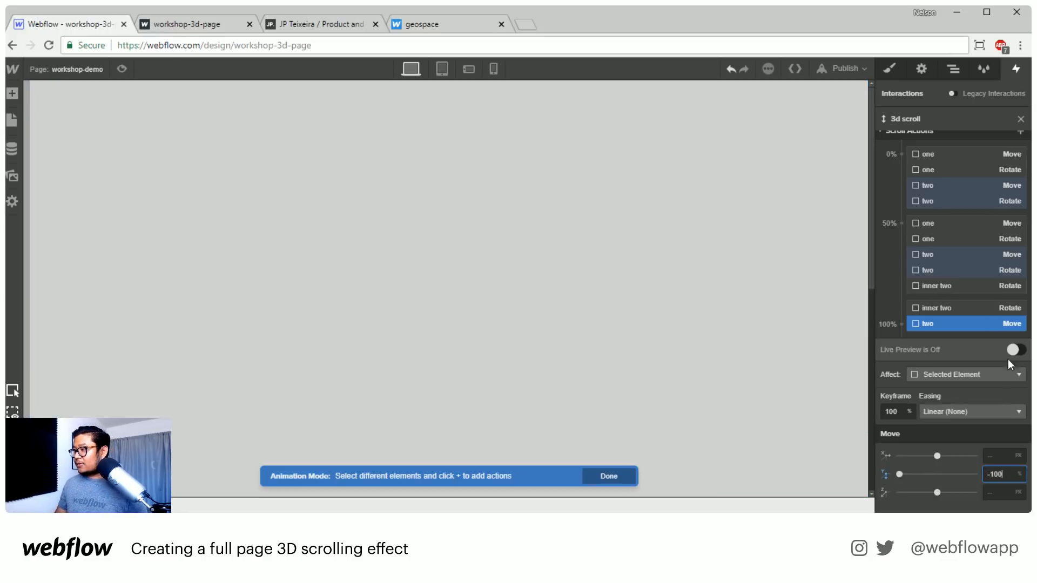
# - Preview the 3d scroll animation live by scrolling the page, and finish editing the animation
pyautogui.click(1014, 351)
pyautogui.moveTo(867, 103); pyautogui.dragTo(871, 148)
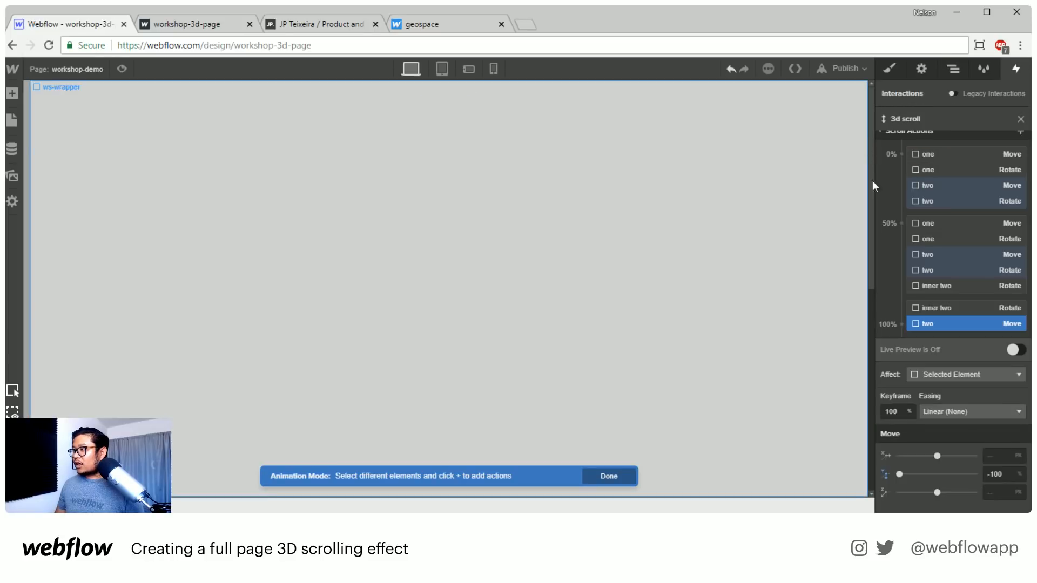
pyautogui.click(1008, 348)
pyautogui.moveTo(870, 96)
pyautogui.mouseDown()
pyautogui.moveTo(860, 251)
pyautogui.moveTo(870, 343)
pyautogui.moveTo(840, 82)
pyautogui.mouseUp()
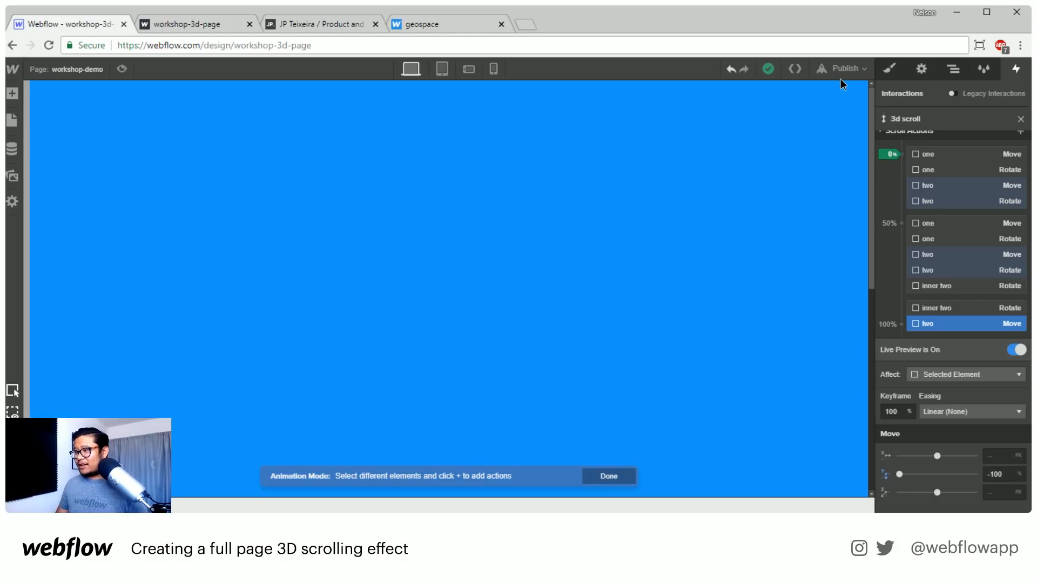
pyautogui.click(946, 67)
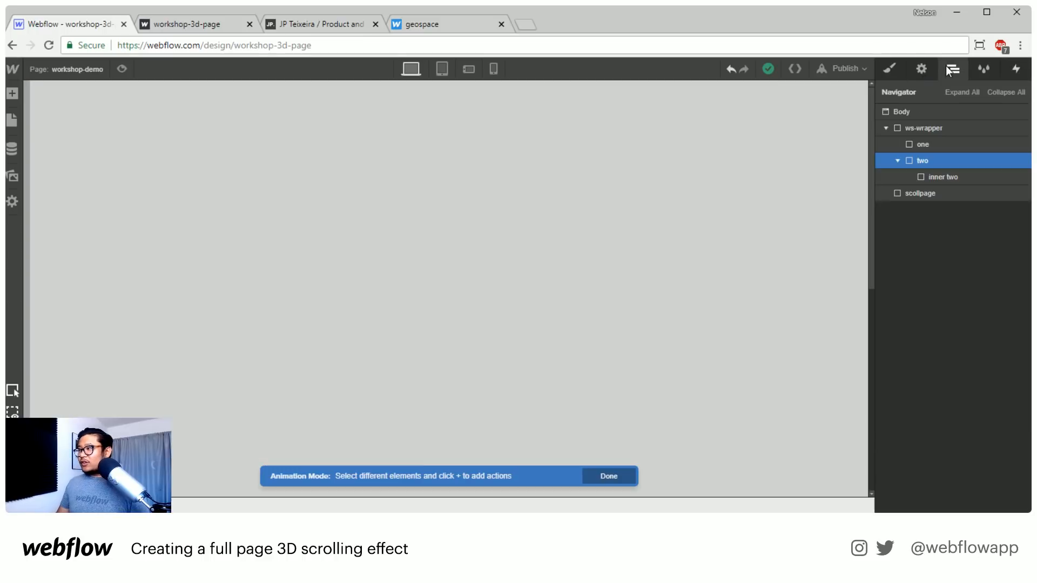
pyautogui.click(627, 462)
pyautogui.click(623, 480)
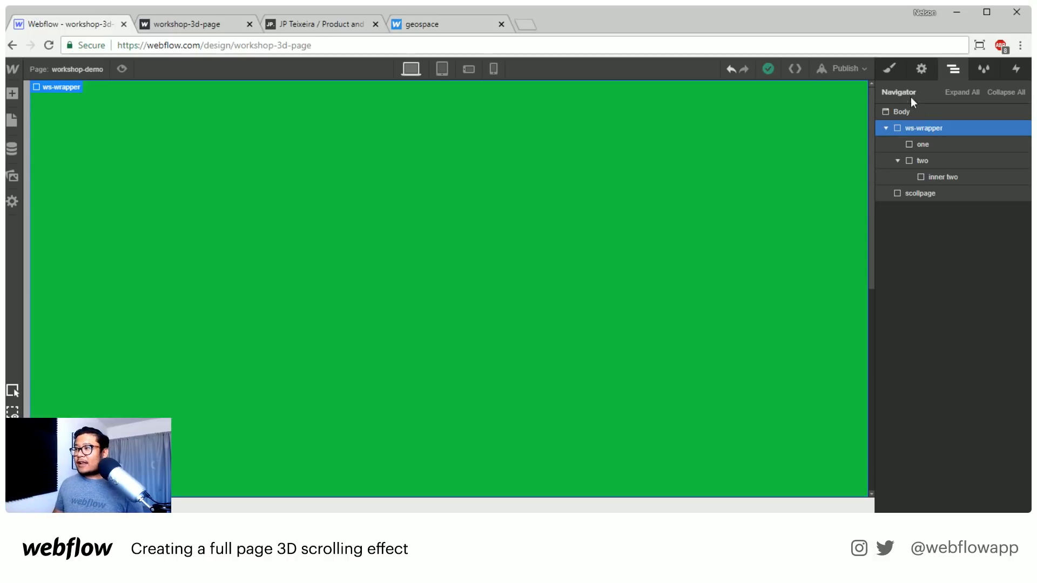
# - Check the children perspective and perspective origin in the styles of the ws-wrapper div
pyautogui.click(891, 67)
pyautogui.scroll(-5, 954, 278)
pyautogui.scroll(-10, 954, 277)
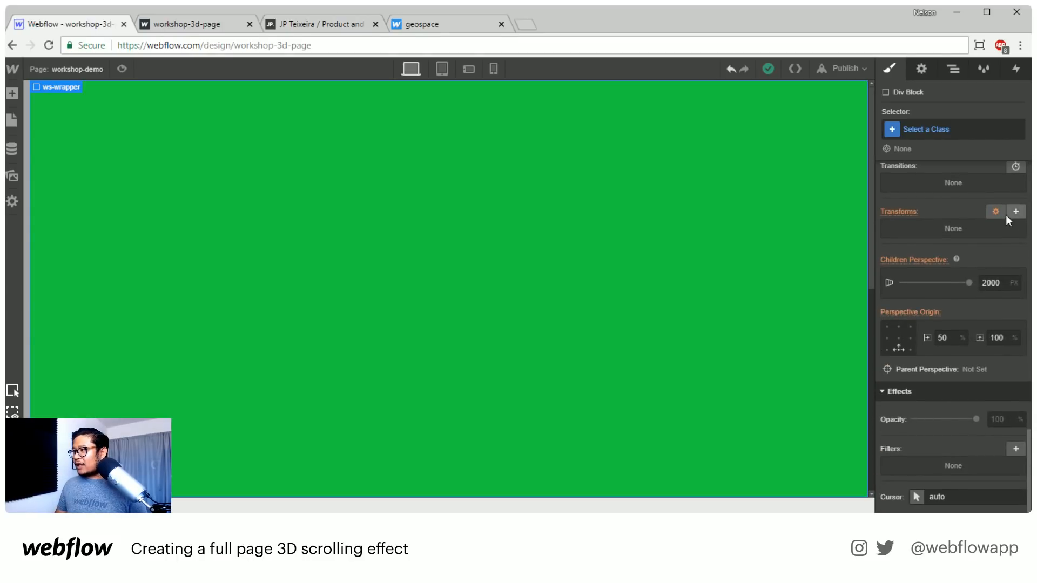
pyautogui.click(955, 71)
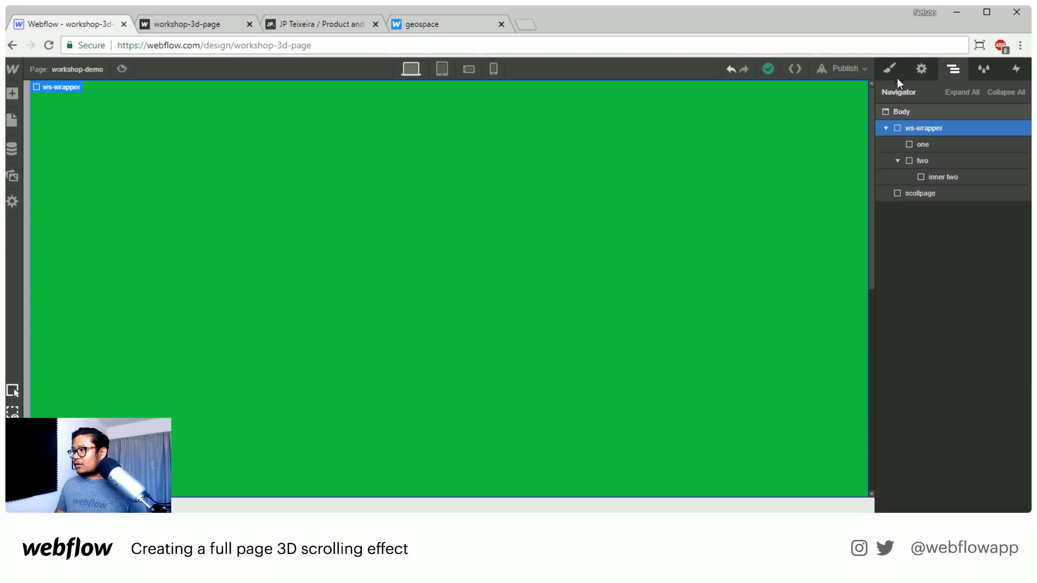
pyautogui.press('s')
pyautogui.scroll(-3, 939, 269)
pyautogui.scroll(-5, 939, 269)
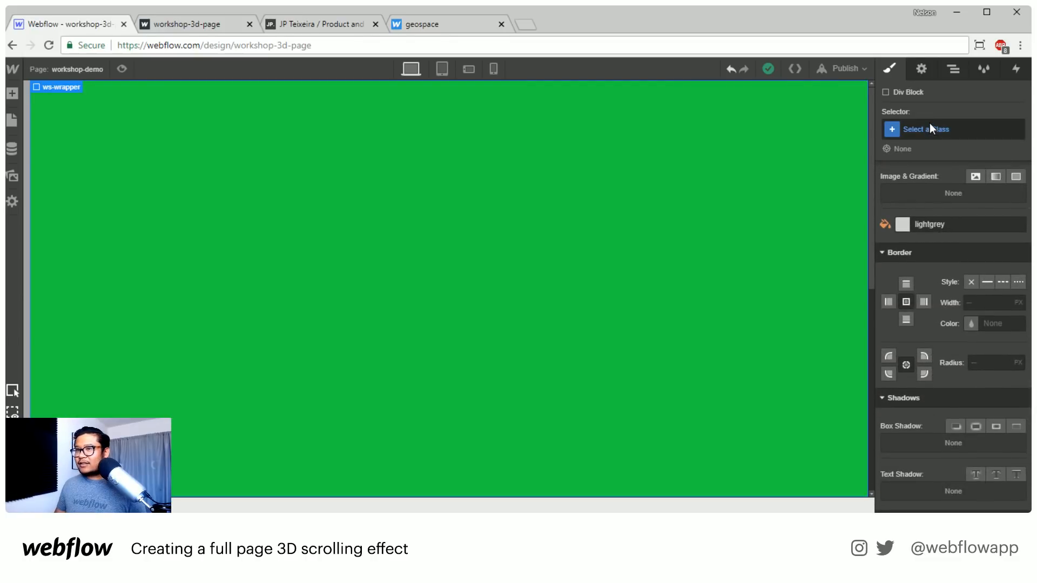
pyautogui.click(530, 201)
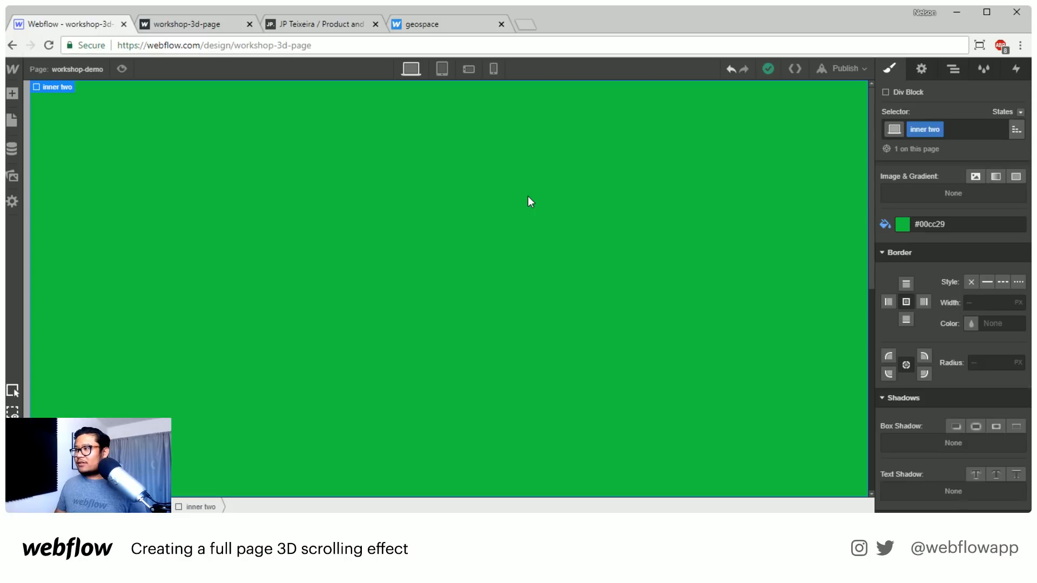
# - Reselect ws-wrapper and inspect its transform settings, including the transform origin
pyautogui.click(951, 69)
pyautogui.click(928, 127)
pyautogui.press('s')
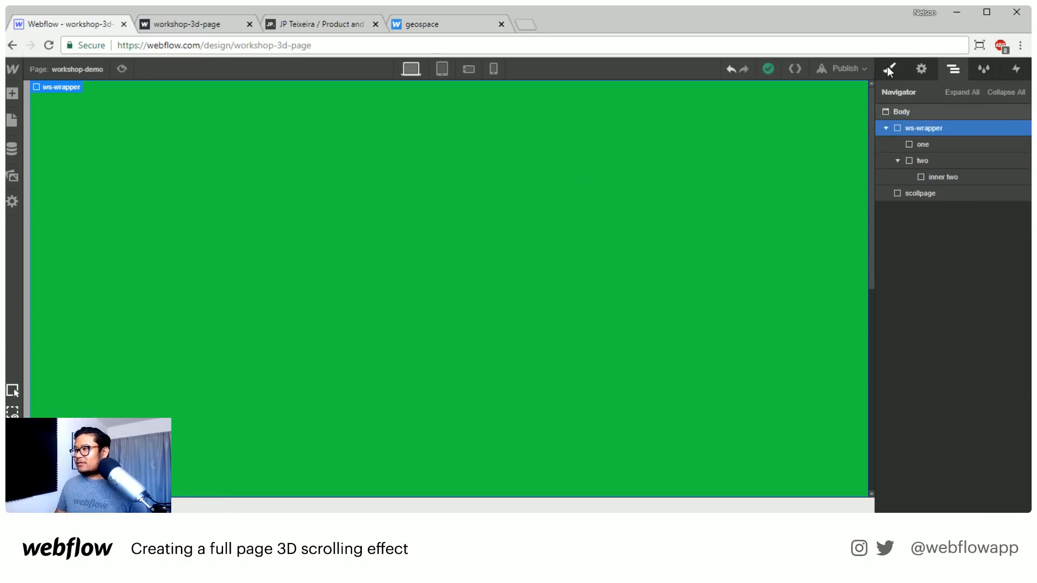
pyautogui.scroll(-6, 930, 338)
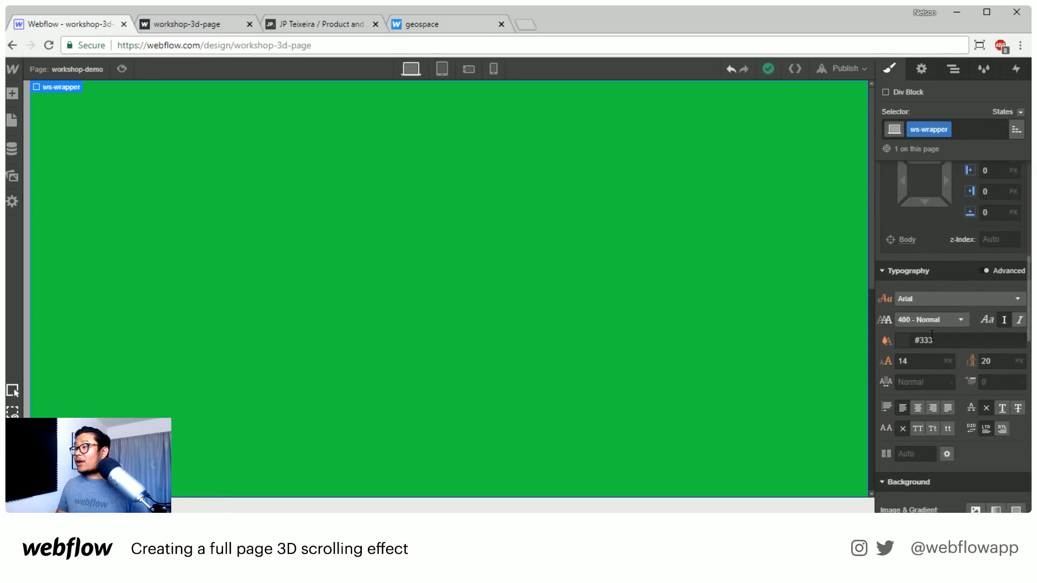
pyautogui.scroll(-3, 932, 335)
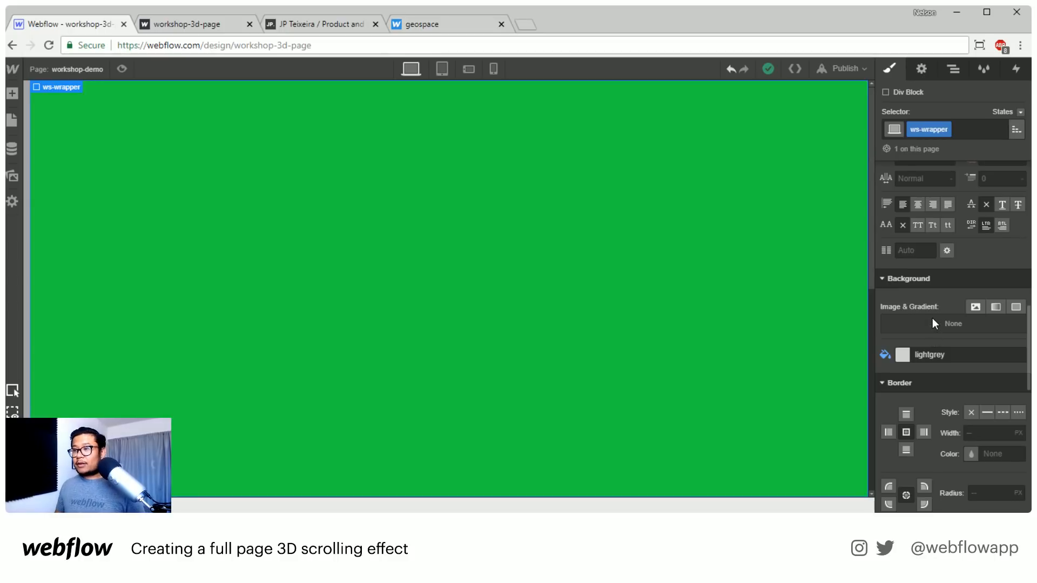
pyautogui.scroll(-5, 987, 304)
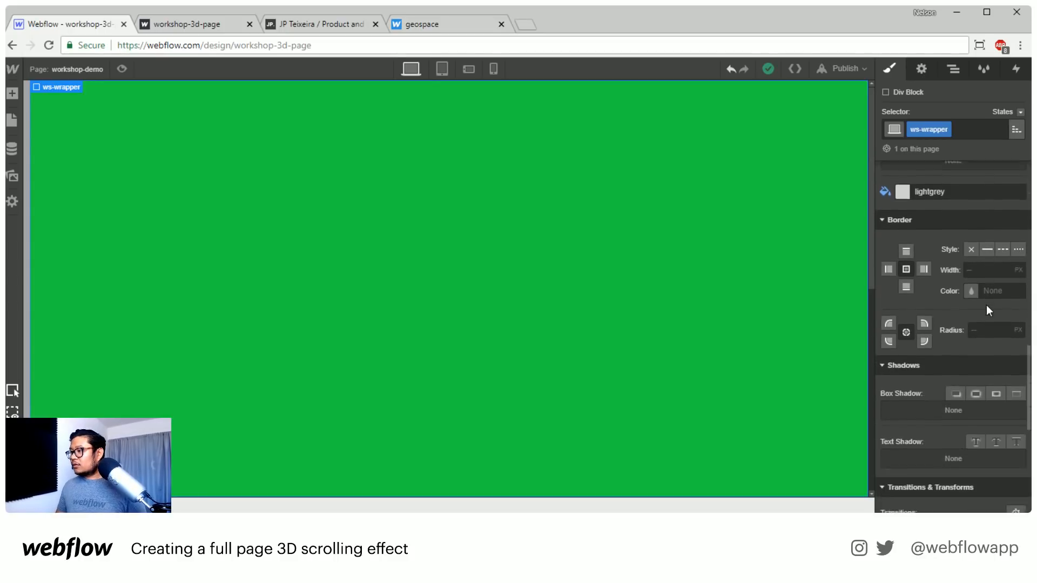
pyautogui.scroll(-5, 986, 305)
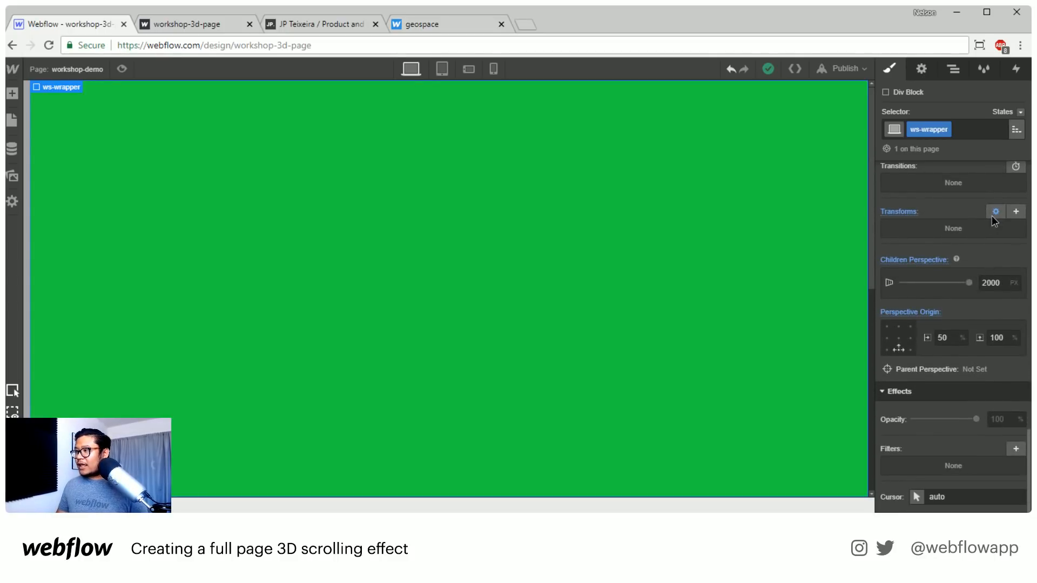
pyautogui.click(994, 213)
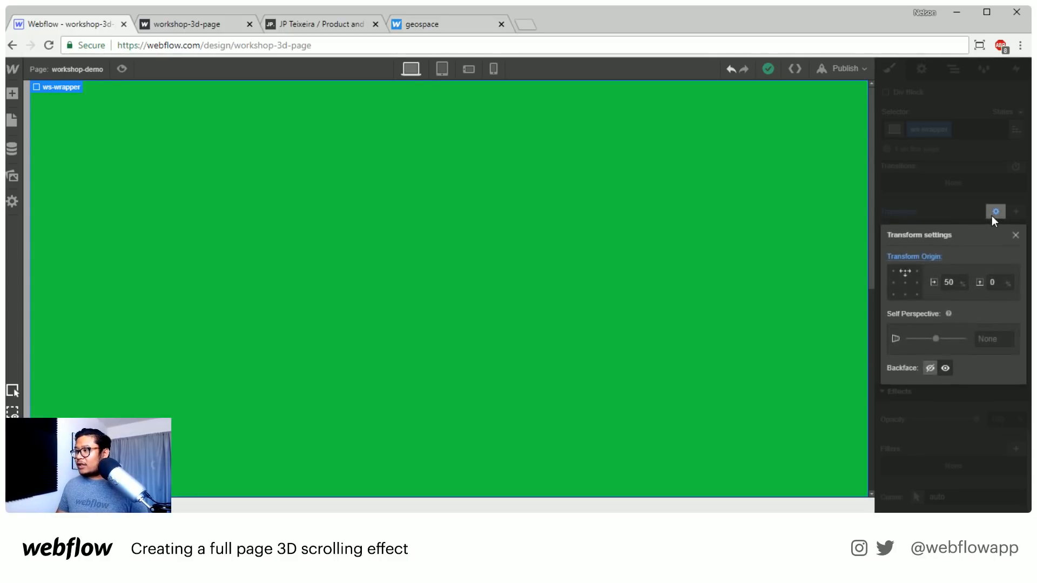
pyautogui.click(949, 200)
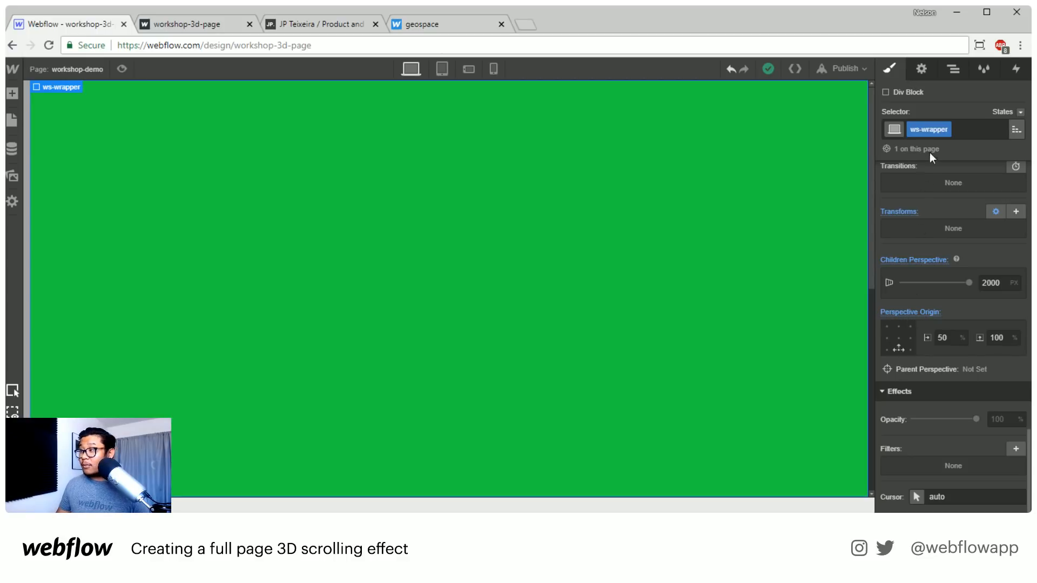
# - Select the one div and examine its transform origin and perspective settings
pyautogui.click(952, 71)
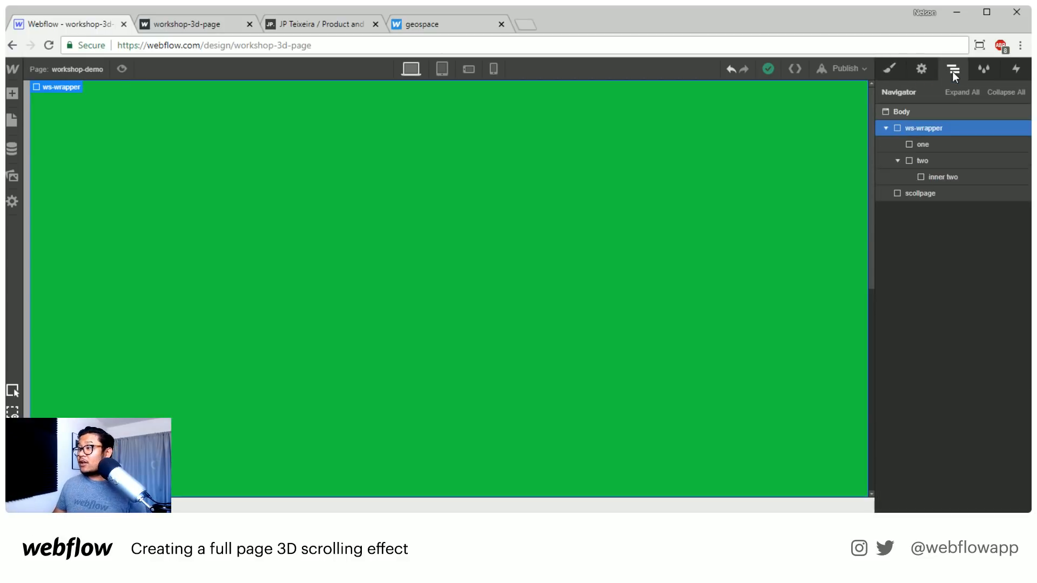
pyautogui.click(898, 160)
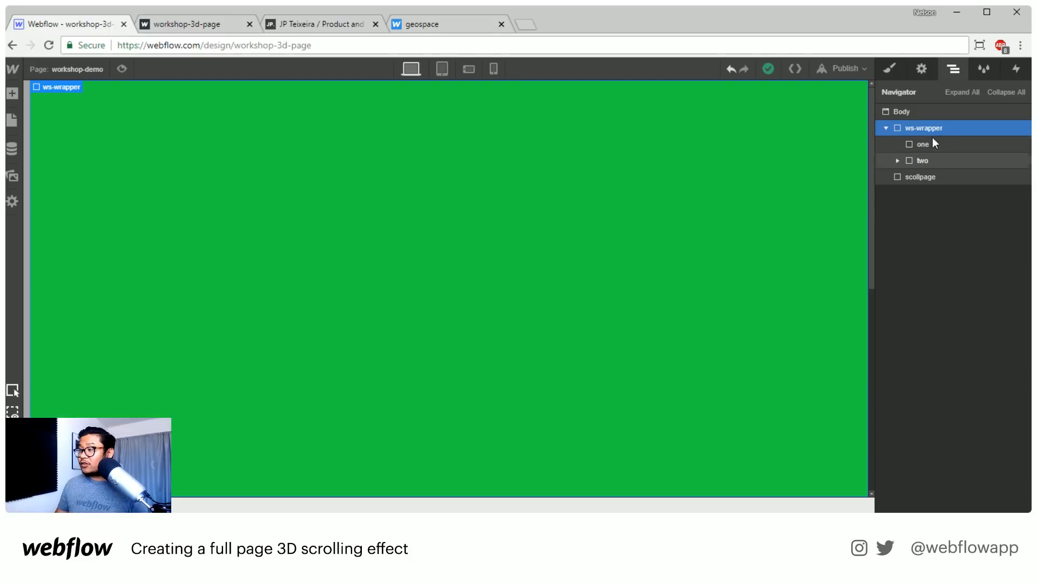
pyautogui.click(927, 143)
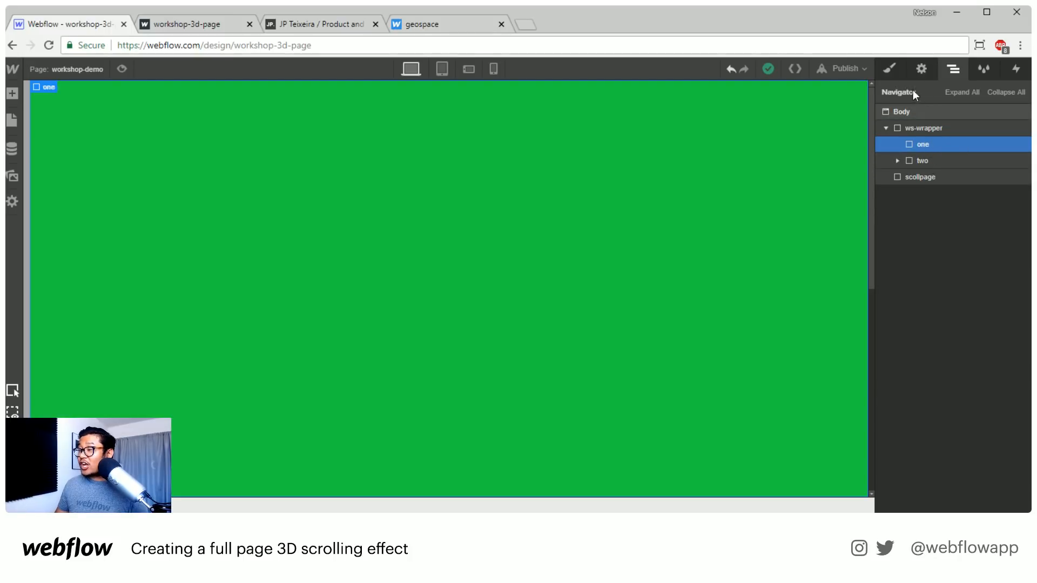
pyautogui.click(889, 69)
pyautogui.scroll(-5, 931, 293)
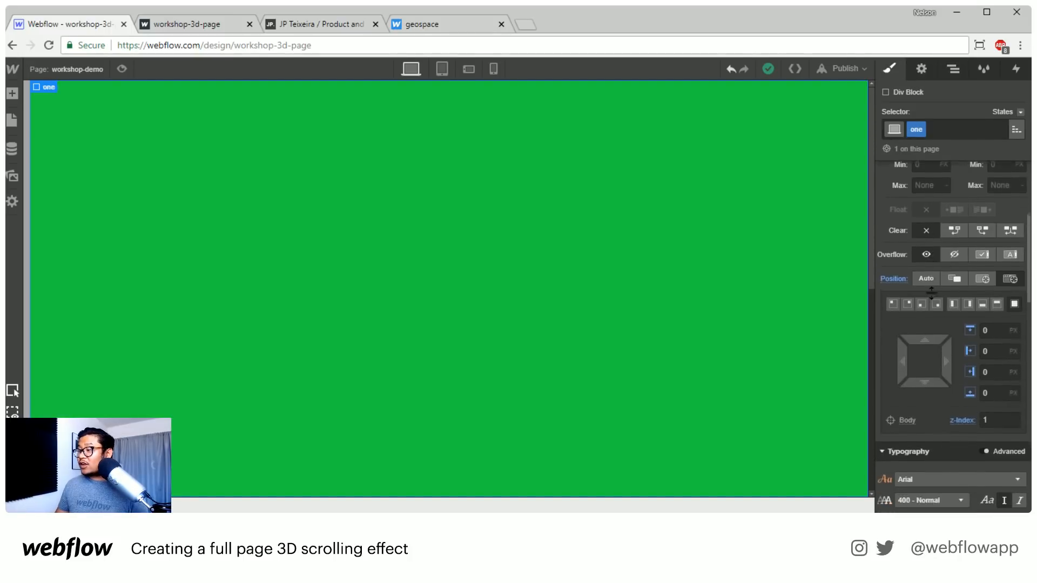
pyautogui.scroll(-10, 931, 293)
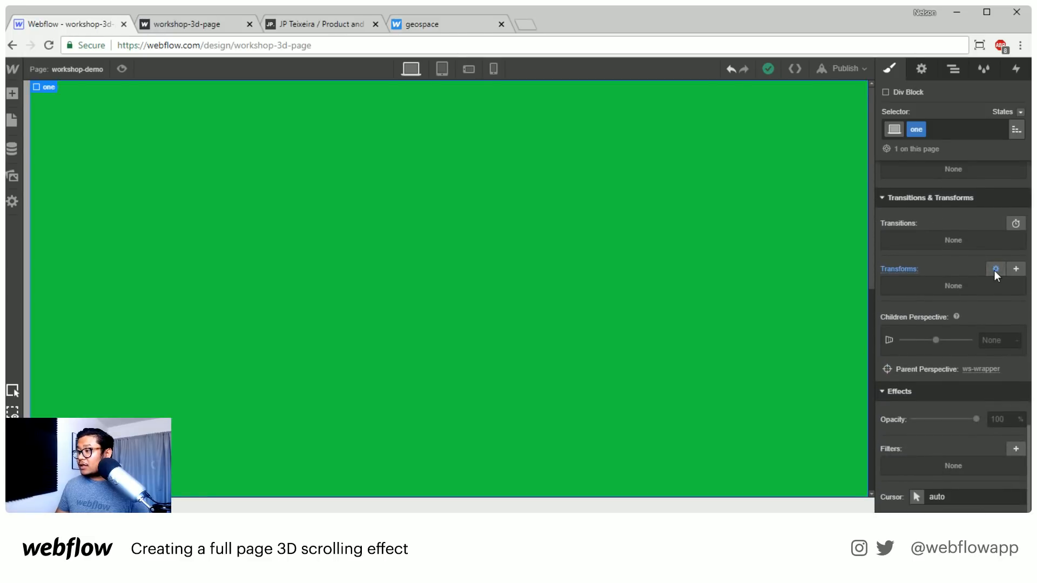
pyautogui.click(995, 269)
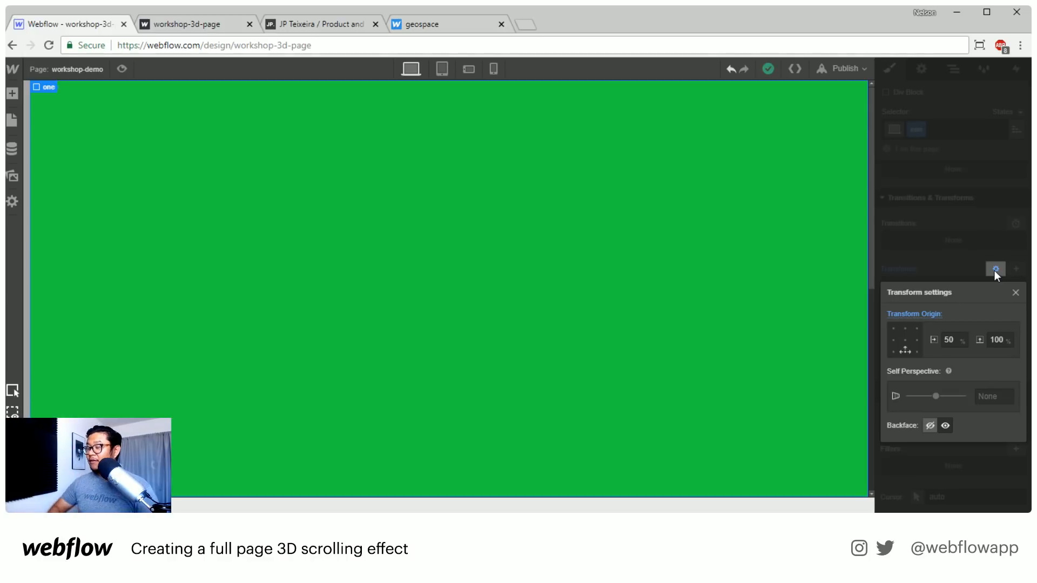
pyautogui.click(972, 212)
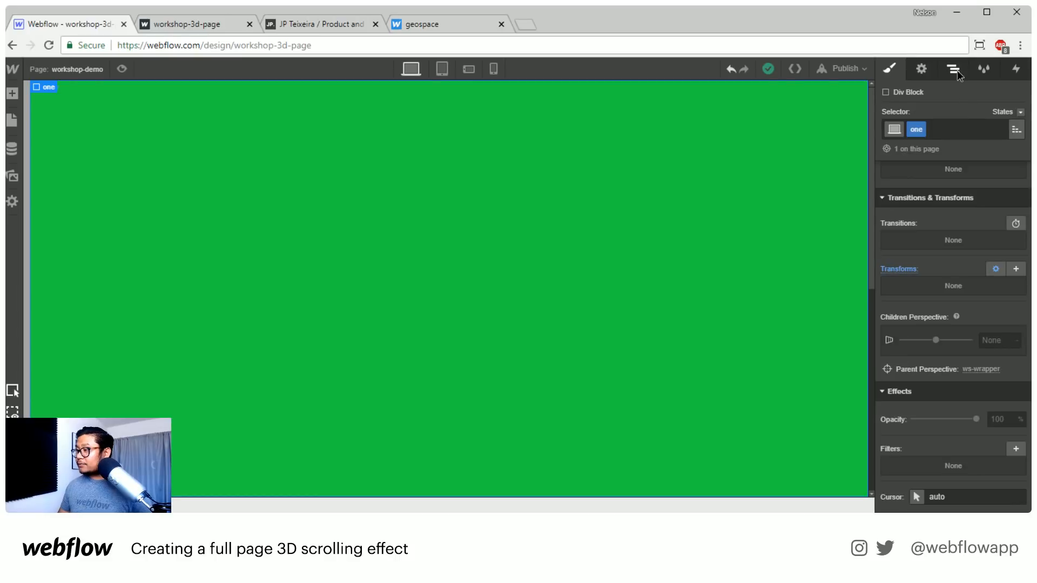
# - Select the two div and inspect its children perspective, perspective origin and transform origin settings
pyautogui.click(957, 70)
pyautogui.click(923, 161)
pyautogui.click(890, 69)
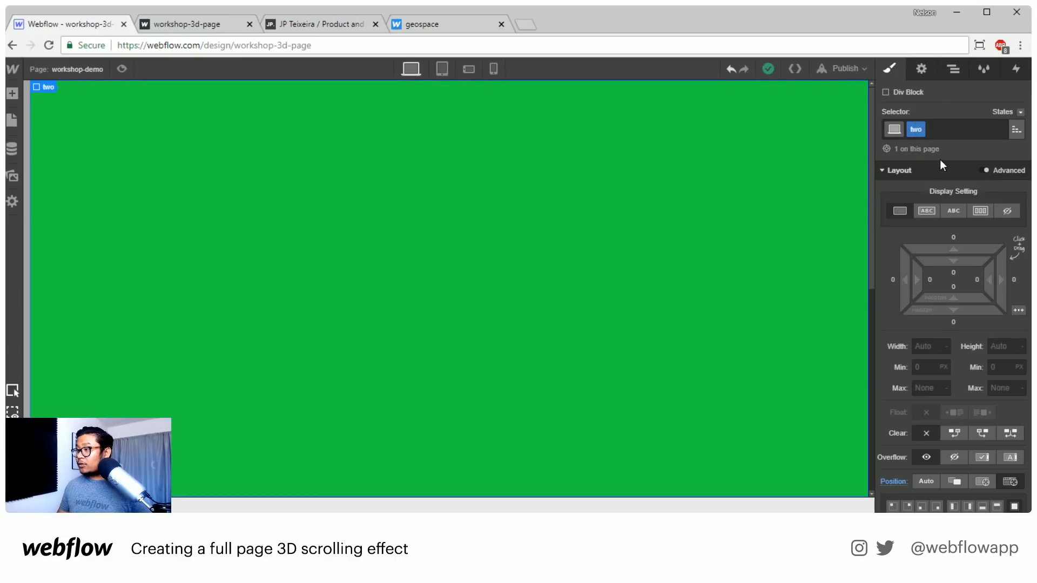
pyautogui.scroll(-15, 944, 248)
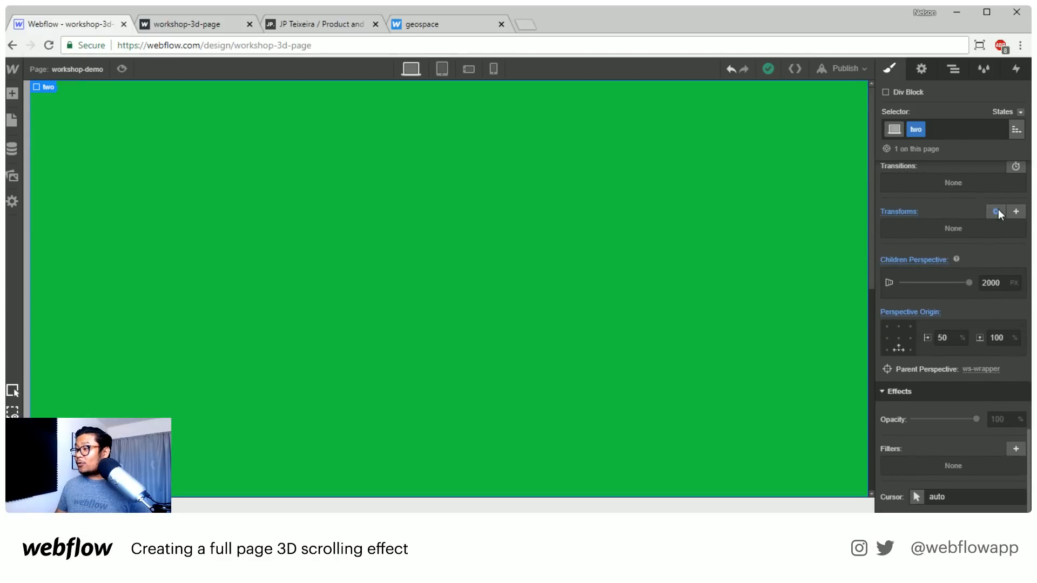
pyautogui.click(997, 211)
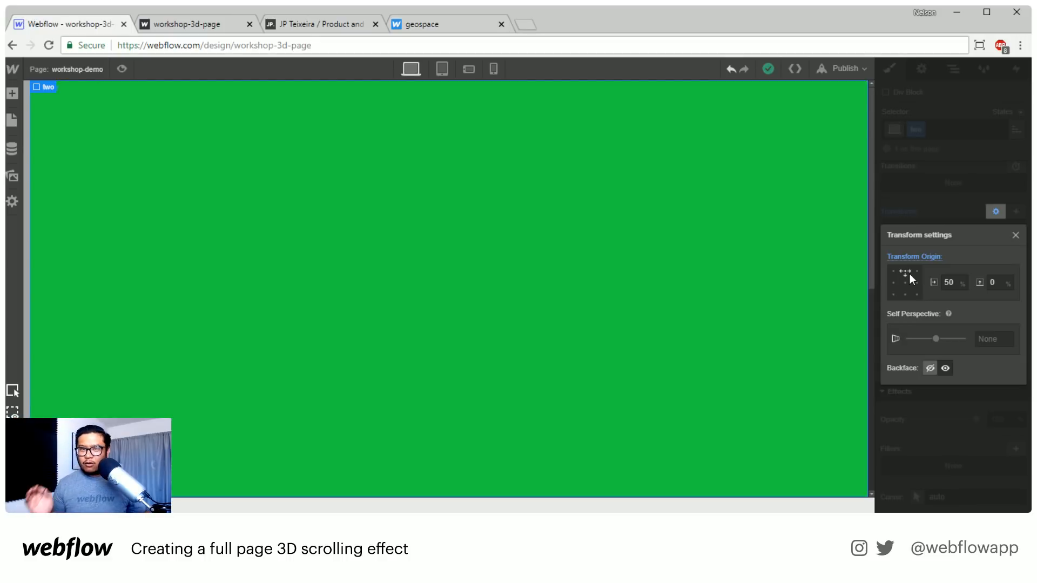
pyautogui.click(959, 153)
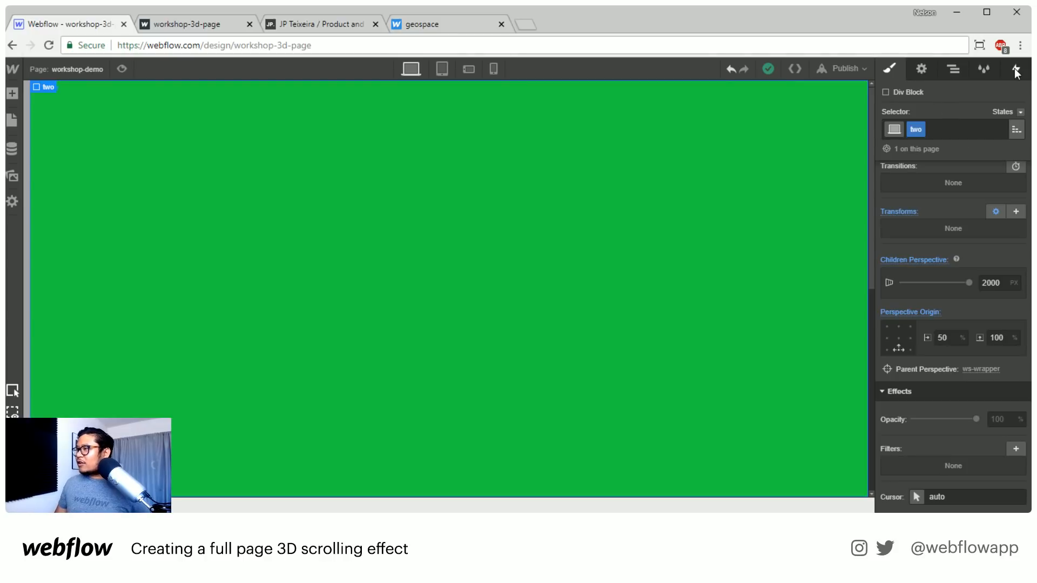
# - Locate the inner two div nested inside two, and collapse two in the element hierarchy
pyautogui.click(954, 67)
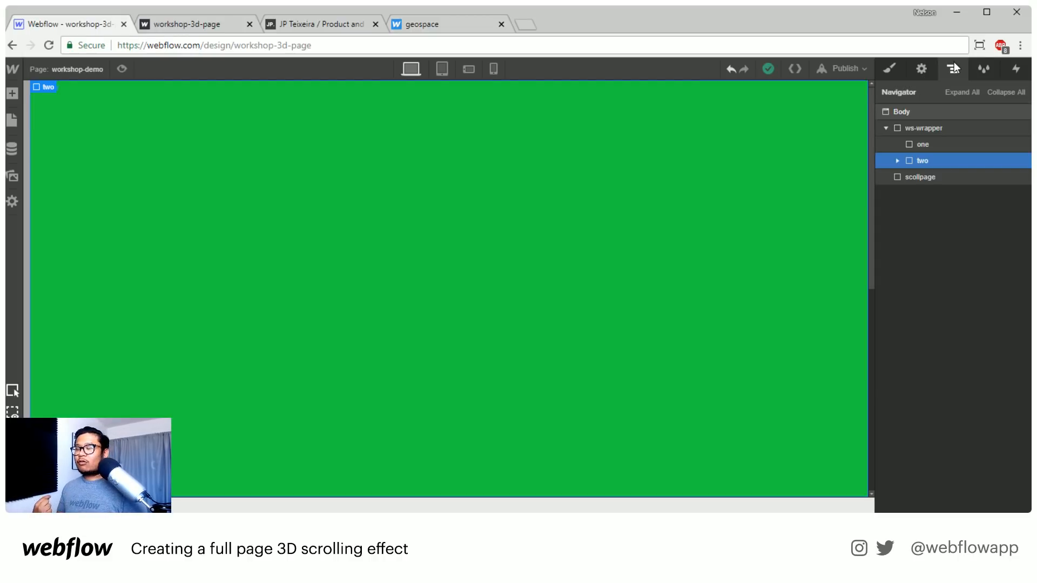
pyautogui.click(898, 160)
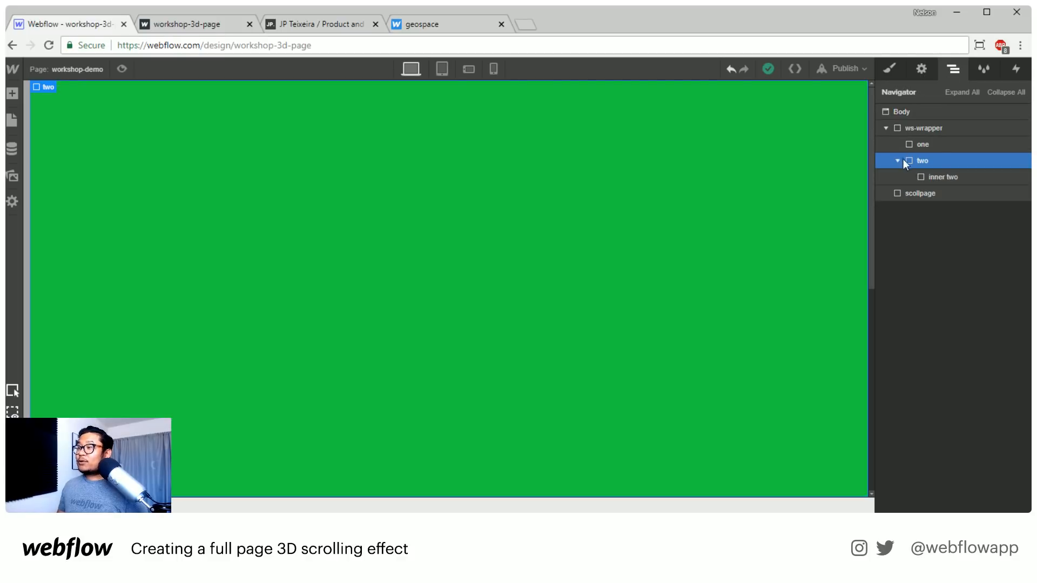
pyautogui.click(938, 180)
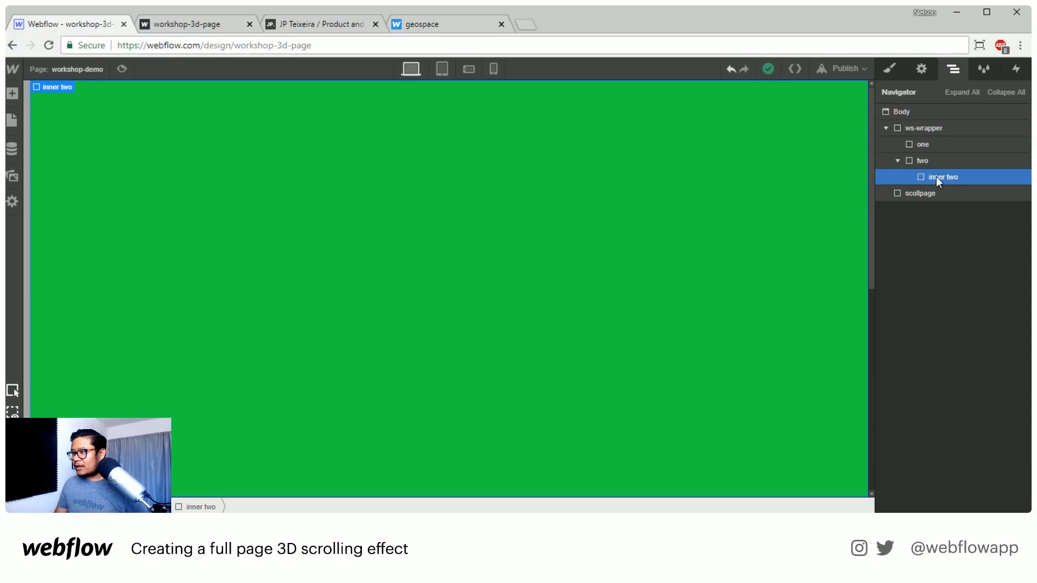
pyautogui.click(899, 160)
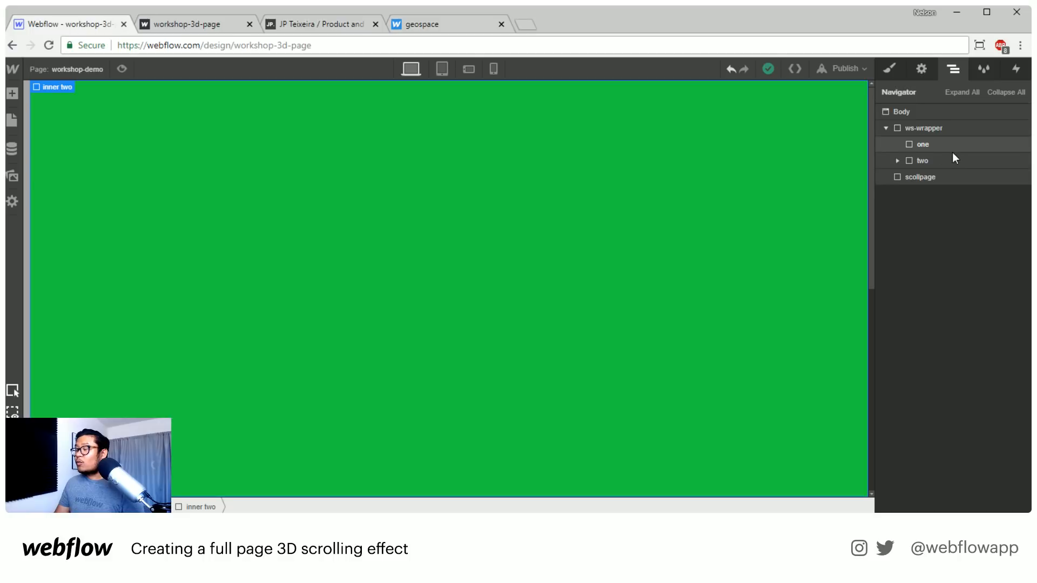
# - Add a div block inside ws-wrapper after two and give it the class three
pyautogui.press('a')
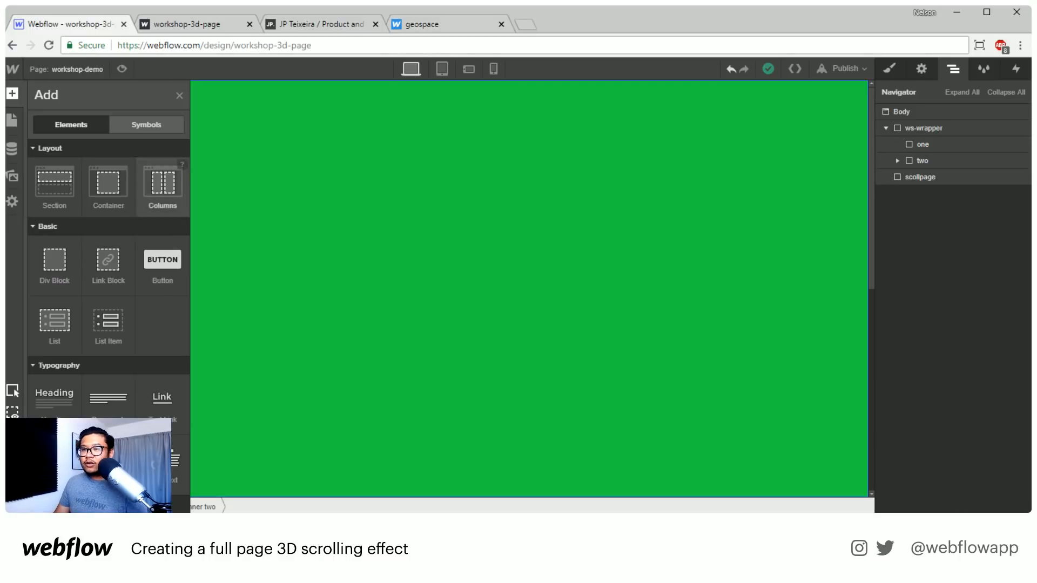
pyautogui.moveTo(54, 262); pyautogui.dragTo(948, 174)
pyautogui.click(897, 176)
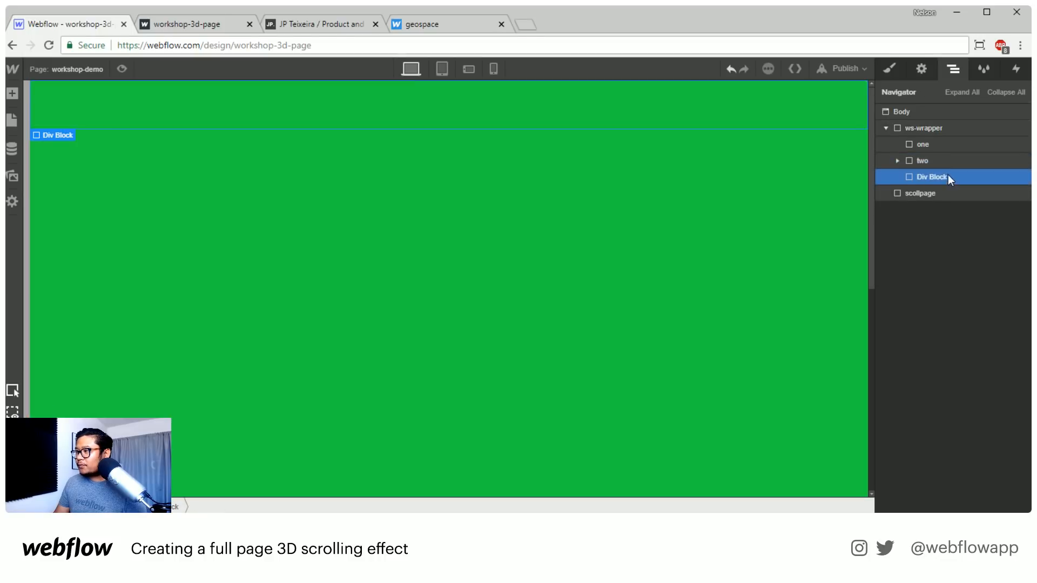
pyautogui.click(889, 70)
pyautogui.click(939, 132)
pyautogui.write('three')
pyautogui.press('Return')
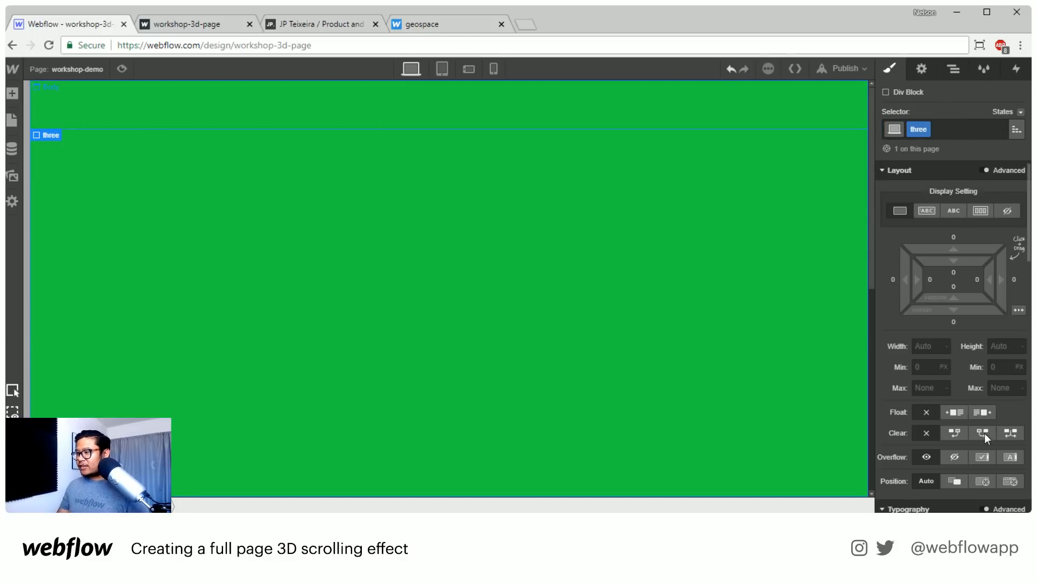
# - Give the three div a fixed position covering the full screen with a z-index of 3
pyautogui.click(1010, 482)
pyautogui.scroll(-3, 967, 361)
pyautogui.scroll(-1, 968, 365)
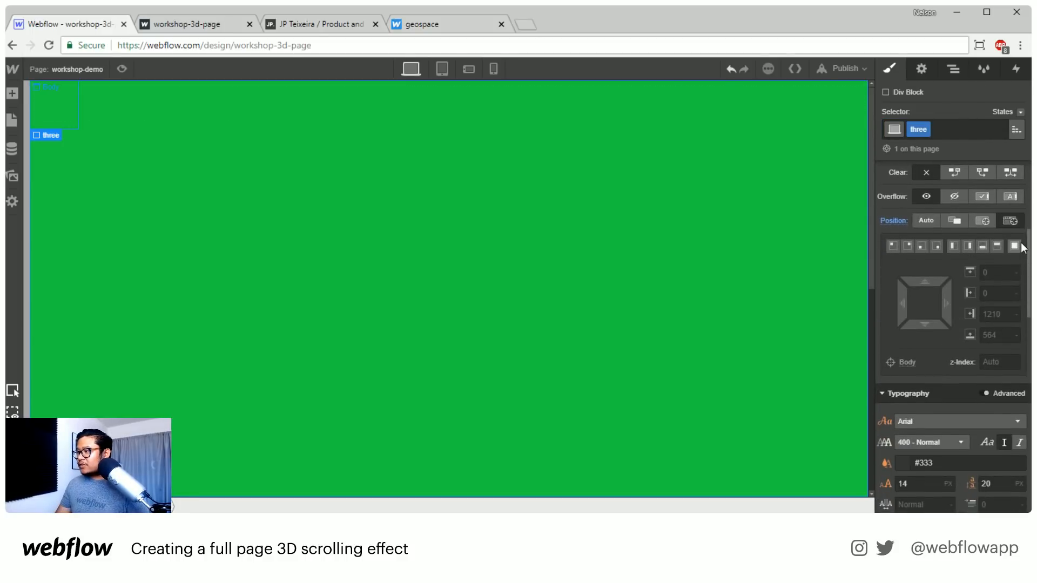
pyautogui.click(1014, 245)
pyautogui.click(998, 362)
pyautogui.write('3')
# - Set the three div's transform origin to the top centre, 50% horizontally and 0% vertically
pyautogui.scroll(-7, 967, 367)
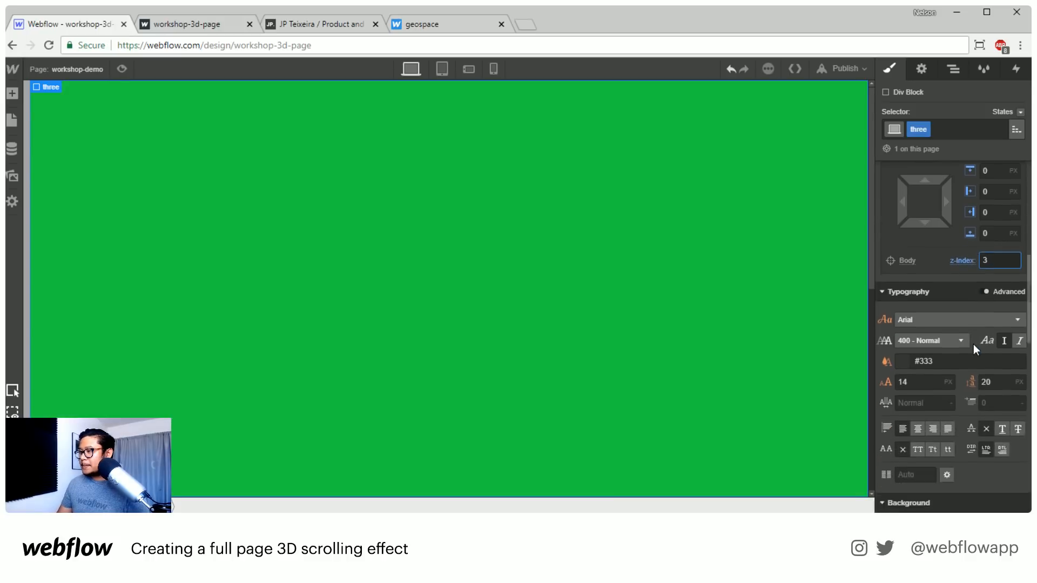
pyautogui.scroll(-4, 974, 338)
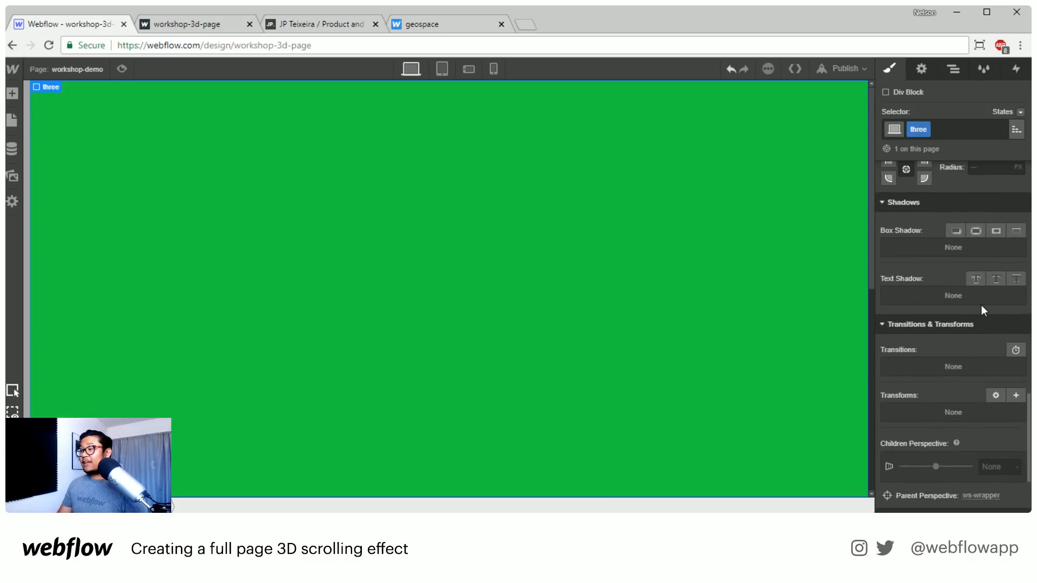
pyautogui.click(994, 395)
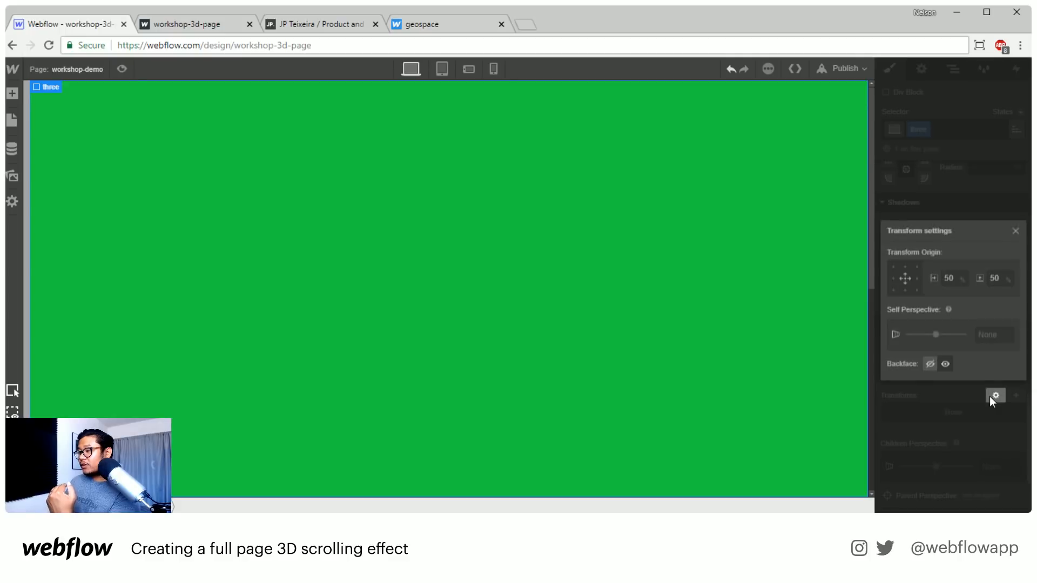
pyautogui.click(905, 270)
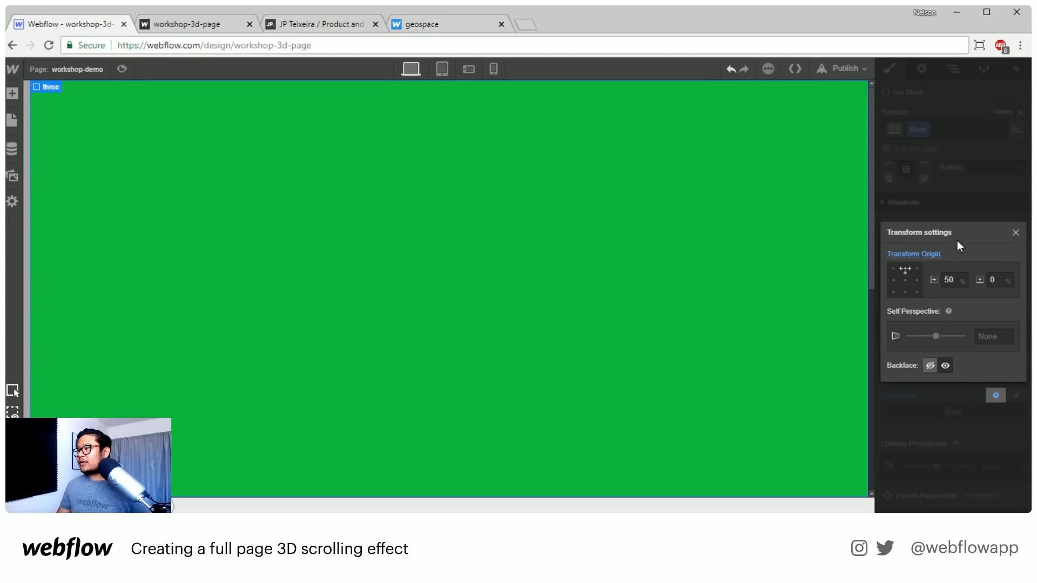
pyautogui.click(979, 194)
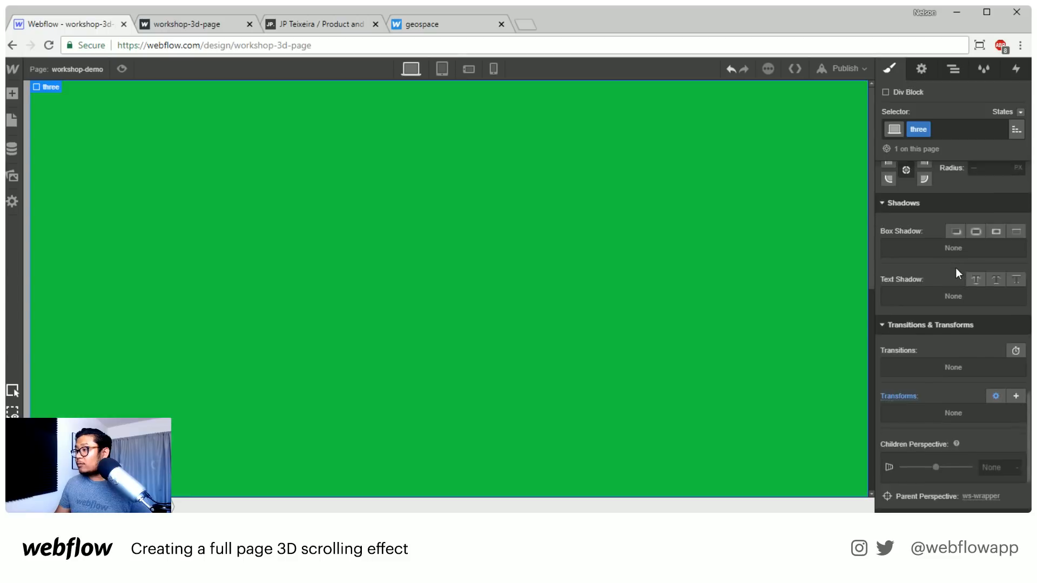
# - Give the three div a yellow background colour of #fc0
pyautogui.scroll(5, 955, 268)
pyautogui.click(903, 420)
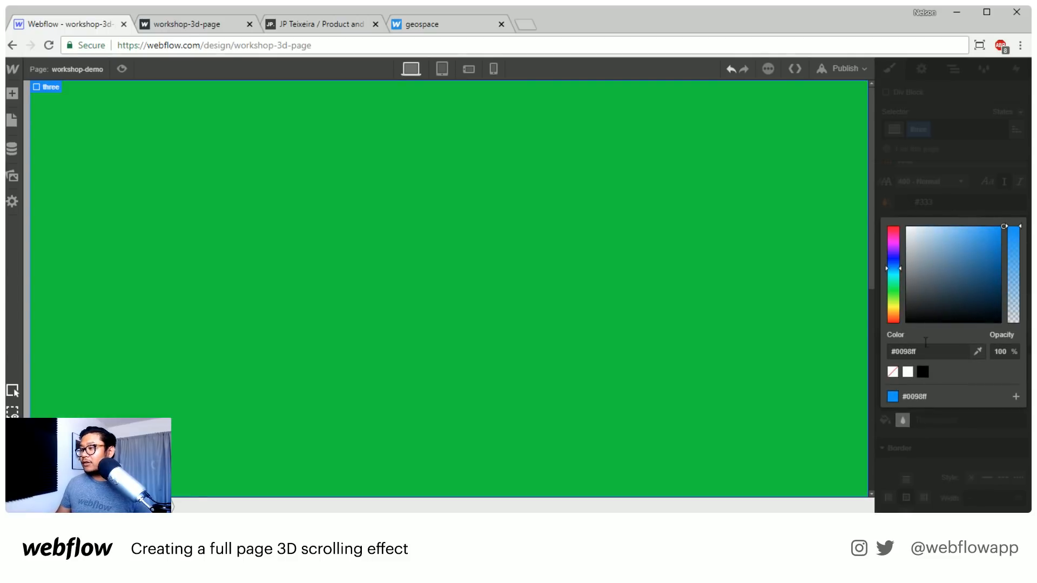
pyautogui.moveTo(894, 320); pyautogui.dragTo(894, 309)
pyautogui.moveTo(1000, 232)
pyautogui.mouseDown()
pyautogui.moveTo(999, 262)
pyautogui.moveTo(1000, 236)
pyautogui.mouseUp()
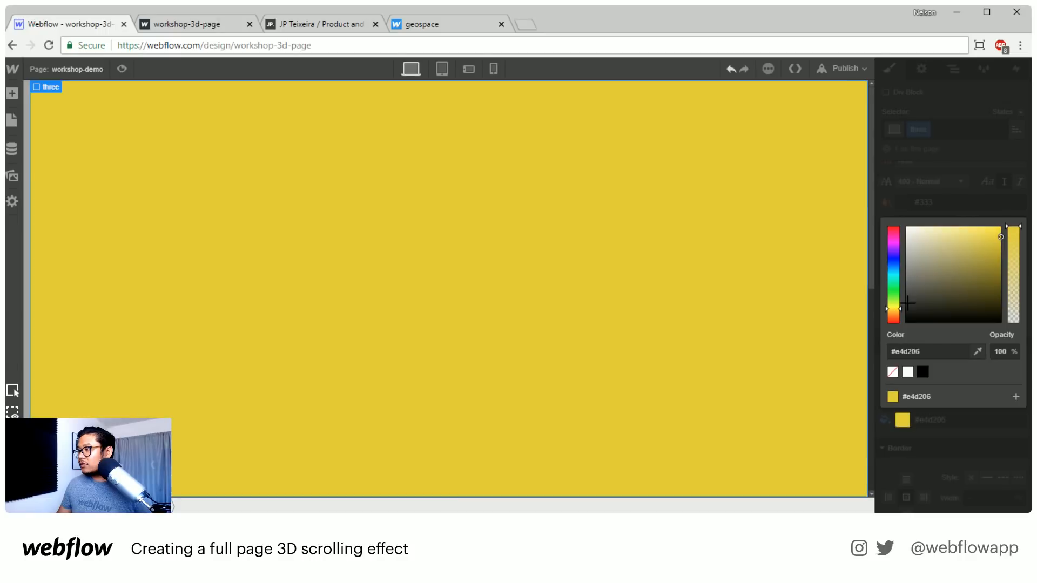
pyautogui.moveTo(894, 309); pyautogui.dragTo(893, 311)
pyautogui.moveTo(992, 247); pyautogui.dragTo(1010, 222)
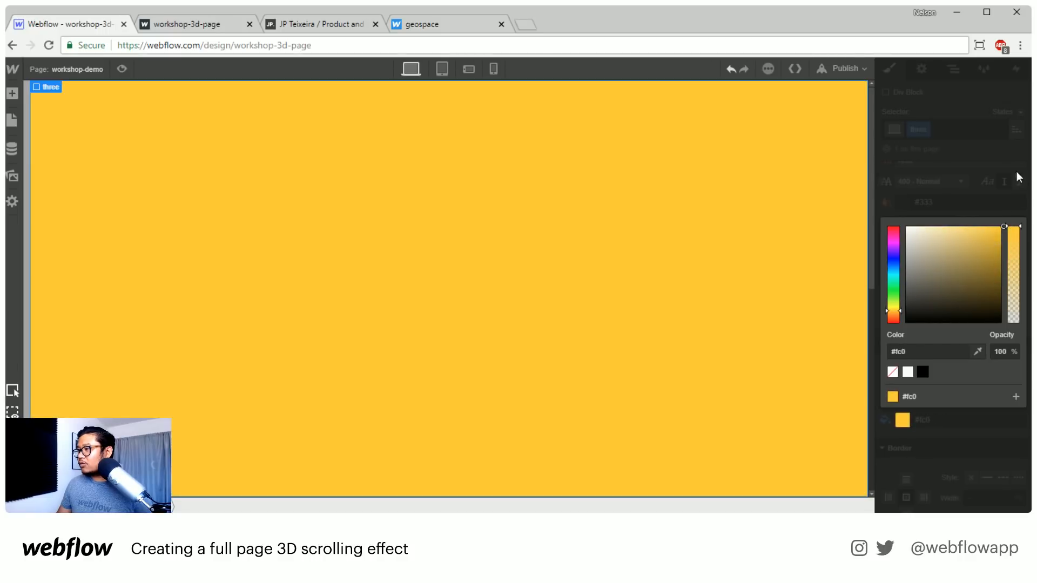
pyautogui.click(1020, 176)
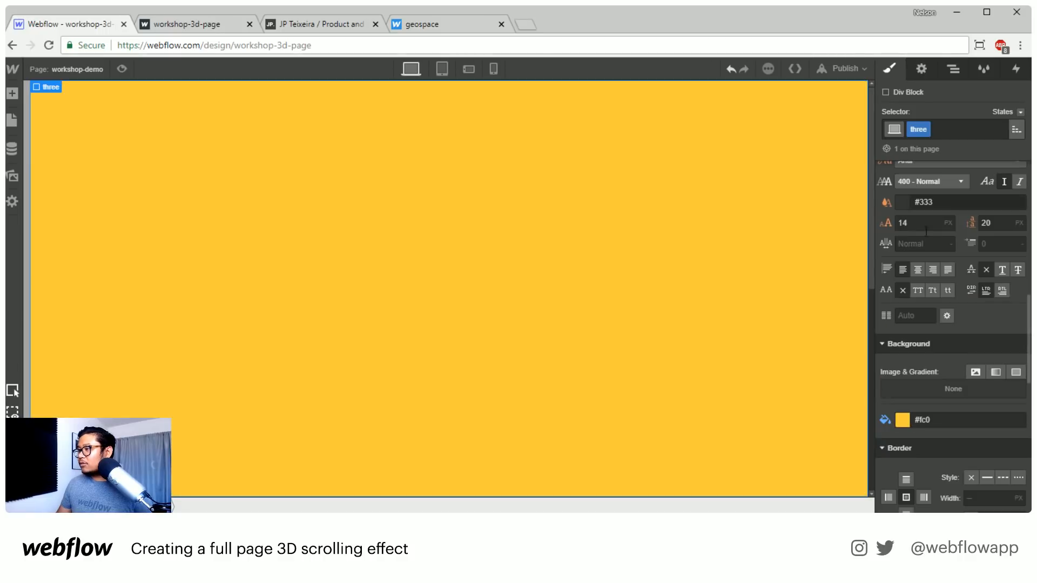
# - Open the 3d scroll animation of the page scrolling trigger for editing and return the page to the 0% scroll position
pyautogui.click(1020, 70)
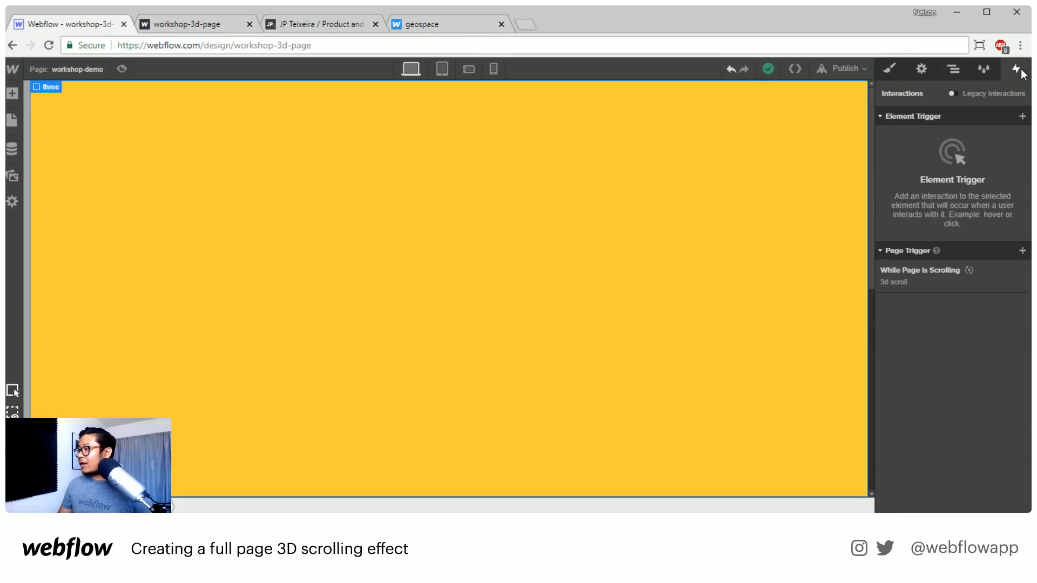
pyautogui.click(935, 276)
pyautogui.click(912, 240)
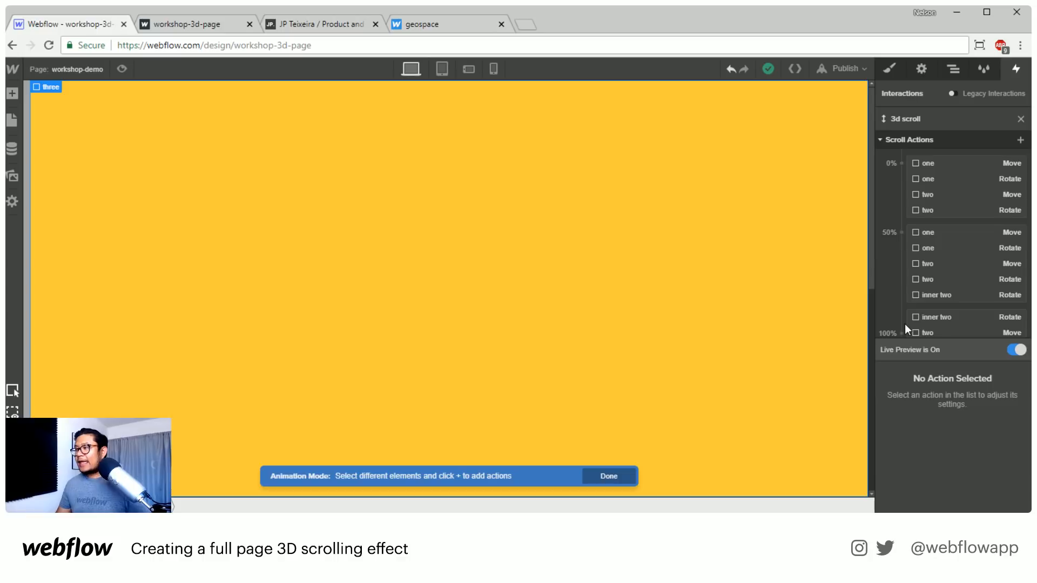
pyautogui.scroll(-1, 941, 262)
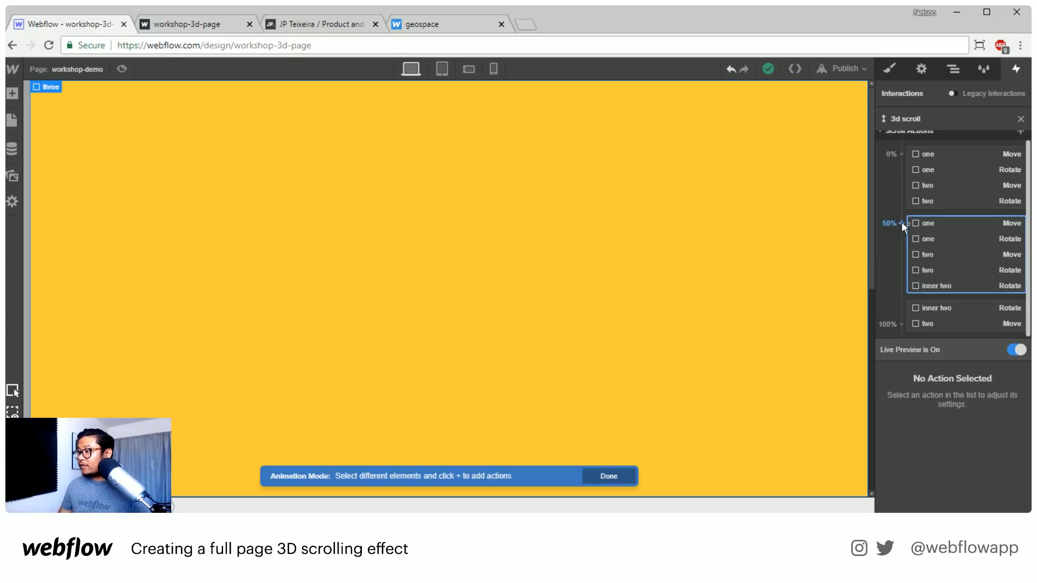
pyautogui.moveTo(871, 111)
pyautogui.mouseDown()
pyautogui.moveTo(874, 266)
pyautogui.moveTo(869, 102)
pyautogui.mouseUp()
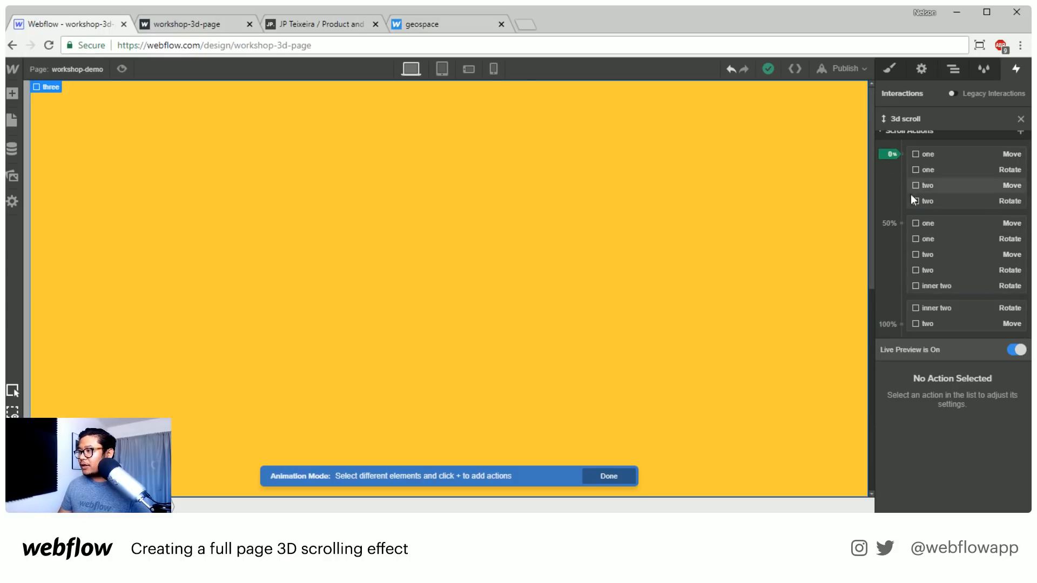
# - Add a Move action for the three div at the 50% keyframe and start editing its Y offset
pyautogui.click(901, 224)
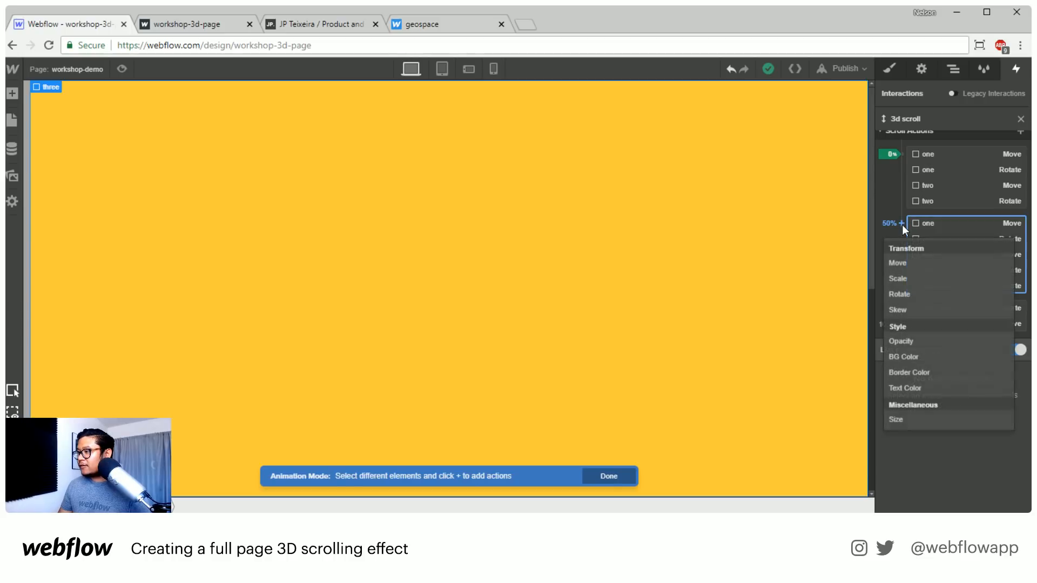
pyautogui.click(900, 263)
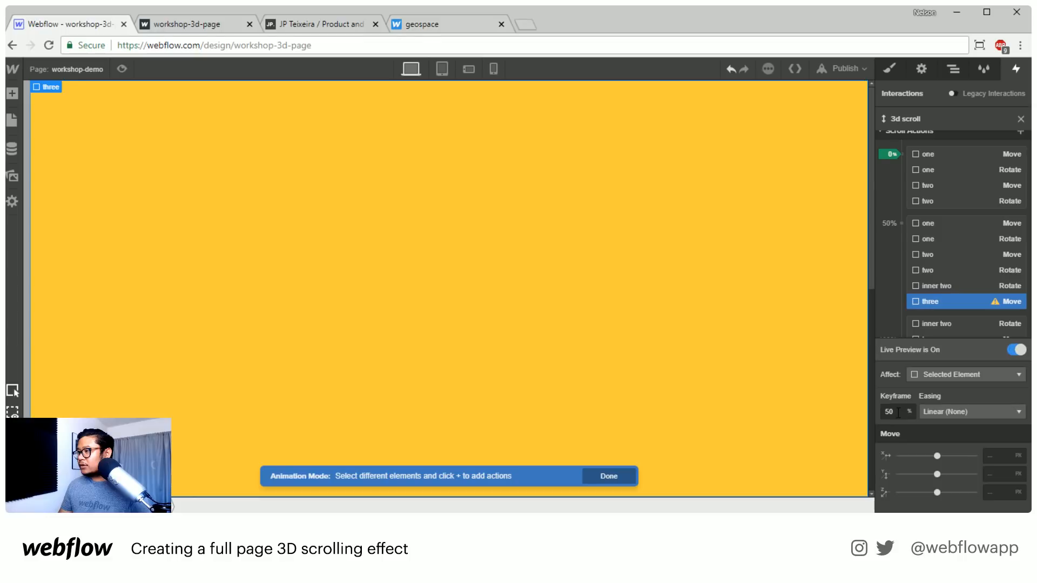
pyautogui.click(992, 478)
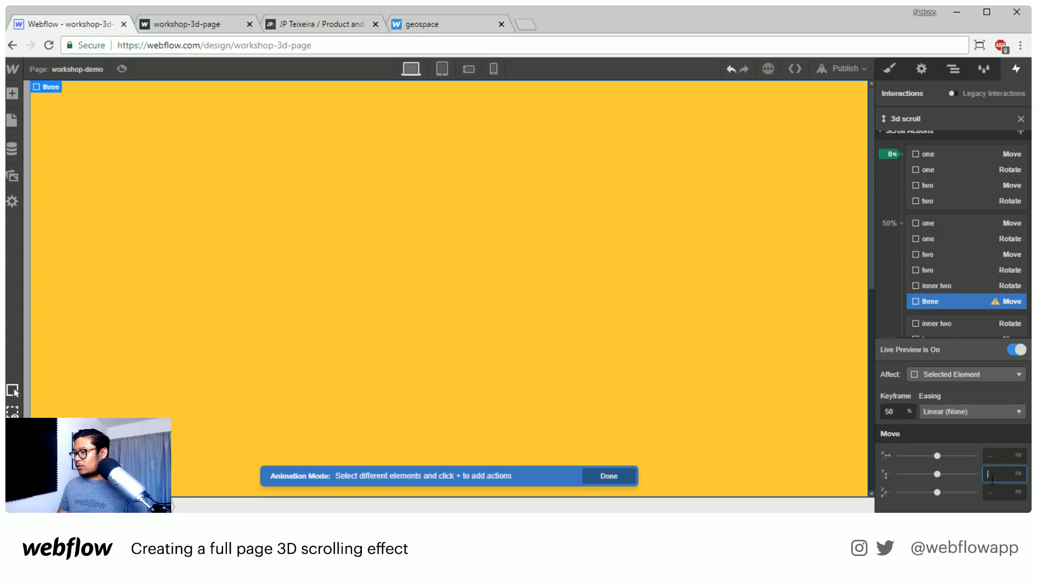
# - Set three's Y move to 100% at the 50% keyframe, and add its move to 0% Y at the 100% keyframe
pyautogui.write('100%')
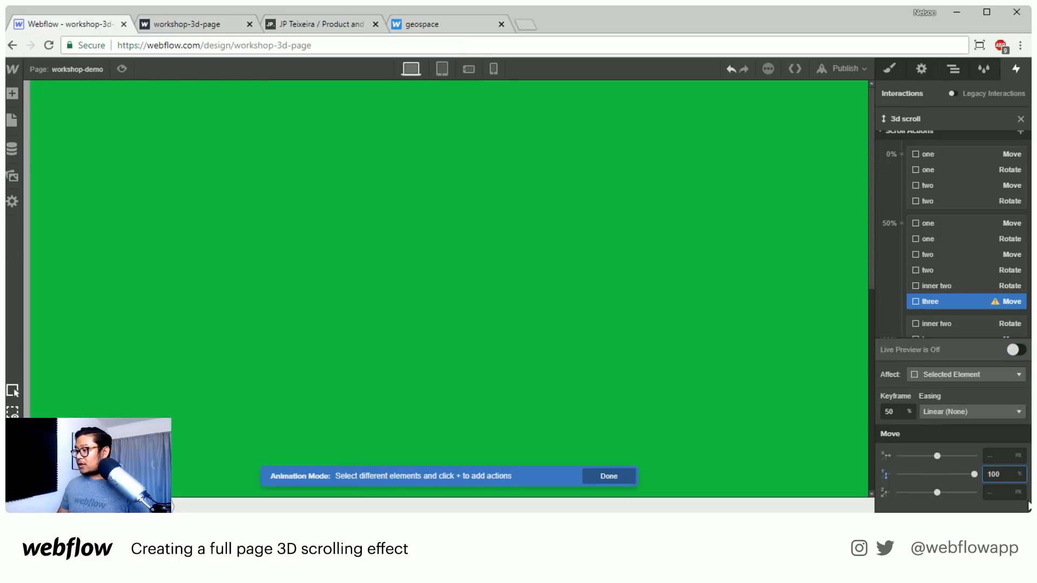
pyautogui.scroll(-1, 952, 277)
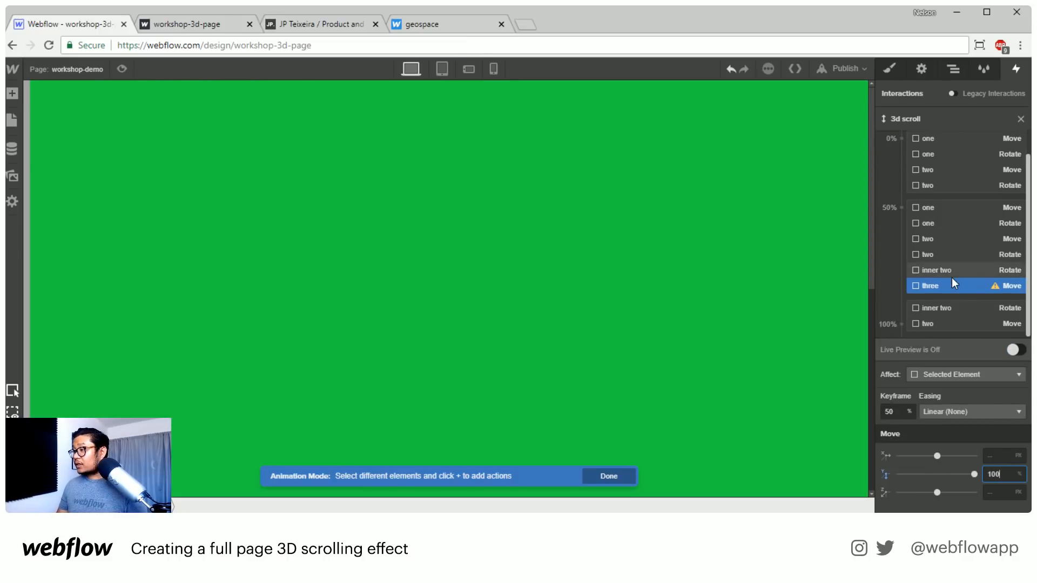
pyautogui.click(900, 323)
pyautogui.click(906, 364)
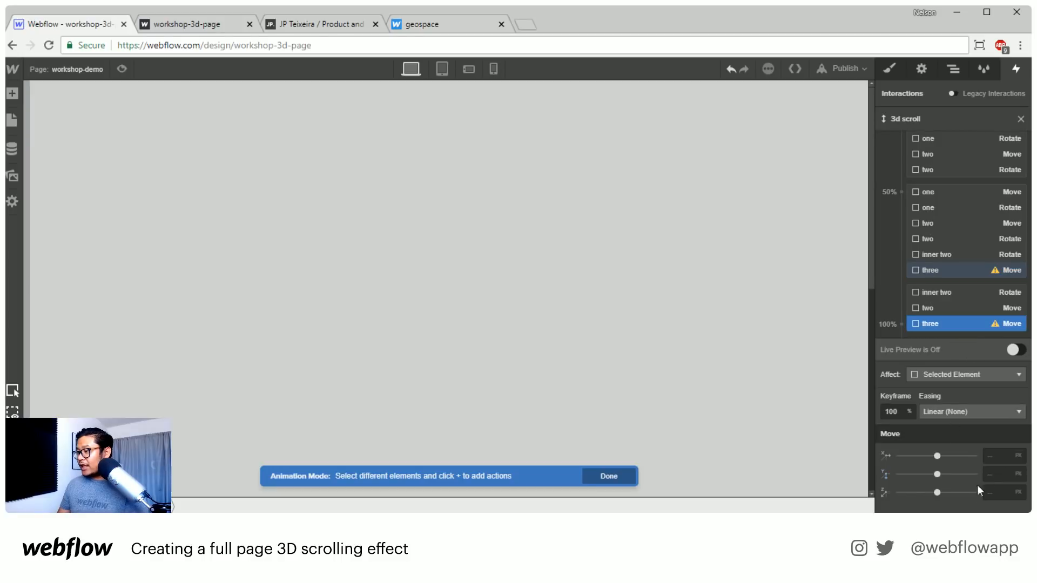
pyautogui.click(991, 475)
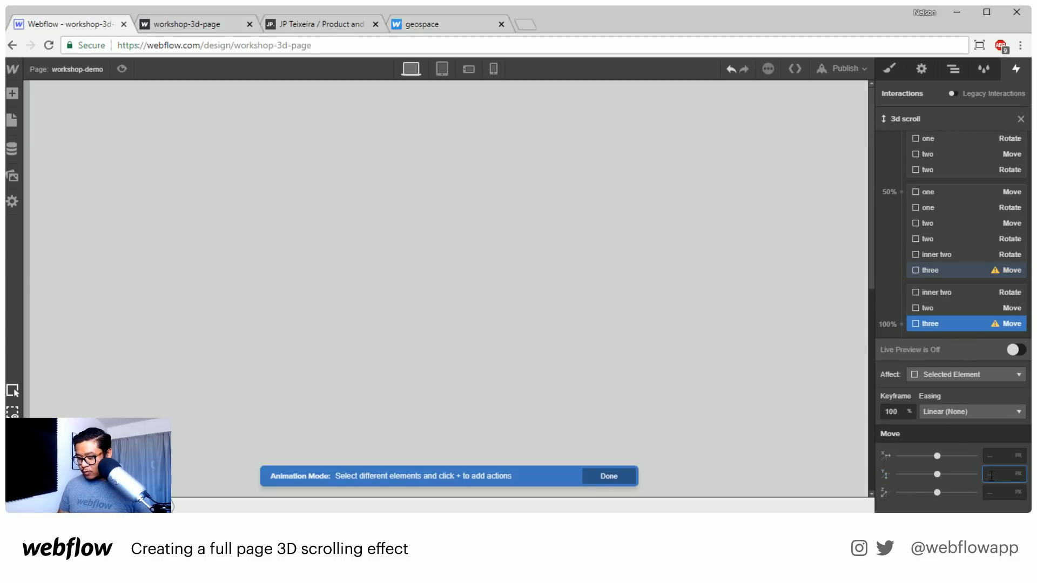
pyautogui.write('0')
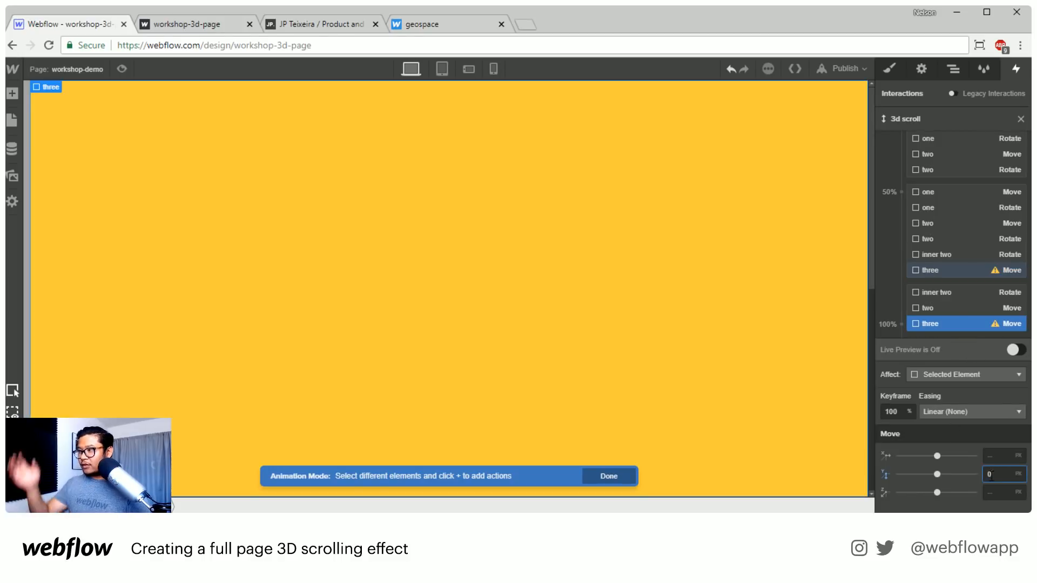
pyautogui.write('%')
pyautogui.press('Return')
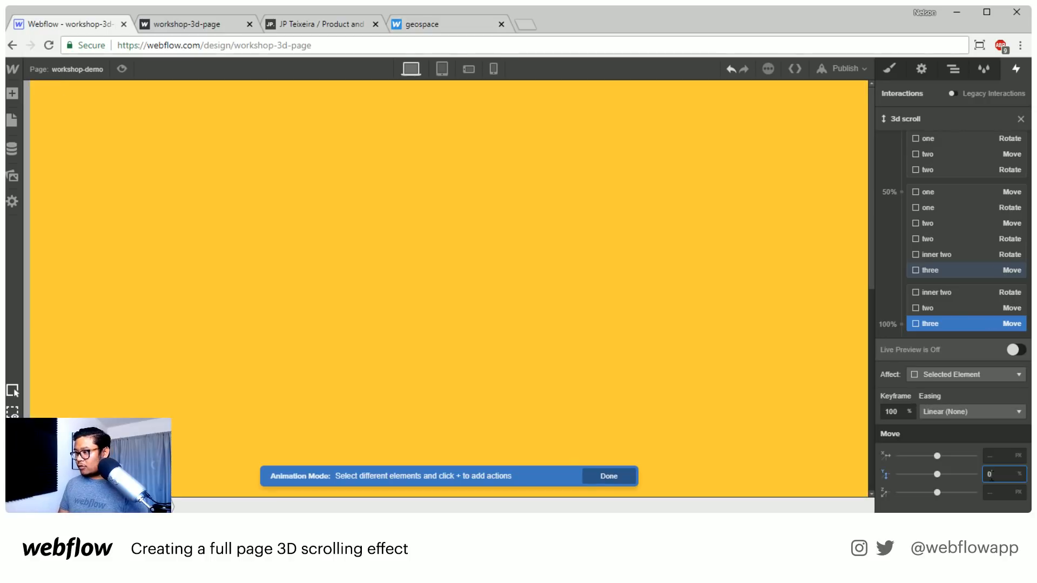
pyautogui.click(1016, 349)
pyautogui.moveTo(870, 89); pyautogui.dragTo(854, 174)
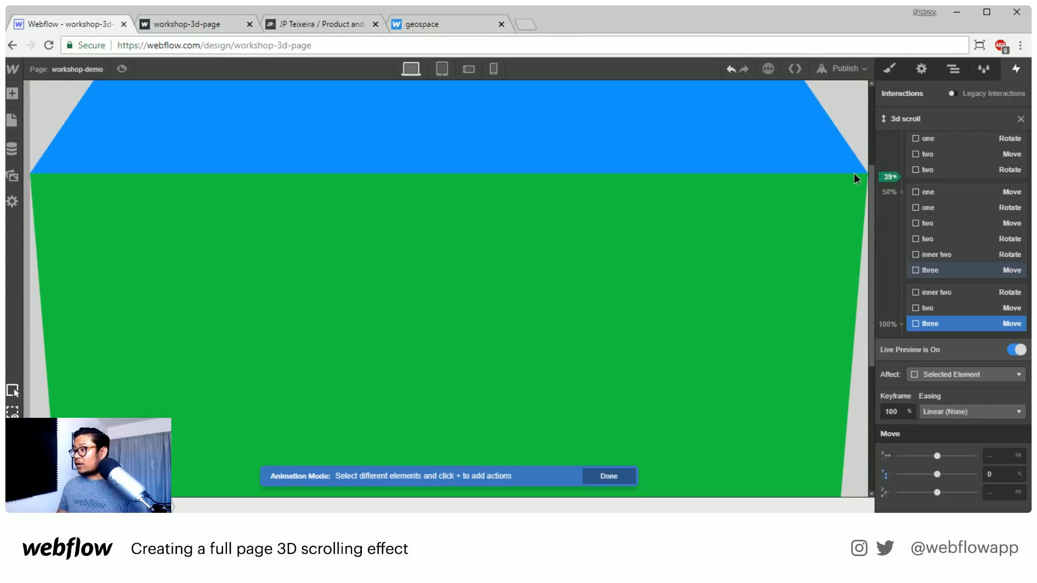
# - Add a Rotate action for three at the 50% keyframe with an X rotation of -70 degrees
pyautogui.click(901, 192)
pyautogui.click(902, 260)
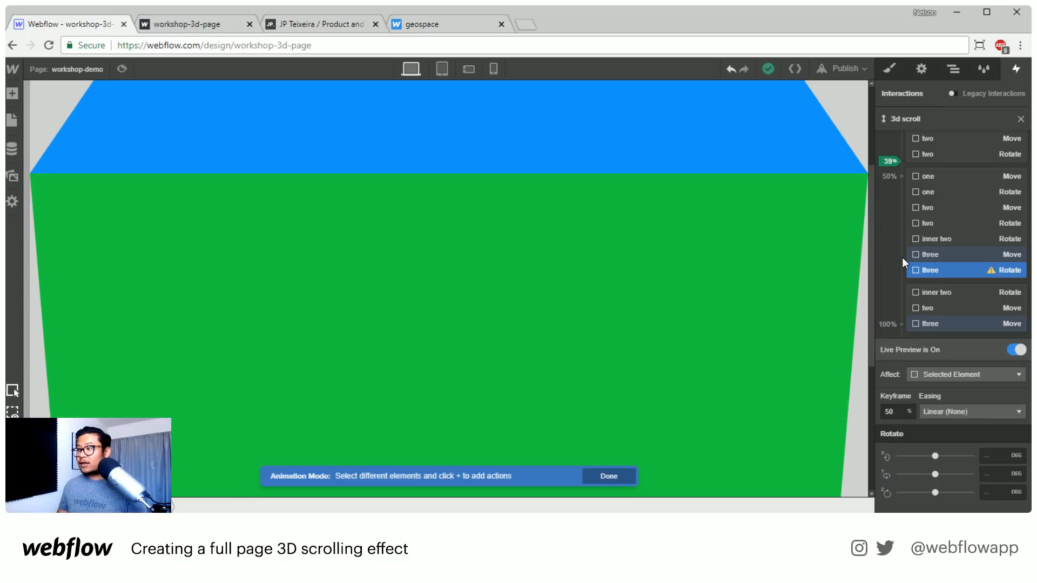
pyautogui.click(996, 456)
pyautogui.write('-70')
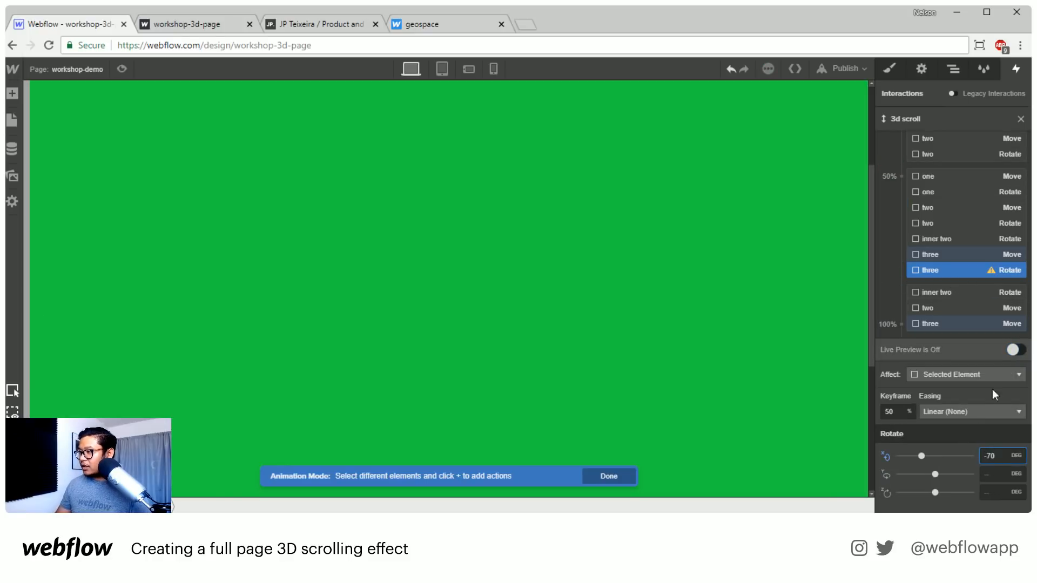
# - Add a Rotate action for three at the 100% keyframe with 0 degrees X rotation, and preview the scroll live
pyautogui.click(901, 324)
pyautogui.click(908, 395)
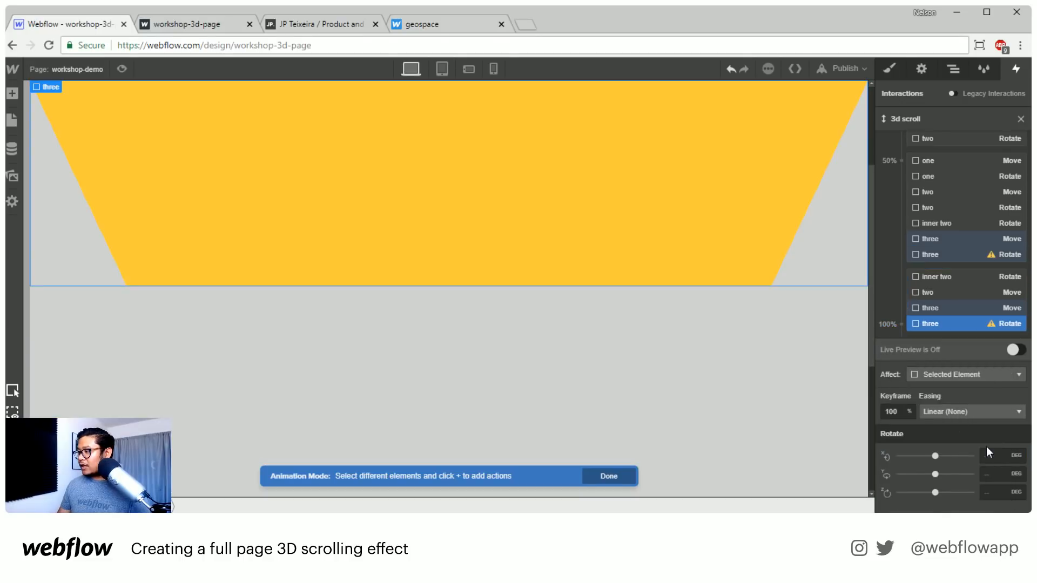
pyautogui.click(988, 455)
pyautogui.write('0')
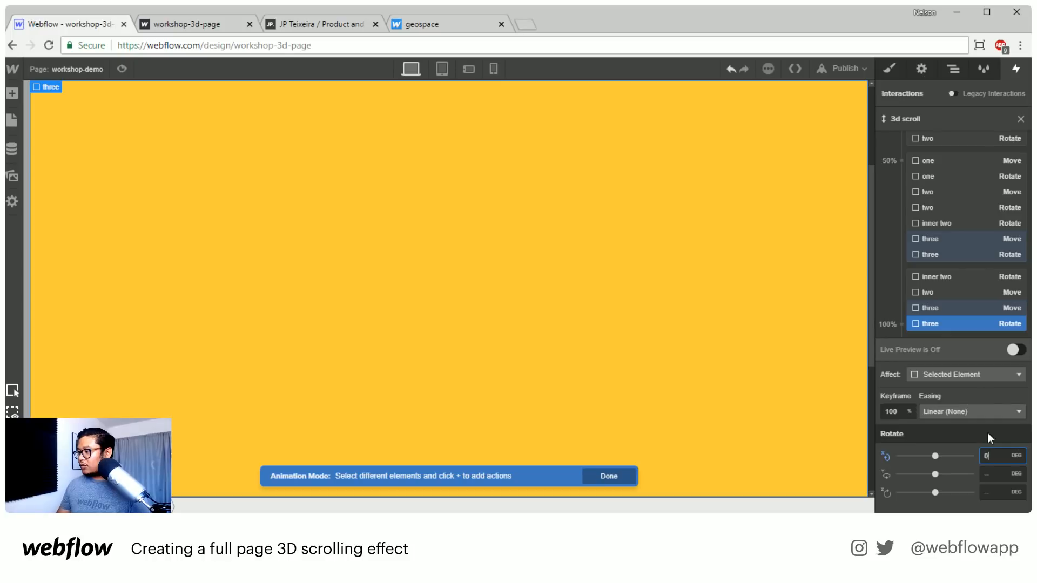
pyautogui.click(1010, 350)
pyautogui.moveTo(867, 190)
pyautogui.mouseDown()
pyautogui.moveTo(879, 80)
pyautogui.moveTo(864, 361)
pyautogui.moveTo(834, 249)
pyautogui.moveTo(841, 97)
pyautogui.mouseUp()
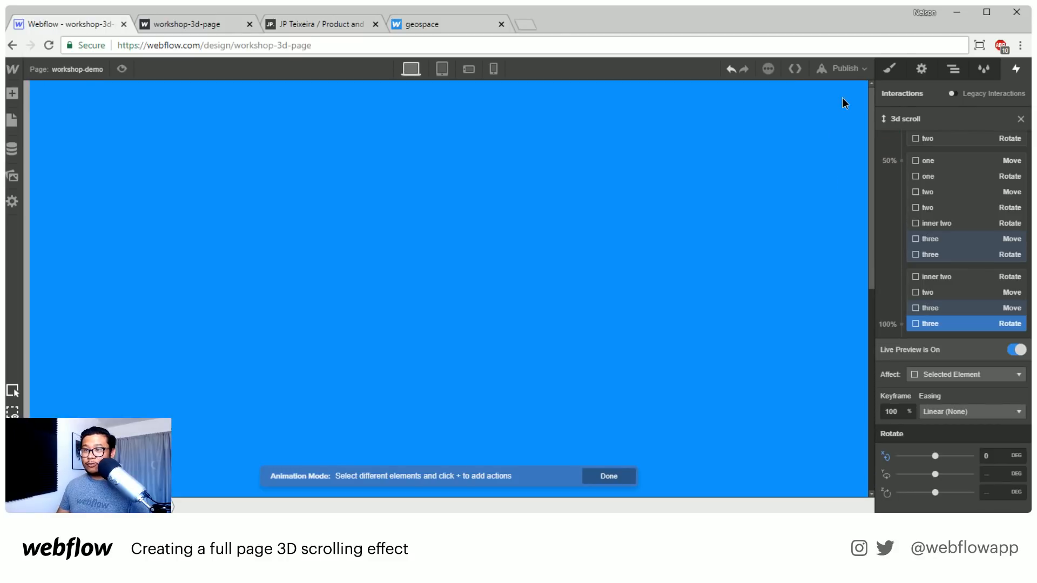
# - Publish the site to workshop-3d-page.webflow.io
pyautogui.click(847, 69)
pyautogui.click(756, 193)
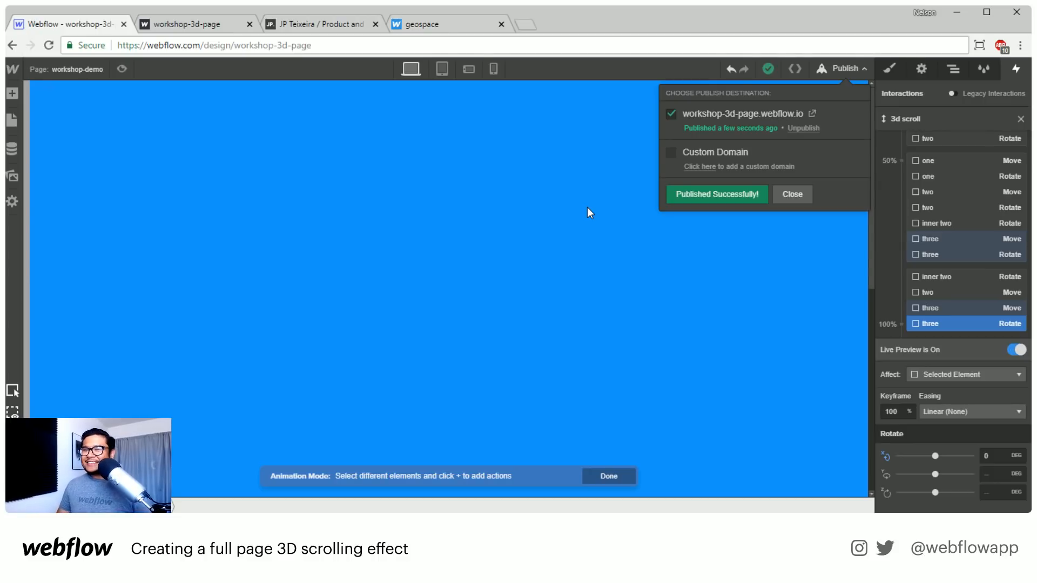
pyautogui.click(785, 195)
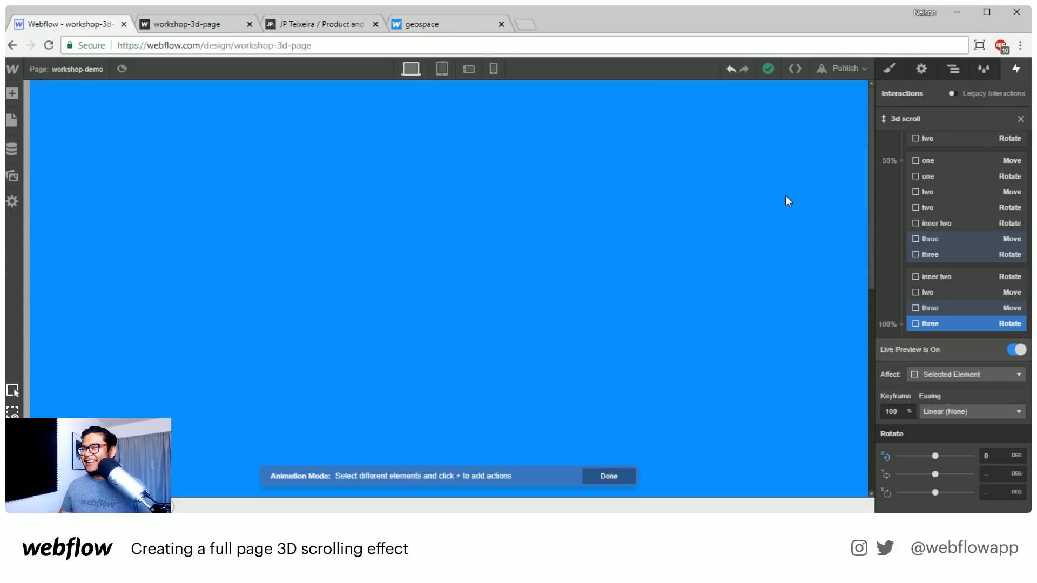
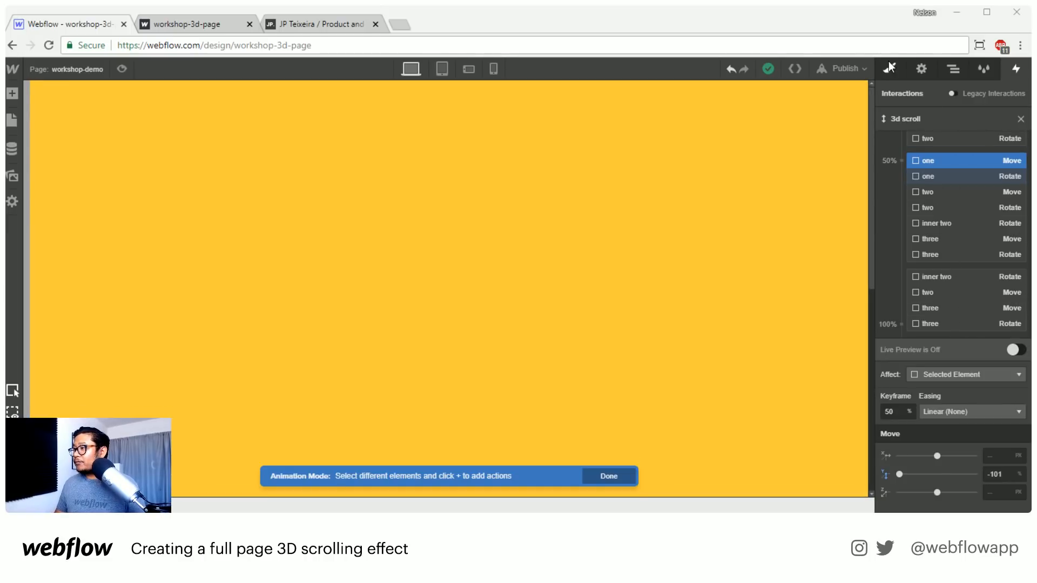
# - Remove the yellow background color from the element three
pyautogui.click(953, 69)
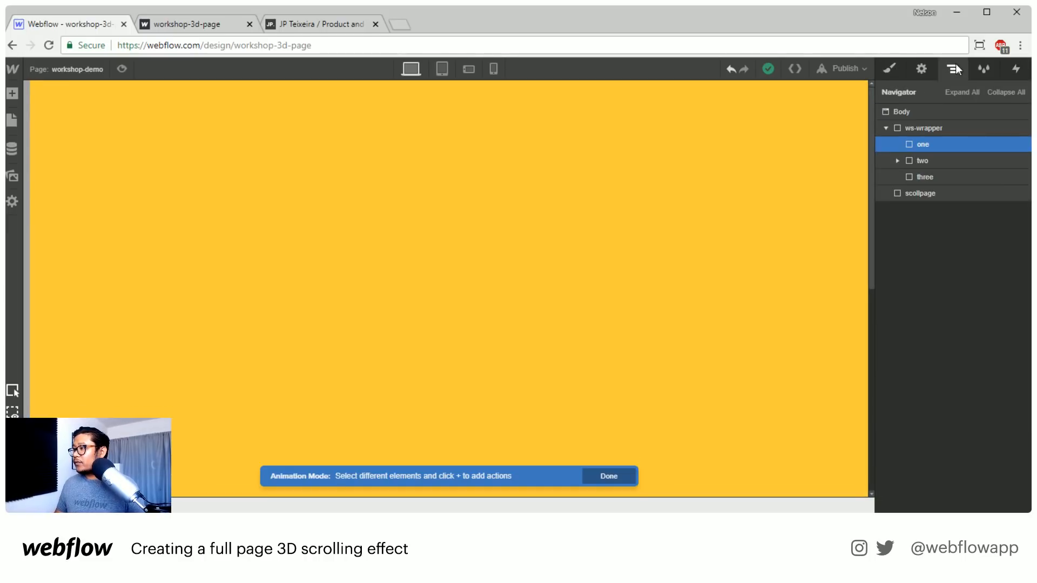
pyautogui.click(935, 177)
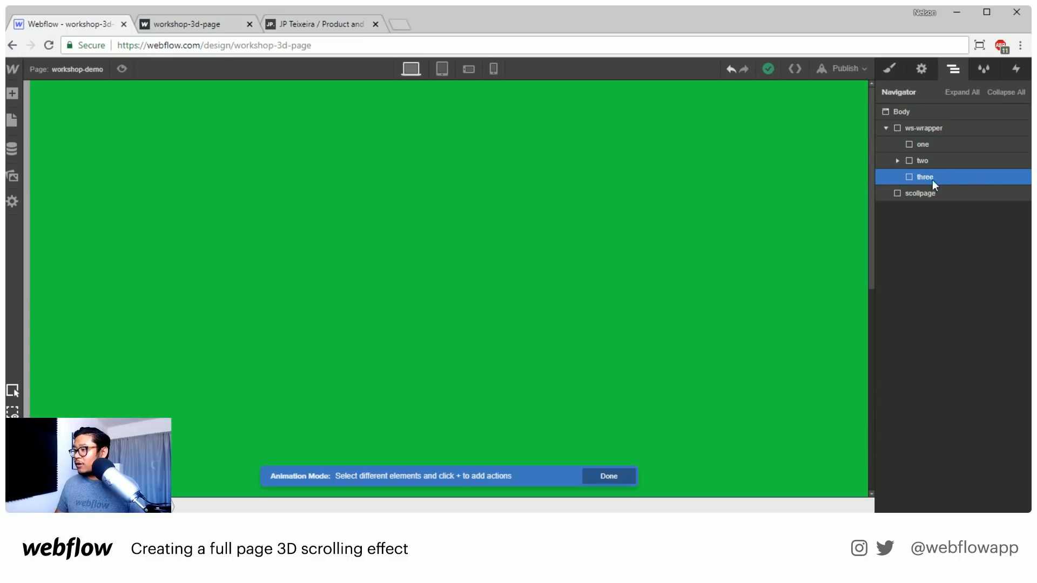
pyautogui.click(890, 68)
pyautogui.scroll(-5, 946, 310)
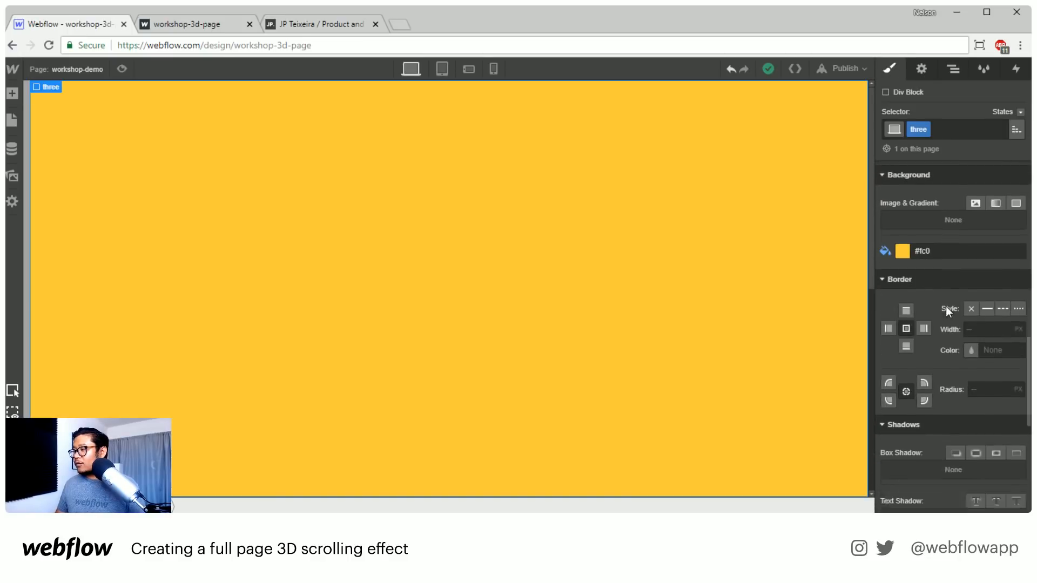
pyautogui.click(886, 225)
pyautogui.click(910, 249)
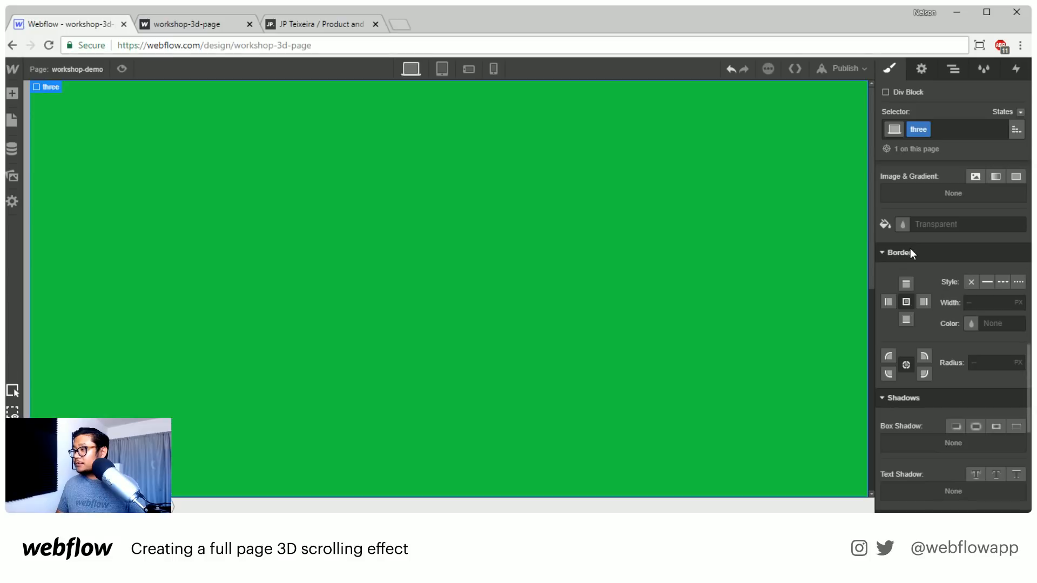
# - Give three a children perspective of 2000 px with its perspective origin at bottom center, 50% and 100%
pyautogui.scroll(2, 913, 295)
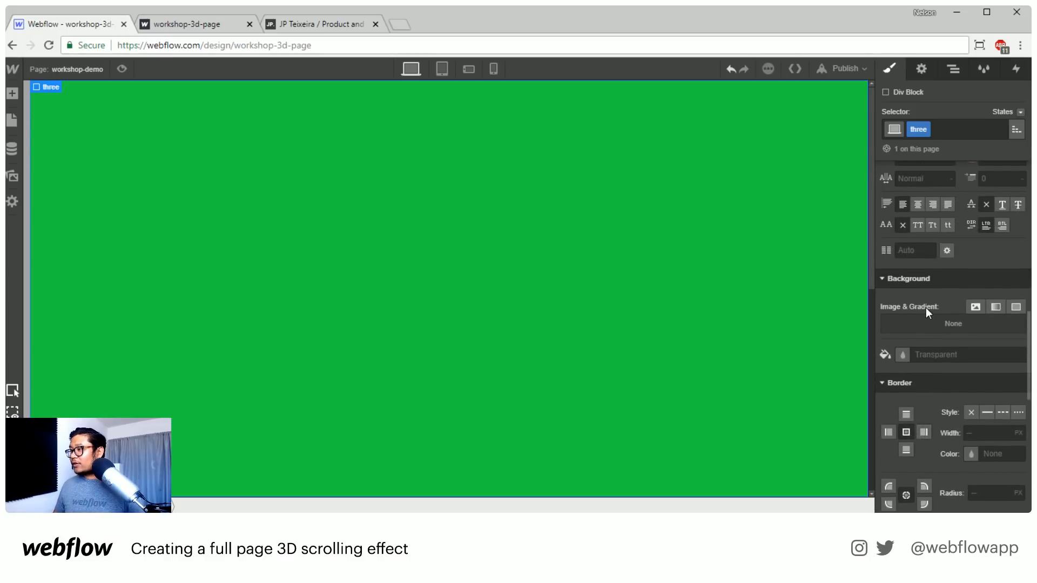
pyautogui.scroll(-2, 925, 307)
pyautogui.scroll(-6, 926, 306)
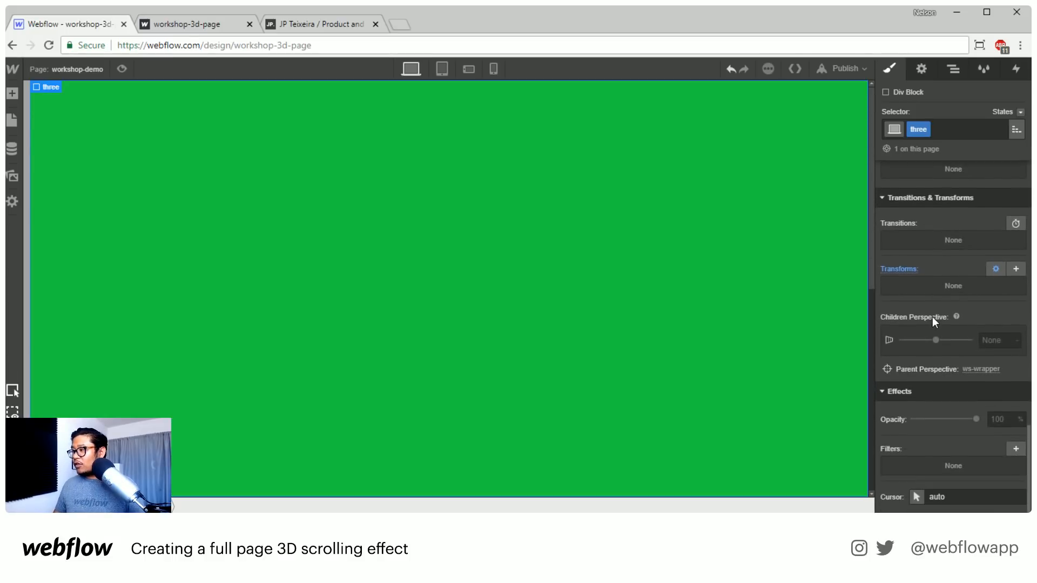
pyautogui.click(995, 335)
pyautogui.write('2000')
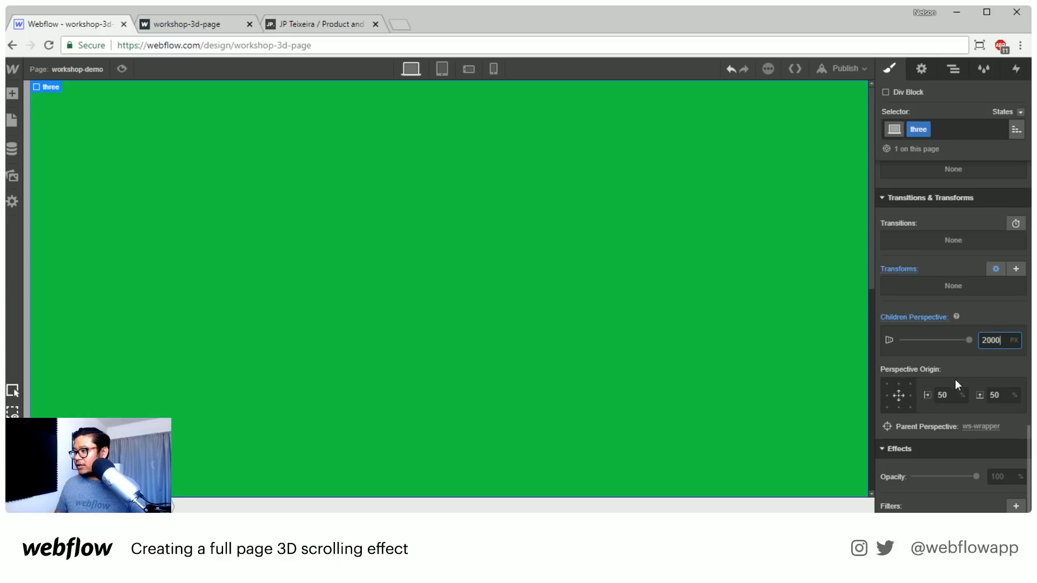
pyautogui.click(897, 407)
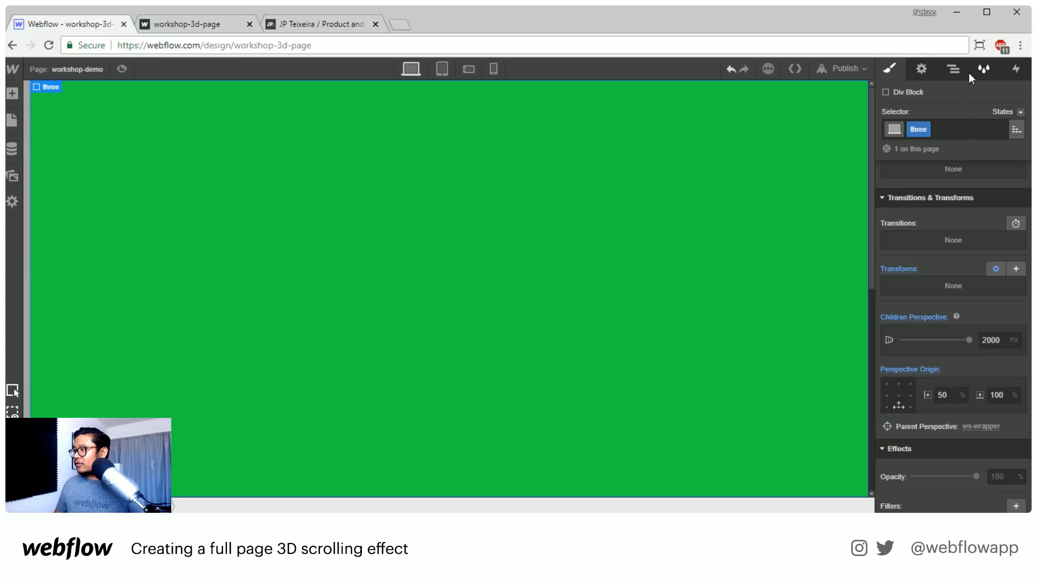
# - Examine the transform and children perspective settings of the element two for comparison
pyautogui.click(953, 70)
pyautogui.click(924, 160)
pyautogui.press('s')
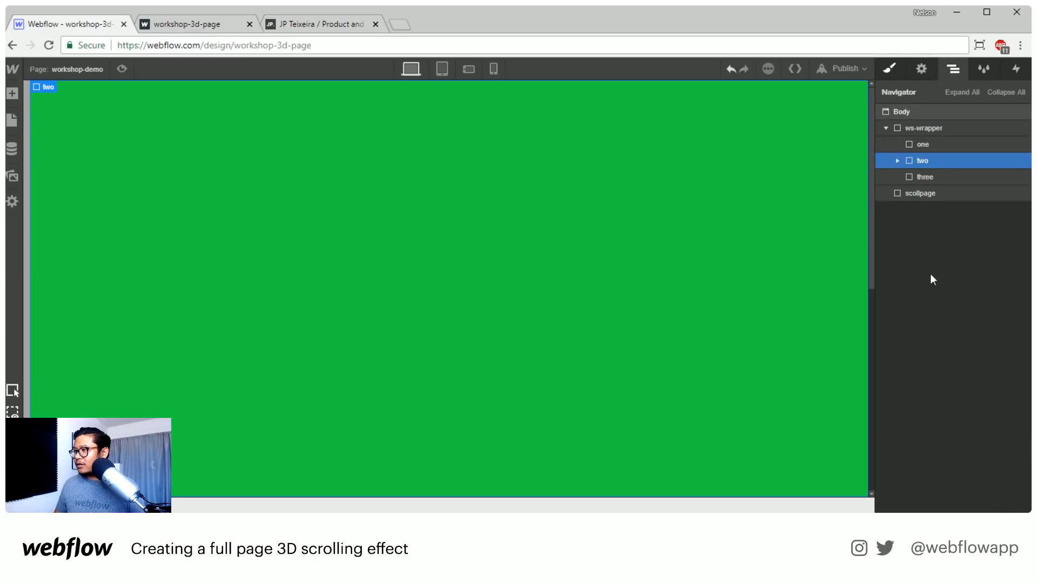
pyautogui.scroll(-10, 942, 301)
pyautogui.scroll(-5, 943, 305)
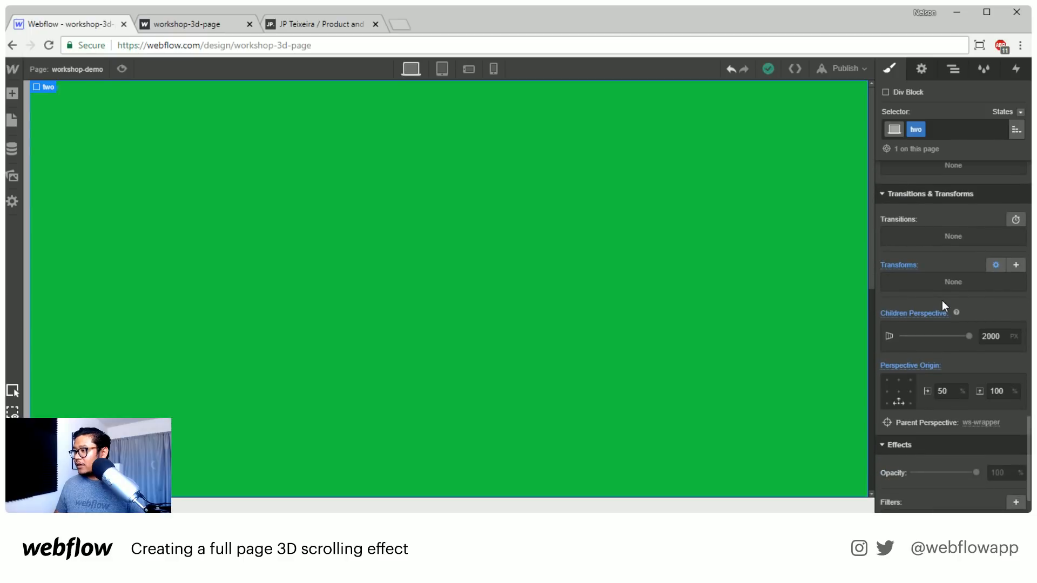
pyautogui.press('h')
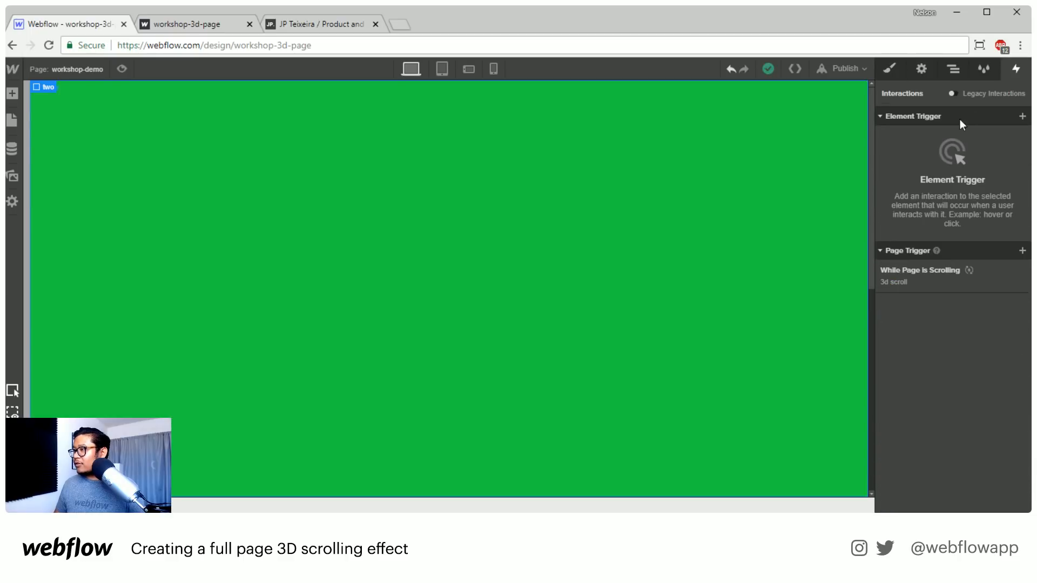
# - Insert a Div Block inside the element three
pyautogui.click(951, 69)
pyautogui.click(924, 175)
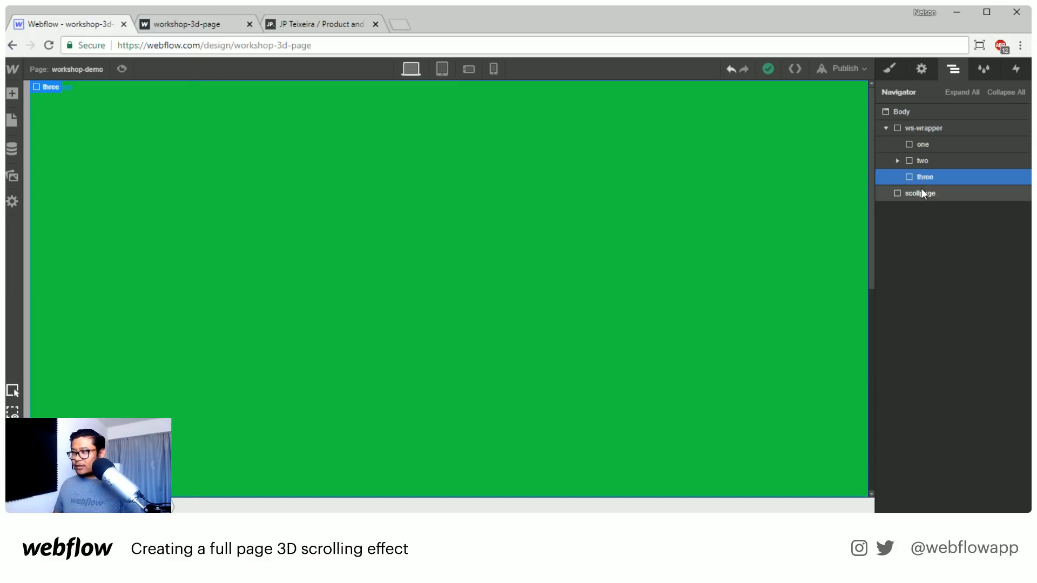
pyautogui.press('a')
pyautogui.moveTo(54, 260); pyautogui.dragTo(939, 190)
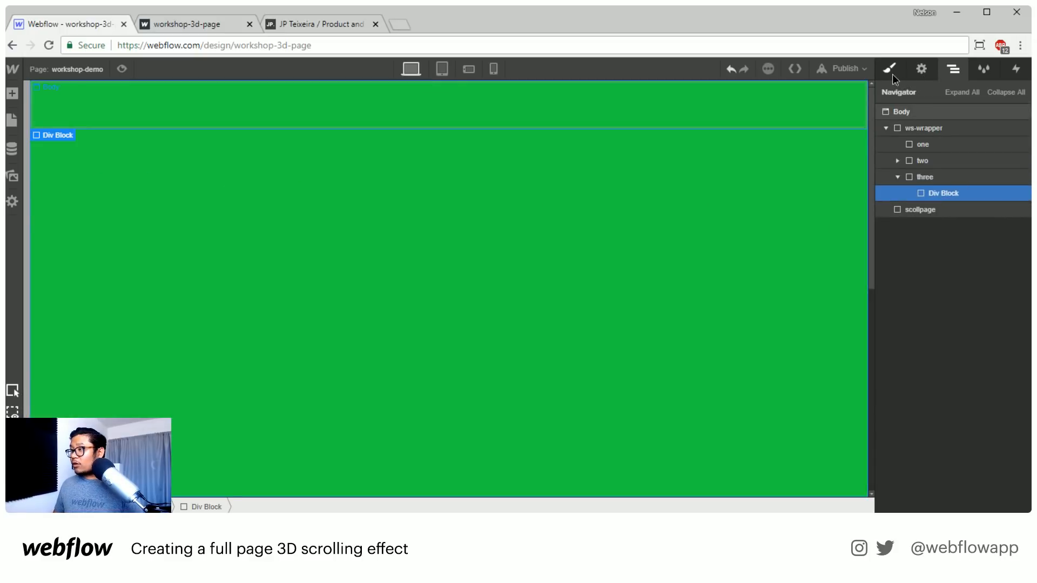
# - Assign the new class "inner three" to the Div Block inside three
pyautogui.click(889, 69)
pyautogui.click(925, 129)
pyautogui.write('inner')
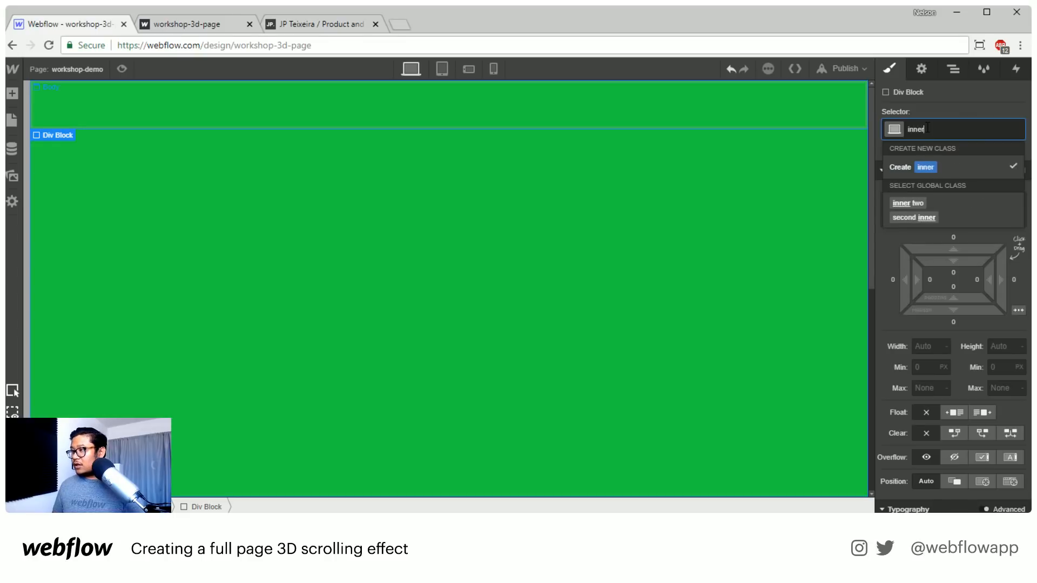
pyautogui.write(' three')
pyautogui.press('Return')
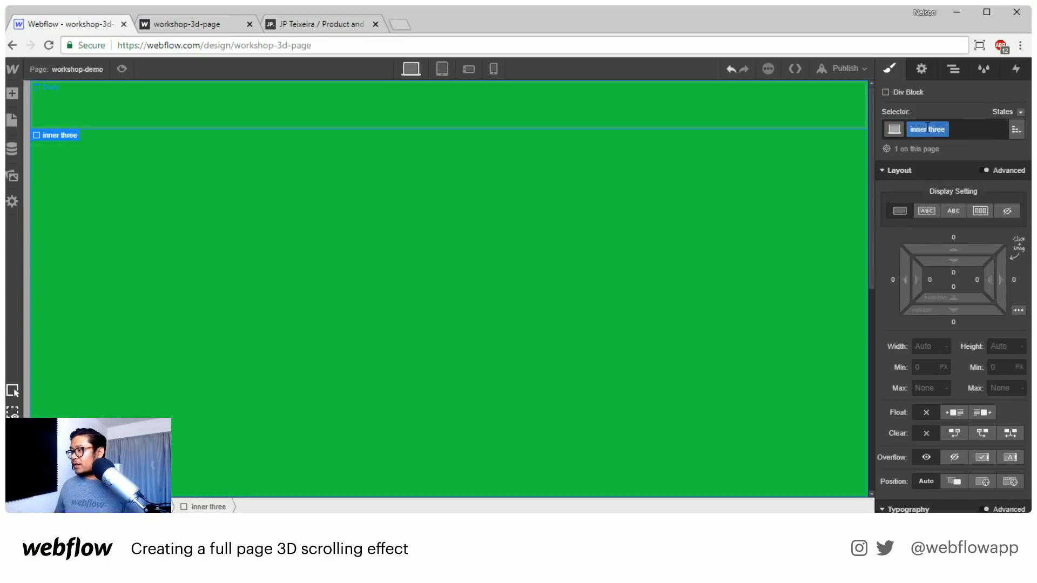
# - Give inner three a fixed position that covers the full area on all sides
pyautogui.click(1004, 483)
pyautogui.scroll(-4, 999, 449)
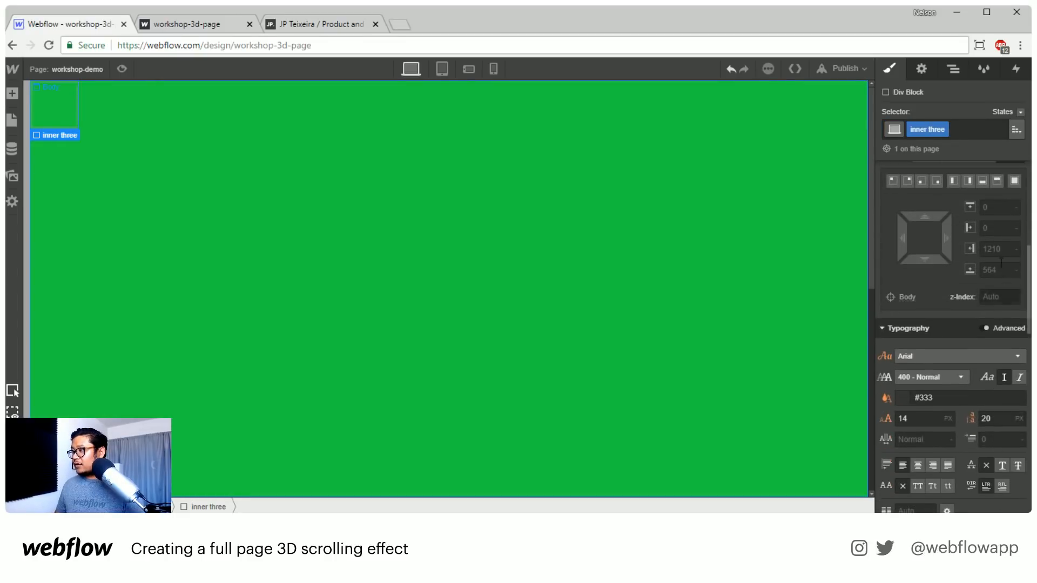
pyautogui.click(1014, 181)
# - Set inner three's transform origin to top center, 50% horizontally and 0% vertically
pyautogui.scroll(-5, 952, 401)
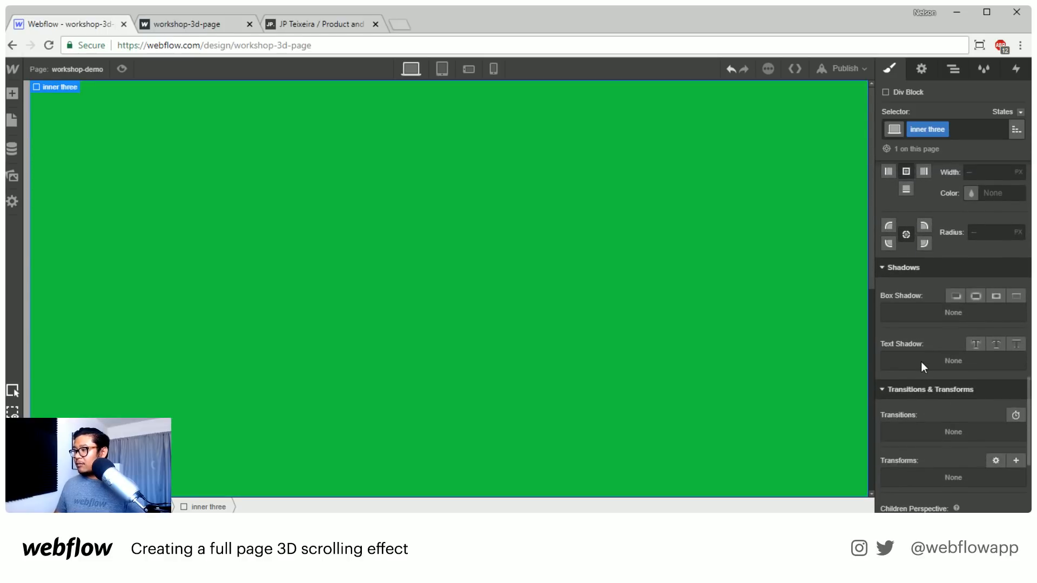
pyautogui.scroll(-2, 921, 362)
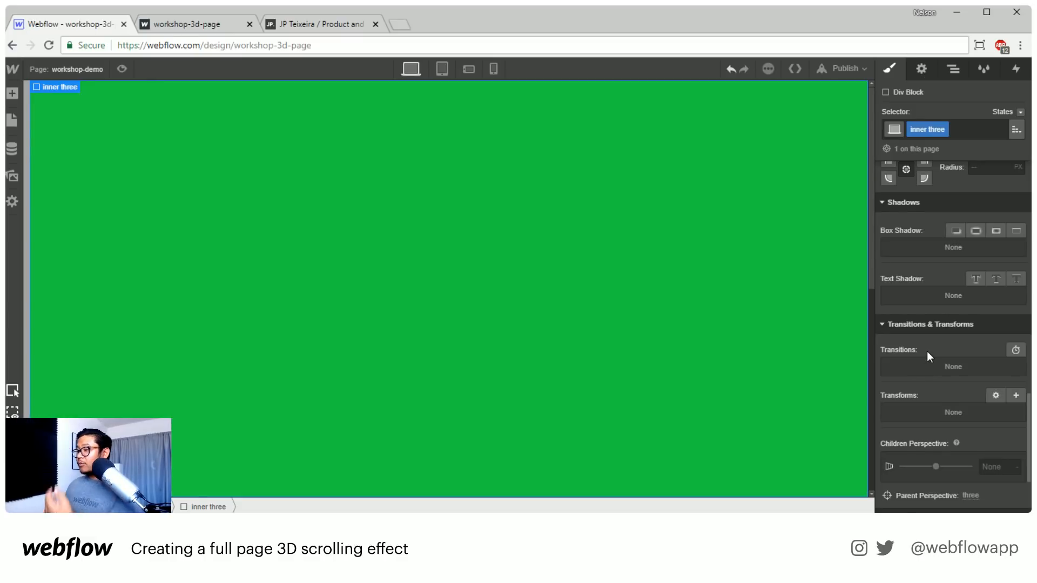
pyautogui.scroll(-3, 927, 351)
pyautogui.click(995, 269)
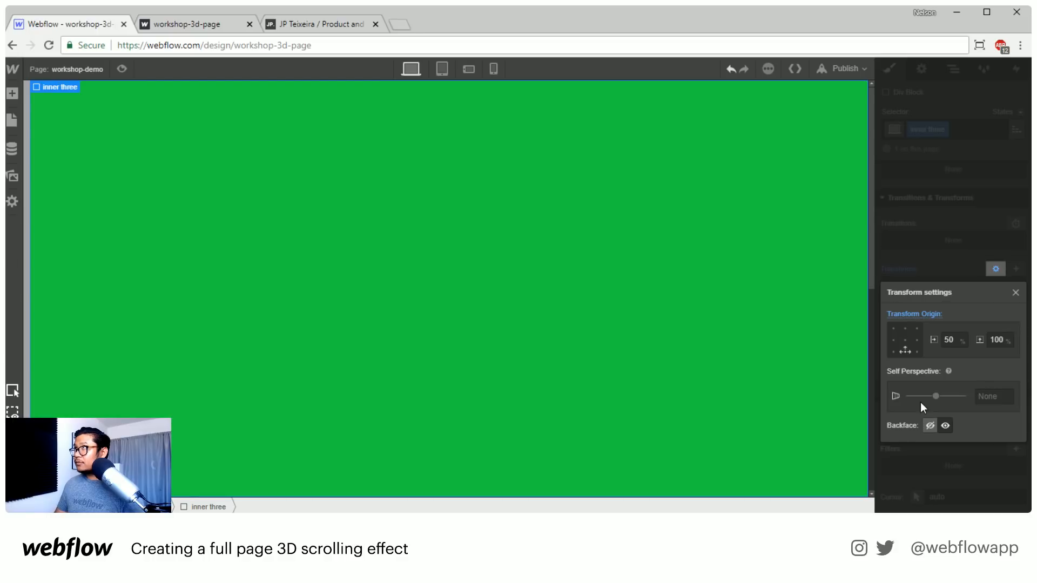
pyautogui.click(905, 327)
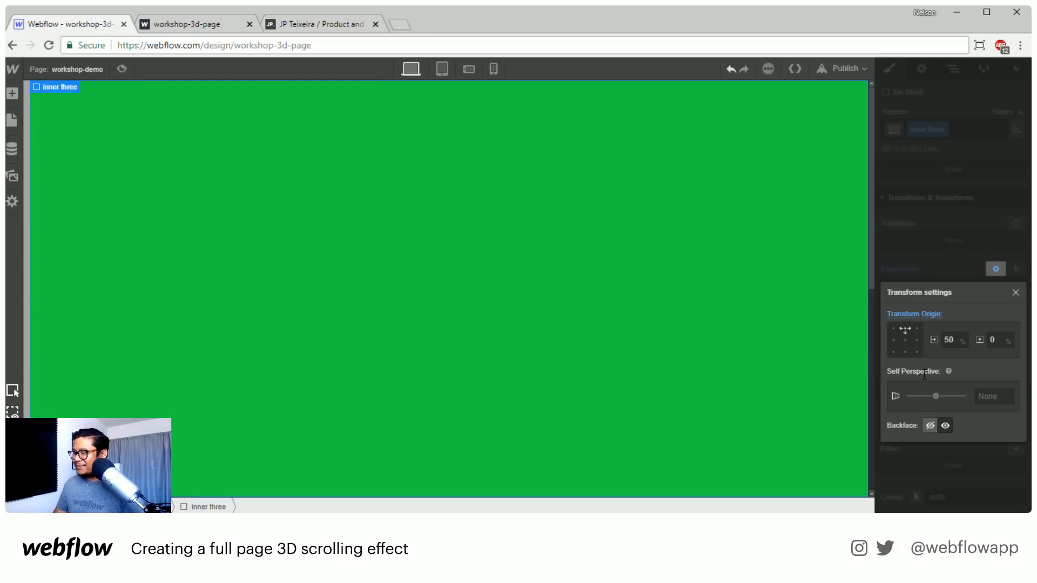
# - Set the background color of the inner three block to orange
pyautogui.click(928, 251)
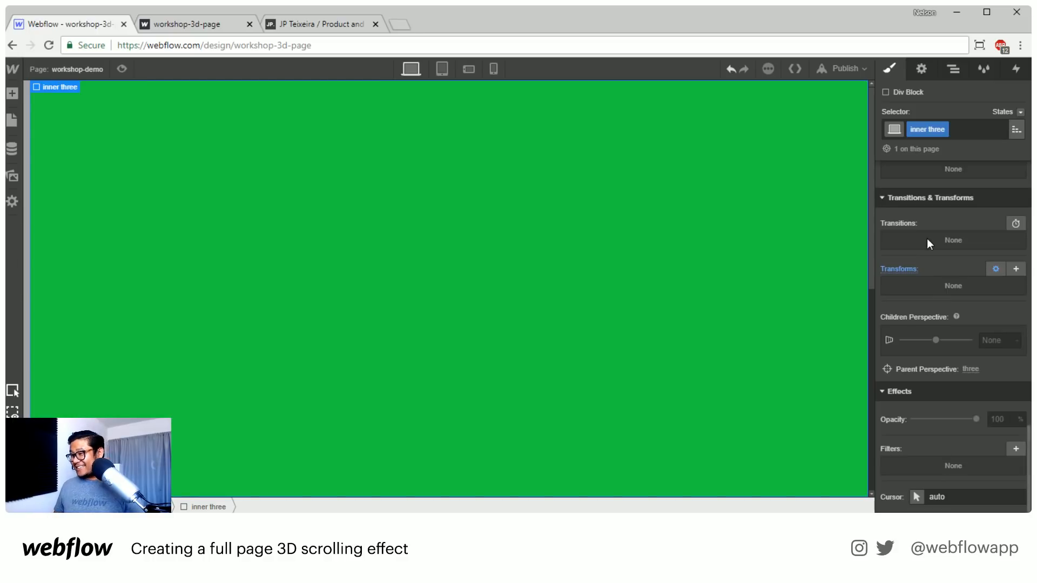
pyautogui.click(953, 69)
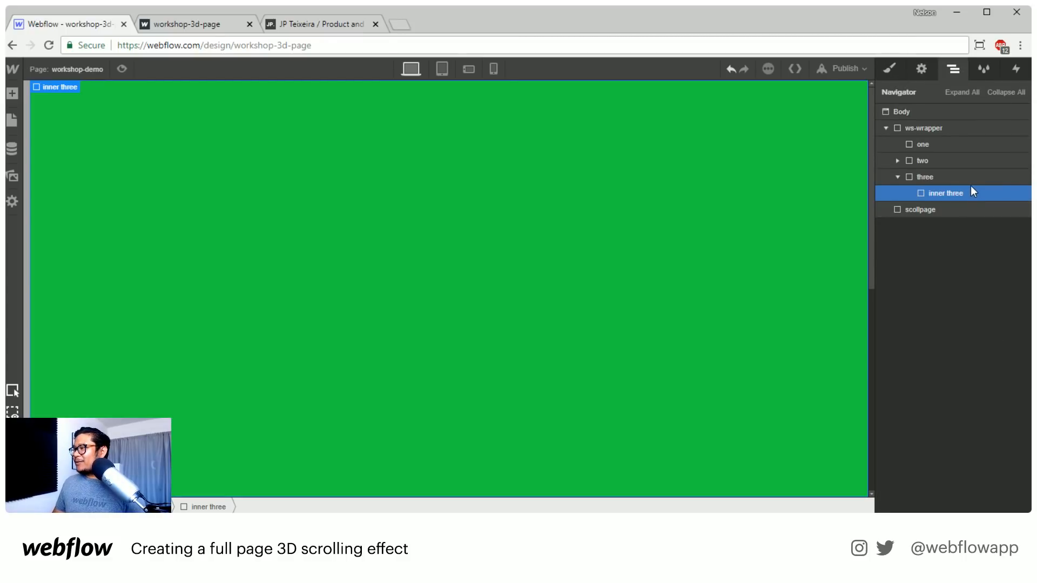
pyautogui.click(889, 69)
pyautogui.scroll(-6, 967, 275)
pyautogui.click(905, 354)
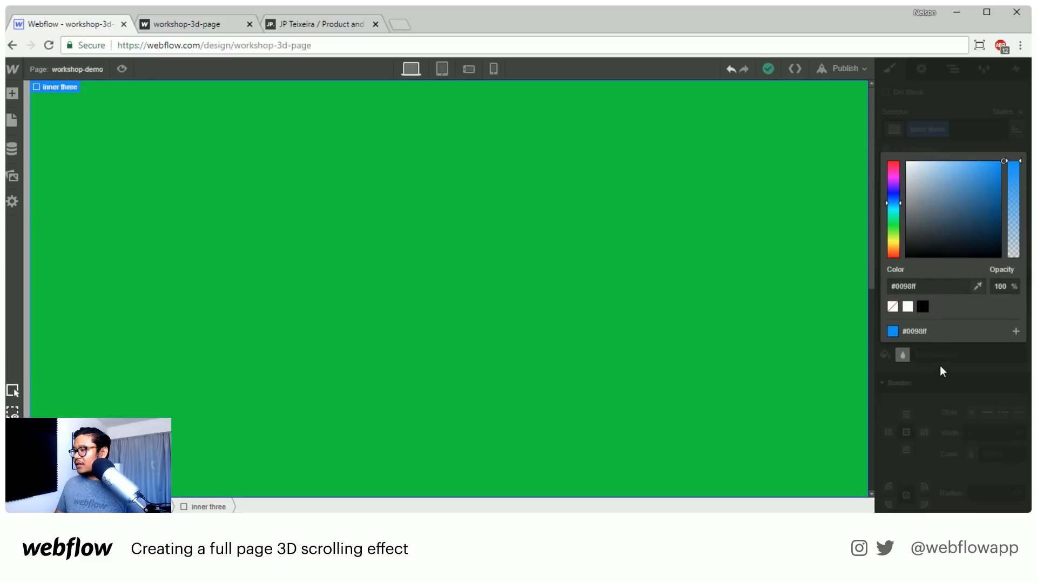
pyautogui.click(942, 286)
pyautogui.press('Return')
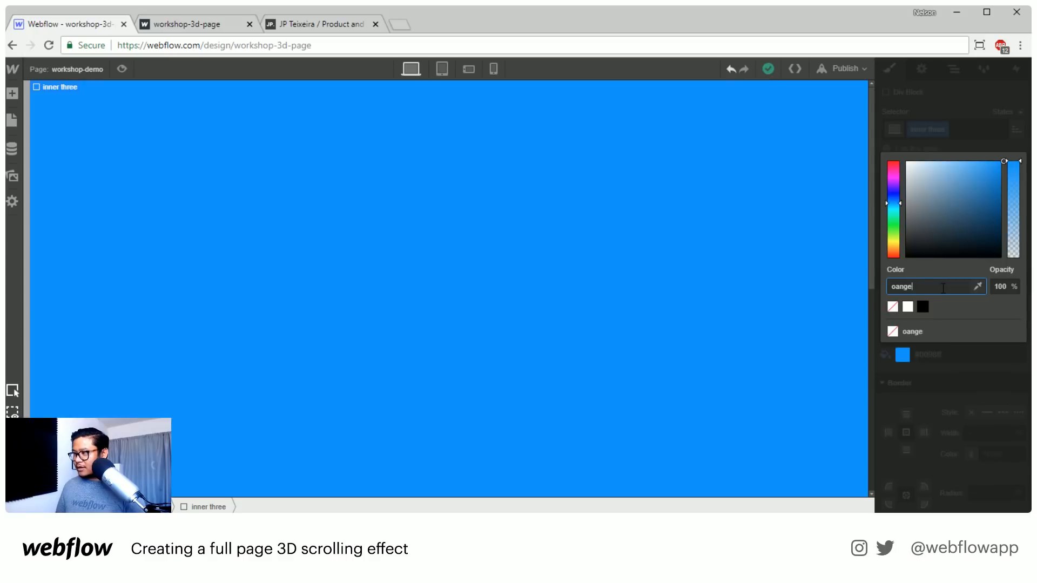
pyautogui.click(929, 354)
pyautogui.write('orange')
pyautogui.press('Return')
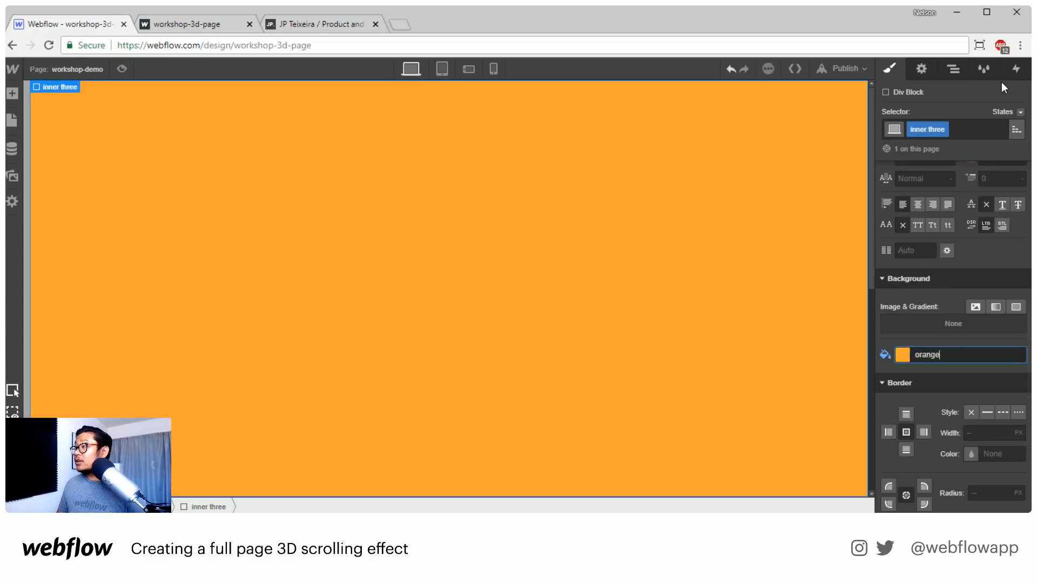
# - In the 3d scroll animation, move all actions of the 50% keyframe to 25%
pyautogui.click(1015, 68)
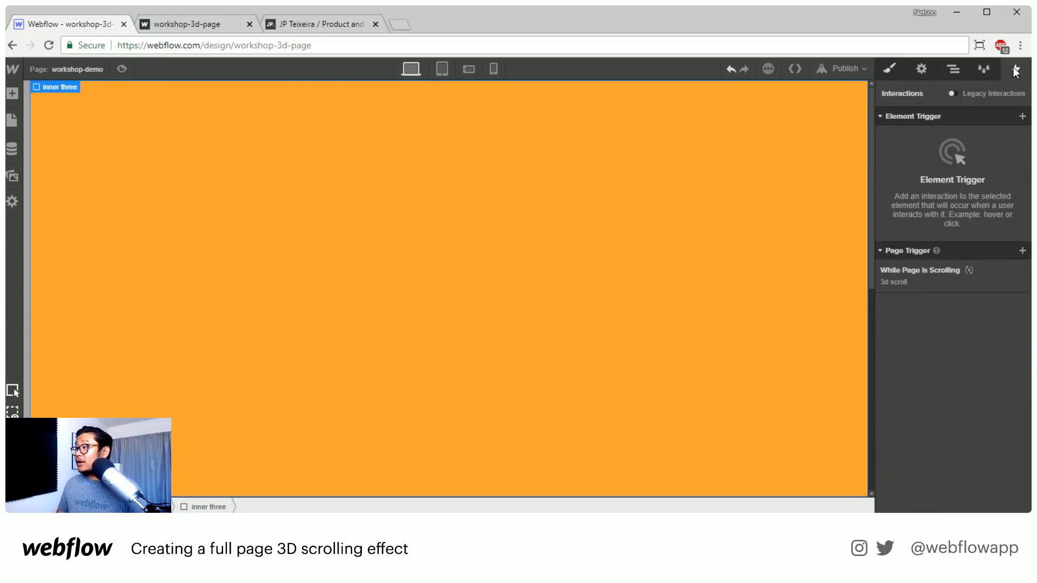
pyautogui.click(909, 276)
pyautogui.click(917, 238)
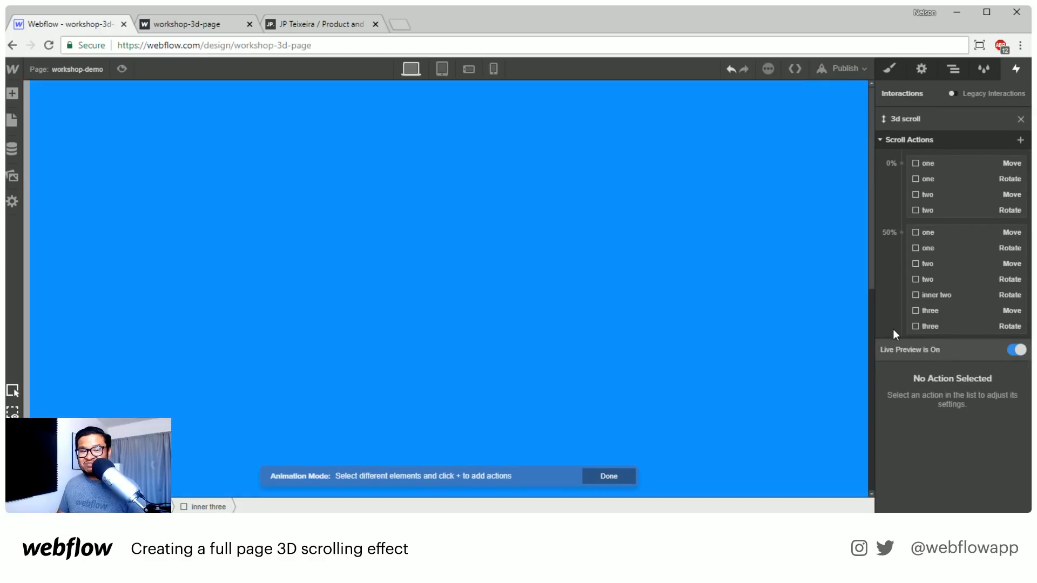
pyautogui.scroll(-1, 950, 285)
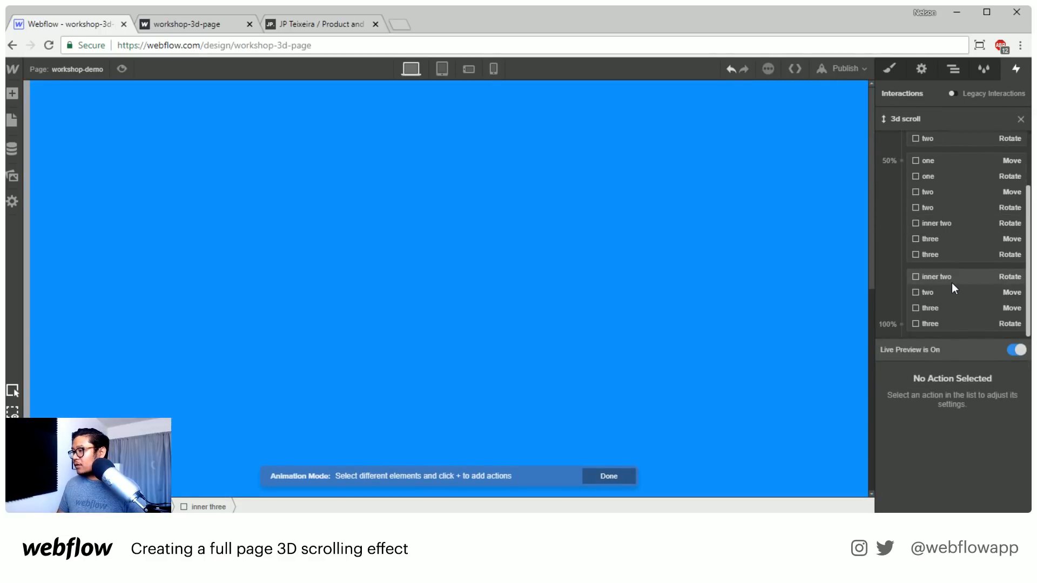
pyautogui.click(935, 161)
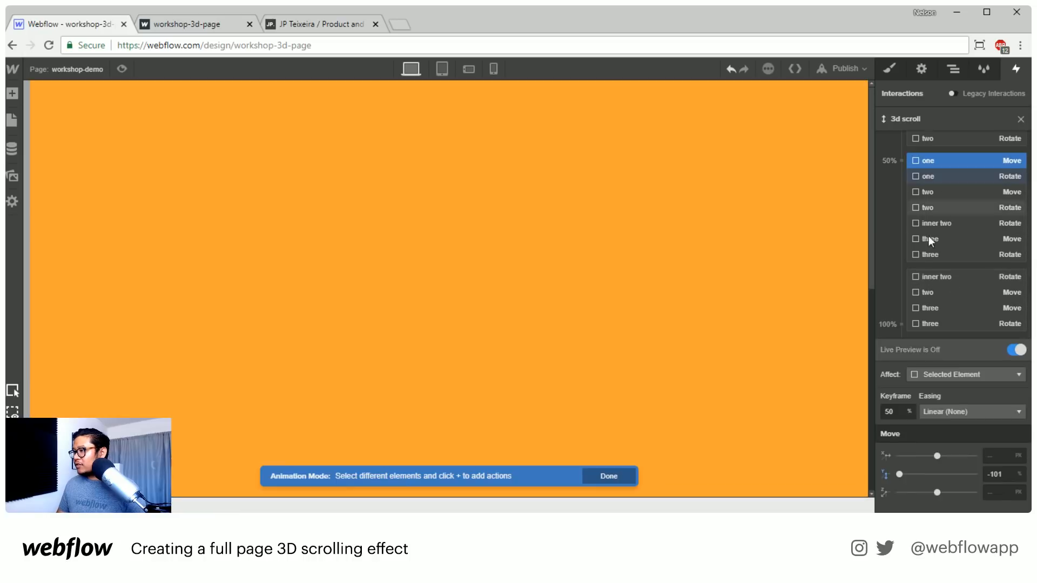
pyautogui.keyDown('shift'); pyautogui.click(930, 250); pyautogui.keyUp('shift')
pyautogui.click(901, 413)
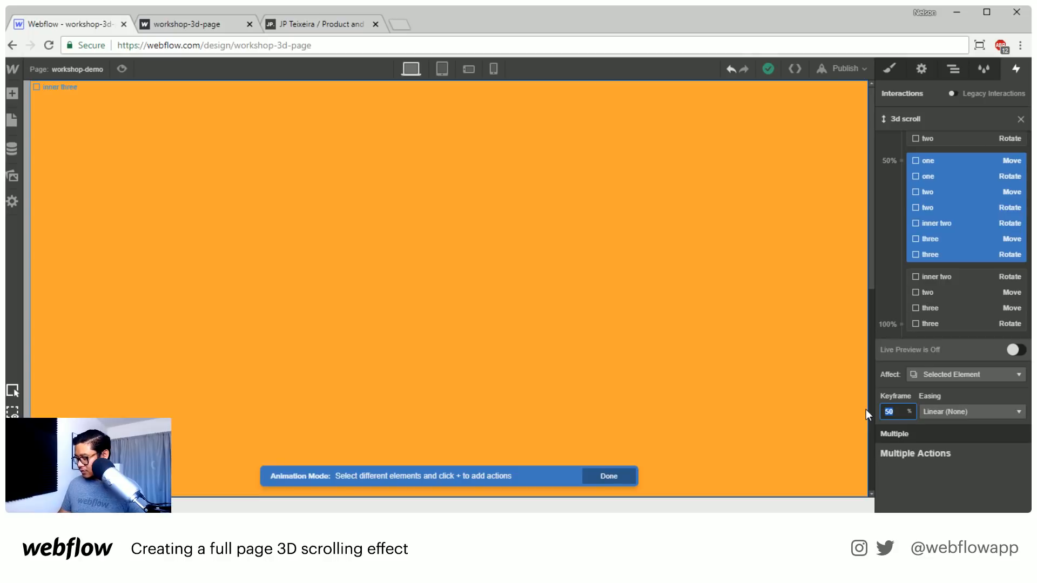
pyautogui.write('25')
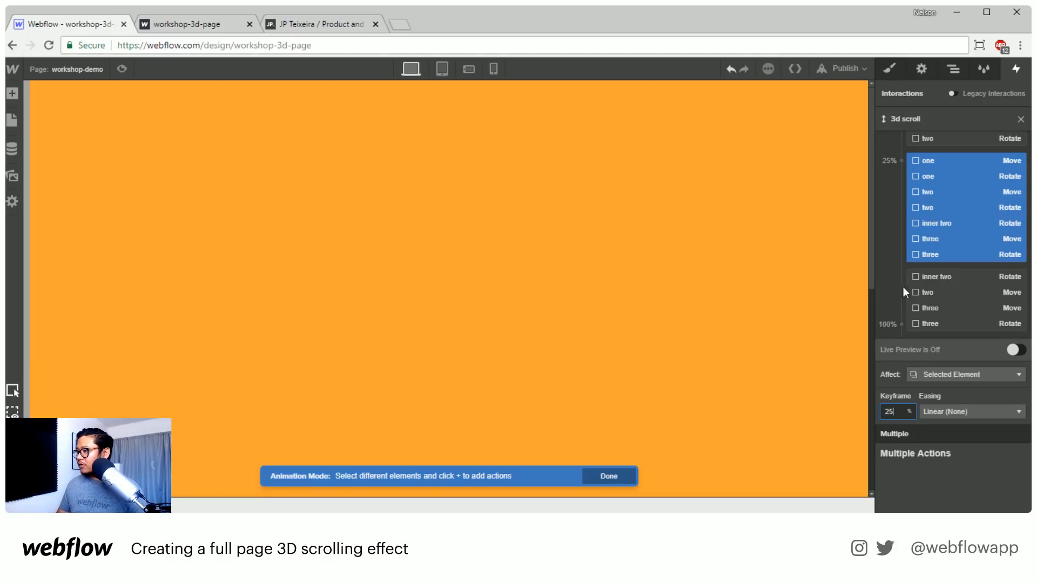
# - Move the 100% keyframe's inner two, two and three actions to 75%, and preview the scroll animation live
pyautogui.click(927, 279)
pyautogui.keyDown('shift'); pyautogui.click(928, 324); pyautogui.keyUp('shift')
pyautogui.click(901, 411)
pyautogui.write('75')
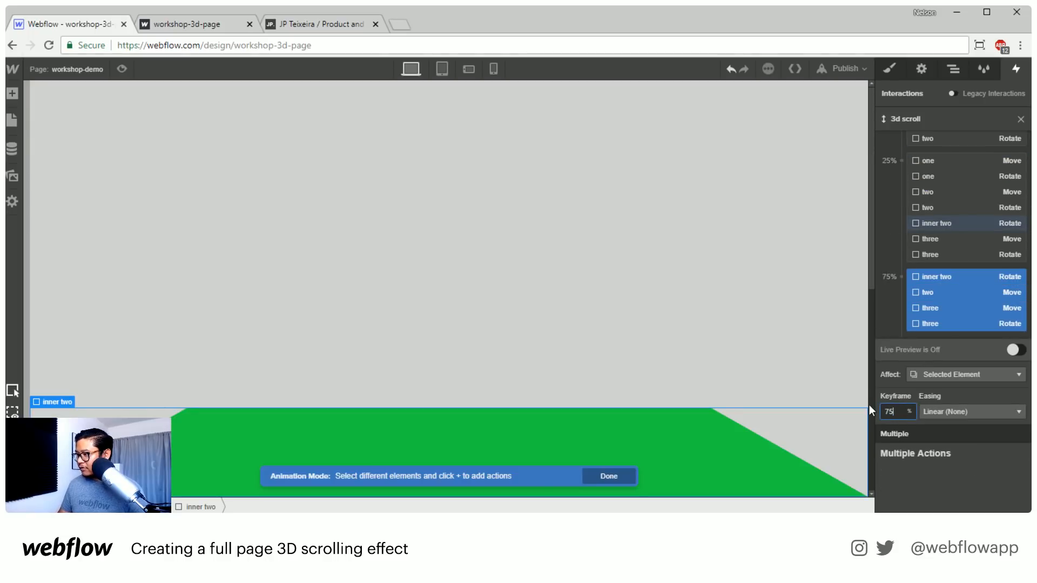
pyautogui.click(1017, 350)
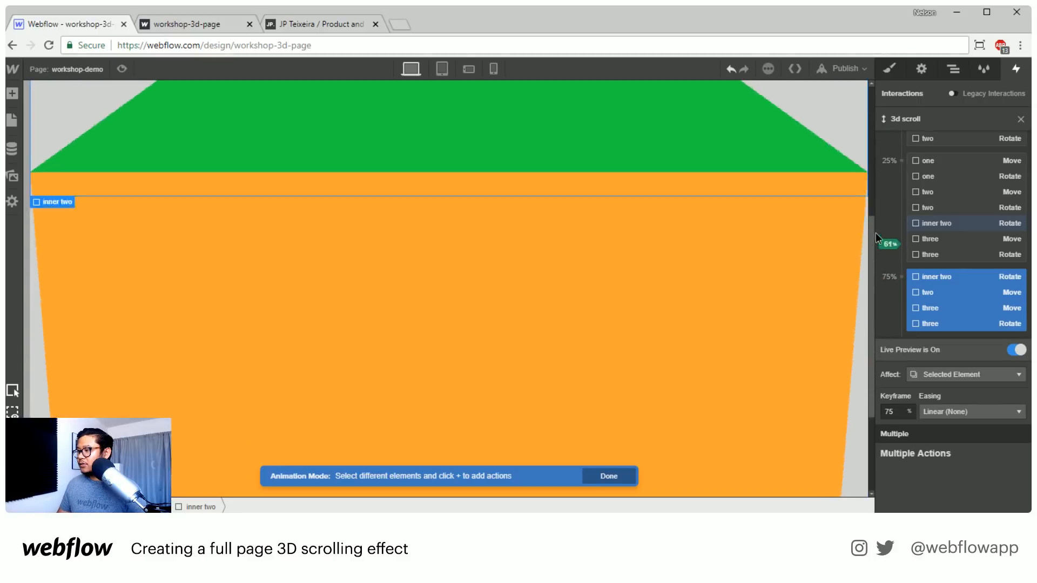
pyautogui.scroll(-1, 1002, 290)
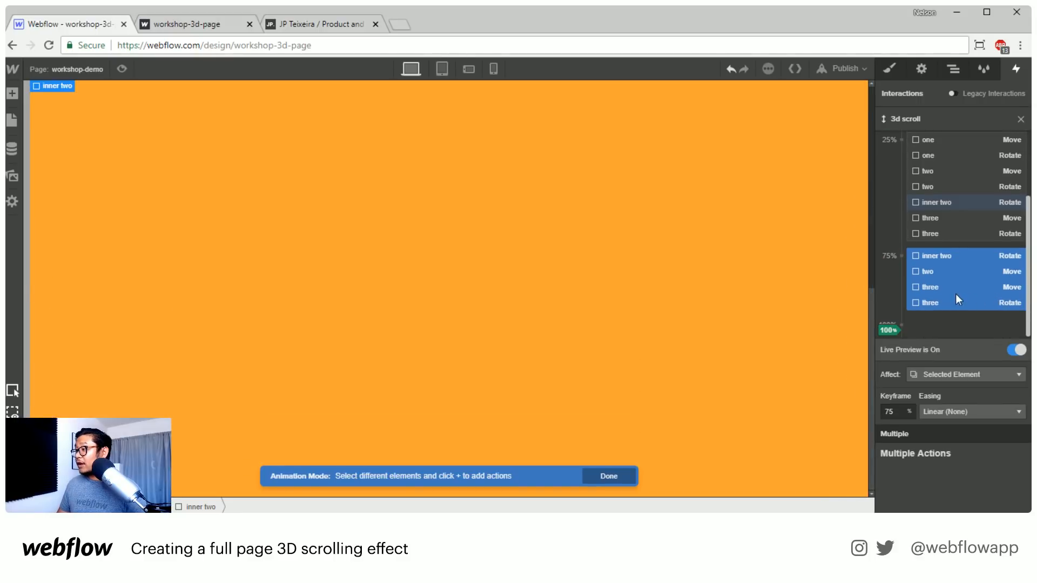
# - Add a Rotate action for inner three at the 75% keyframe with an X rotation of 0 degrees
pyautogui.click(954, 68)
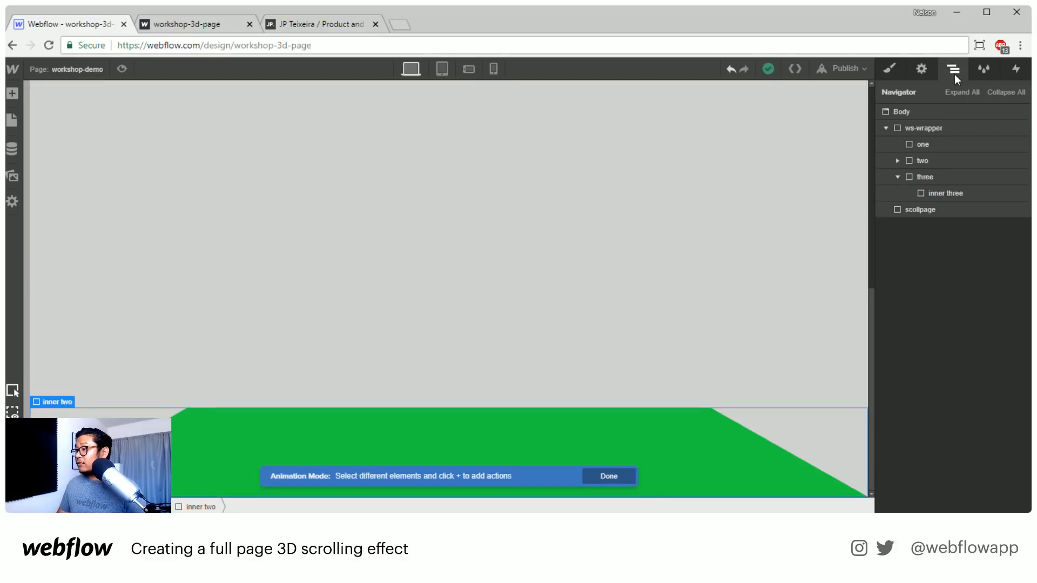
pyautogui.click(938, 195)
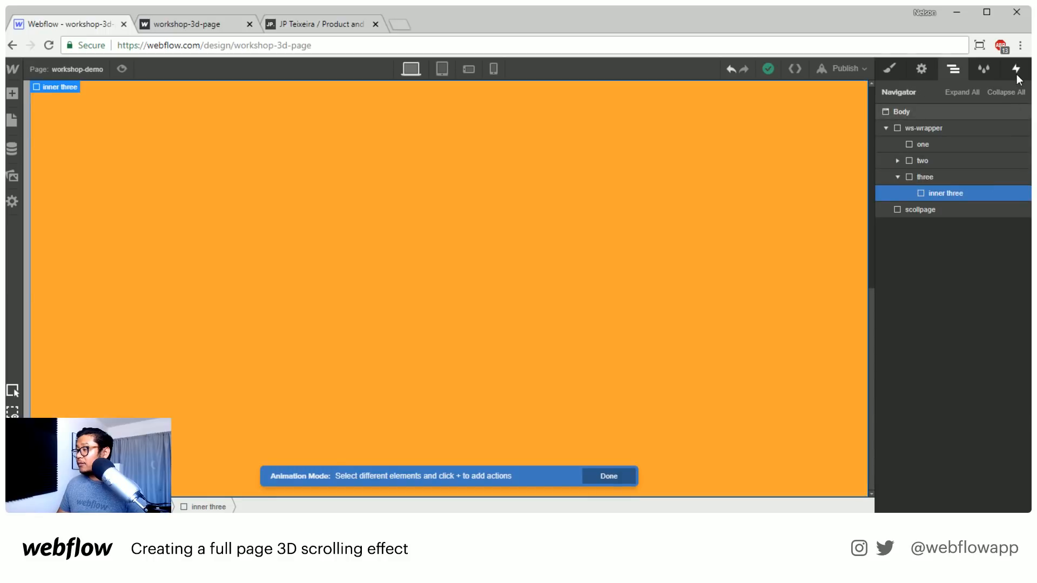
pyautogui.click(1016, 75)
pyautogui.scroll(-3, 928, 275)
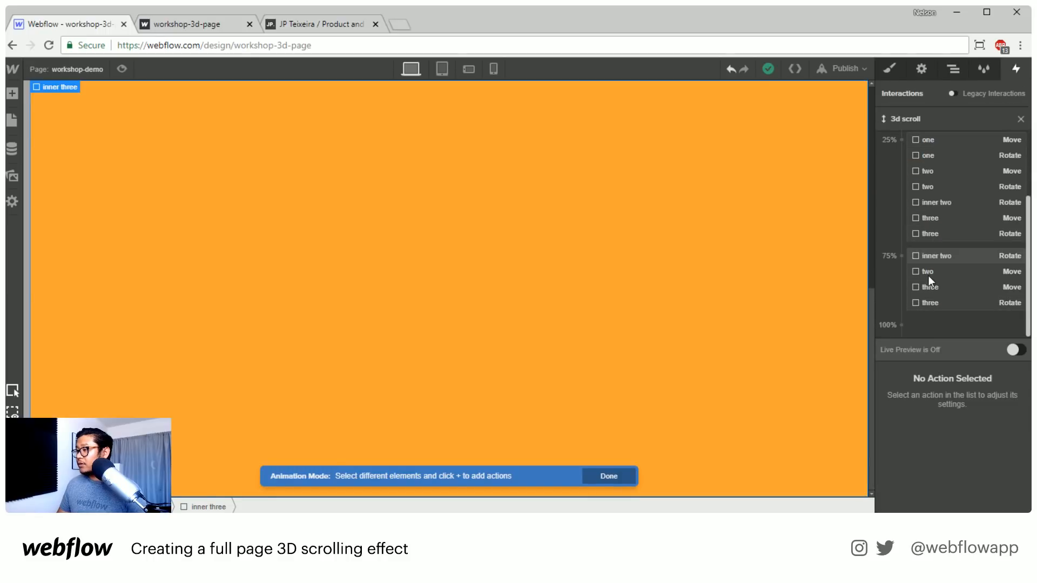
pyautogui.click(900, 256)
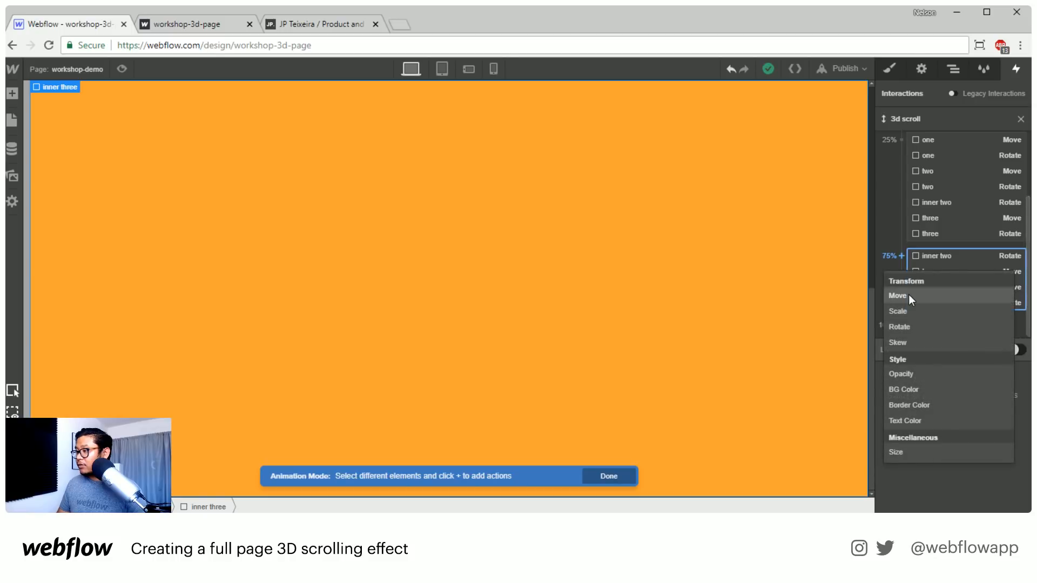
pyautogui.click(911, 328)
pyautogui.click(990, 458)
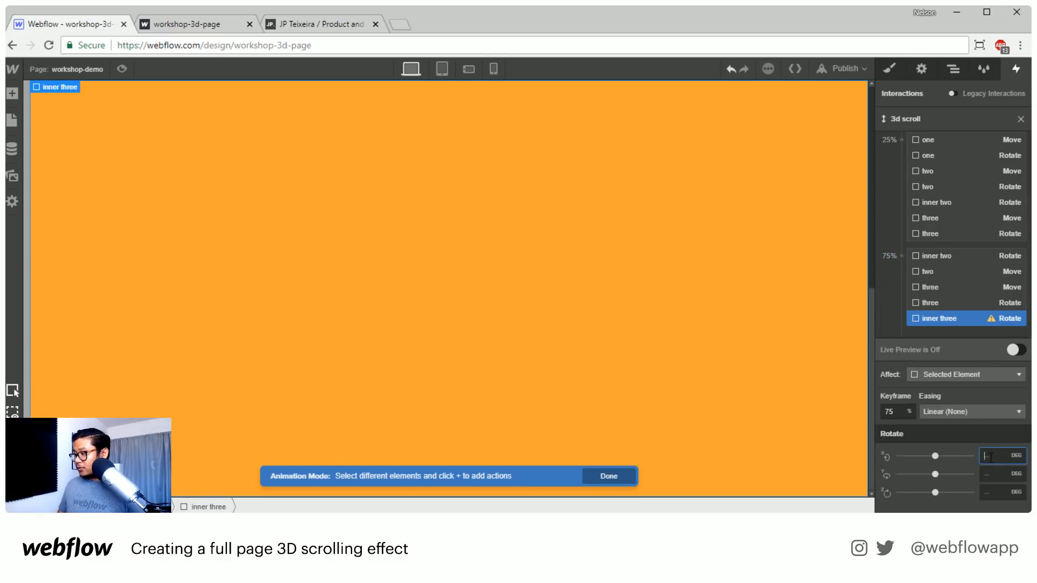
pyautogui.write('0')
# - Add a Rotate action for inner three at the 100% keyframe with X at 70 degrees, and preview it live
pyautogui.scroll(-1, 926, 297)
pyautogui.click(899, 324)
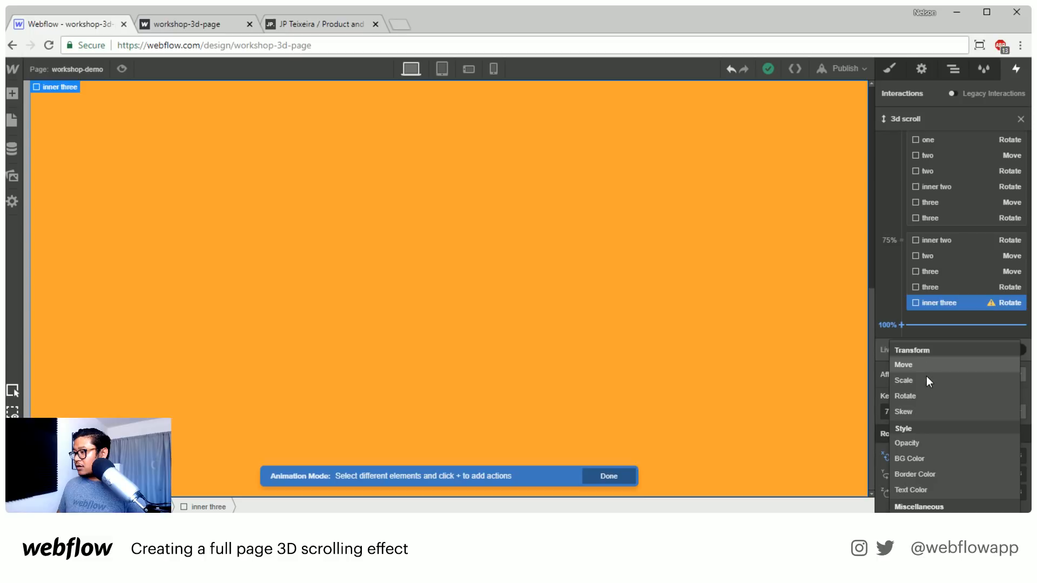
pyautogui.click(925, 395)
pyautogui.click(996, 453)
pyautogui.write('70')
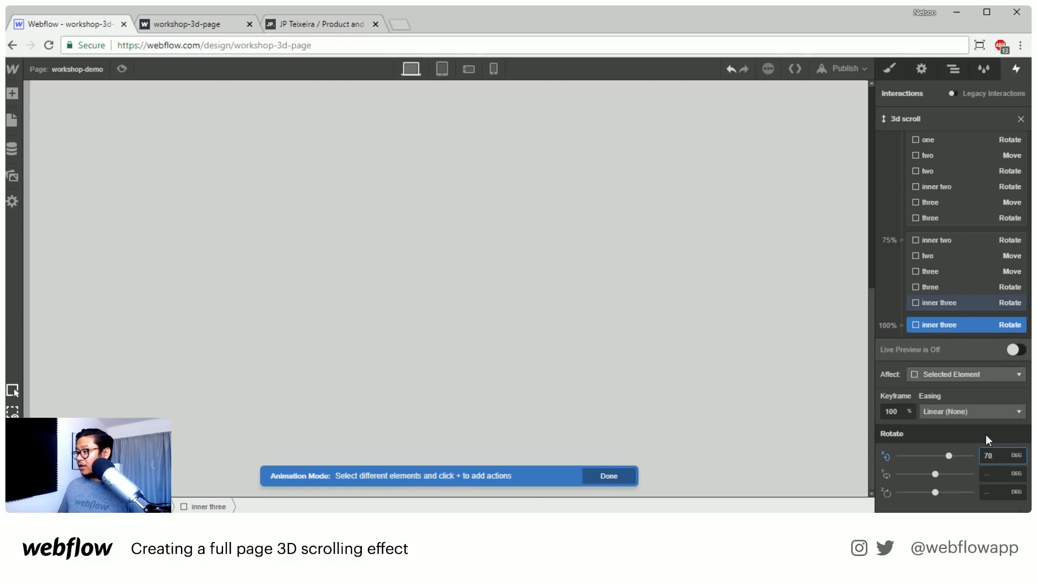
pyautogui.click(1015, 349)
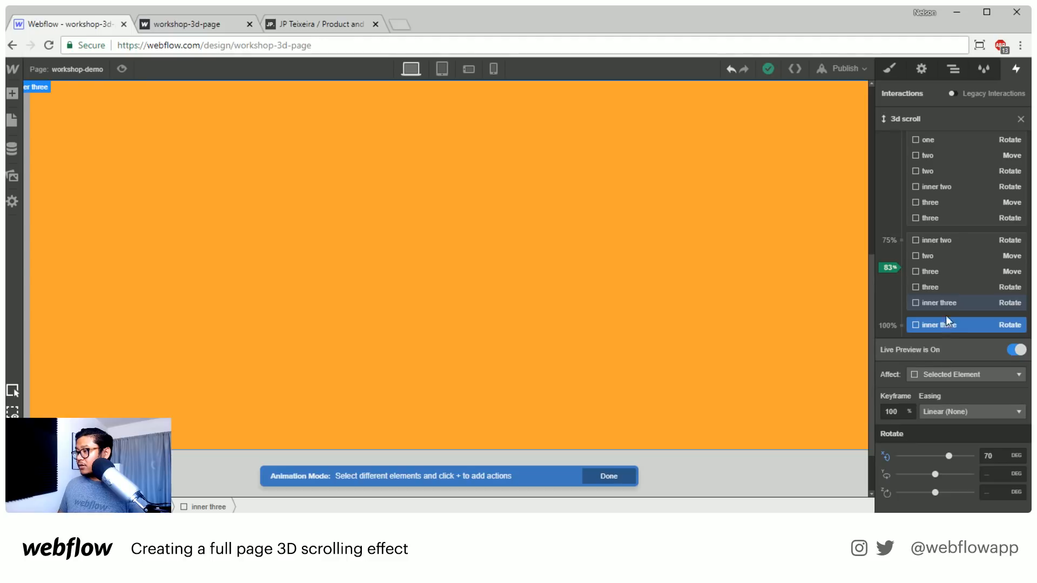
# - Check the transform origin in the transform settings of inner three
pyautogui.click(947, 303)
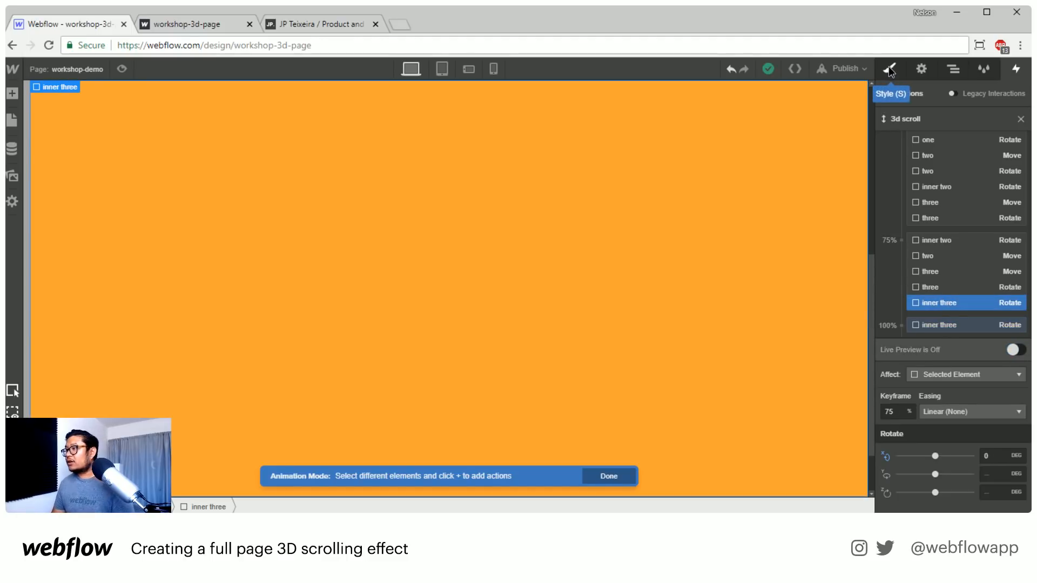
pyautogui.click(889, 66)
pyautogui.scroll(-3, 948, 324)
pyautogui.scroll(-8, 951, 310)
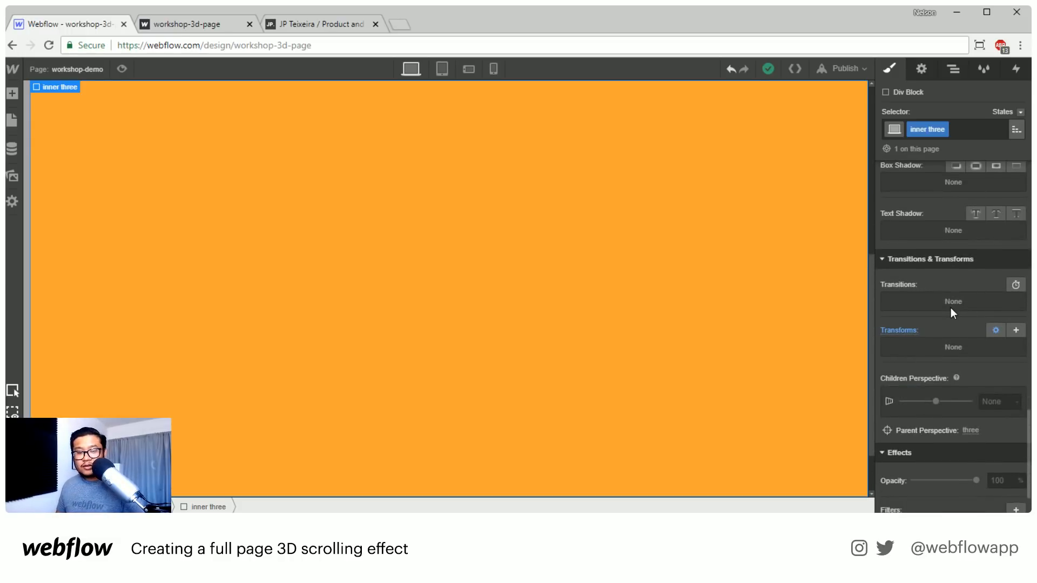
pyautogui.scroll(-2, 951, 308)
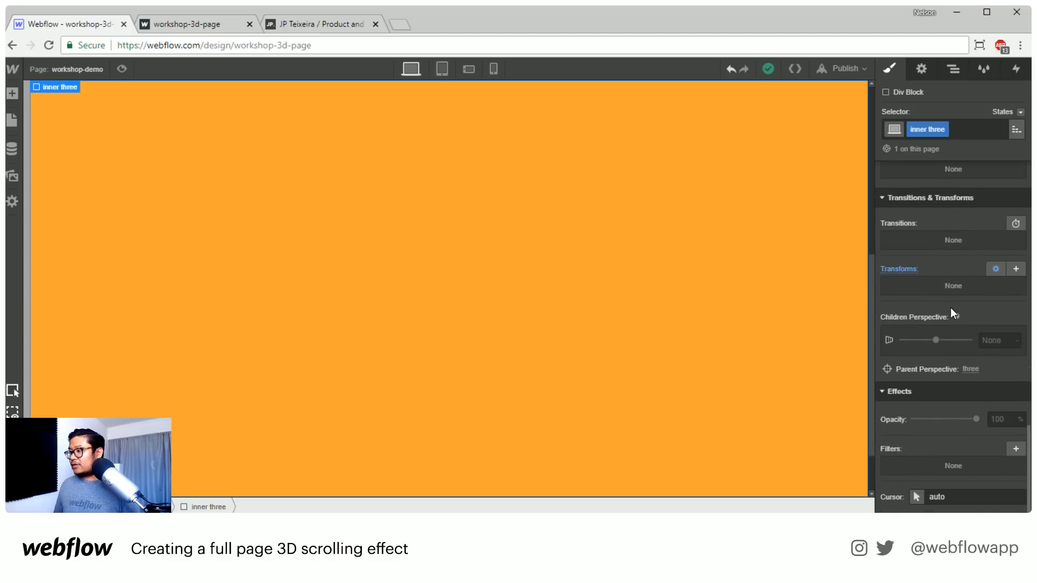
pyautogui.click(995, 268)
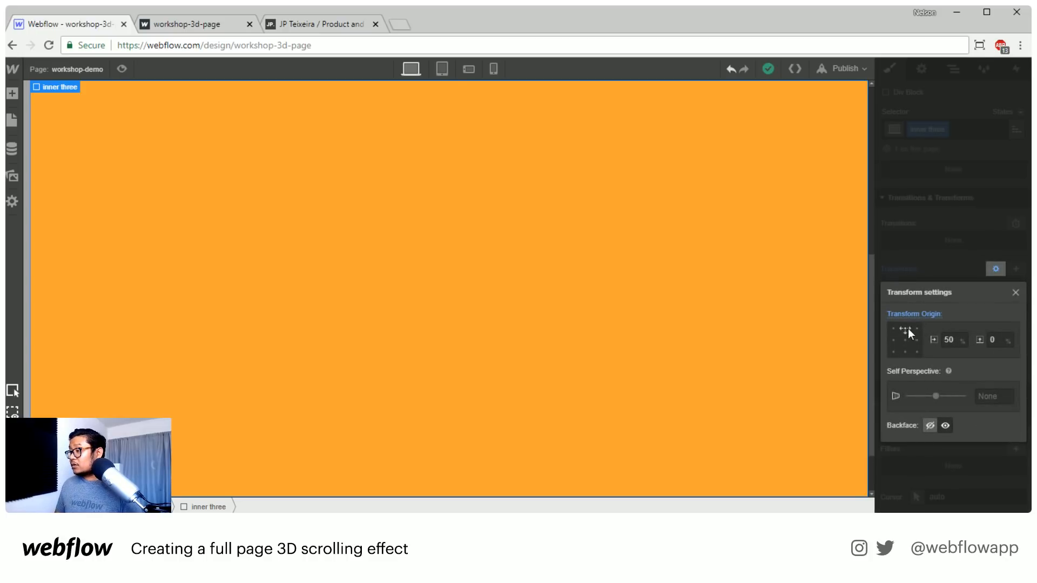
pyautogui.click(957, 254)
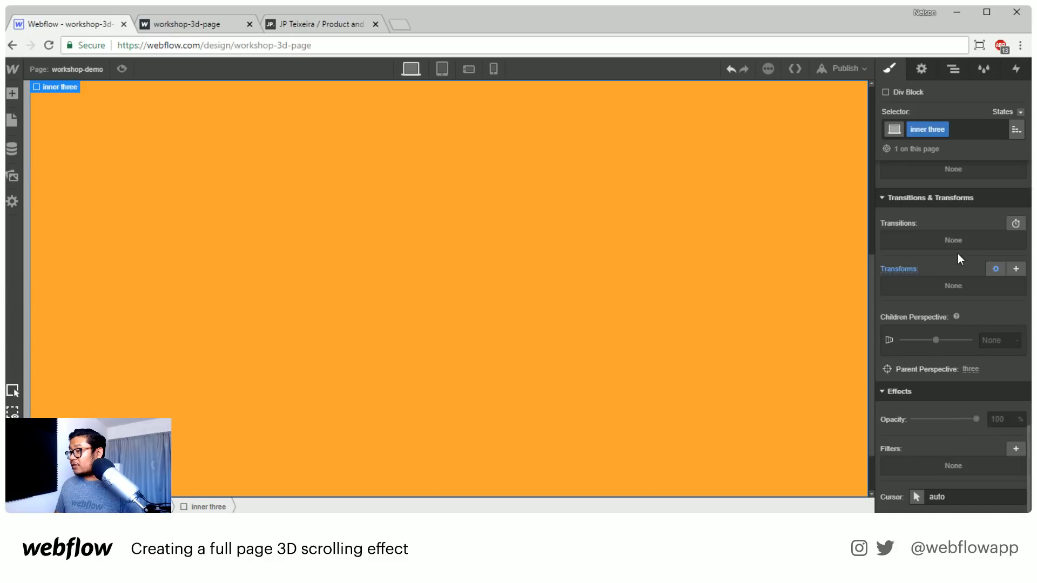
# - Check the children perspective and transform origin of the parent block three
pyautogui.click(954, 70)
pyautogui.click(925, 177)
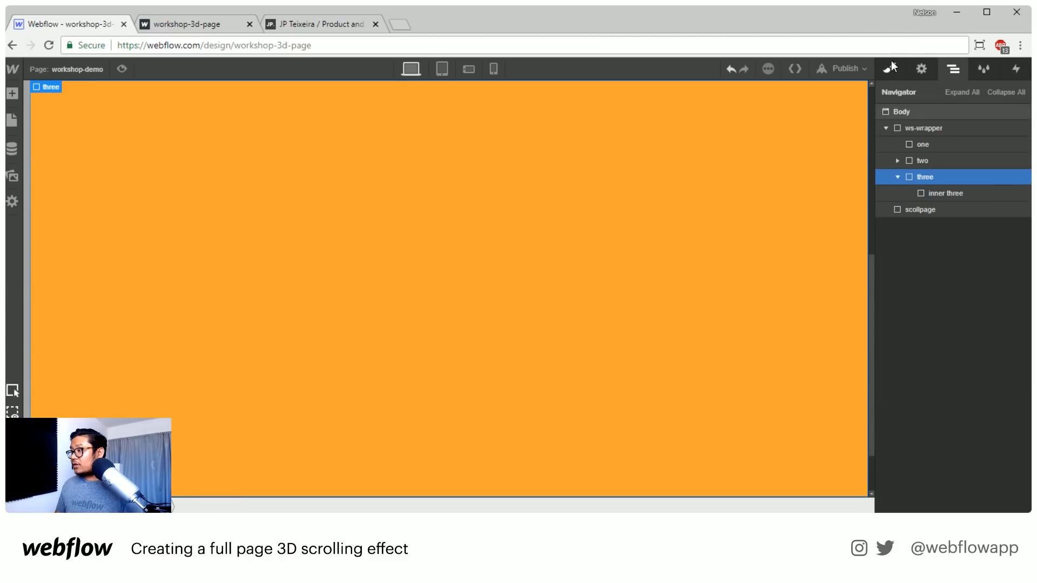
pyautogui.press('s')
pyautogui.scroll(-10, 931, 384)
pyautogui.scroll(-5, 932, 381)
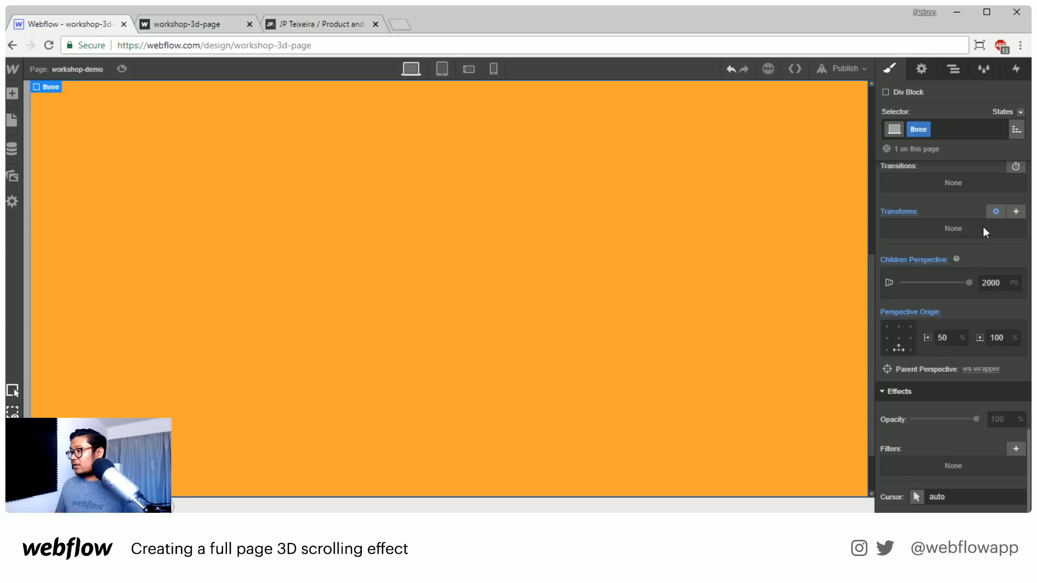
pyautogui.click(992, 215)
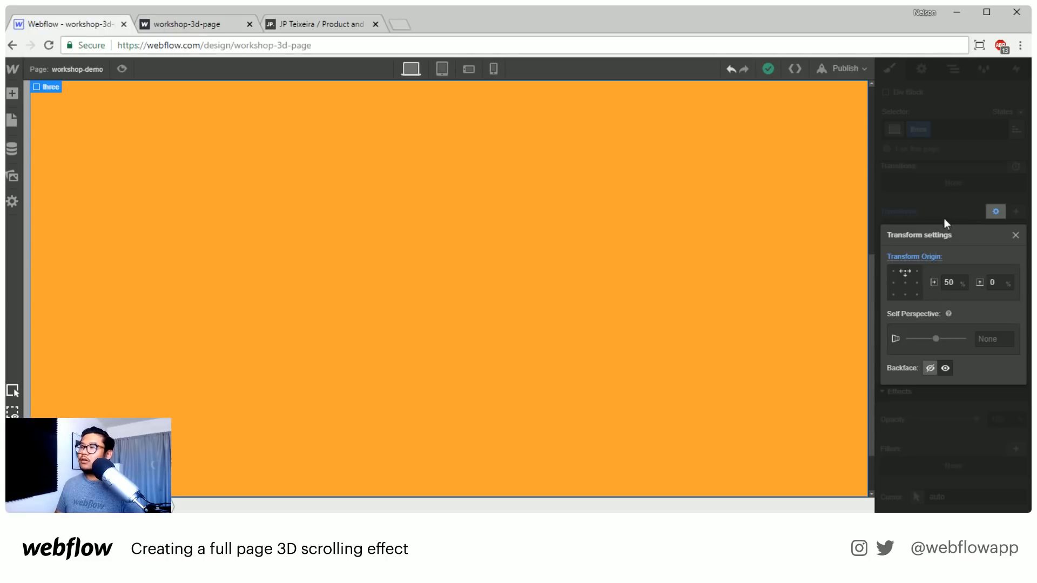
pyautogui.click(957, 202)
# - Check the perspective and transform origin of block two for comparison with three
pyautogui.click(959, 70)
pyautogui.click(924, 159)
pyautogui.click(889, 69)
pyautogui.scroll(-5, 939, 343)
pyautogui.scroll(-5, 938, 344)
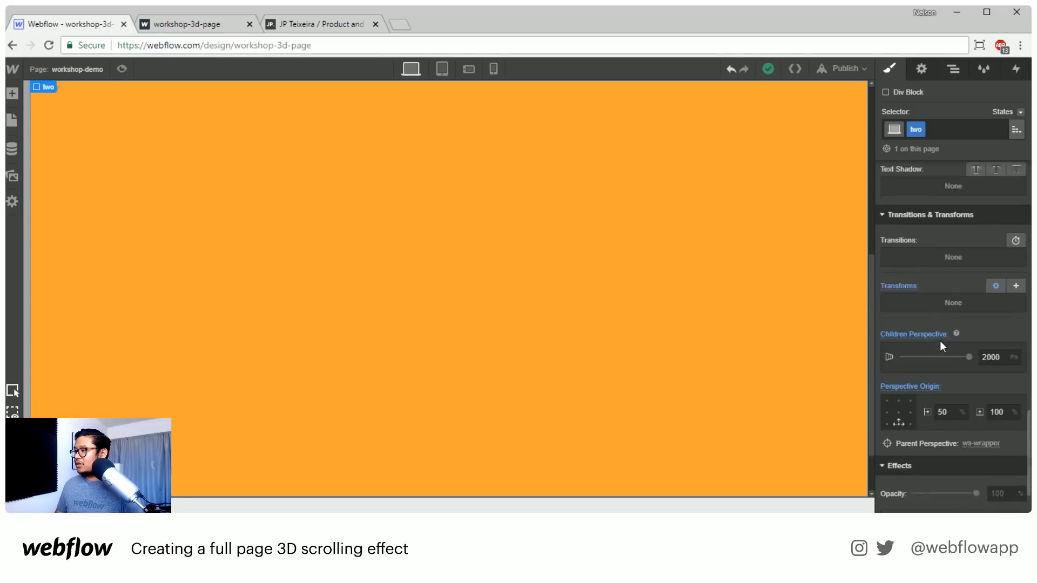
pyautogui.click(996, 265)
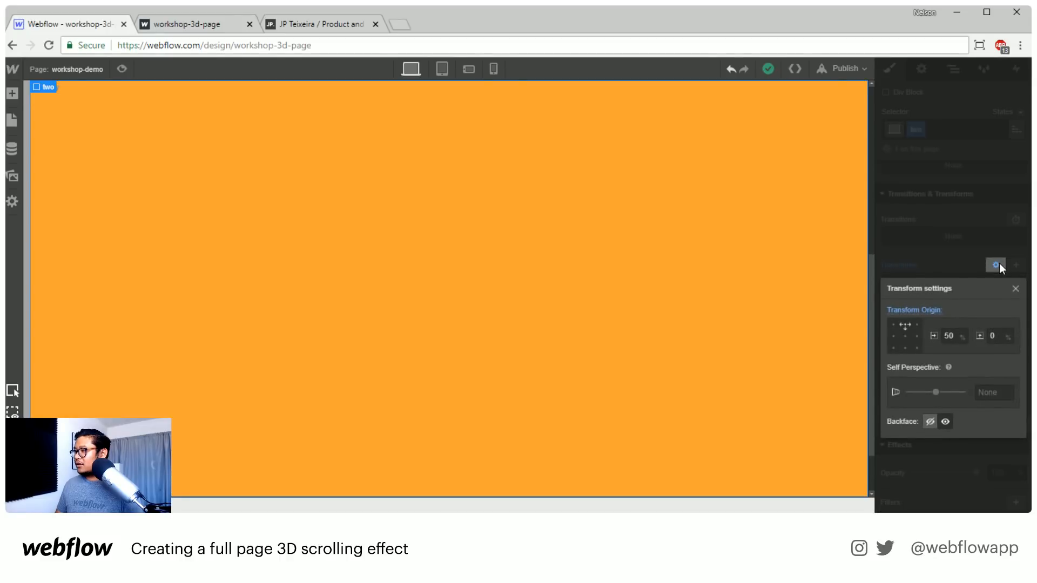
pyautogui.click(961, 248)
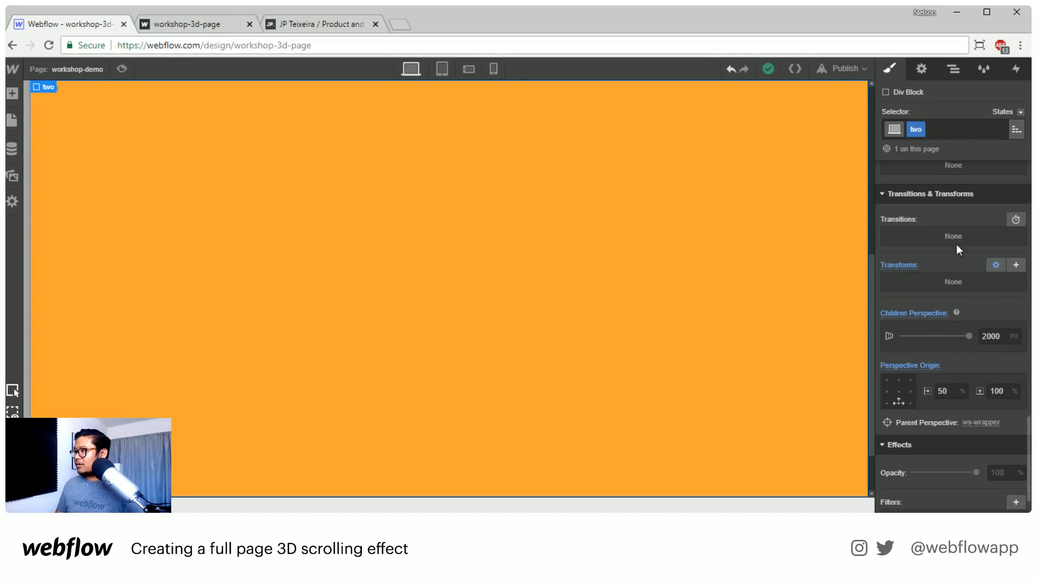
# - Check the transform origin in the transform settings of inner two for comparison
pyautogui.click(954, 70)
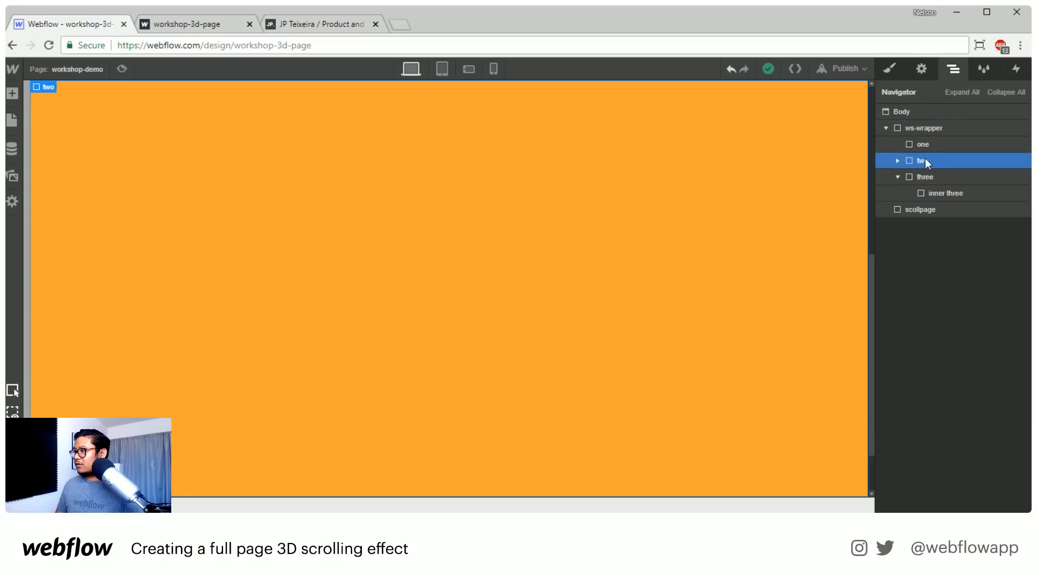
pyautogui.click(898, 160)
pyautogui.click(932, 177)
pyautogui.click(889, 68)
pyautogui.scroll(-4, 952, 324)
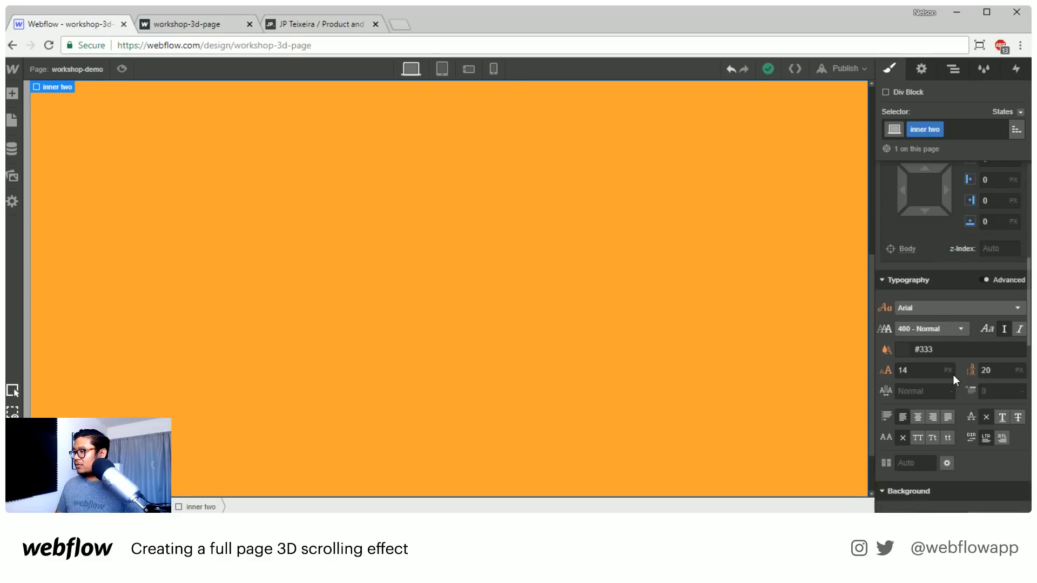
pyautogui.scroll(-8, 952, 370)
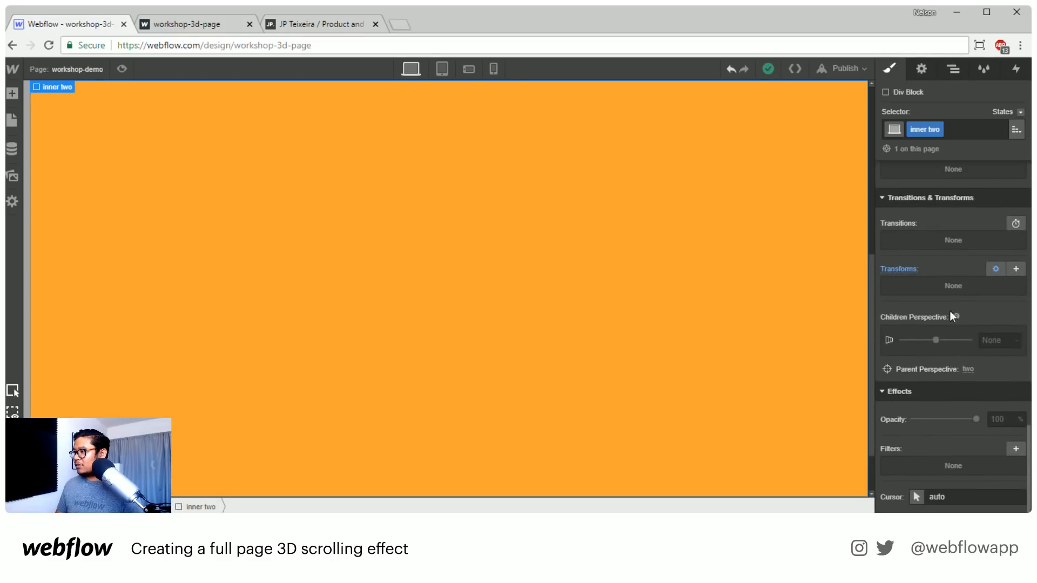
pyautogui.click(995, 269)
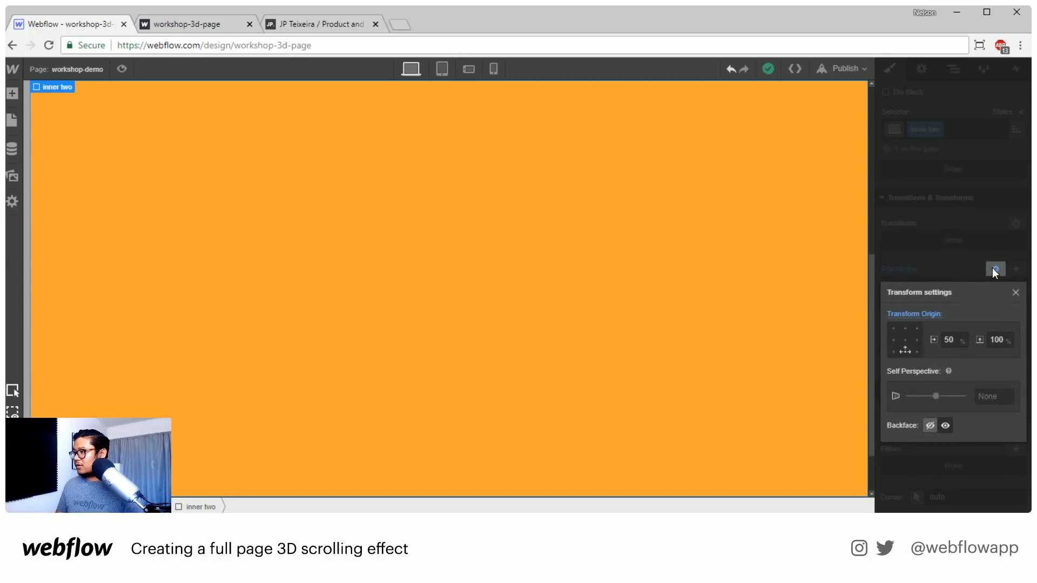
pyautogui.click(952, 257)
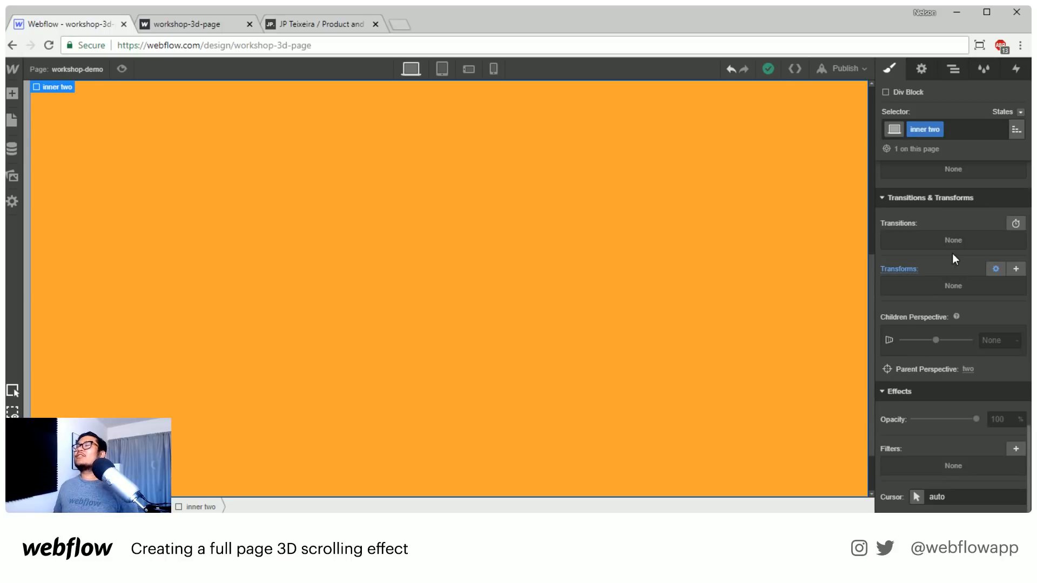
# - Set the transform origin of inner three to bottom center, at 50% and 100%
pyautogui.click(953, 69)
pyautogui.click(948, 211)
pyautogui.click(891, 69)
pyautogui.scroll(-10, 926, 280)
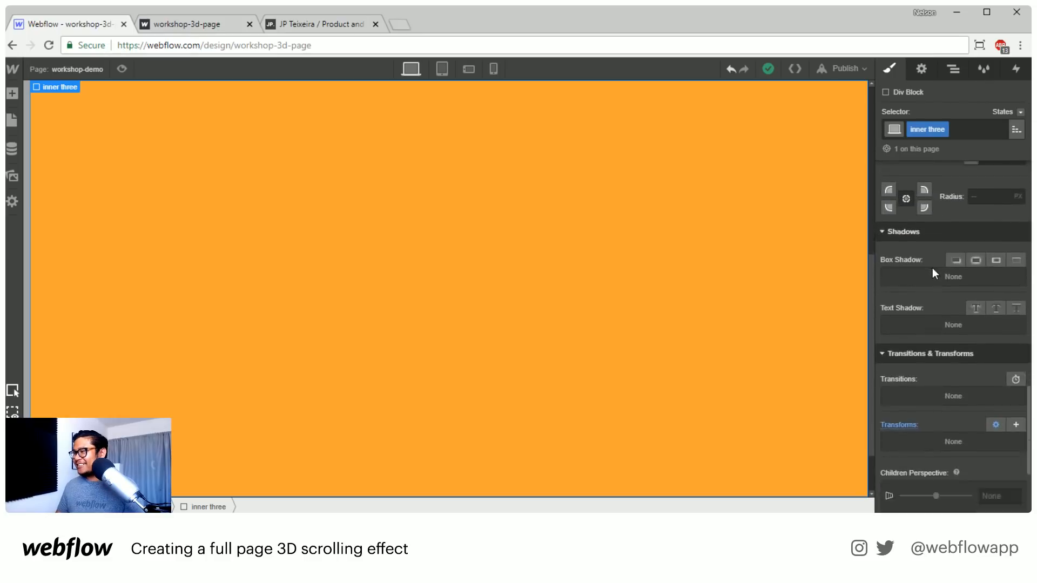
pyautogui.click(994, 268)
pyautogui.click(905, 351)
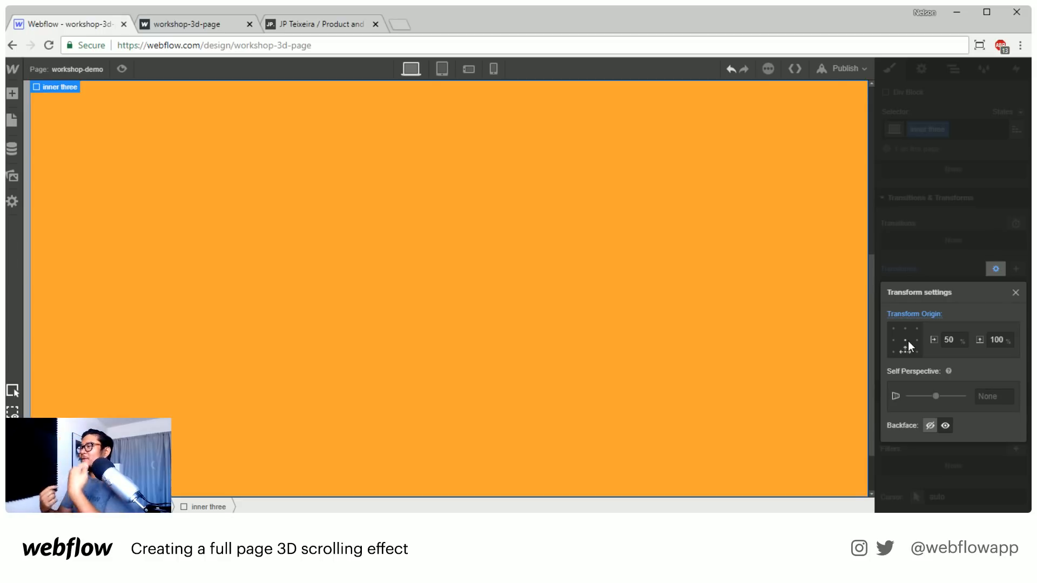
pyautogui.click(958, 201)
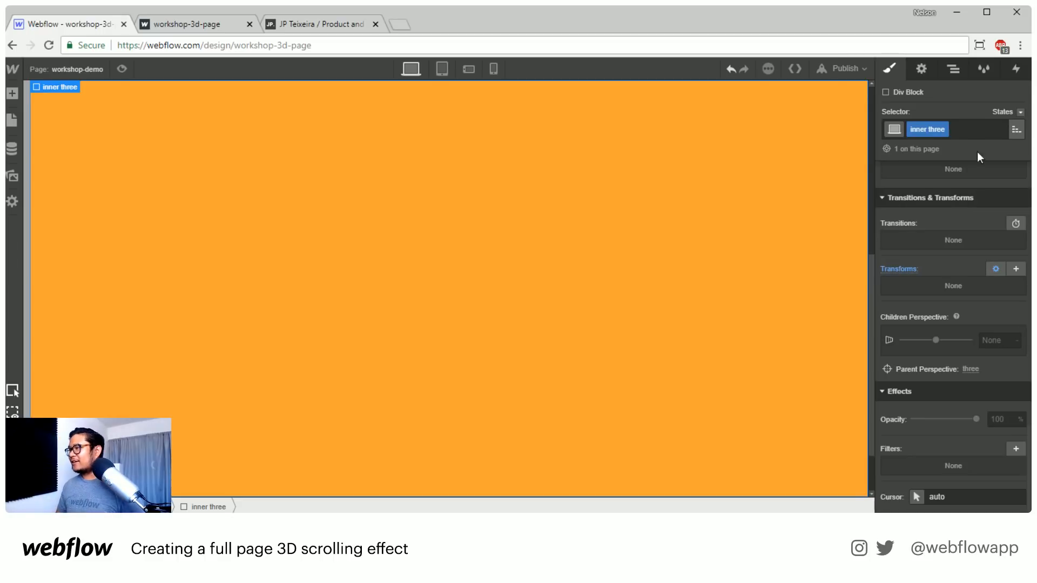
# - Reopen the 3d scroll animation for editing and live-preview the section transitions in the canvas
pyautogui.click(1017, 69)
pyautogui.click(921, 273)
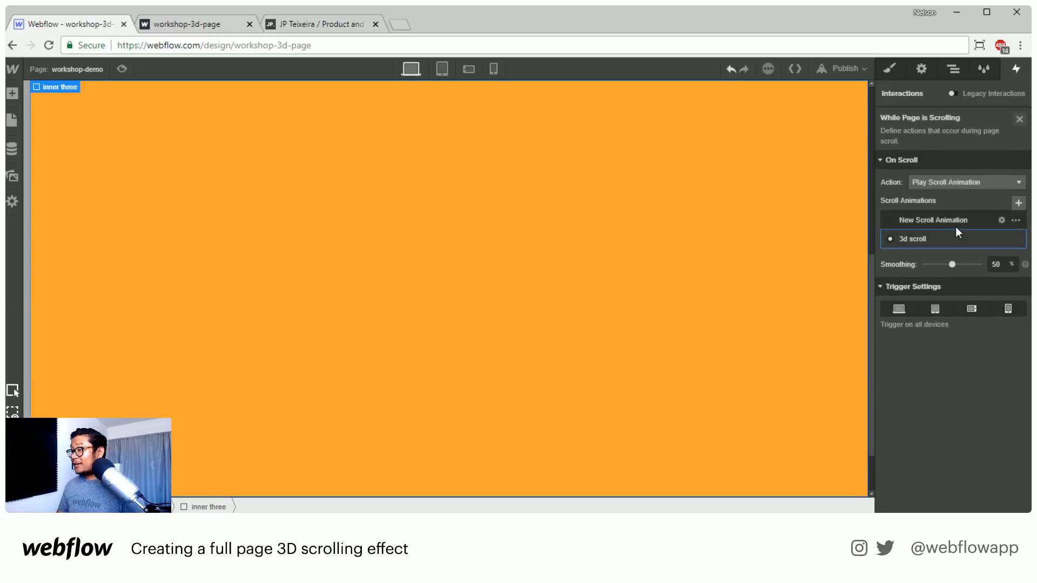
pyautogui.click(958, 233)
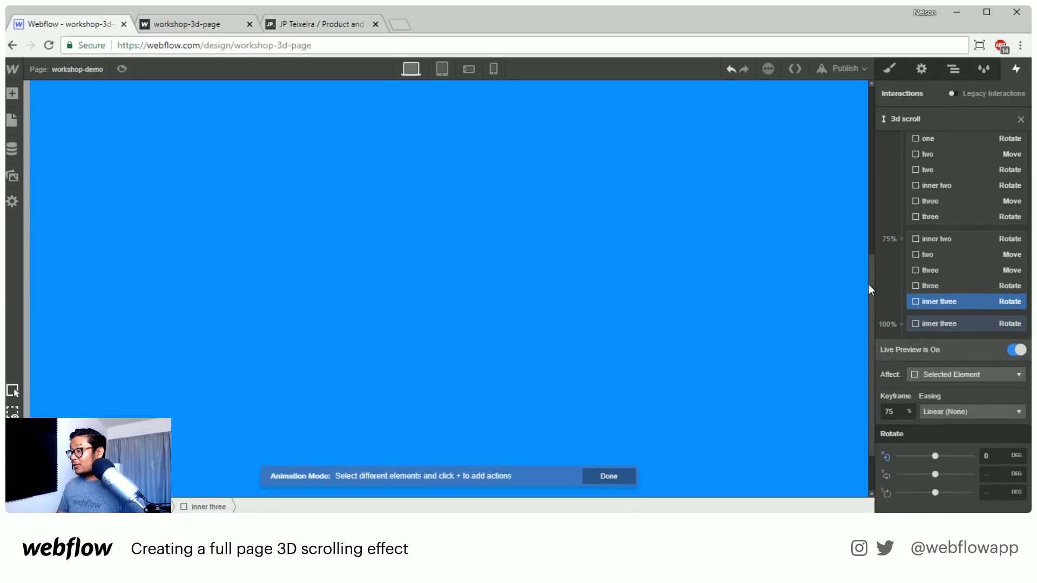
pyautogui.moveTo(872, 284)
pyautogui.mouseDown()
pyautogui.moveTo(869, 211)
pyautogui.moveTo(872, 307)
pyautogui.moveTo(870, 179)
pyautogui.moveTo(867, 290)
pyautogui.moveTo(854, 193)
pyautogui.moveTo(860, 319)
pyautogui.moveTo(857, 224)
pyautogui.mouseUp()
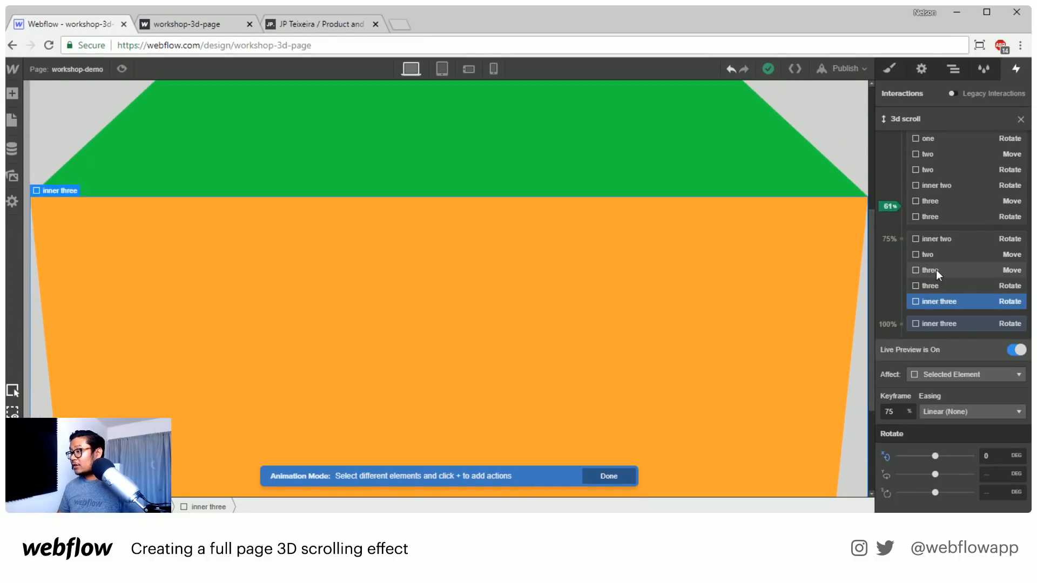
# - Add a Move action for three at the 100% keyframe with Y at -100%, and preview the whole scroll live
pyautogui.click(935, 270)
pyautogui.click(901, 325)
pyautogui.click(934, 364)
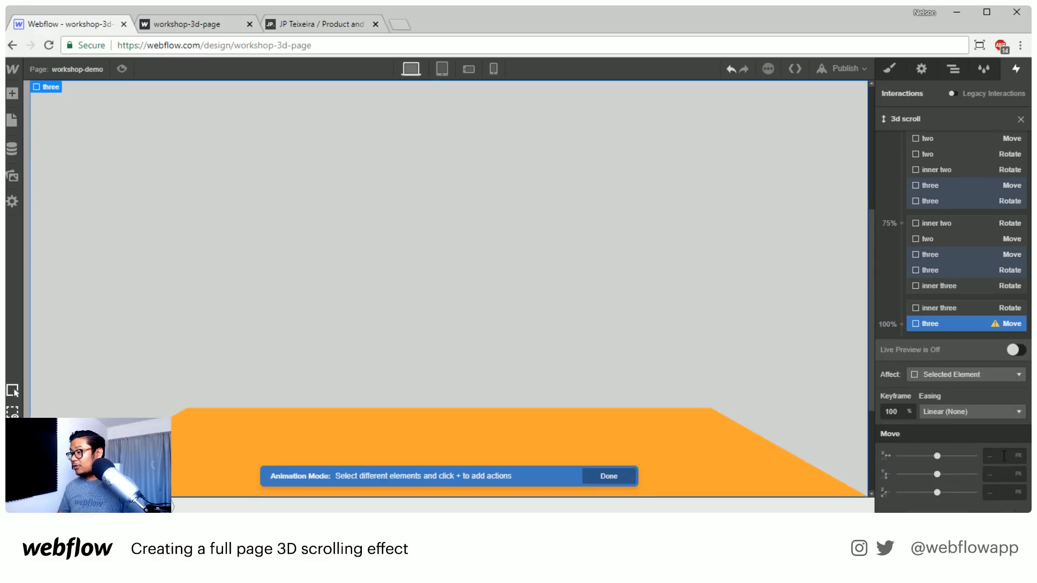
pyautogui.write('-100%')
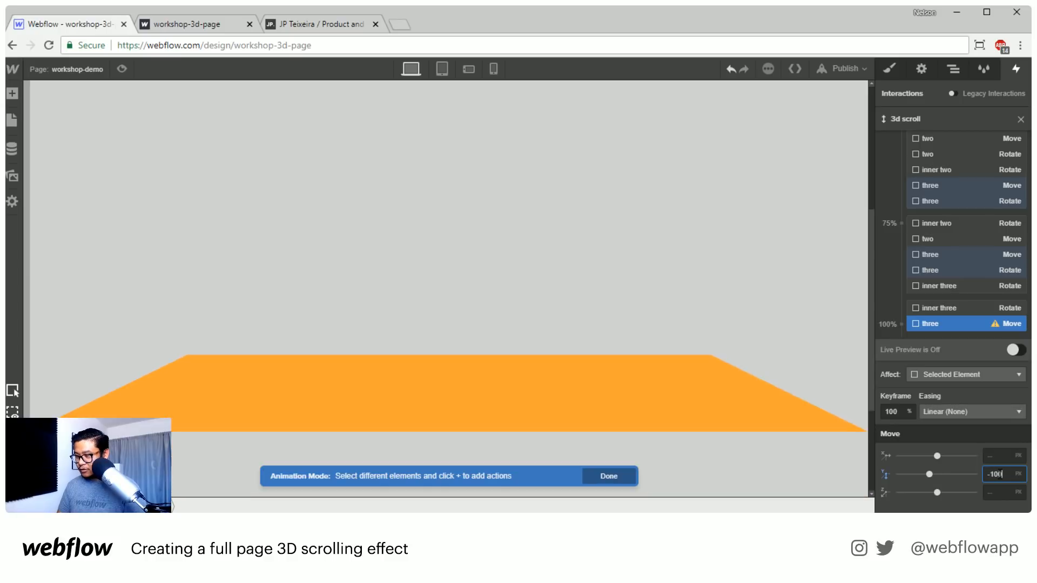
pyautogui.click(1014, 350)
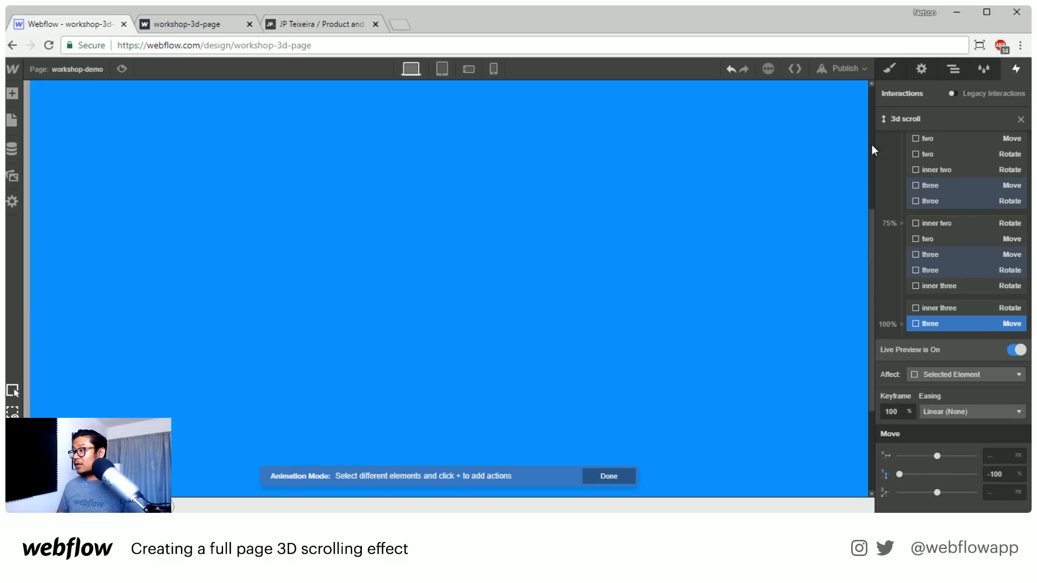
pyautogui.moveTo(870, 89)
pyautogui.mouseDown()
pyautogui.moveTo(880, 325)
pyautogui.moveTo(855, 191)
pyautogui.moveTo(857, 93)
pyautogui.moveTo(879, 326)
pyautogui.moveTo(867, 130)
pyautogui.moveTo(875, 197)
pyautogui.moveTo(869, 345)
pyautogui.mouseUp()
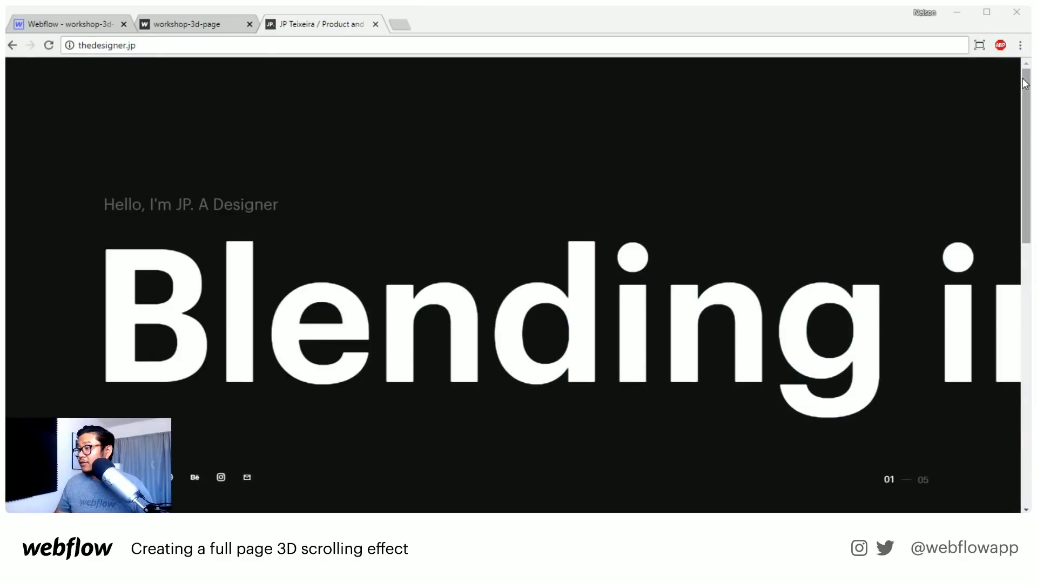
# - Switch to the reference site thedesigner.jp and examine its 3D scrolling transitions between sections
pyautogui.moveTo(1024, 83); pyautogui.dragTo(1022, 139)
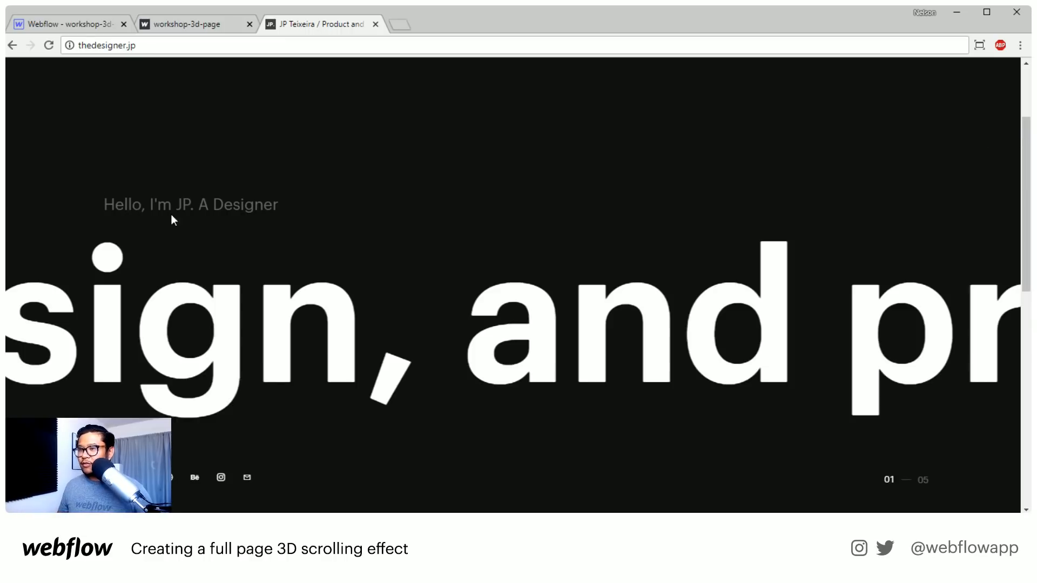
pyautogui.moveTo(1026, 211); pyautogui.dragTo(1017, 270)
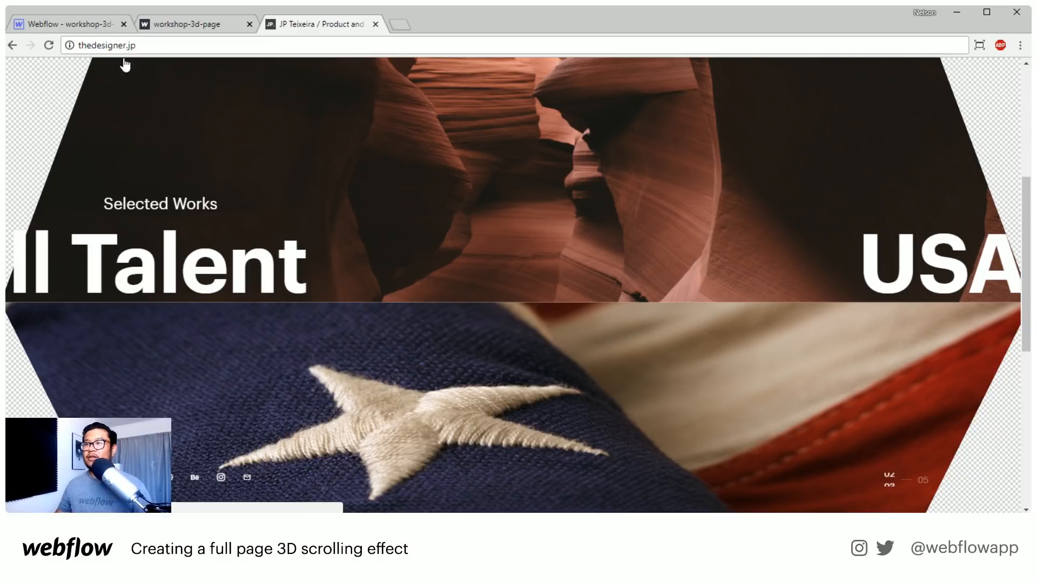
pyautogui.click(404, 26)
pyautogui.write('synte')
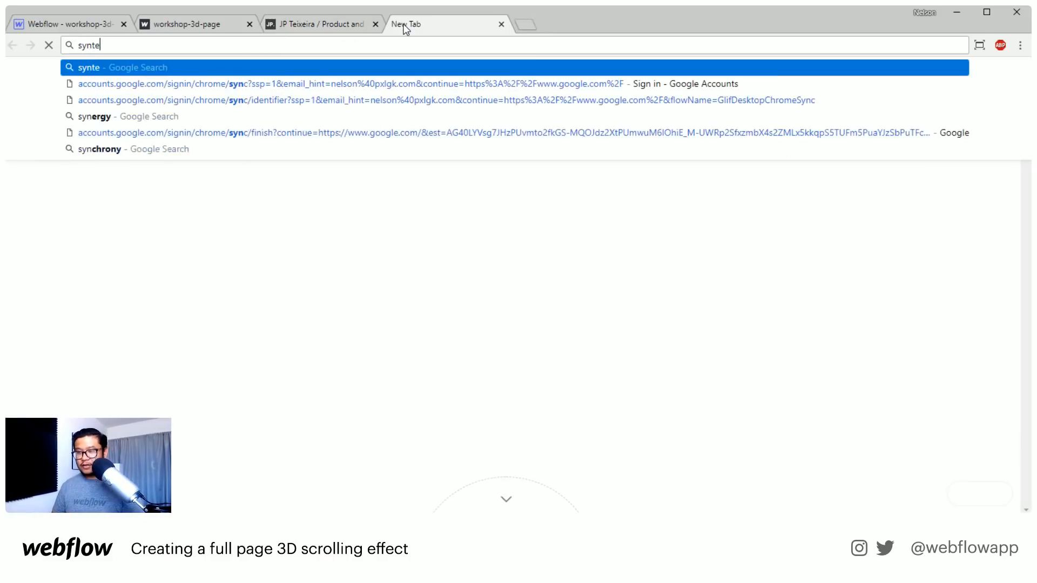
pyautogui.write('chcoporat')
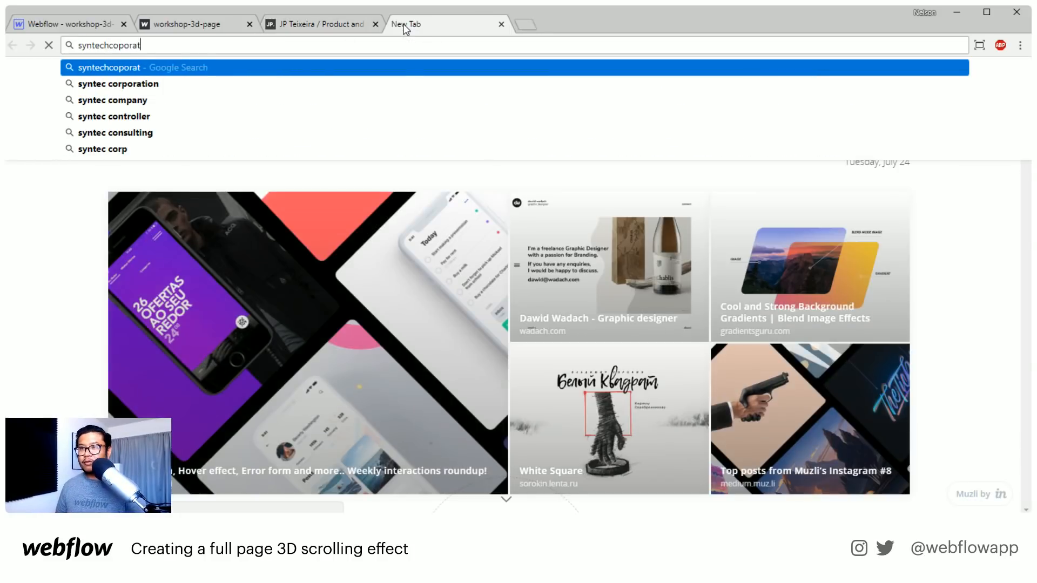
pyautogui.write('ion')
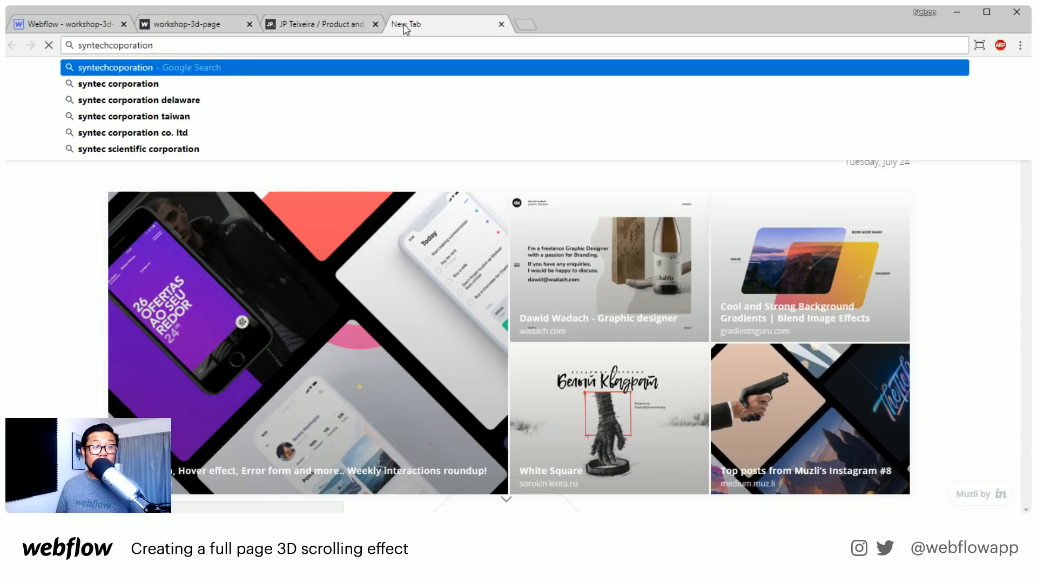
pyautogui.write('.com')
pyautogui.press('Return')
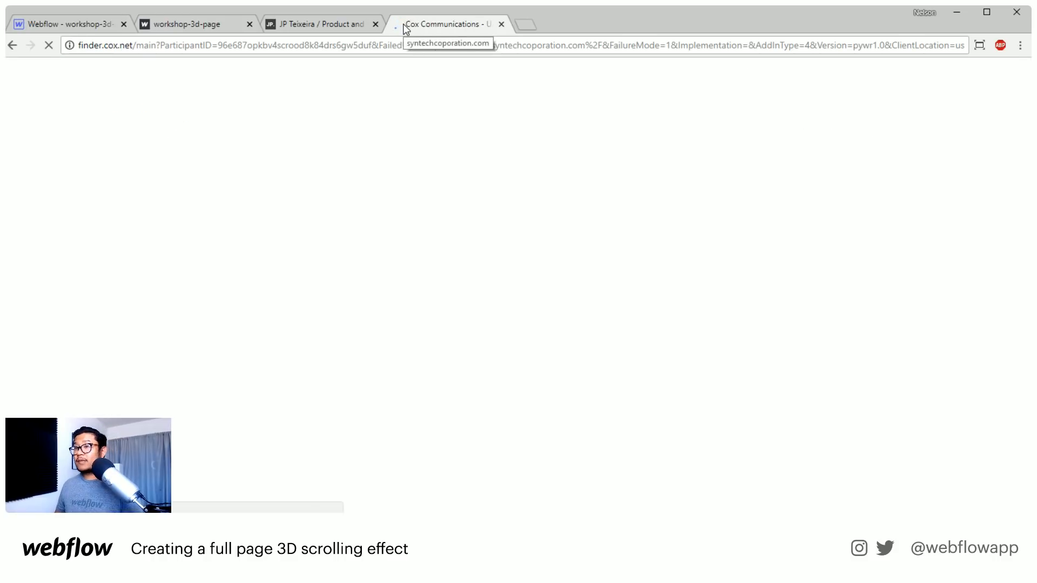
pyautogui.click(501, 24)
# - Open syntechcorporation.com in a new browser tab
pyautogui.click(403, 27)
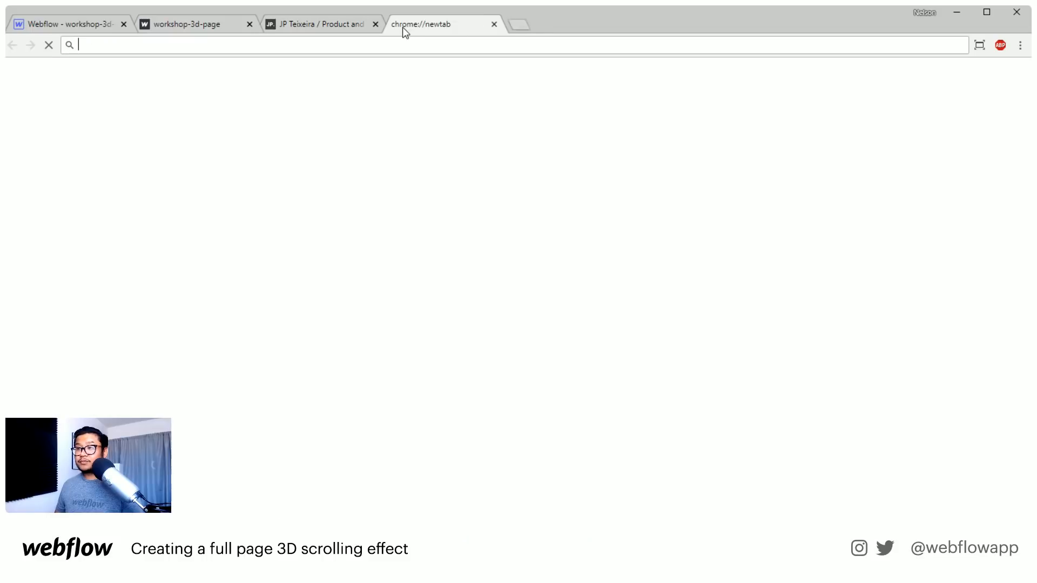
pyautogui.write('syntech')
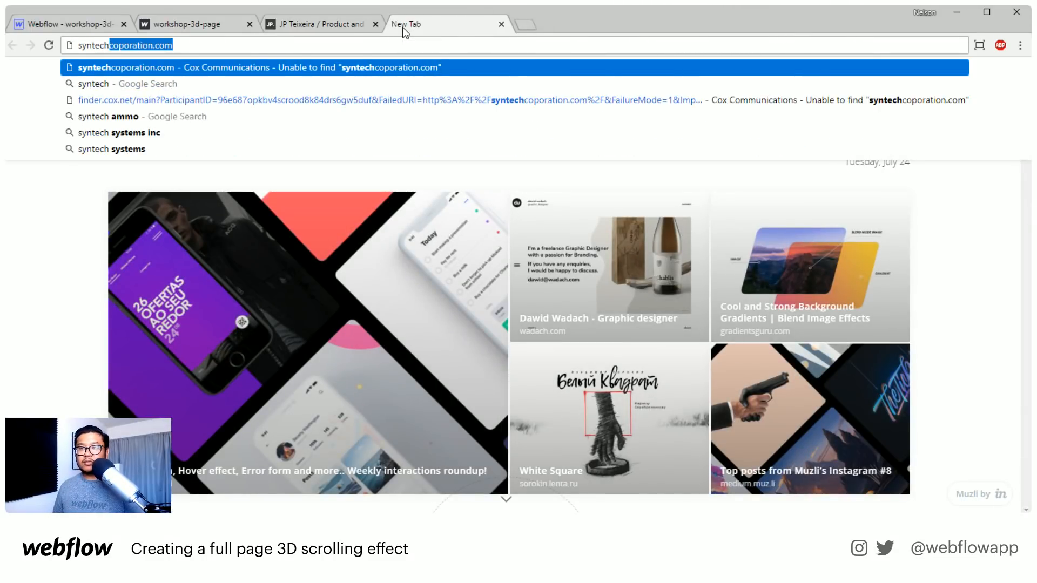
pyautogui.write('corporation./c')
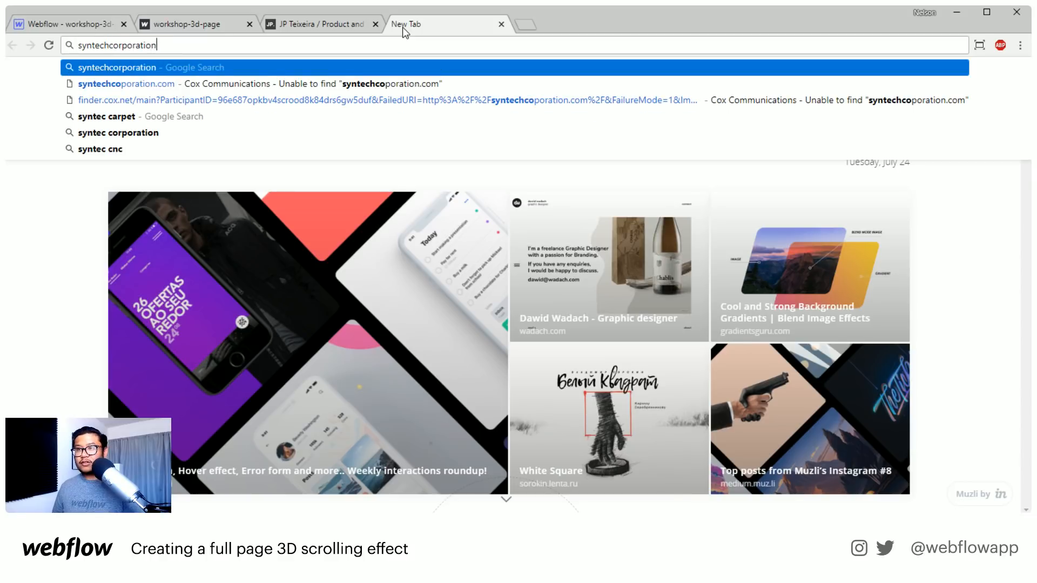
pyautogui.press('BackSpace')
pyautogui.press('BackSpace')
pyautogui.write('com')
pyautogui.press('Return')
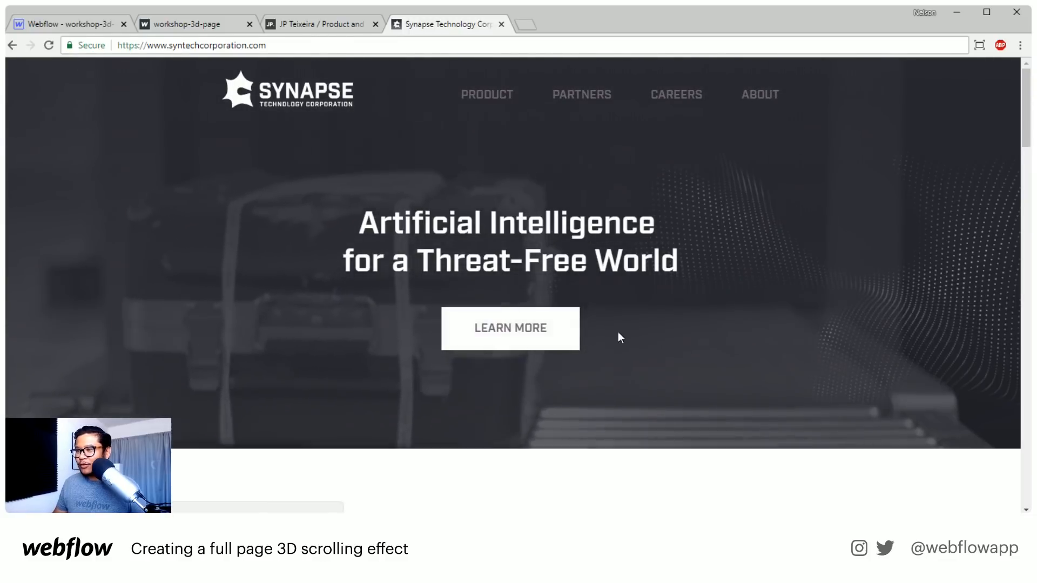
# - Look over the hero and the Smarter Checkpoint Security section of the Synapse home page
pyautogui.scroll(-1, 681, 325)
pyautogui.scroll(-5, 681, 325)
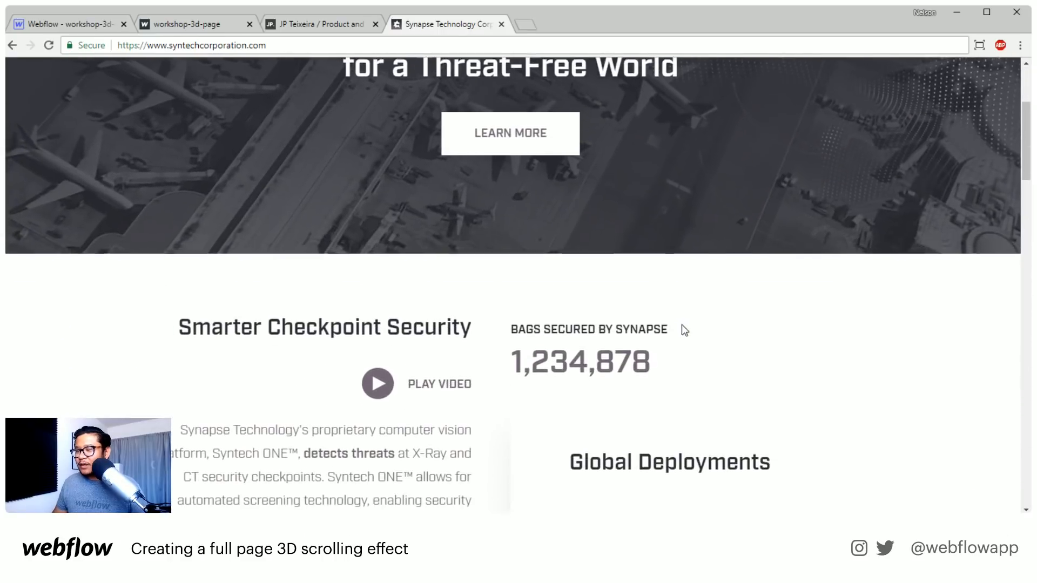
pyautogui.scroll(6, 682, 325)
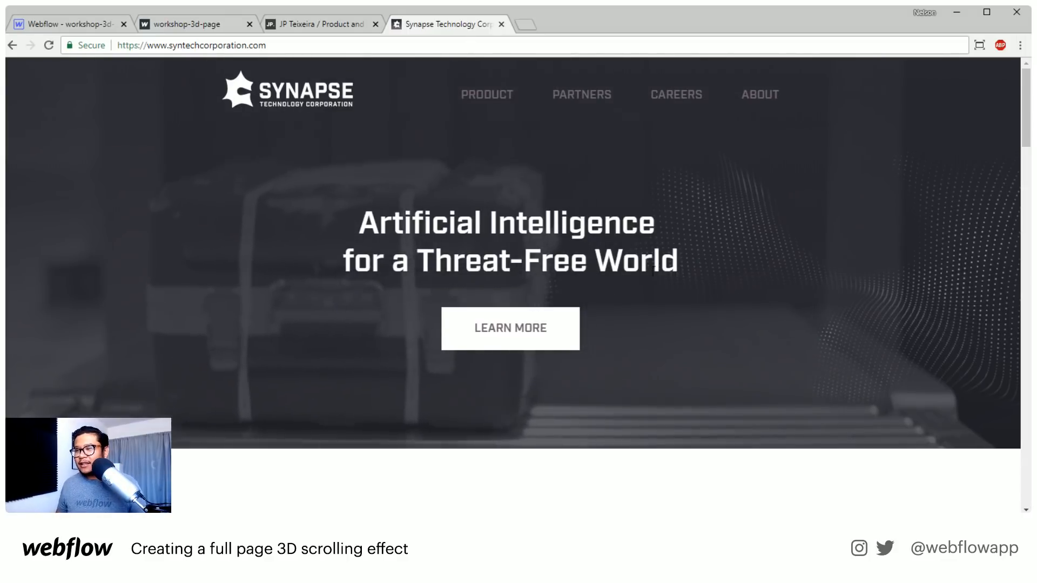
# - Test the hero's Learn More link and examine how the page scrolls to the Smarter Checkpoint Security section
pyautogui.click(510, 346)
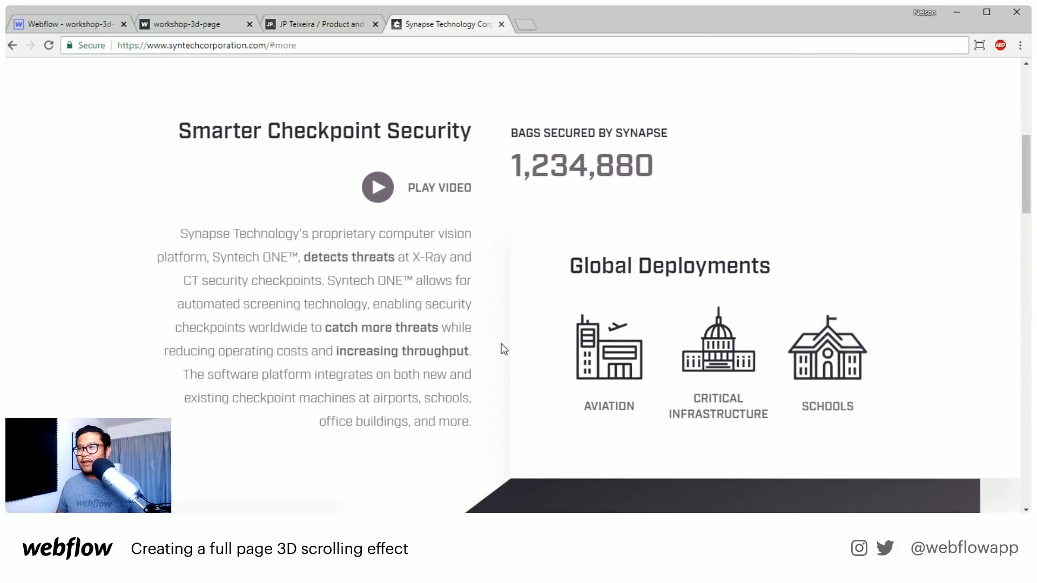
pyautogui.scroll(2, 503, 348)
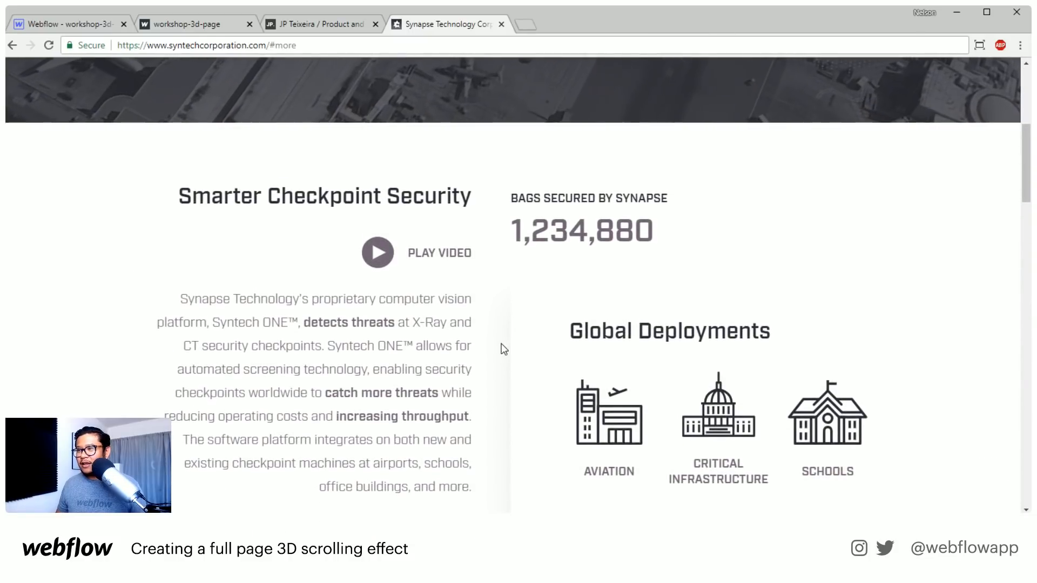
pyautogui.scroll(4, 503, 349)
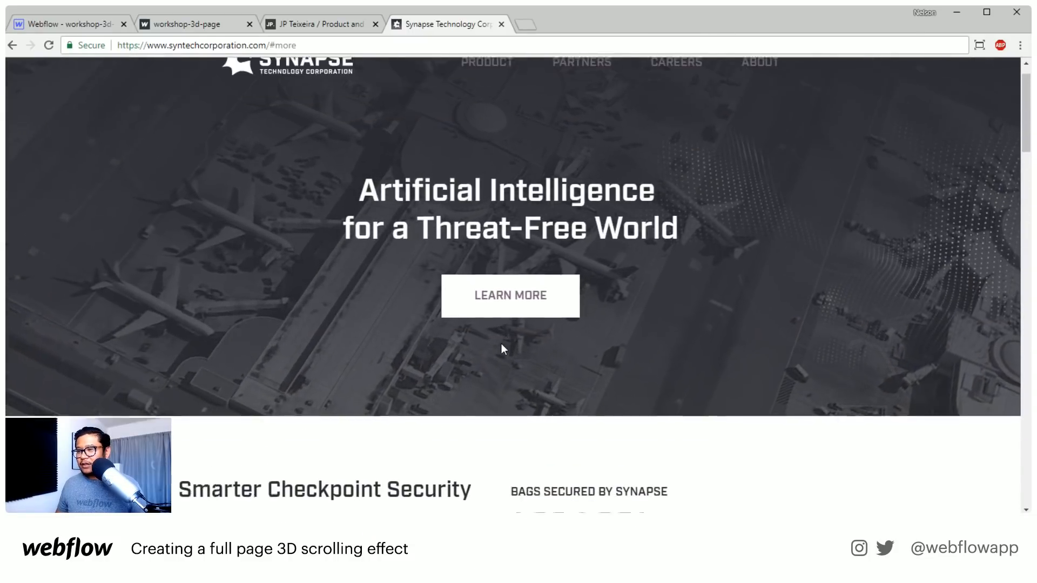
pyautogui.scroll(1, 501, 349)
pyautogui.scroll(-1, 501, 349)
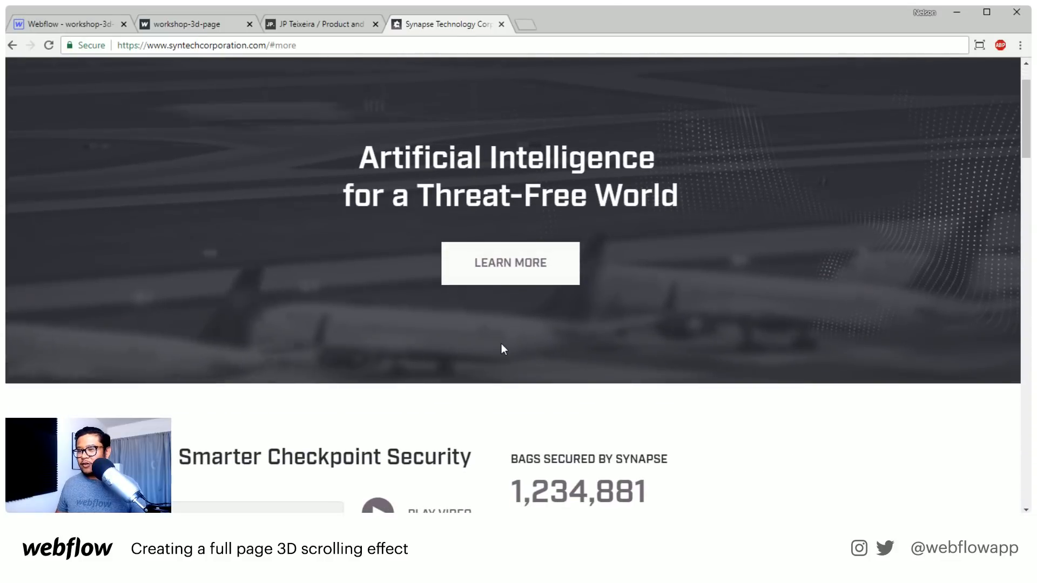
pyautogui.click(502, 278)
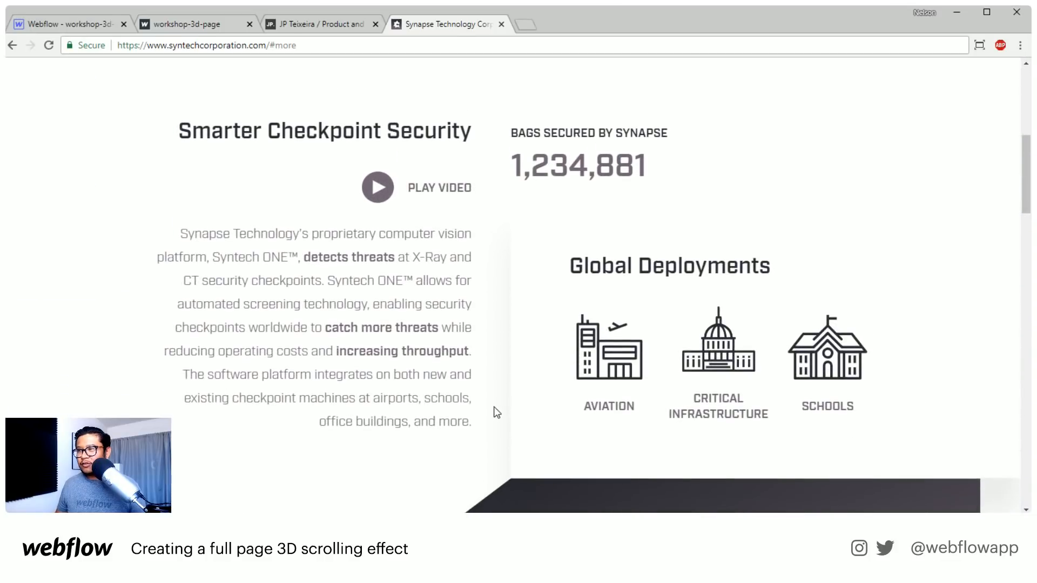
pyautogui.scroll(6, 494, 412)
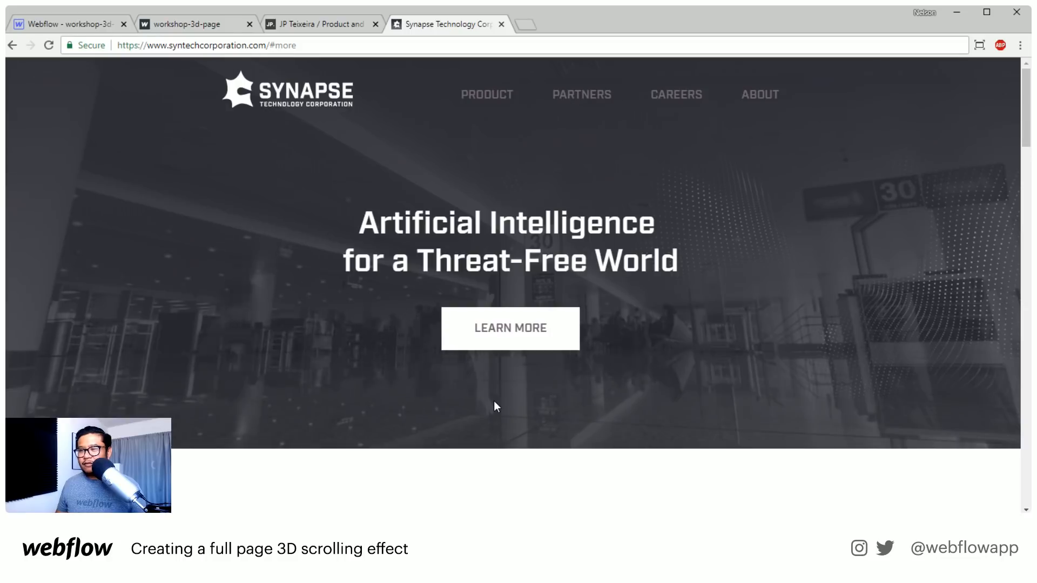
pyautogui.scroll(-1, 494, 401)
pyautogui.scroll(-3, 494, 401)
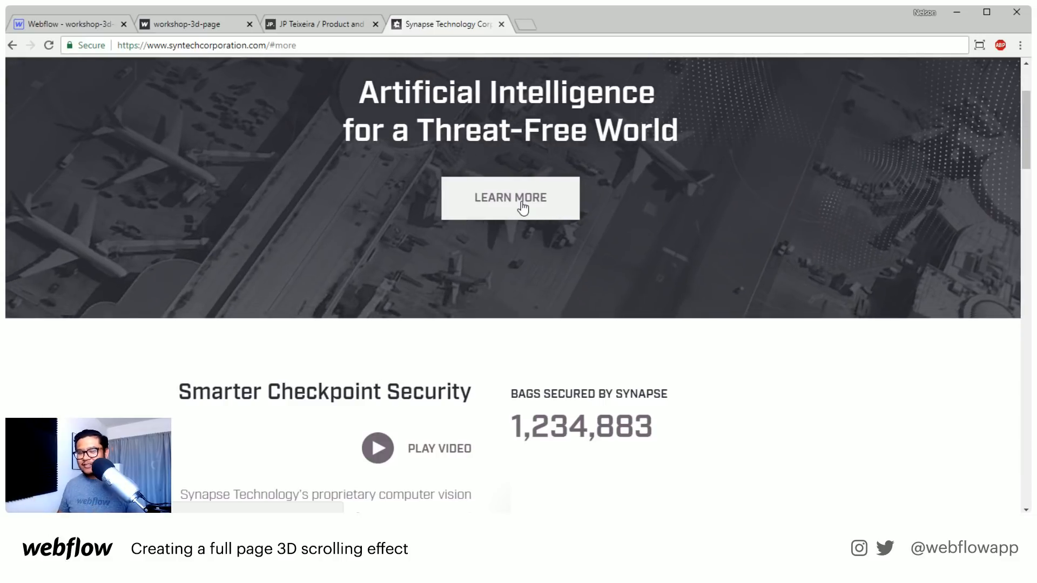
pyautogui.scroll(1, 521, 204)
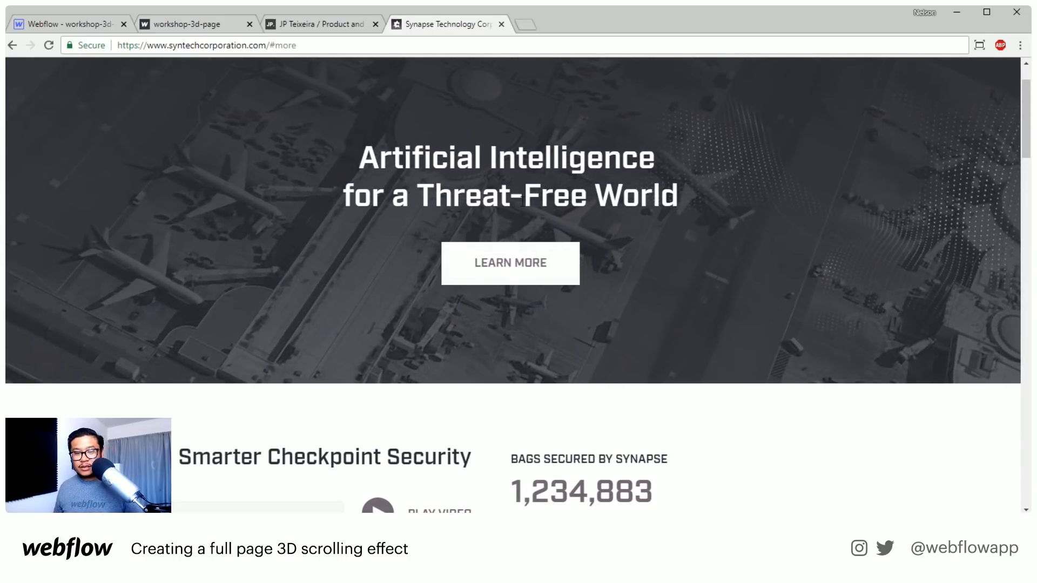
# - Examine the scroll behavior of the Smarter Checkpoint Security section, its Bags Secured by Synapse counter and the Global Deployments block
pyautogui.scroll(-5, 521, 200)
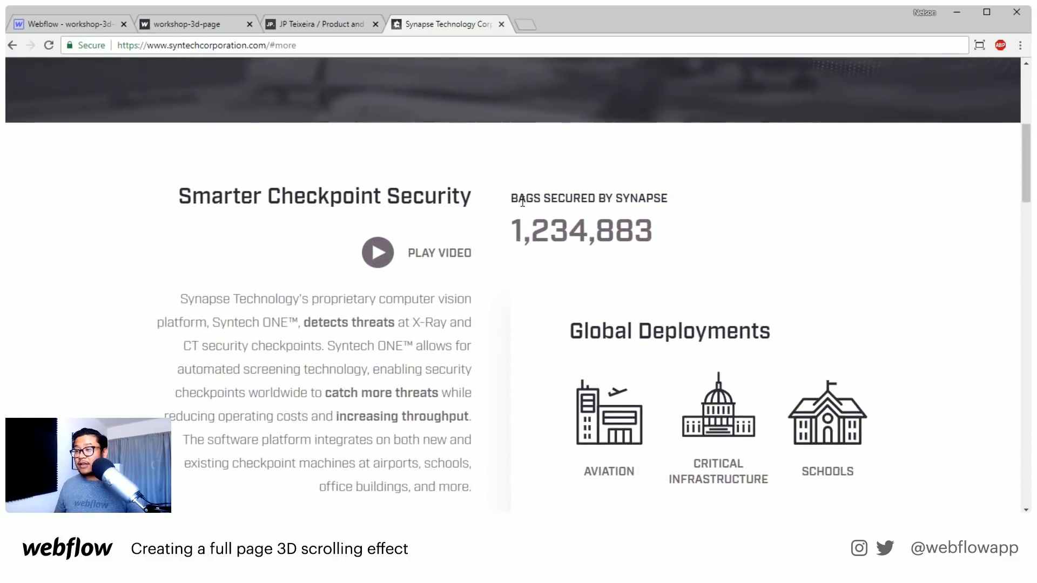
pyautogui.scroll(-1, 522, 202)
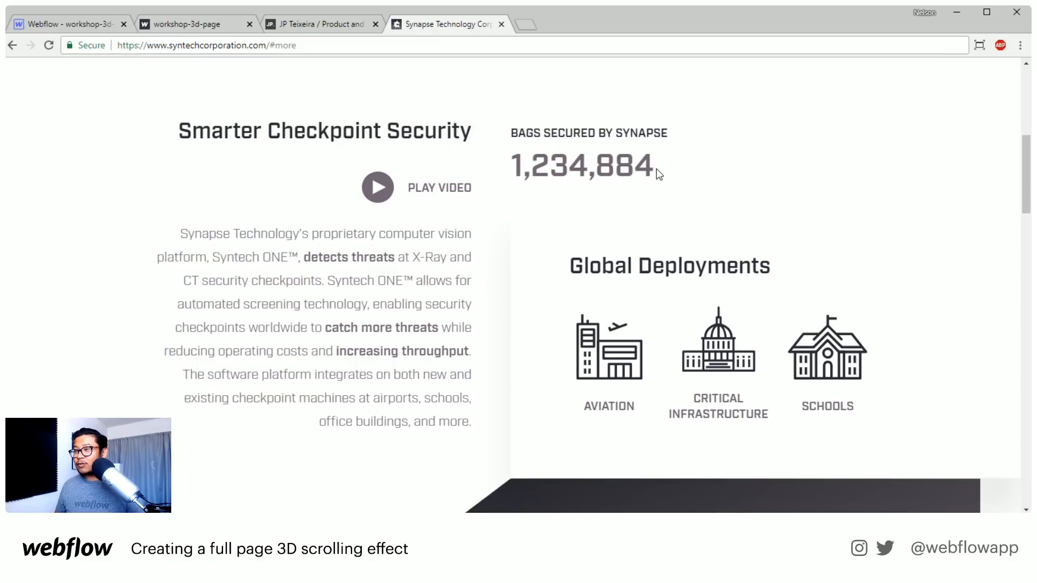
pyautogui.scroll(4, 656, 171)
pyautogui.scroll(-3, 655, 170)
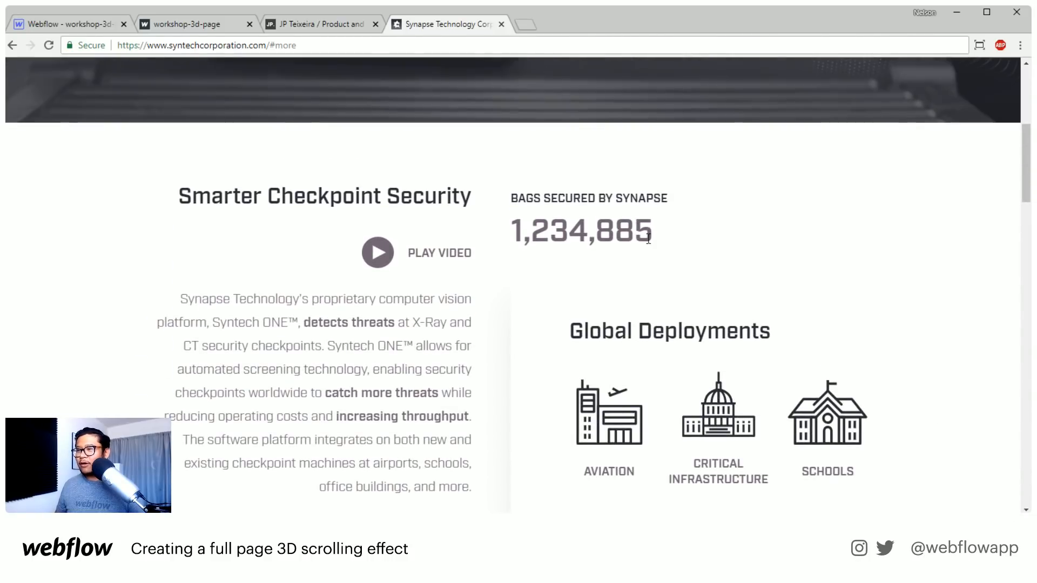
pyautogui.scroll(5, 601, 204)
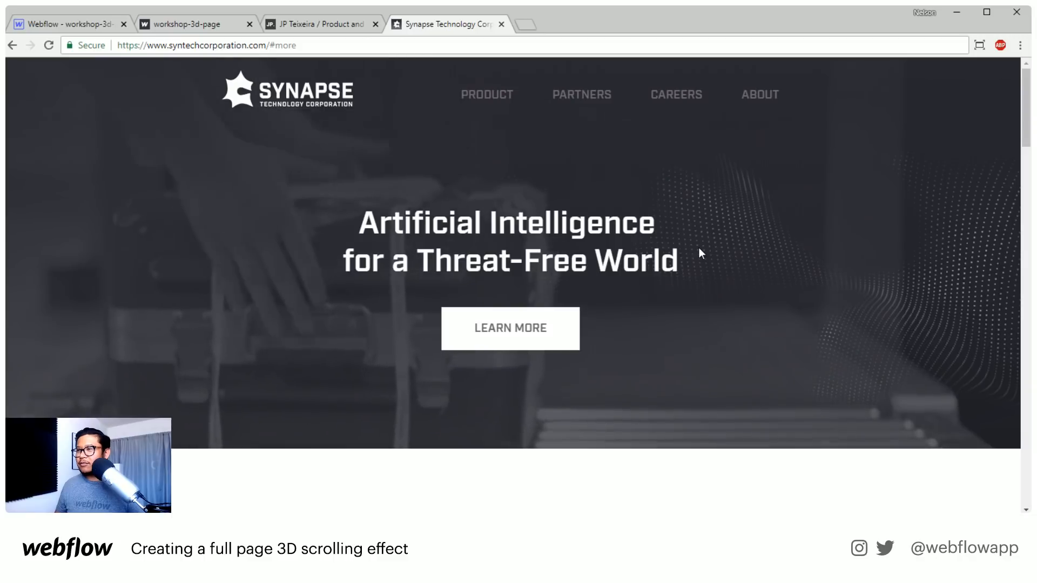
pyautogui.scroll(-5, 666, 233)
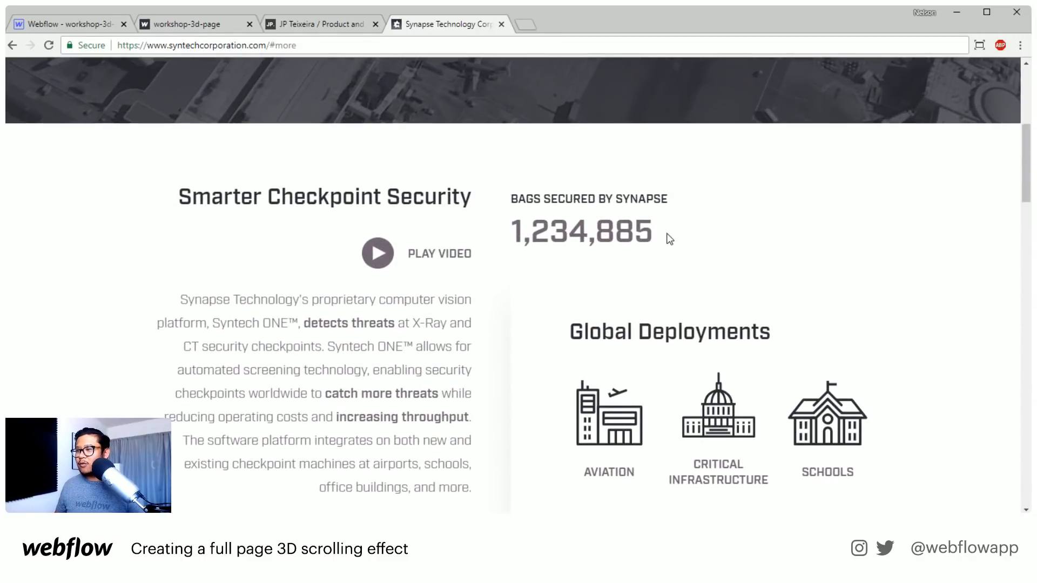
pyautogui.scroll(-3, 666, 231)
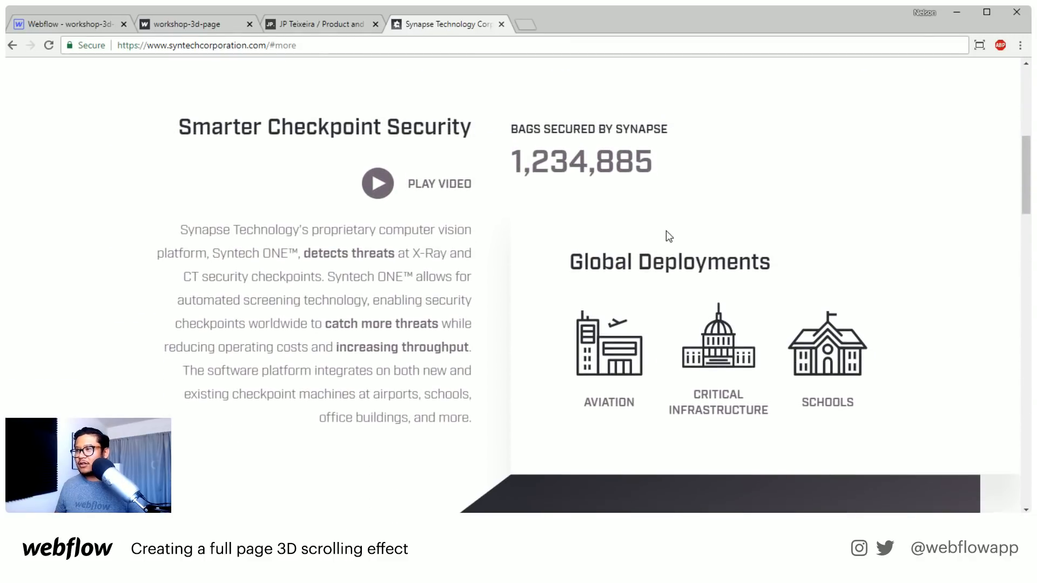
pyautogui.scroll(1, 665, 231)
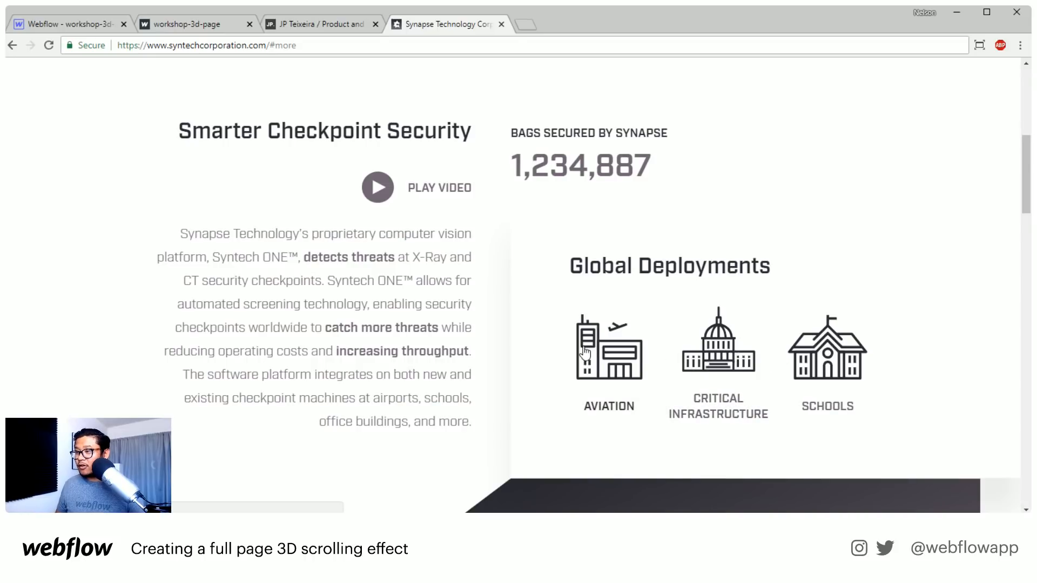
# - Preview the Smarter Checkpoint Security video in its lightbox, close it and return to the hero
pyautogui.click(405, 199)
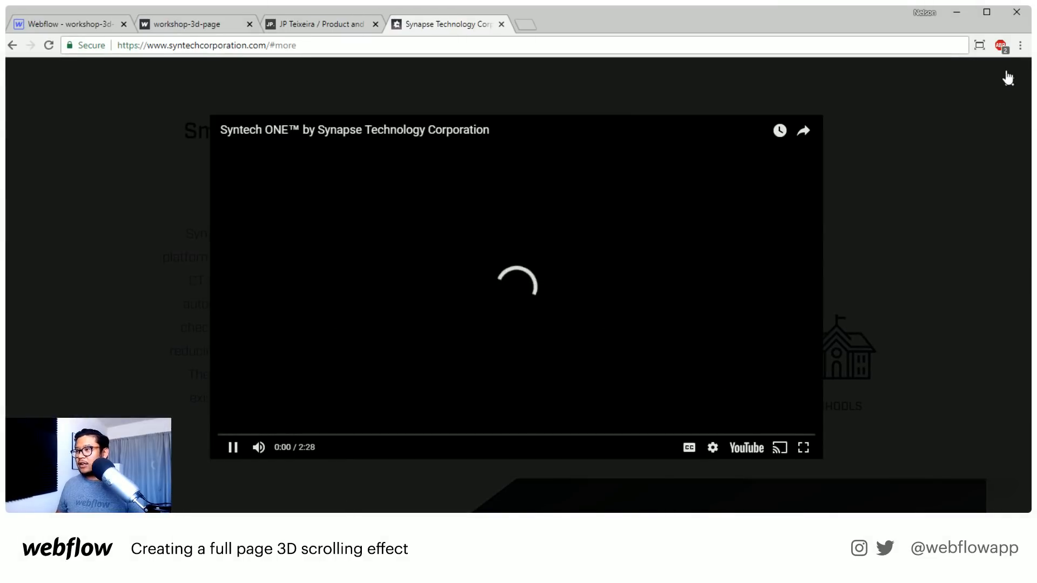
pyautogui.click(1008, 78)
pyautogui.scroll(7, 841, 313)
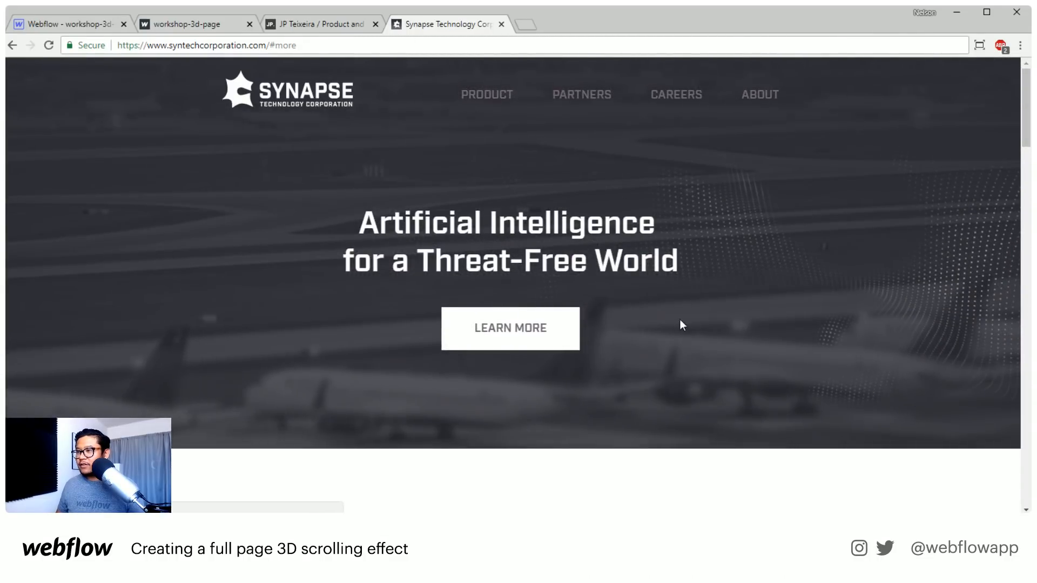
# - Look over the home page from Global Deployments down to the angled Computer Vision for Checkpoint Security section
pyautogui.scroll(-6, 665, 329)
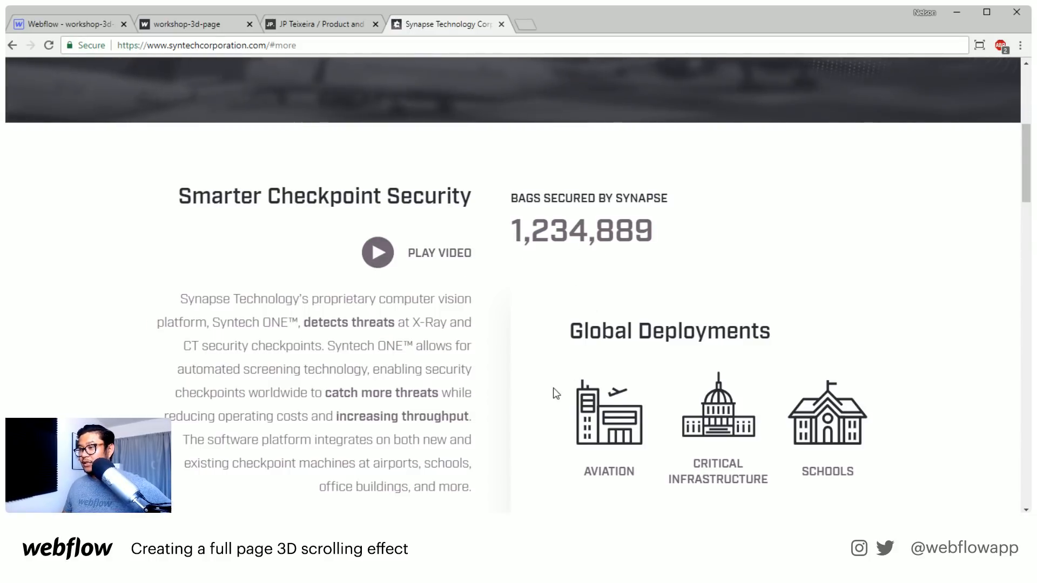
pyautogui.scroll(-3, 567, 371)
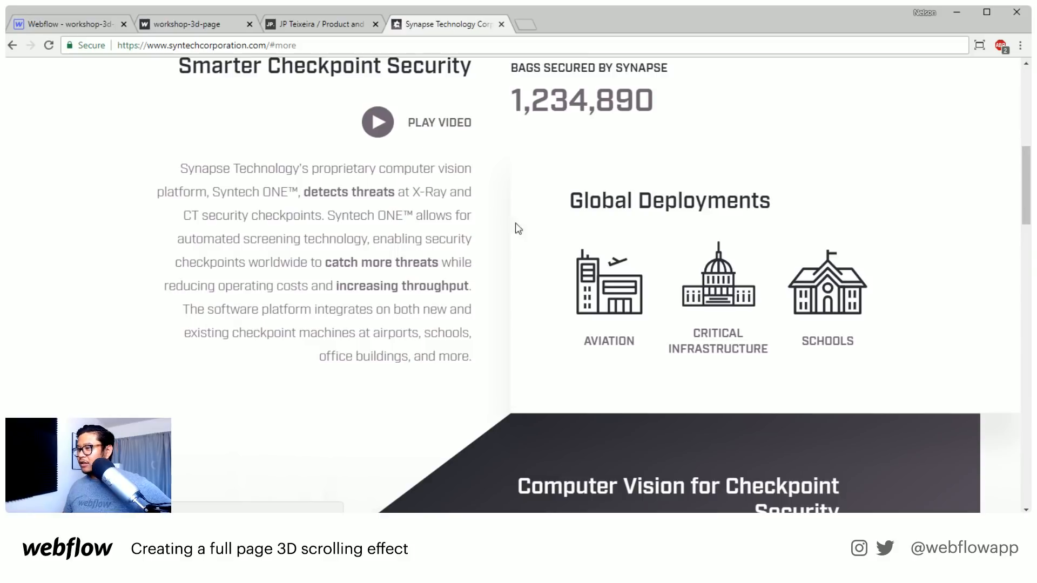
pyautogui.scroll(-1, 798, 373)
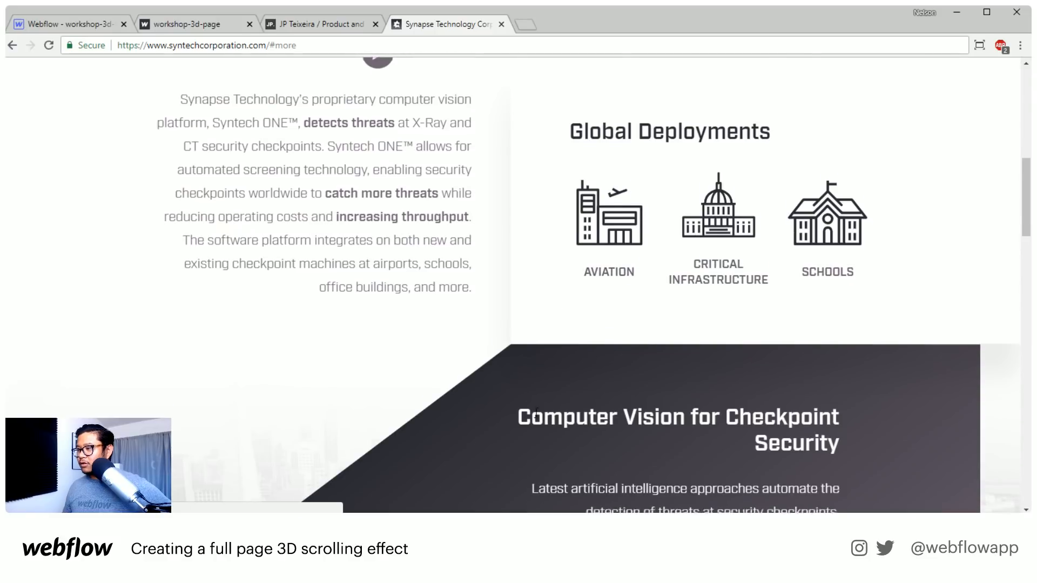
pyautogui.scroll(-4, 535, 411)
pyautogui.scroll(1, 535, 408)
pyautogui.scroll(-1, 535, 405)
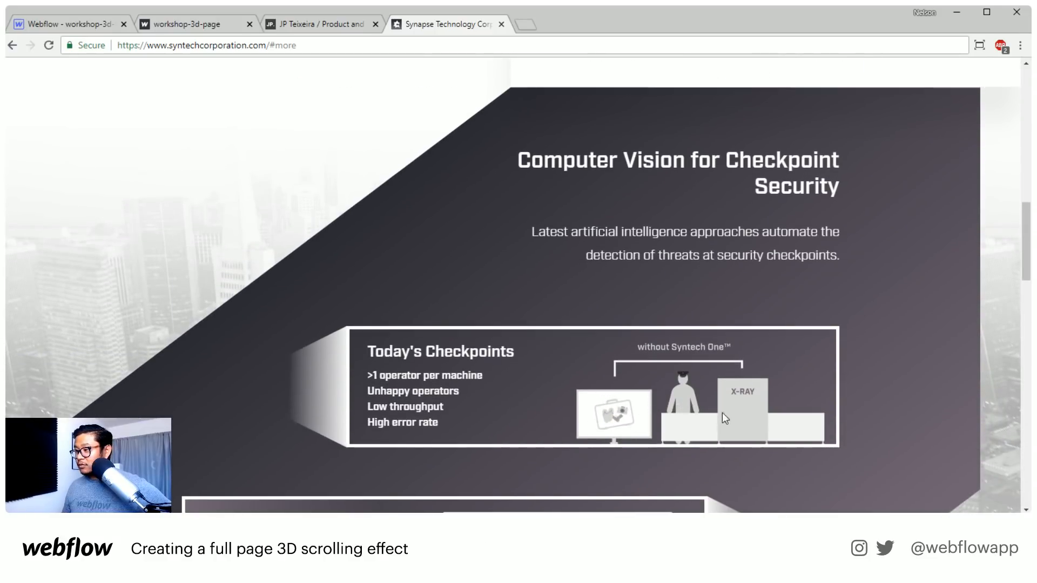
# - Examine how the Today's Checkpoints and With Synapse Technology illustrations behave while scrolling through the Computer Vision section
pyautogui.scroll(-2, 603, 314)
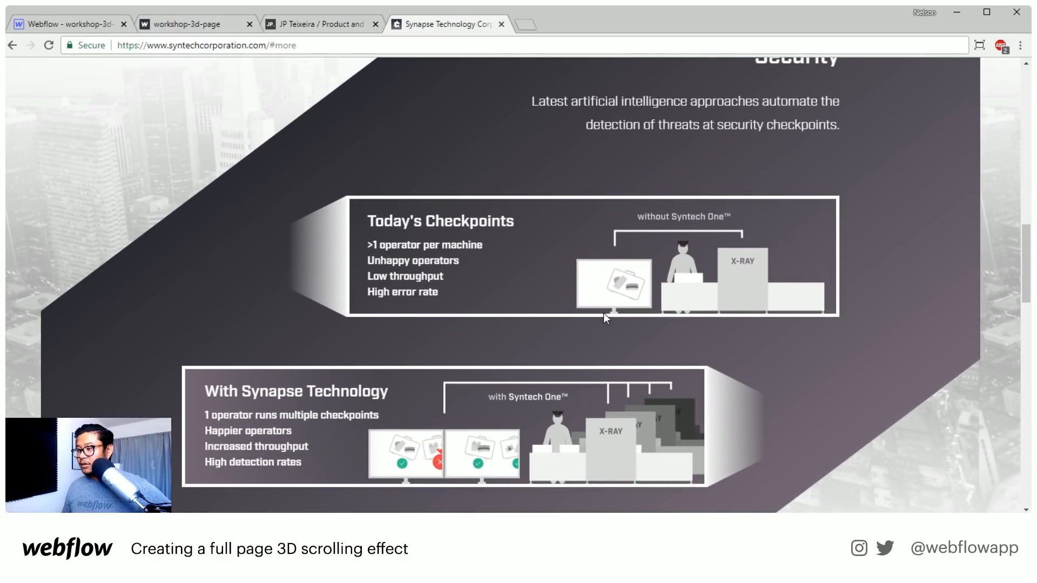
pyautogui.scroll(5, 604, 312)
pyautogui.scroll(-2, 604, 313)
pyautogui.scroll(3, 603, 313)
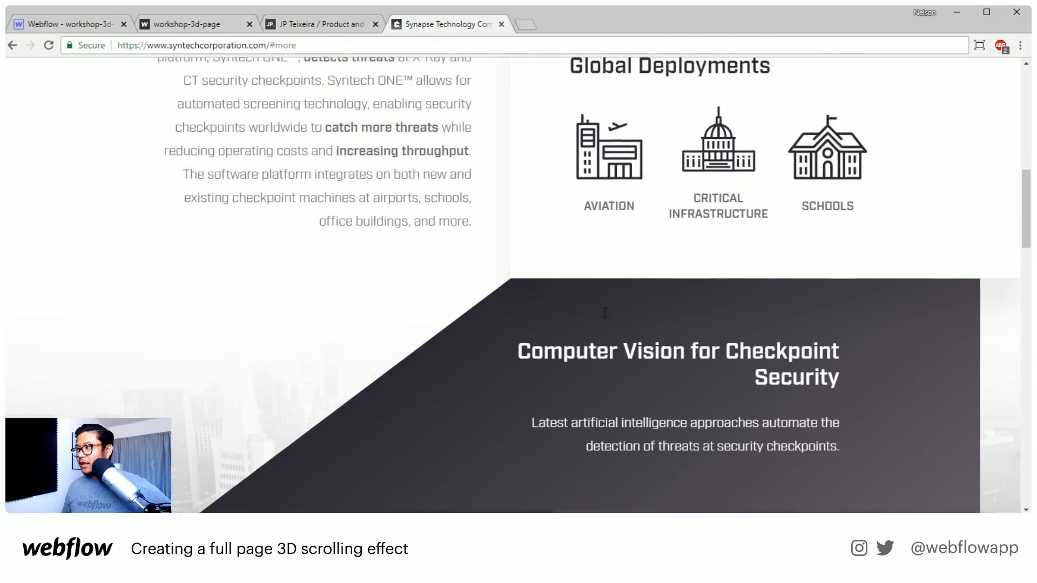
pyautogui.scroll(-3, 546, 354)
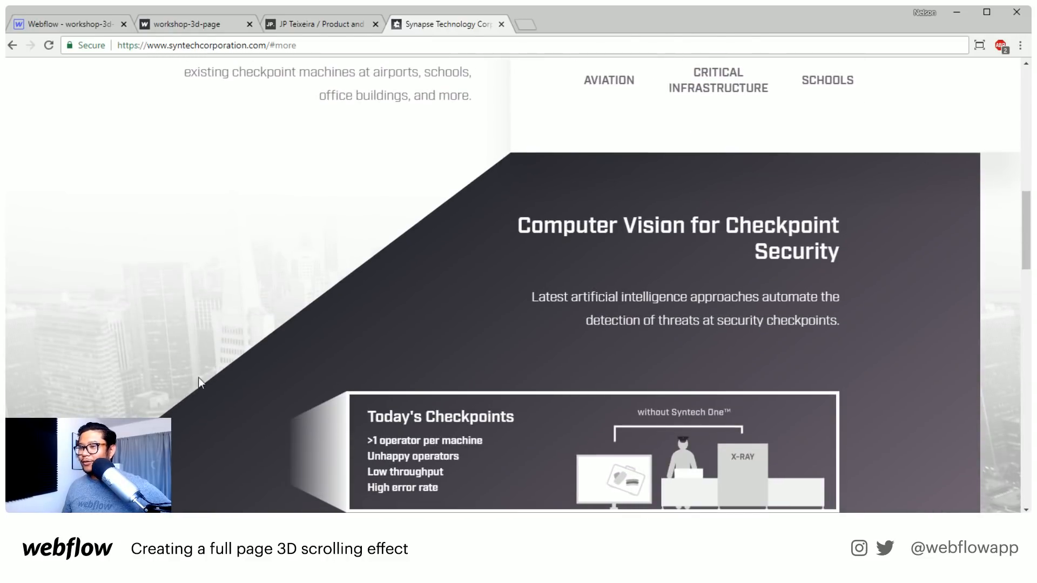
pyautogui.scroll(-4, 360, 393)
pyautogui.scroll(3, 360, 393)
pyautogui.scroll(-3, 360, 393)
pyautogui.scroll(-3, 360, 393)
pyautogui.scroll(-1, 362, 396)
pyautogui.scroll(7, 361, 397)
# - Look over the Synapse at Your Checkpoint section with its wireframe briefcase, continuing to the dotted world map
pyautogui.scroll(-10, 362, 396)
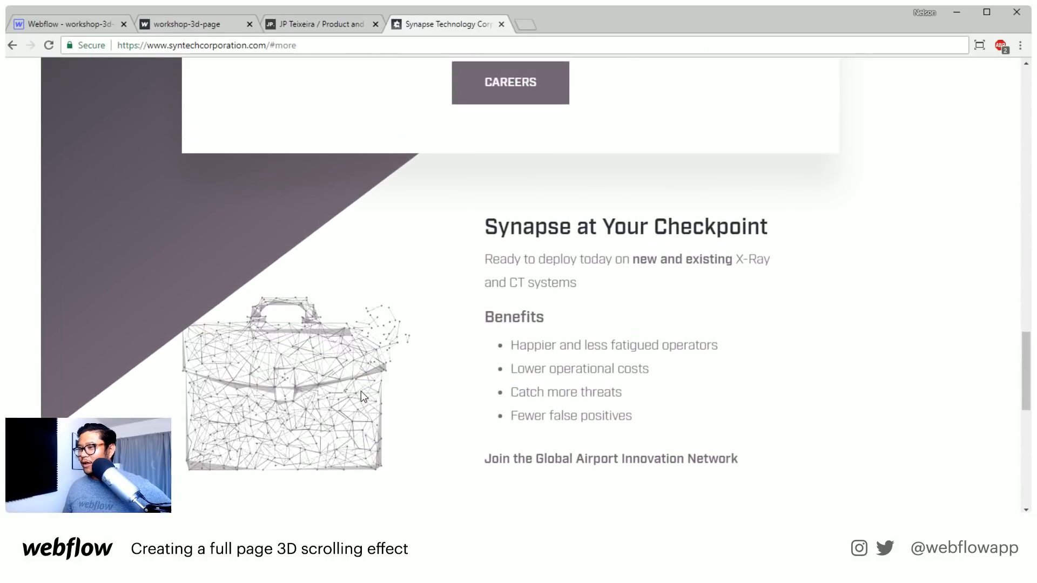
pyautogui.scroll(-1, 361, 391)
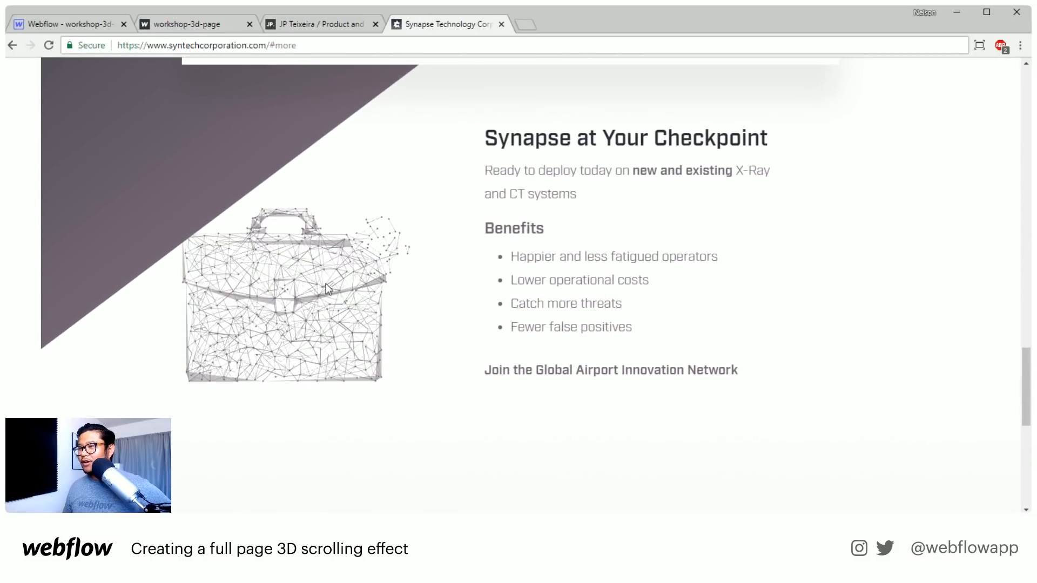
pyautogui.scroll(-7, 534, 422)
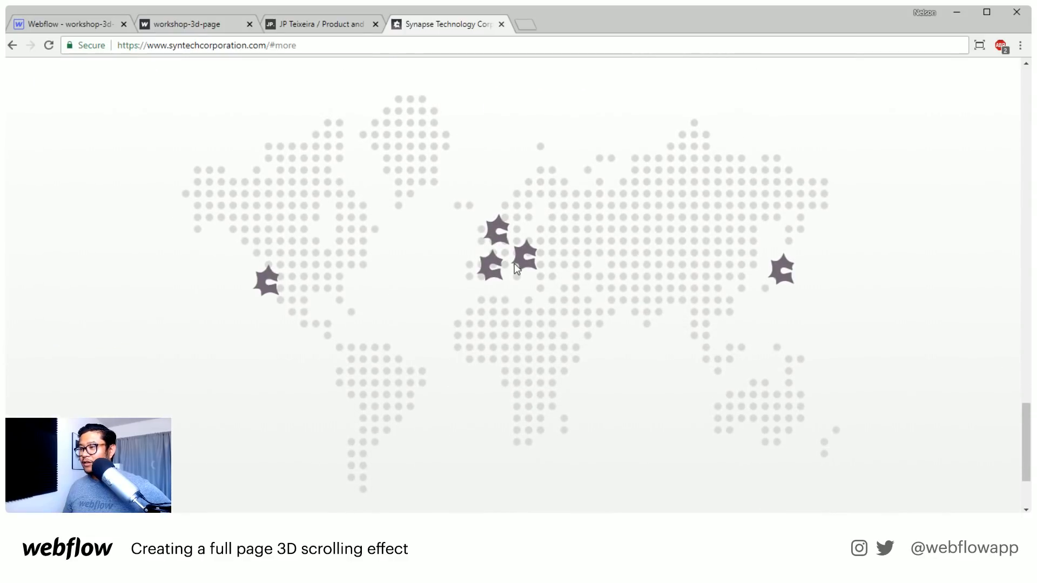
# - Examine the scroll behavior of the world map and its location markers down to the home page footer
pyautogui.scroll(4, 484, 379)
pyautogui.scroll(-6, 484, 379)
pyautogui.scroll(3, 484, 379)
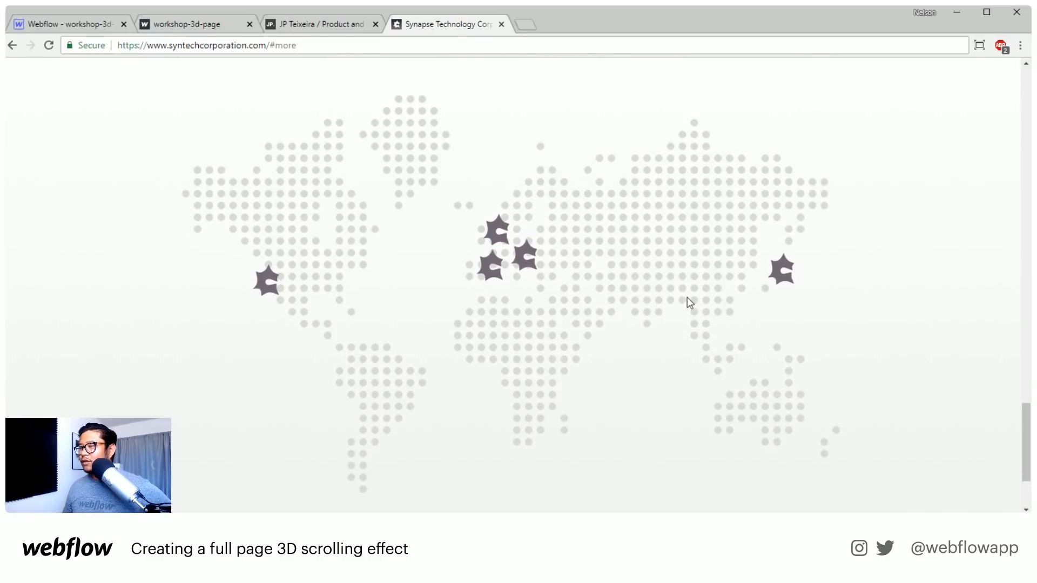
pyautogui.scroll(5, 449, 385)
pyautogui.scroll(-4, 450, 385)
pyautogui.scroll(-1, 453, 389)
pyautogui.scroll(-2, 452, 390)
pyautogui.scroll(2, 453, 390)
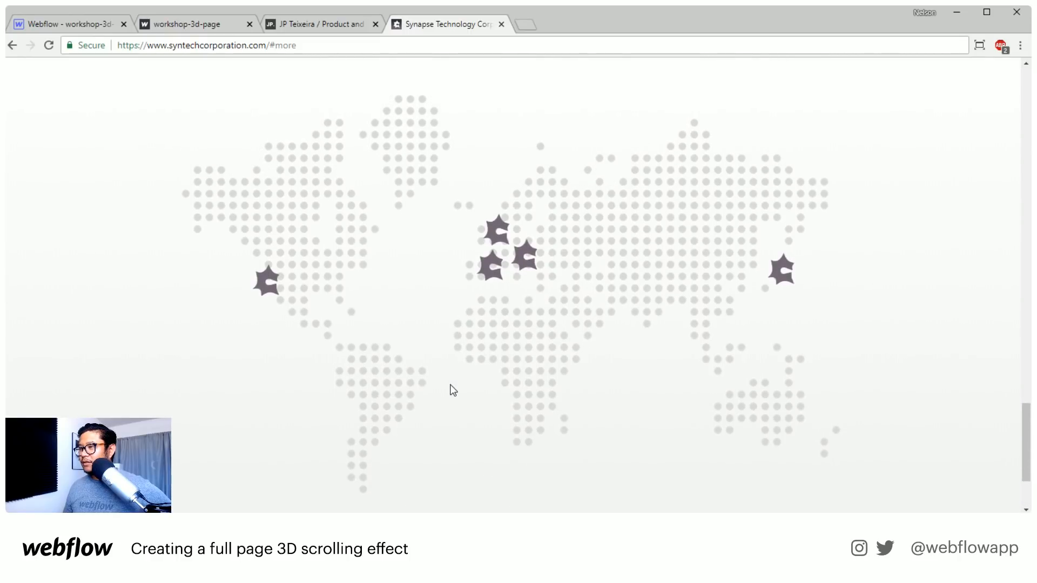
pyautogui.scroll(-2, 453, 390)
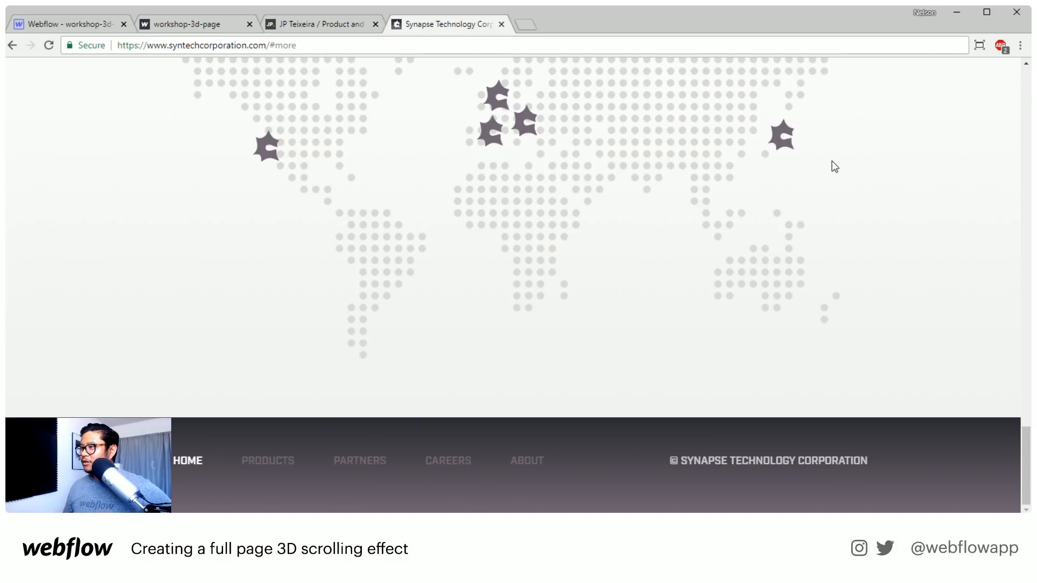
pyautogui.scroll(2, 808, 367)
pyautogui.scroll(-2, 808, 368)
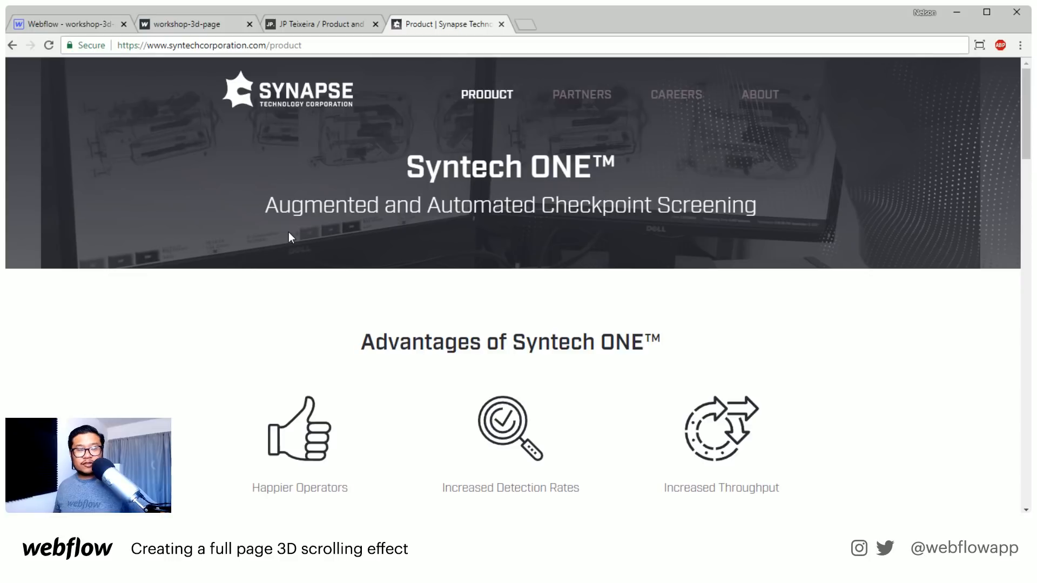
# - Look over the Product page's Syntech ONE header, Advantages icons and Patented Deep Learning Approaches section
pyautogui.scroll(-2, 290, 236)
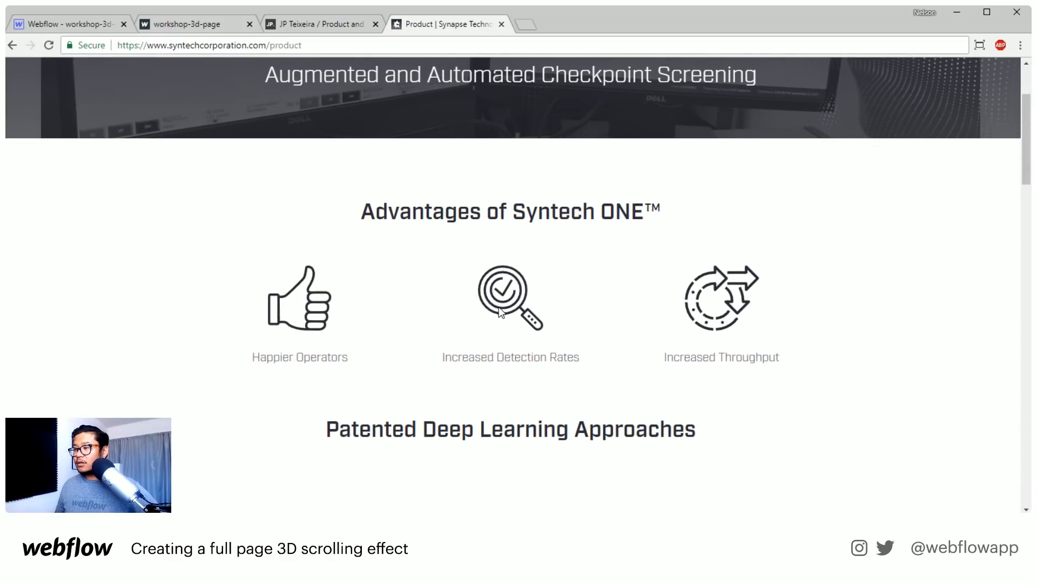
pyautogui.scroll(2, 499, 312)
pyautogui.scroll(-2, 499, 311)
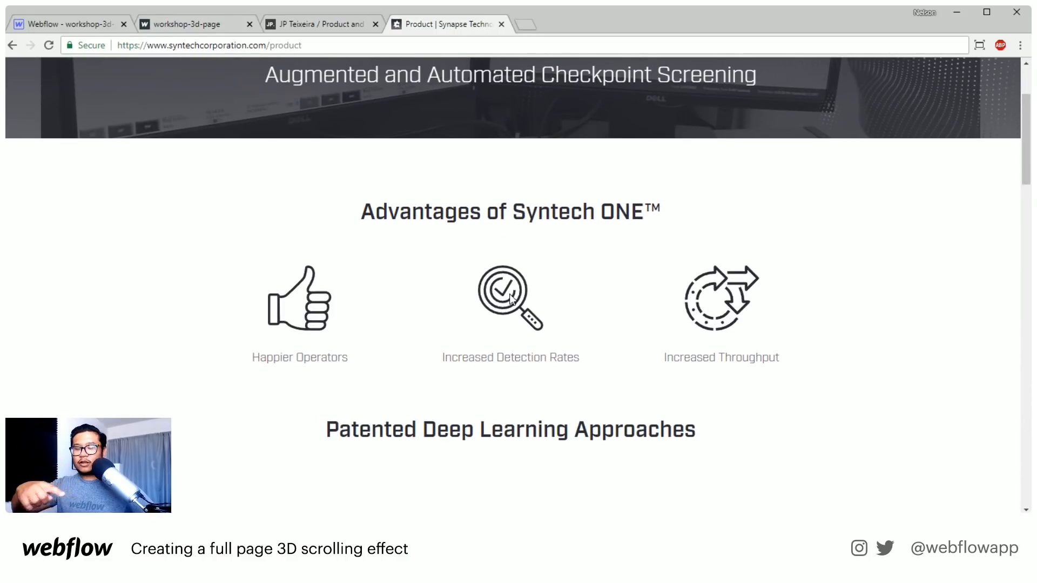
pyautogui.scroll(-4, 510, 298)
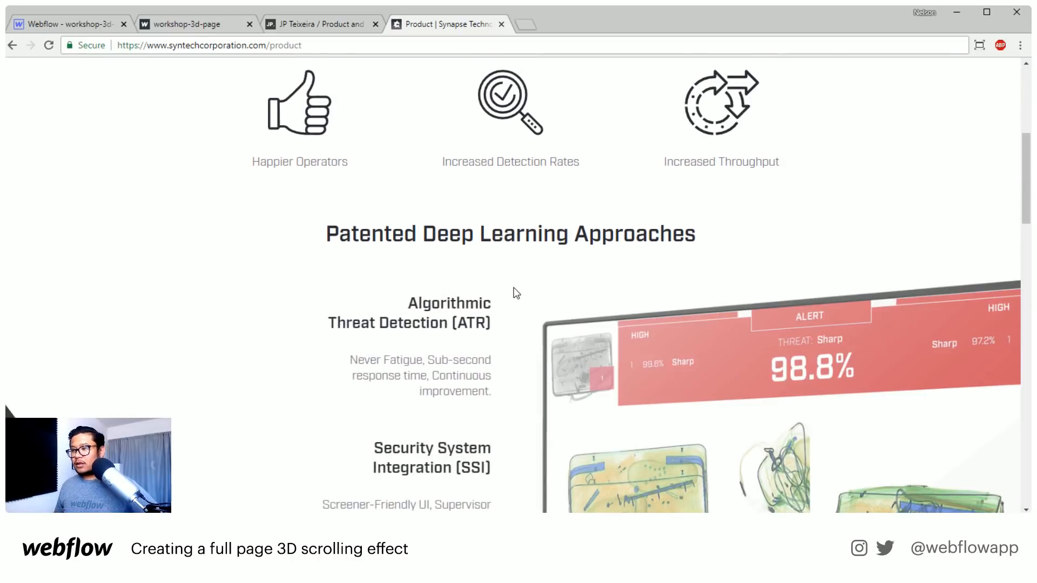
pyautogui.moveTo(1028, 180); pyautogui.dragTo(1027, 125)
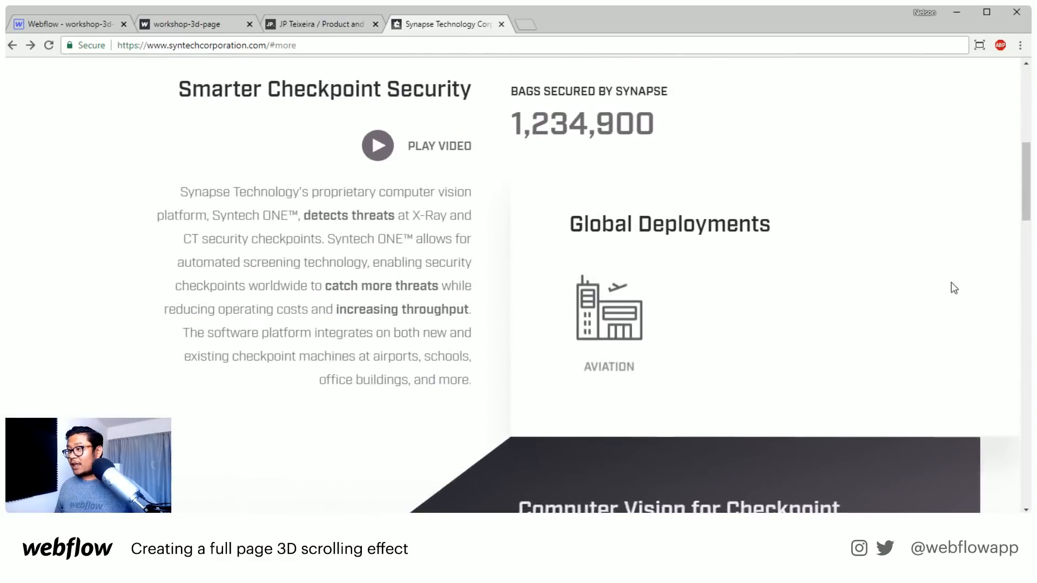
# - Review the home page sections down to the footer and open the Products page from there
pyautogui.moveTo(1027, 179); pyautogui.dragTo(1030, 276)
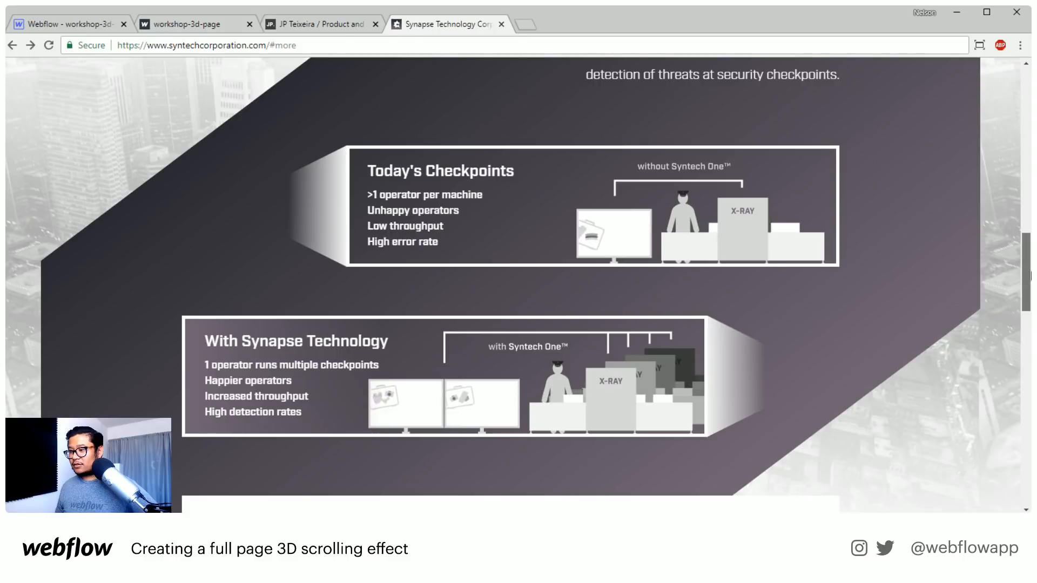
pyautogui.moveTo(1030, 276); pyautogui.dragTo(1028, 373)
pyautogui.scroll(-10, 550, 449)
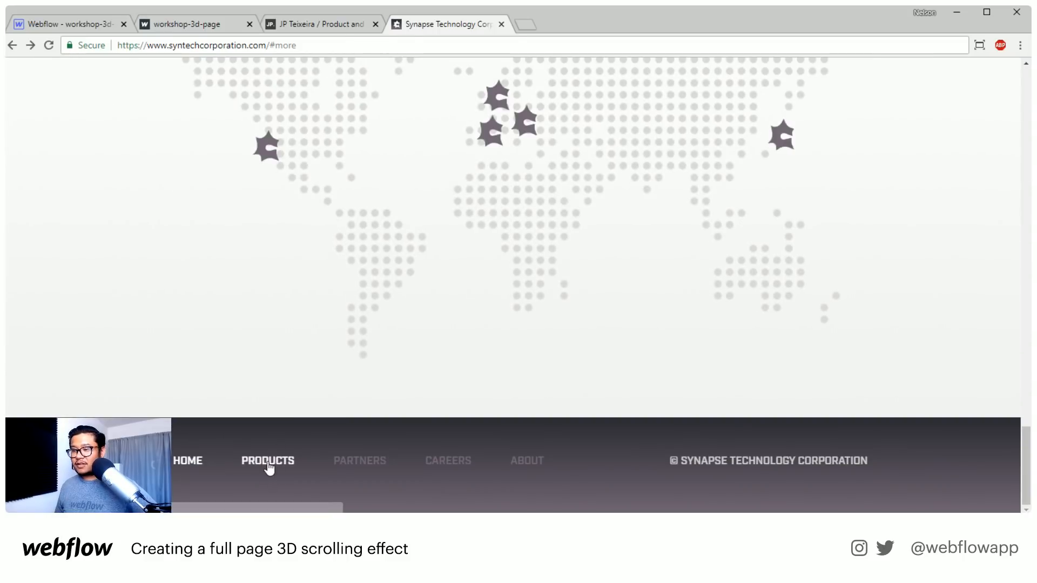
pyautogui.click(268, 462)
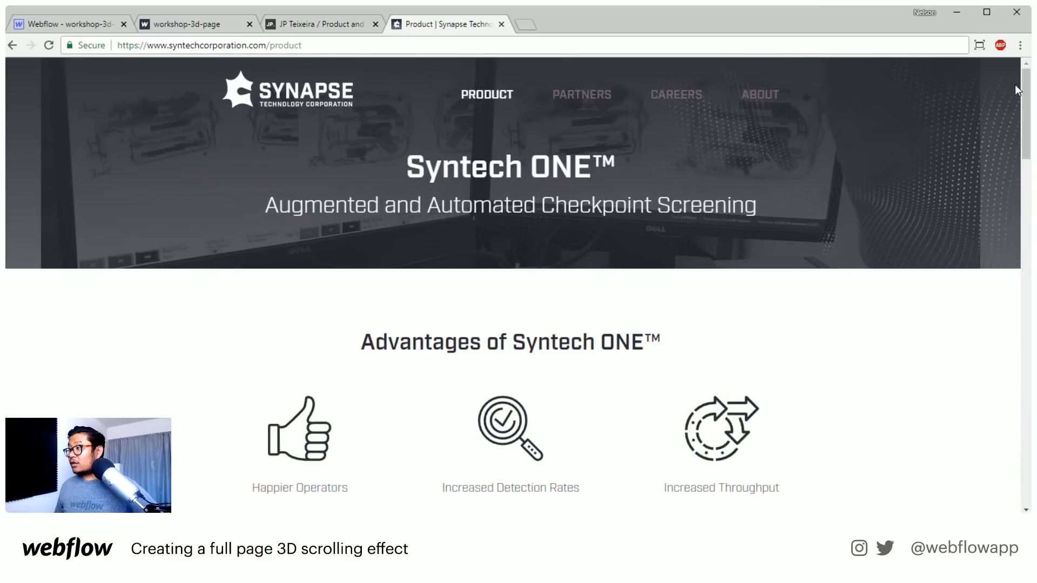
# - Examine the scroll animations of the Product page's monitor image, dark angled shape and wireframe suitcase in the Patented Deep Learning Approaches section
pyautogui.moveTo(1027, 77); pyautogui.dragTo(1029, 149)
pyautogui.scroll(-4, 517, 286)
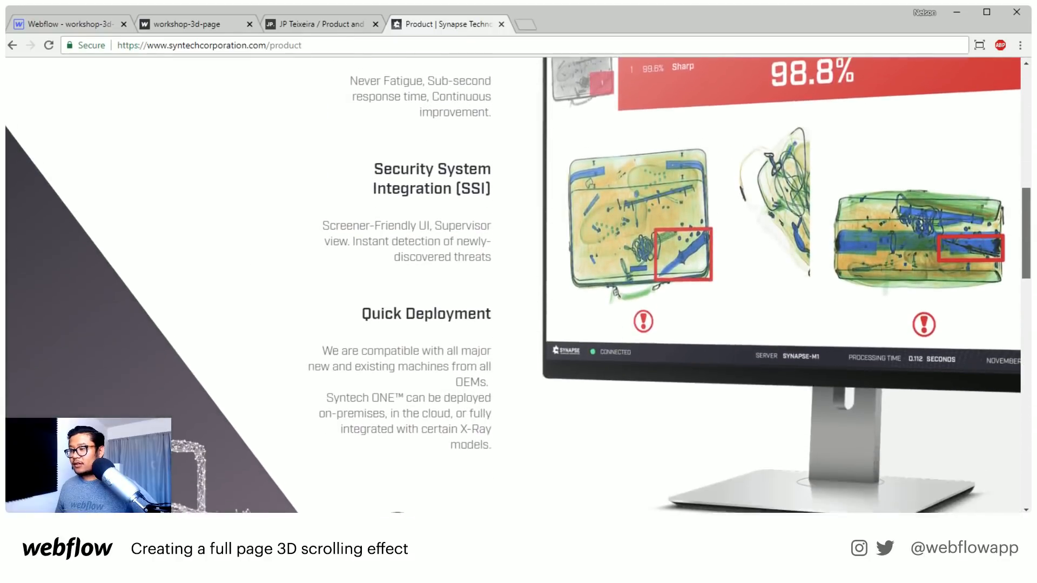
pyautogui.scroll(9, 517, 285)
pyautogui.scroll(-5, 498, 163)
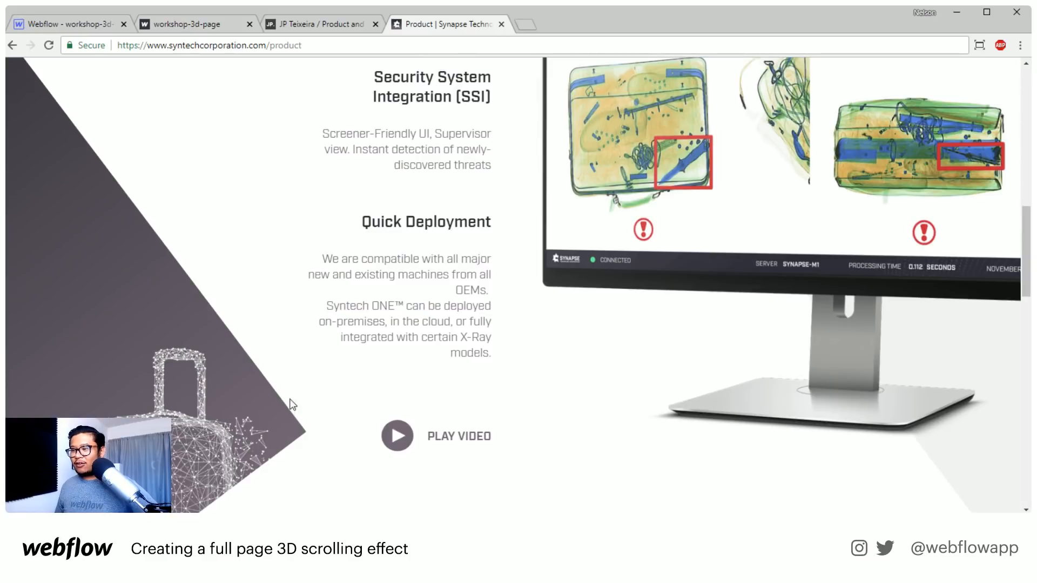
pyautogui.scroll(4, 221, 406)
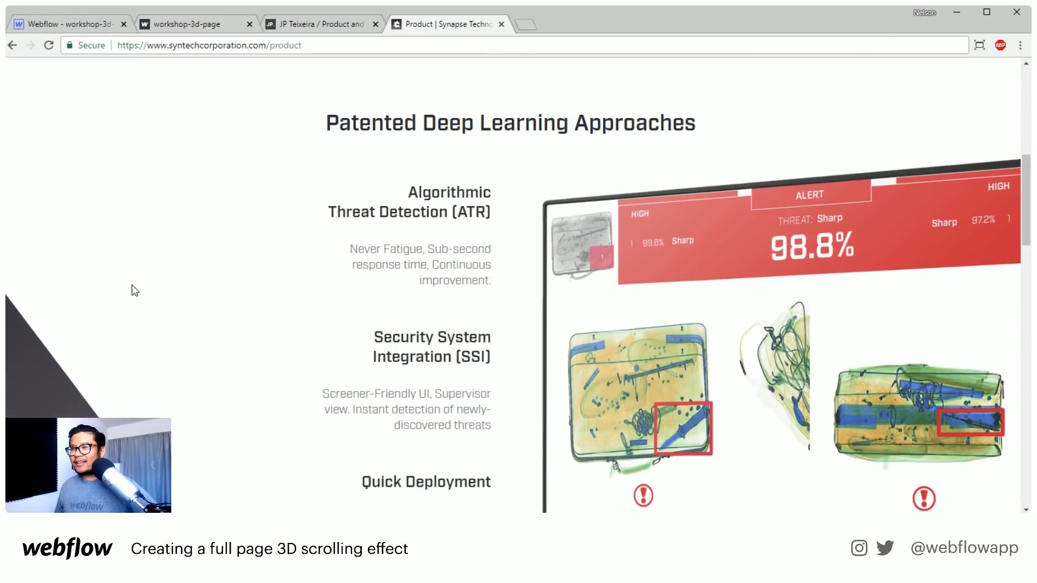
pyautogui.scroll(-5, 132, 284)
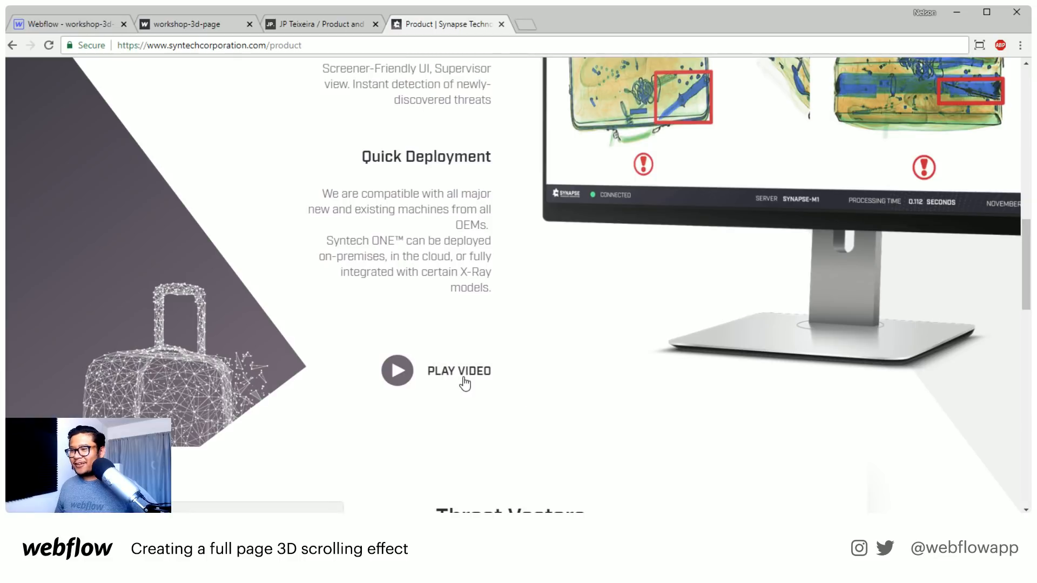
pyautogui.scroll(10, 228, 369)
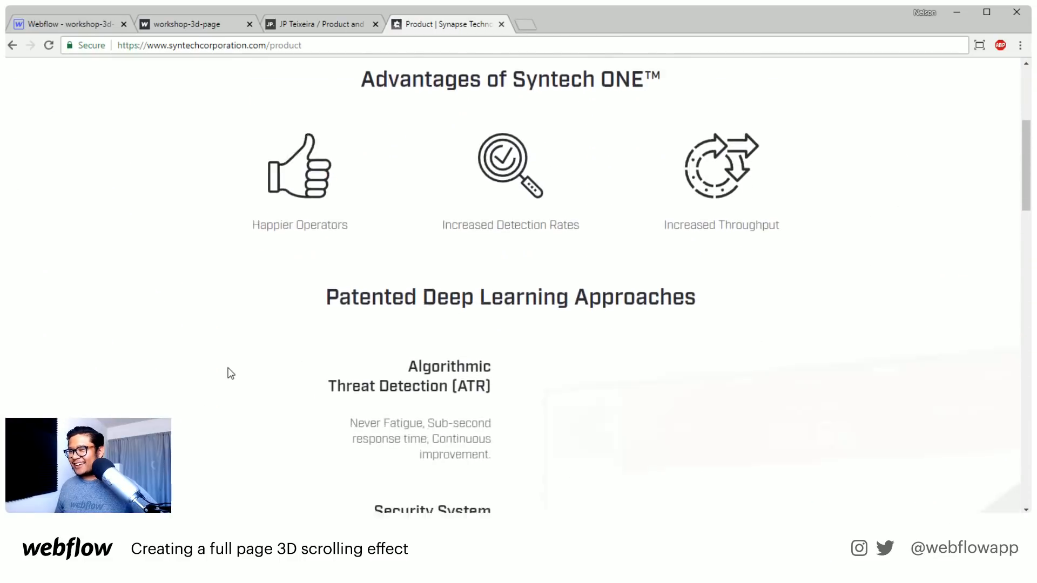
# - Examine the Product page's scroll behavior from Patented Deep Learning Approaches through Threat Vectors to the Ready to Deploy card
pyautogui.scroll(-5, 231, 373)
pyautogui.scroll(-10, 464, 270)
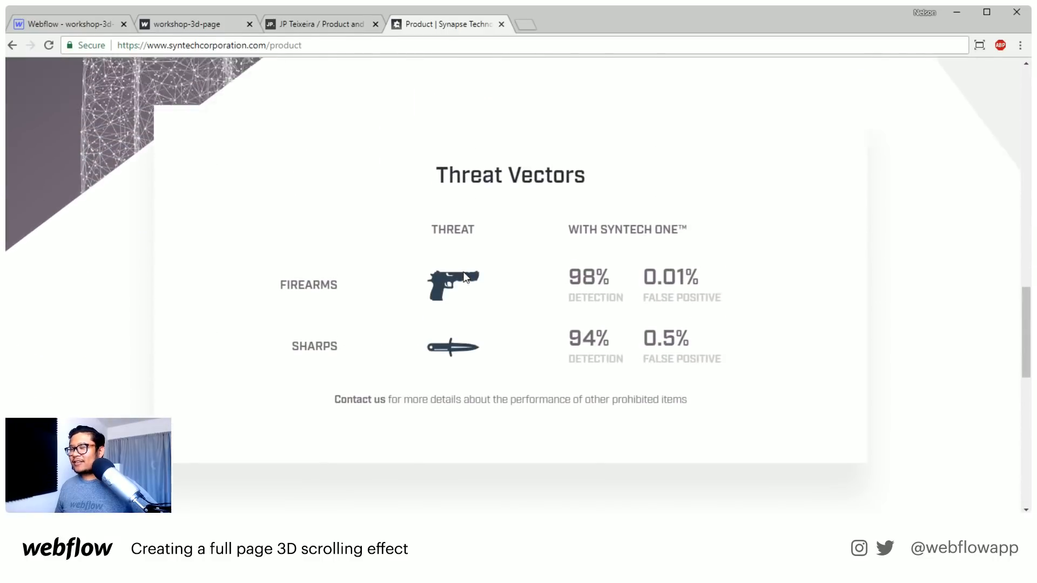
pyautogui.scroll(10, 465, 270)
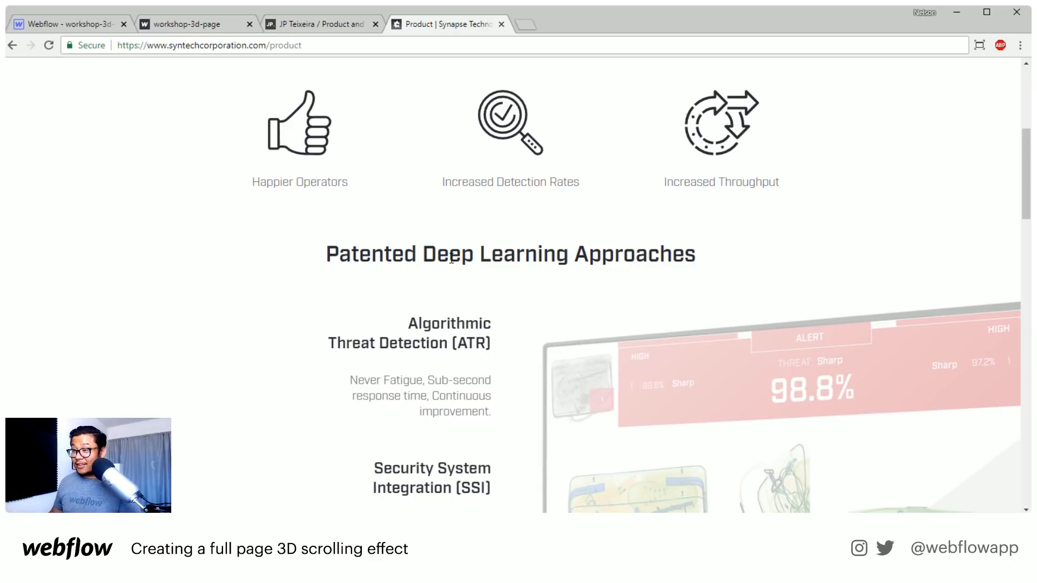
pyautogui.scroll(-5, 490, 202)
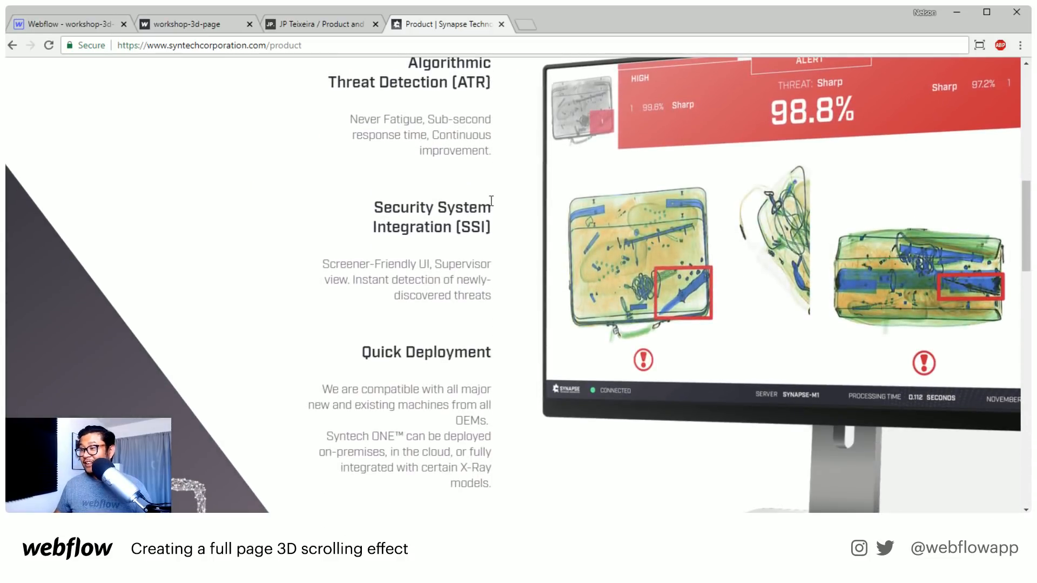
pyautogui.scroll(3, 490, 202)
pyautogui.scroll(-3, 490, 202)
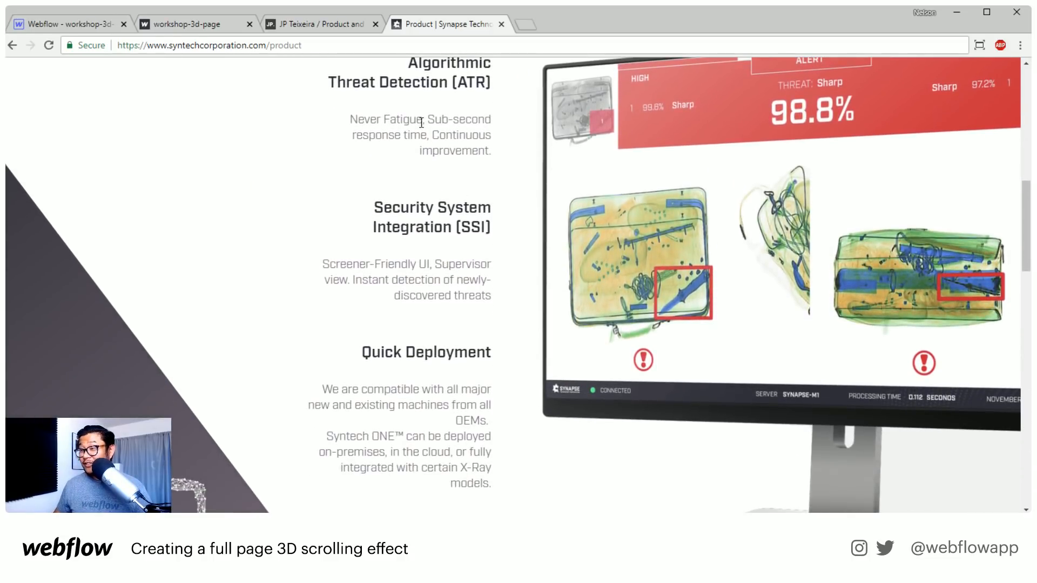
pyautogui.scroll(-8, 419, 199)
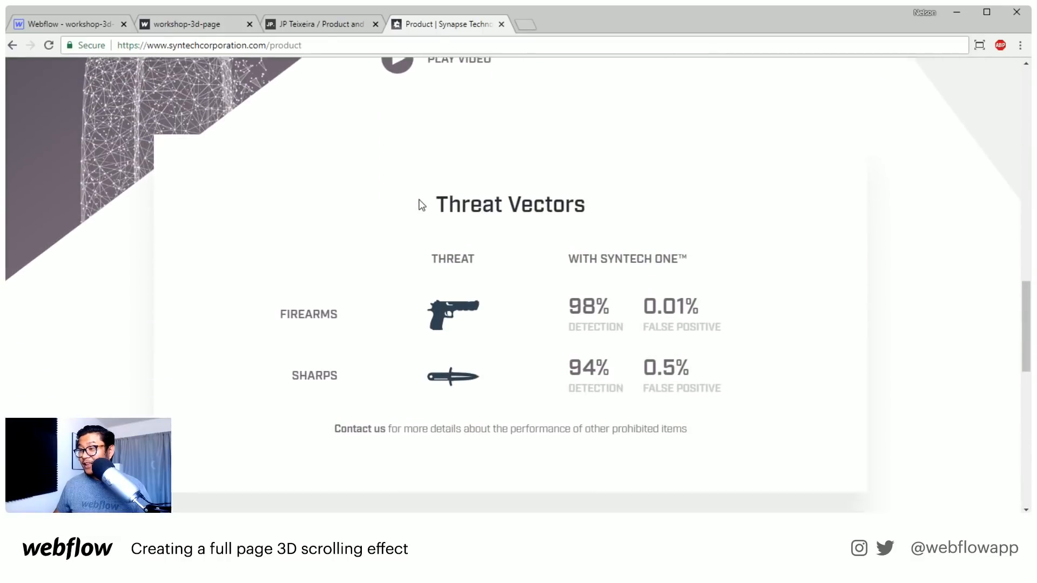
pyautogui.scroll(-1, 420, 211)
pyautogui.scroll(1, 421, 213)
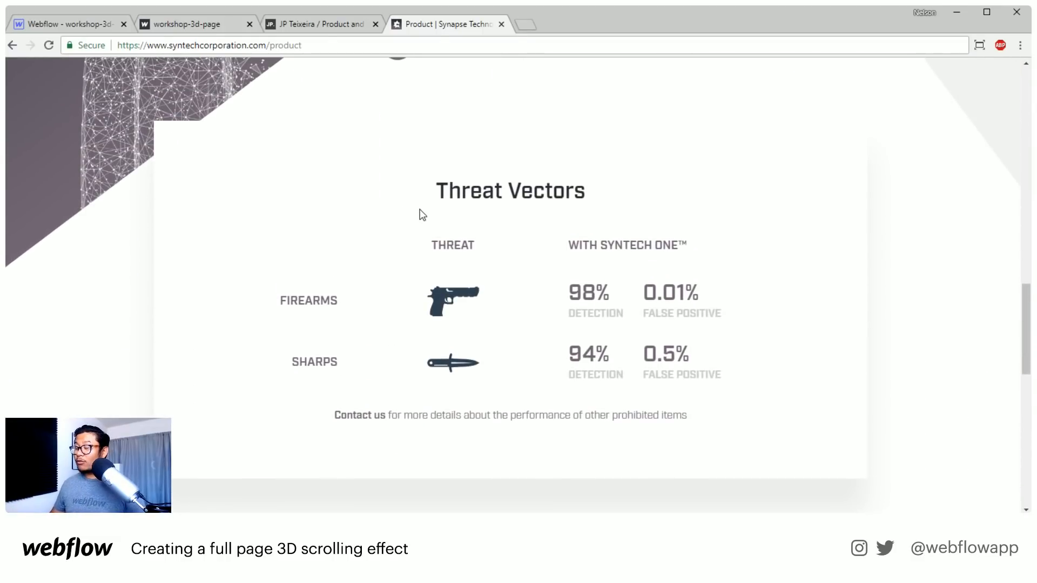
pyautogui.scroll(-5, 424, 227)
pyautogui.scroll(1, 427, 241)
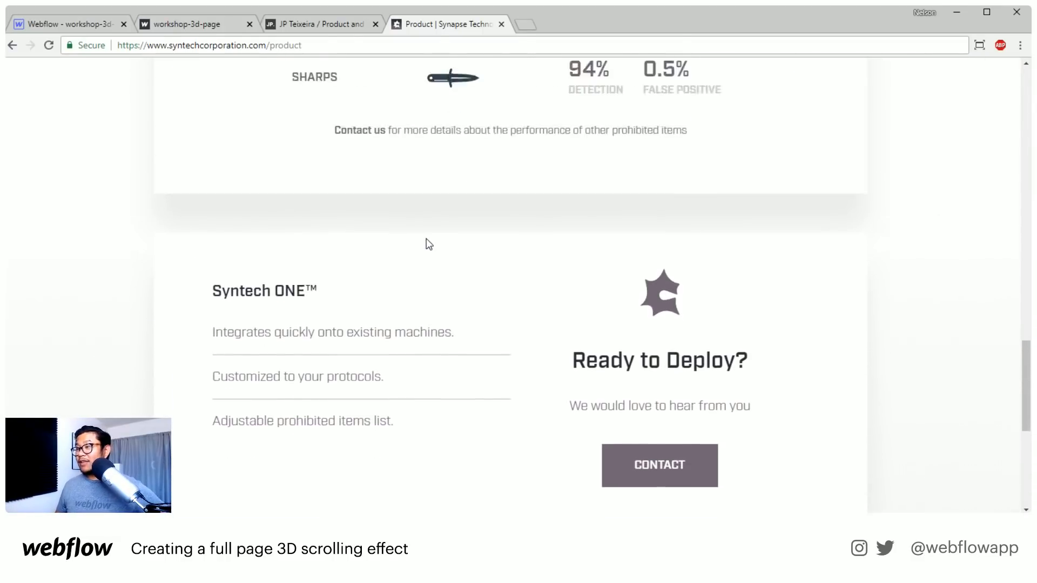
# - Review the monitor image and angled wireframe suitcase section again, continuing down to the Product page footer
pyautogui.scroll(6, 429, 244)
pyautogui.scroll(-2, 426, 240)
pyautogui.scroll(8, 426, 241)
pyautogui.scroll(3, 427, 239)
pyautogui.scroll(-2, 427, 241)
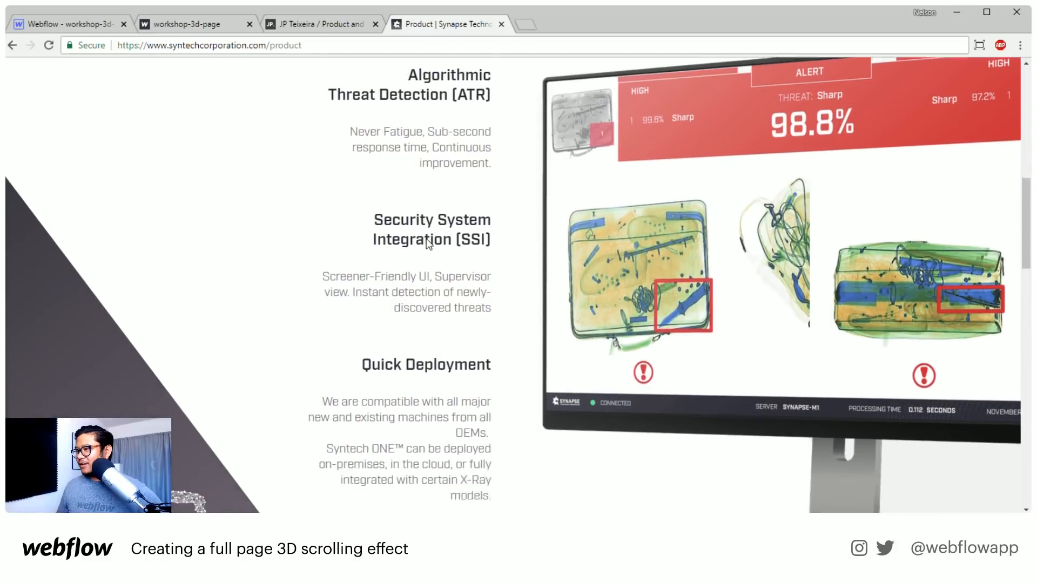
pyautogui.scroll(-5, 428, 244)
pyautogui.scroll(-10, 653, 245)
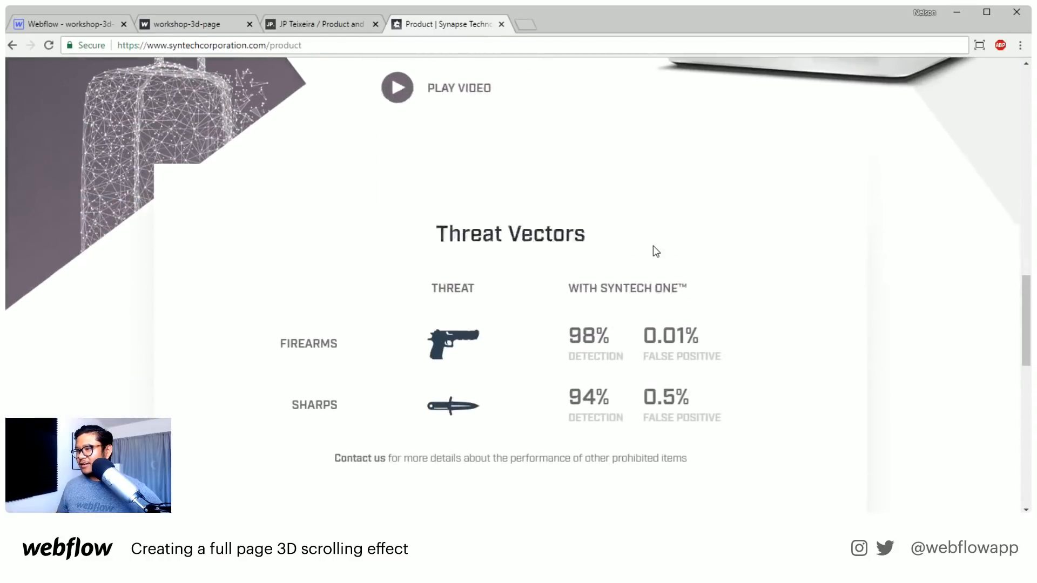
pyautogui.scroll(-1, 653, 246)
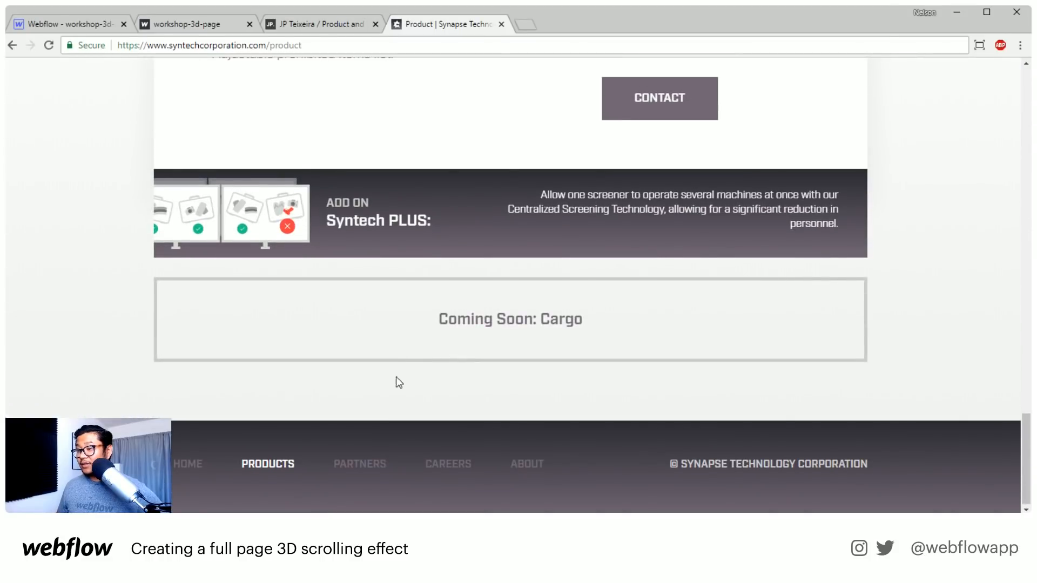
# - Open the Partners page and look over its header, Aviation world map and Critical Infrastructure section down to the footer
pyautogui.click(379, 465)
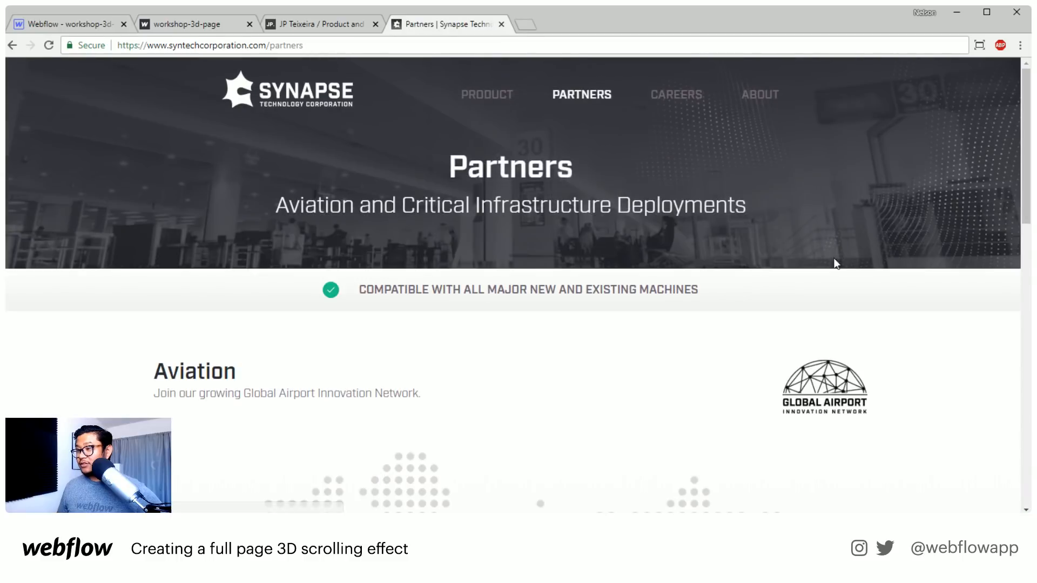
pyautogui.scroll(-4, 845, 256)
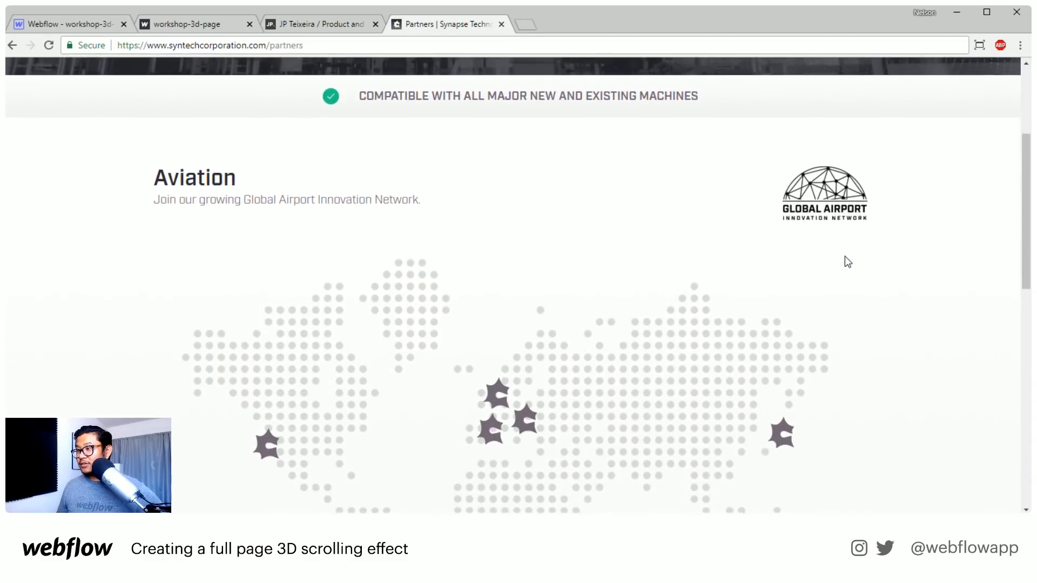
pyautogui.scroll(-9, 844, 257)
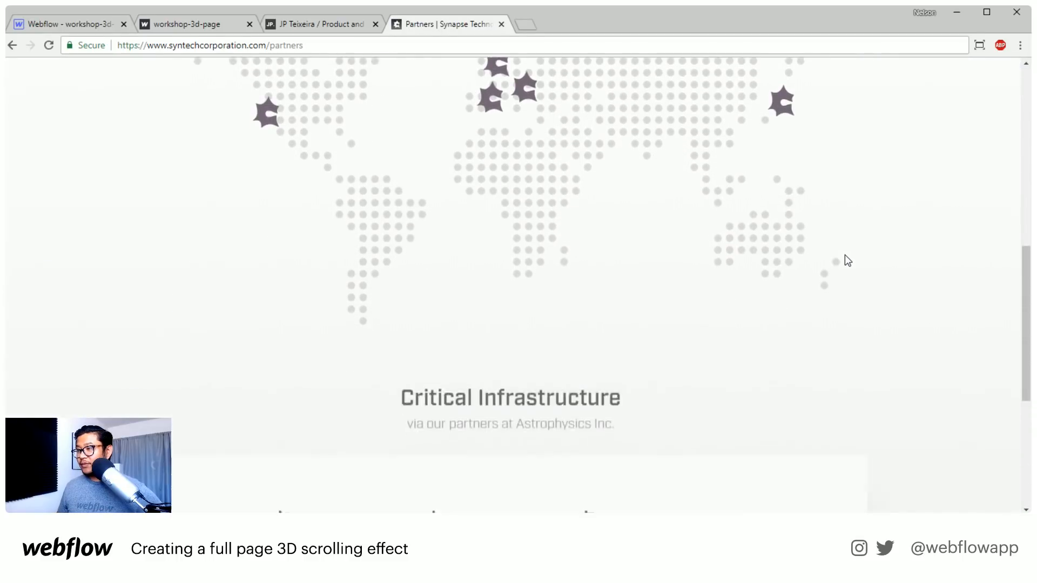
pyautogui.scroll(-3, 845, 255)
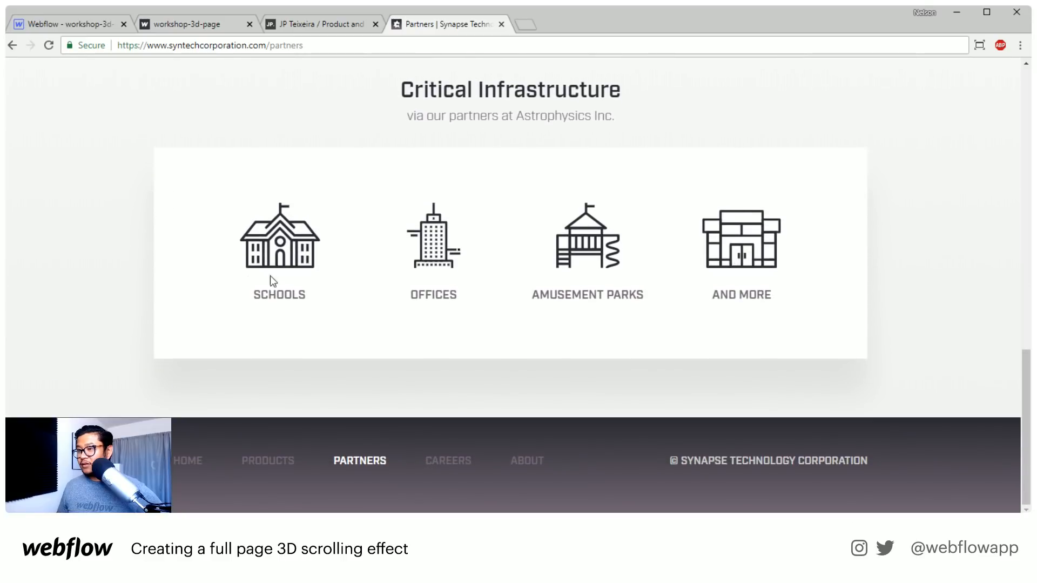
pyautogui.scroll(16, 209, 290)
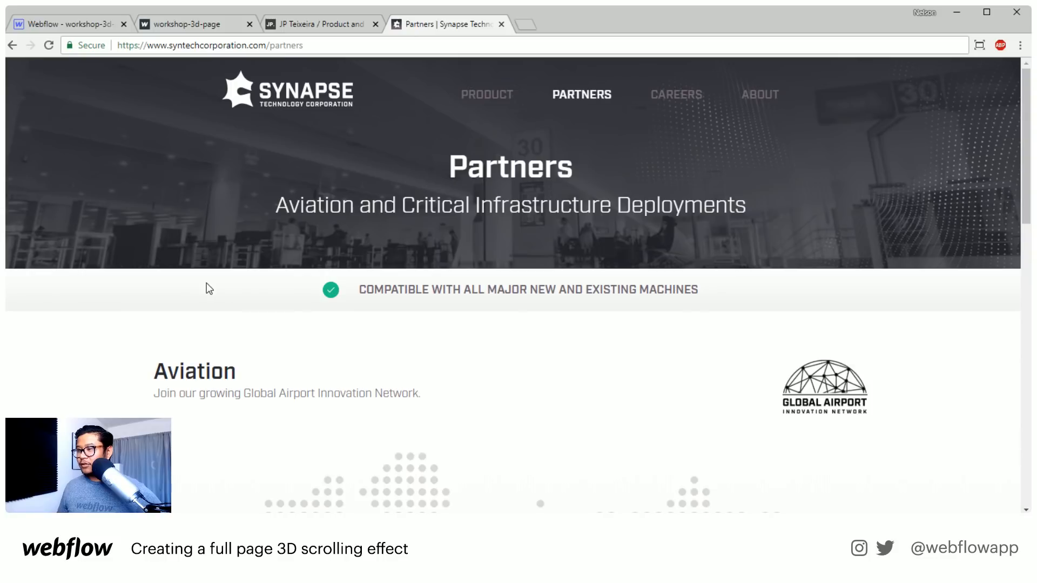
pyautogui.scroll(-2, 211, 290)
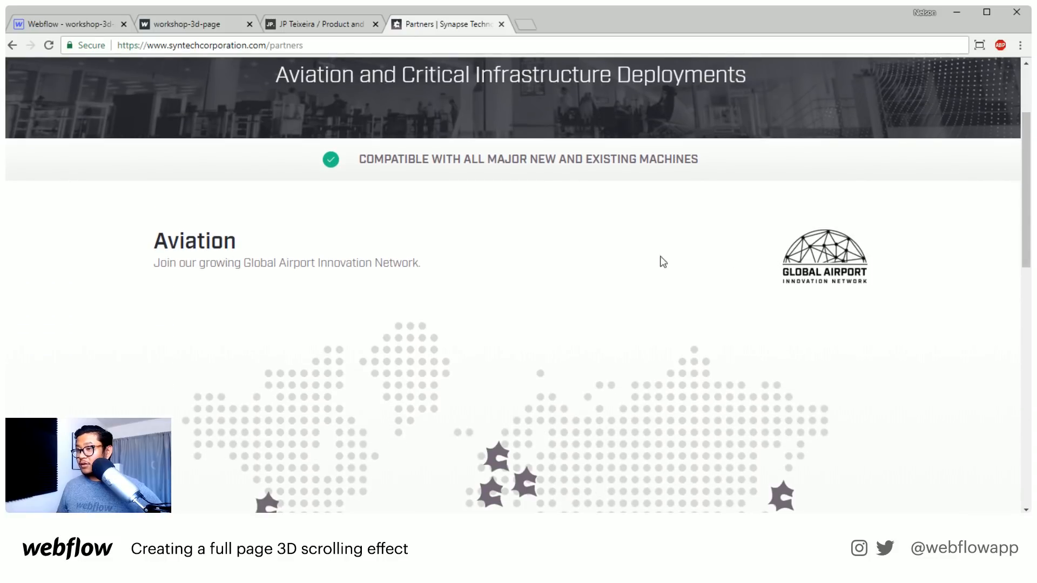
pyautogui.scroll(-10, 586, 268)
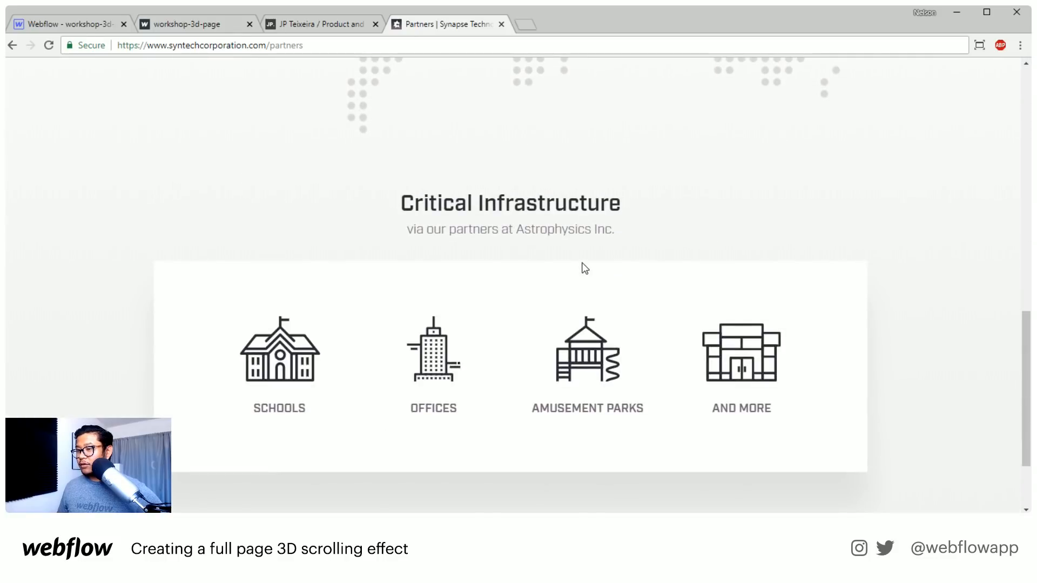
pyautogui.scroll(-2, 297, 345)
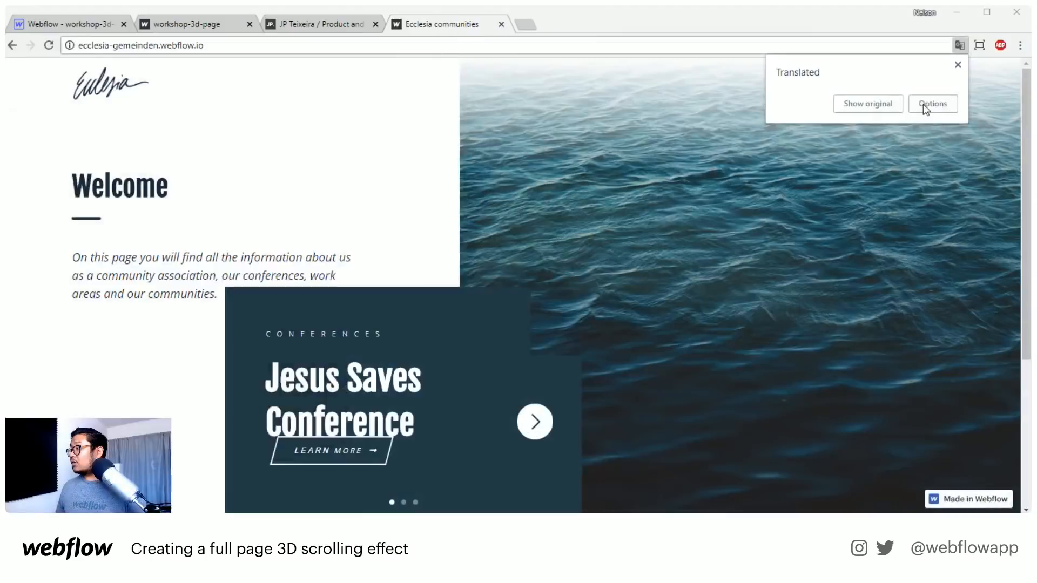
# - Reload the Ecclesia page and show it in its original German instead of the English translation
pyautogui.click(958, 65)
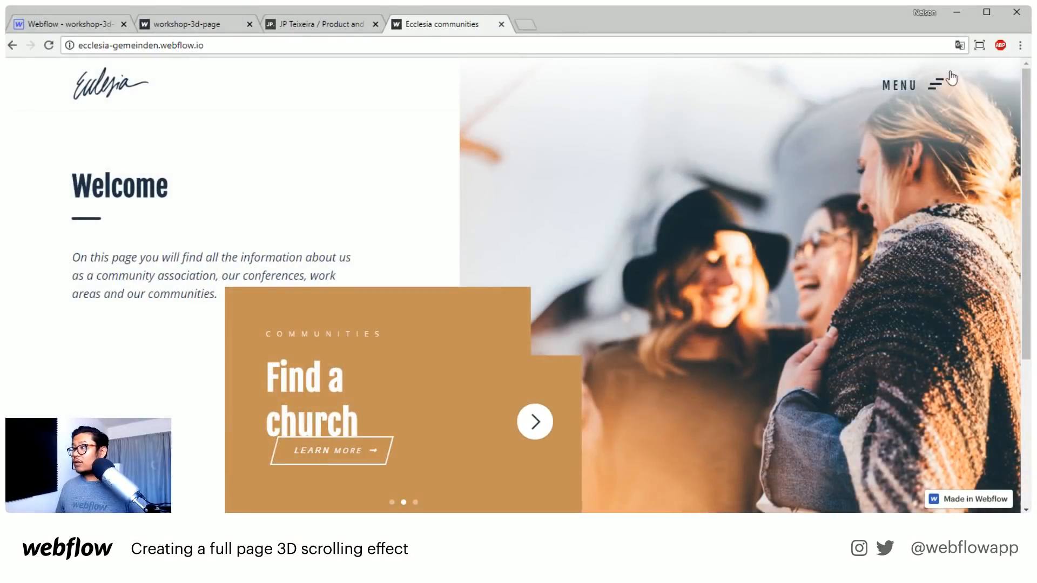
pyautogui.click(959, 45)
pyautogui.click(862, 103)
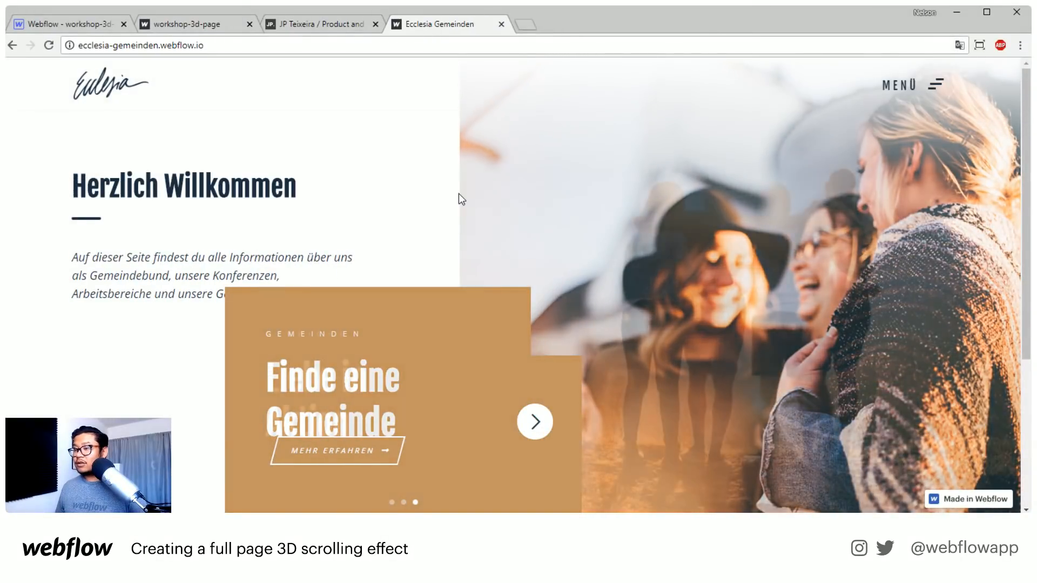
pyautogui.click(50, 46)
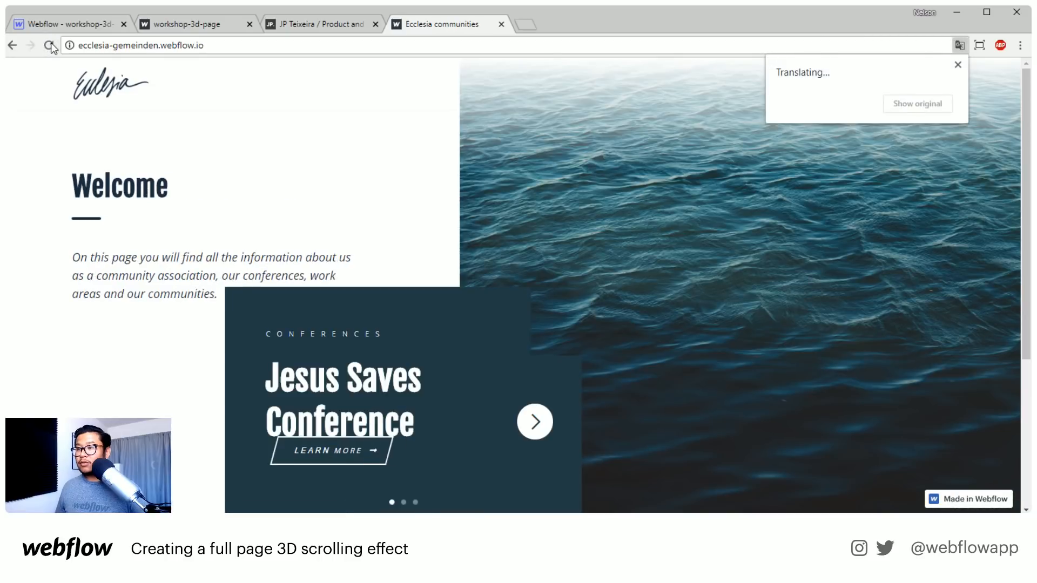
pyautogui.click(958, 66)
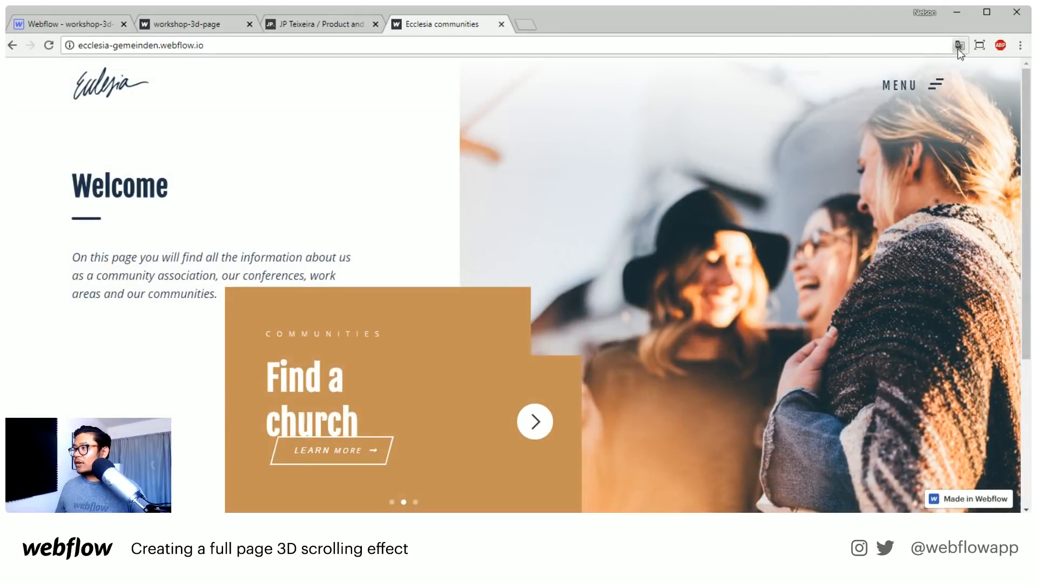
pyautogui.click(958, 46)
pyautogui.click(867, 102)
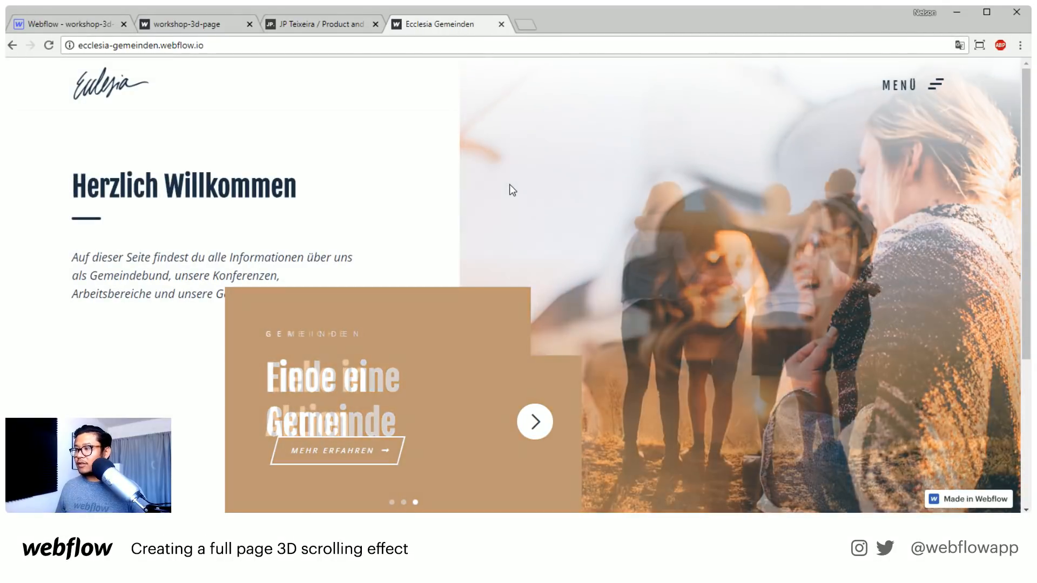
# - Examine how the Ecclesia home page's welcome area and overlapping slider card behave while scrolling
pyautogui.scroll(-3, 577, 281)
pyautogui.scroll(3, 575, 277)
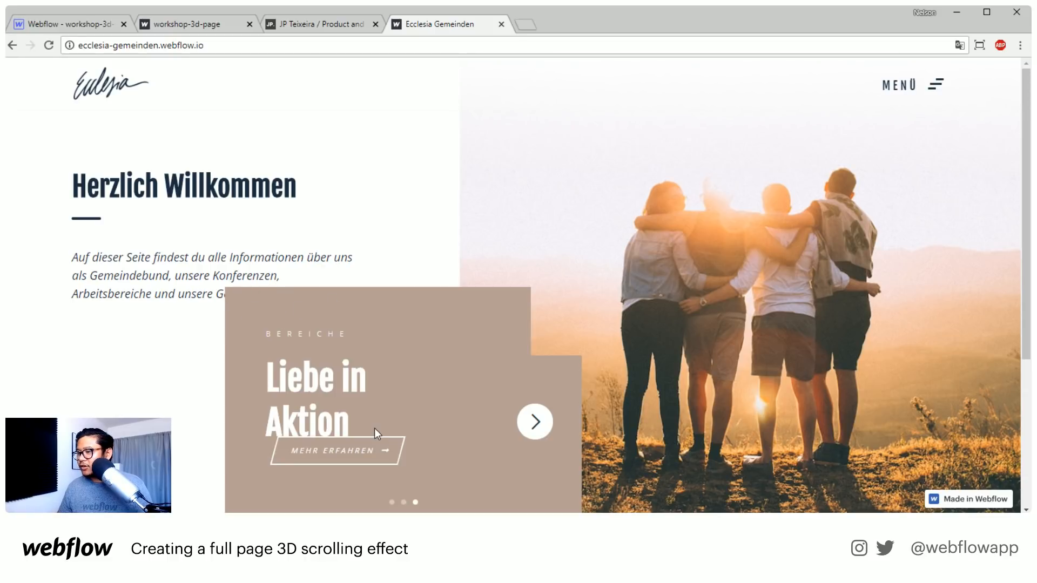
pyautogui.scroll(-3, 644, 371)
pyautogui.scroll(3, 644, 372)
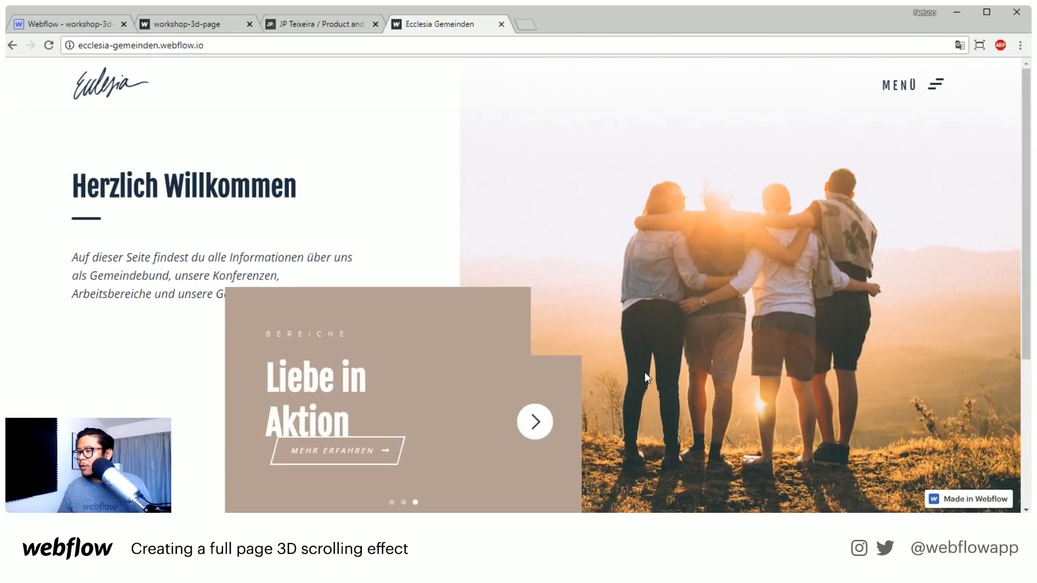
pyautogui.scroll(-5, 645, 373)
pyautogui.scroll(5, 646, 378)
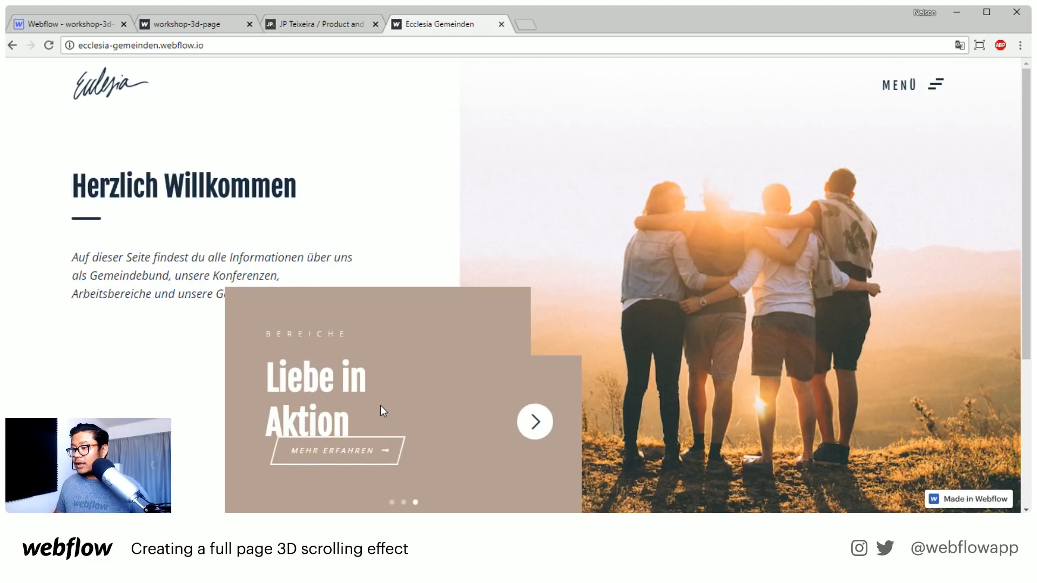
# - Cycle through the Konferenzen, Gemeinden and Bereiche slides and examine the page's scrolling from the Jesus Saves Conference slide
pyautogui.click(534, 421)
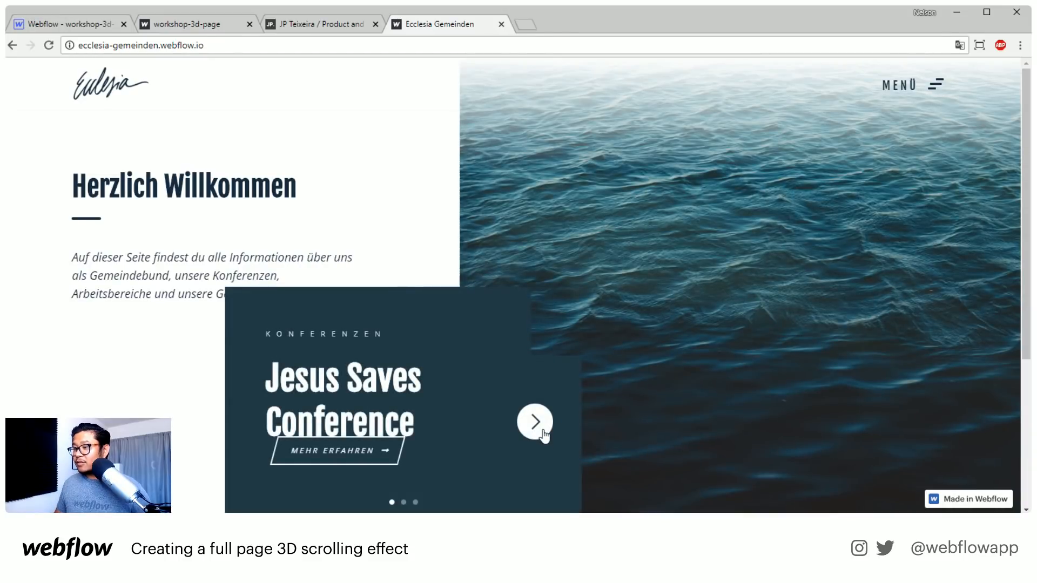
pyautogui.click(543, 432)
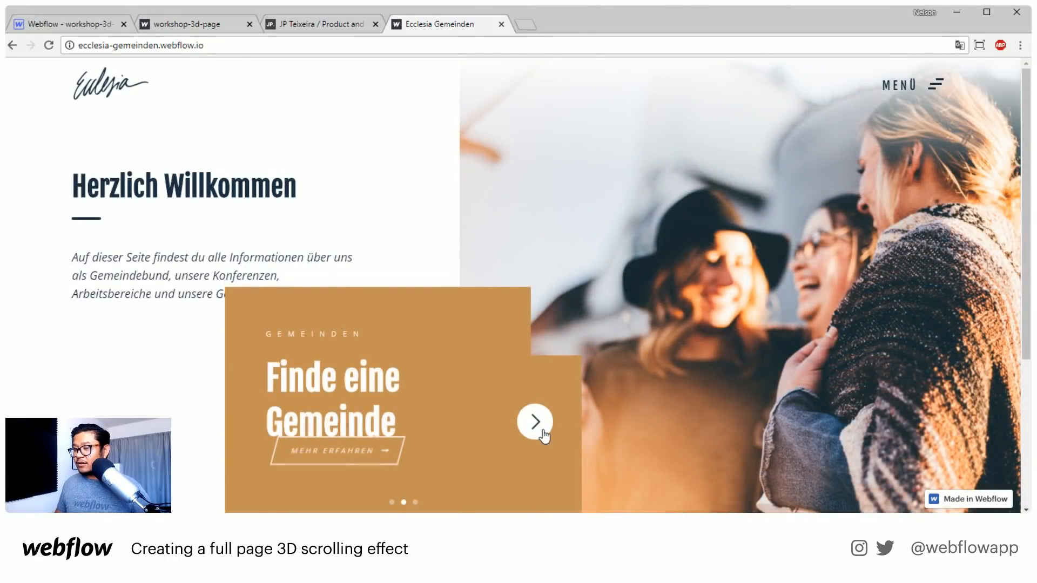
pyautogui.click(542, 432)
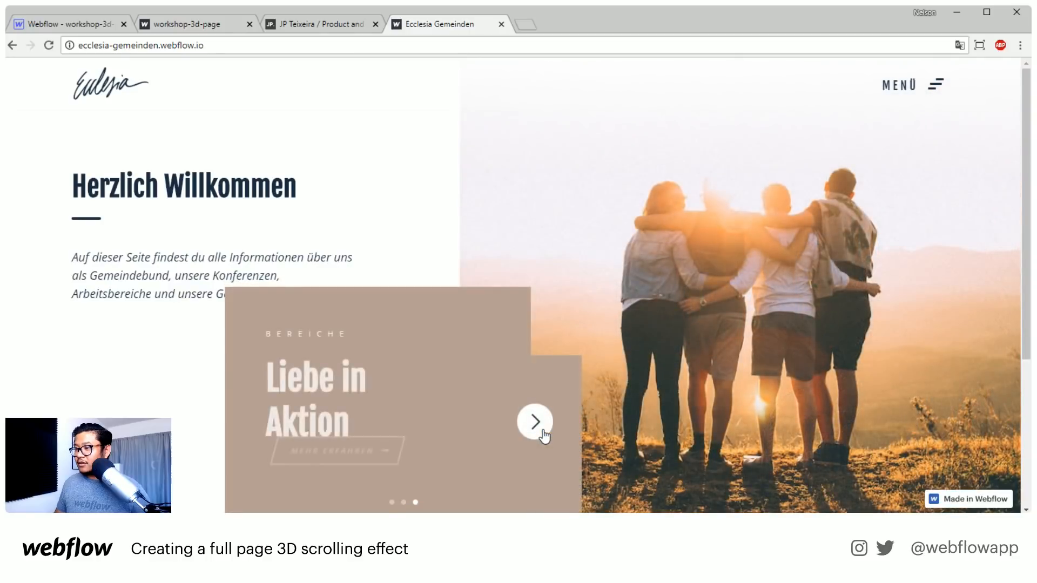
pyautogui.click(542, 432)
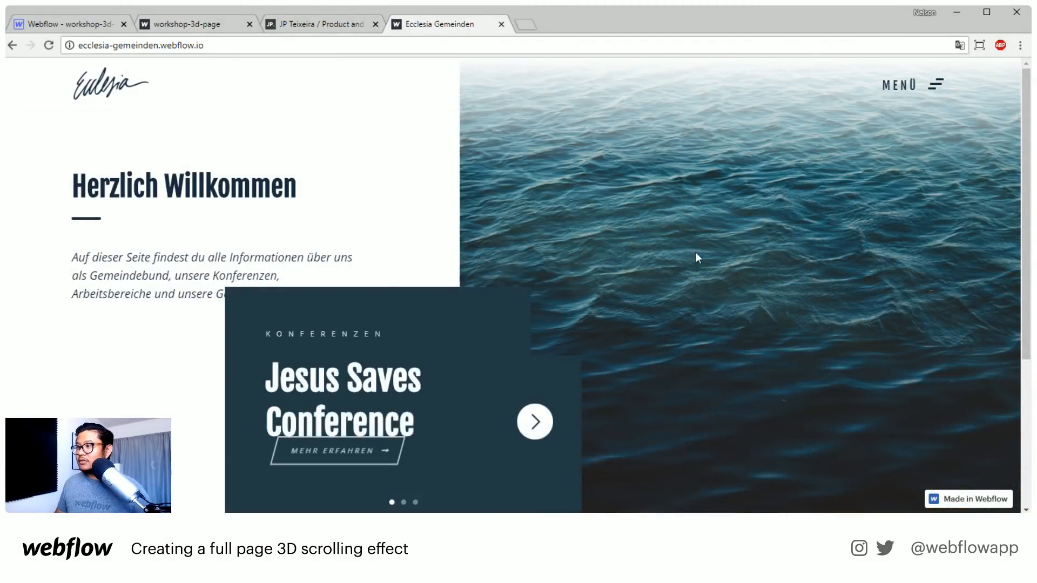
pyautogui.scroll(-4, 701, 238)
pyautogui.scroll(4, 702, 239)
pyautogui.scroll(-4, 701, 238)
pyautogui.scroll(4, 701, 238)
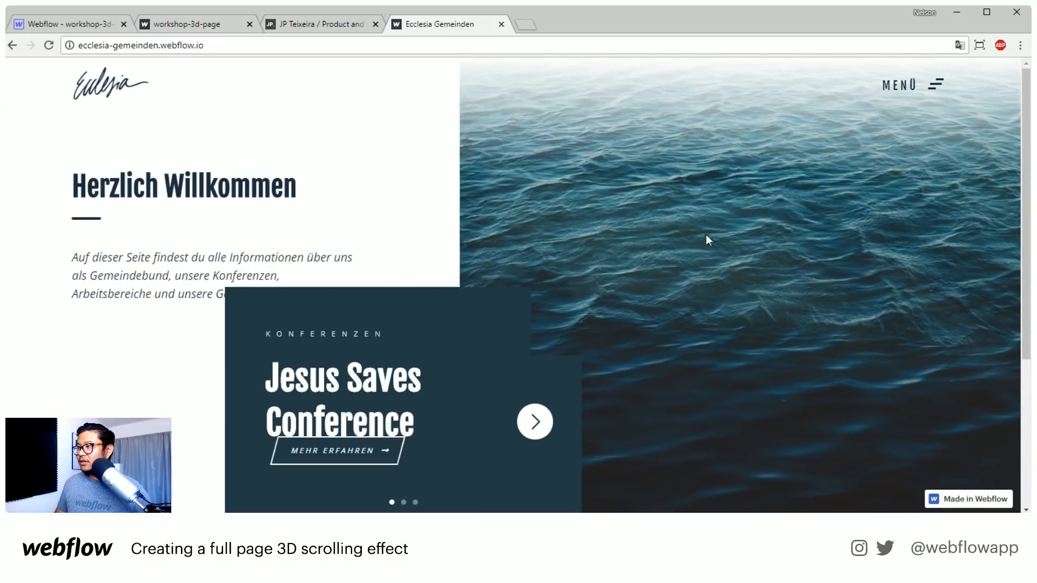
# - Open and close the full-screen navigation menu repeatedly to examine its angled transition animation
pyautogui.click(935, 85)
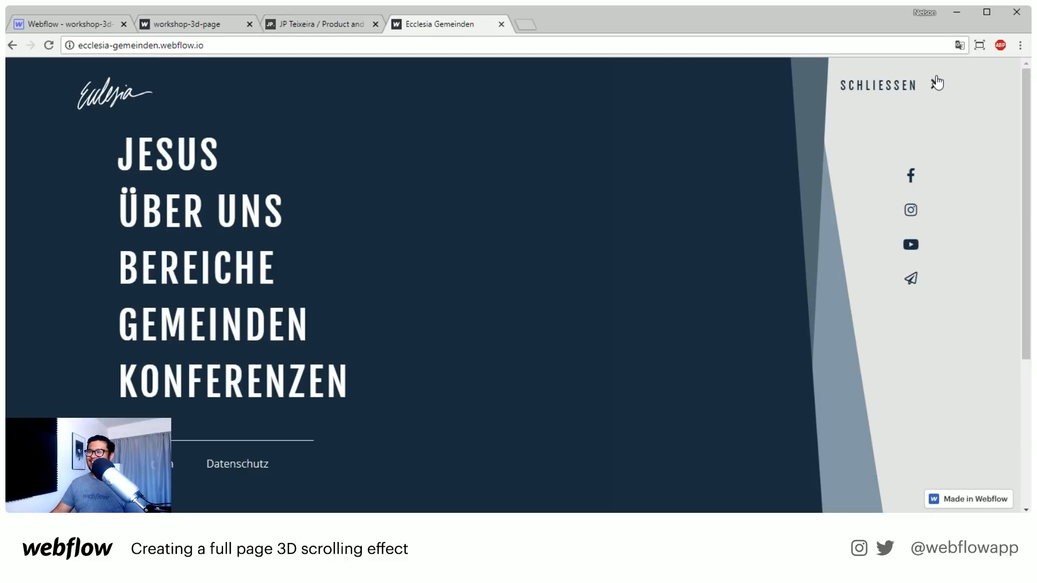
pyautogui.click(936, 83)
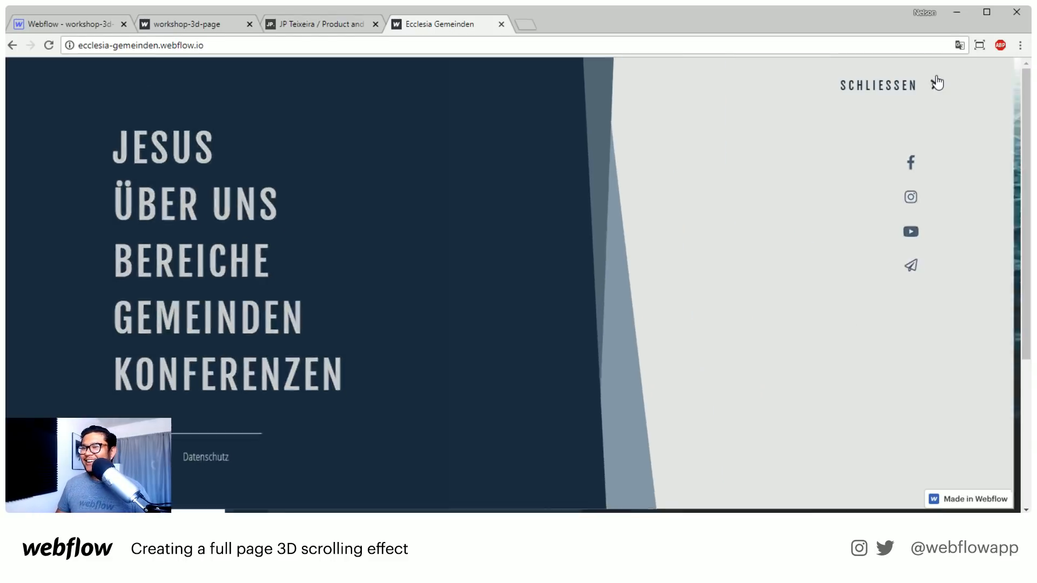
pyautogui.click(937, 82)
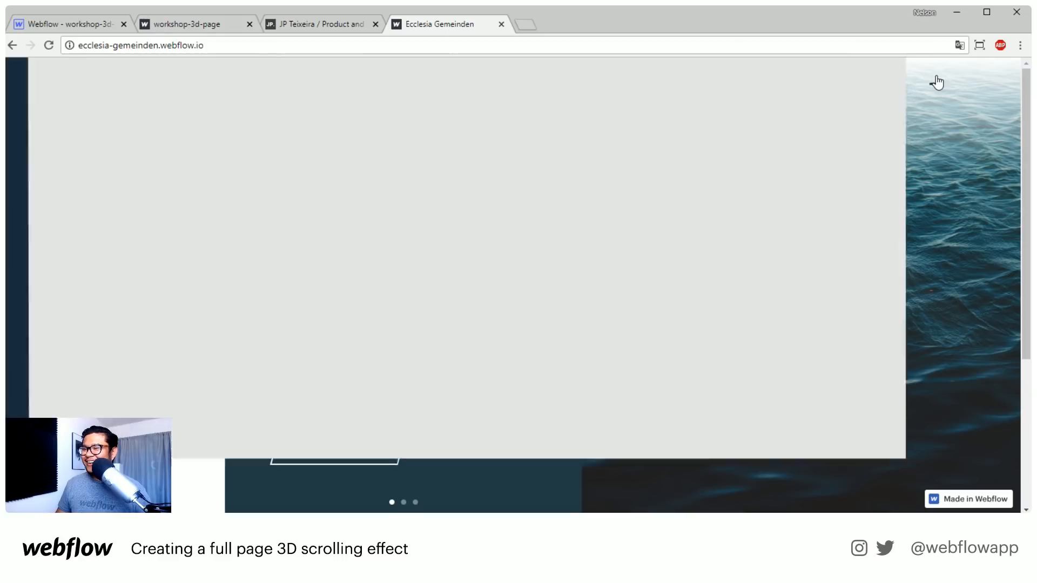
pyautogui.click(936, 82)
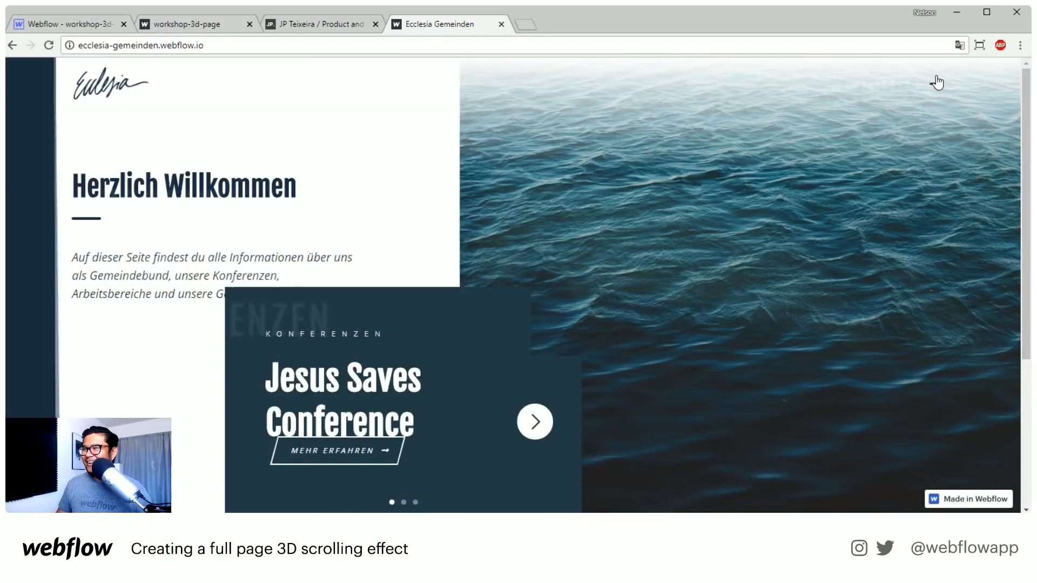
# - Replay the Ecclesia navigation menu's opening and closing over the Jesus Saves Conference slide and examine how its angled layers move
pyautogui.click(935, 90)
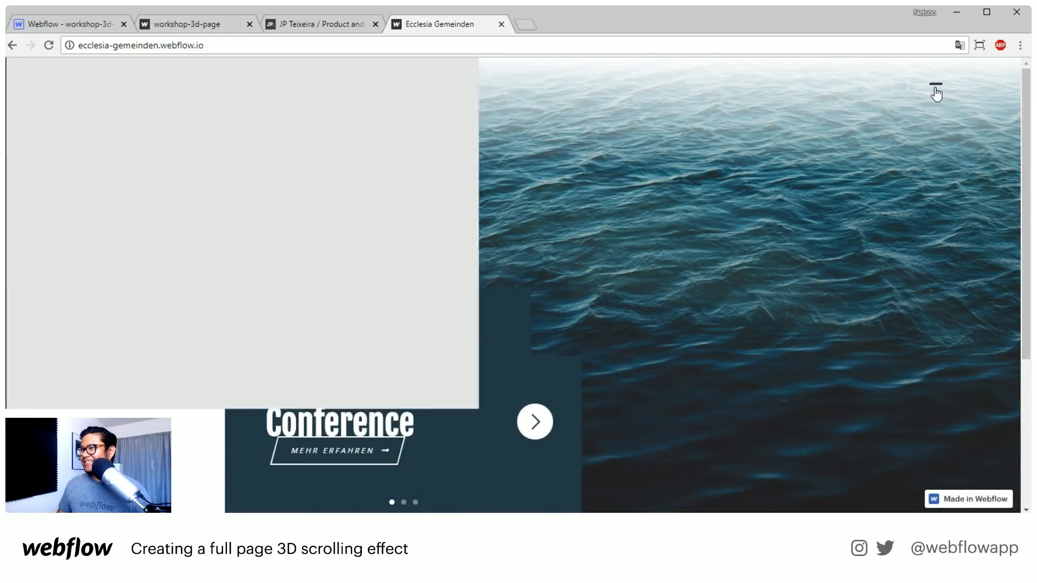
pyautogui.click(936, 90)
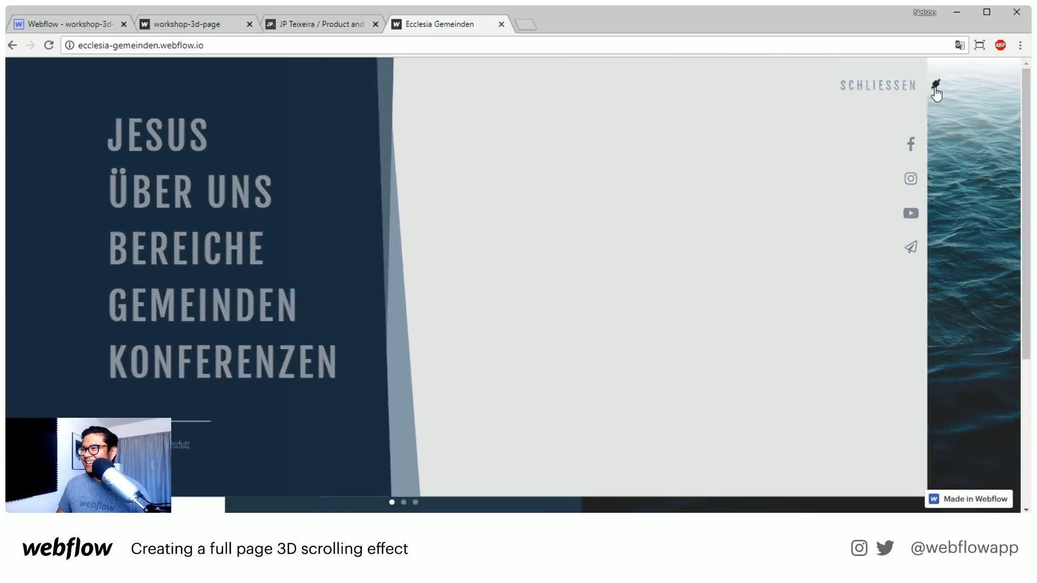
pyautogui.click(936, 87)
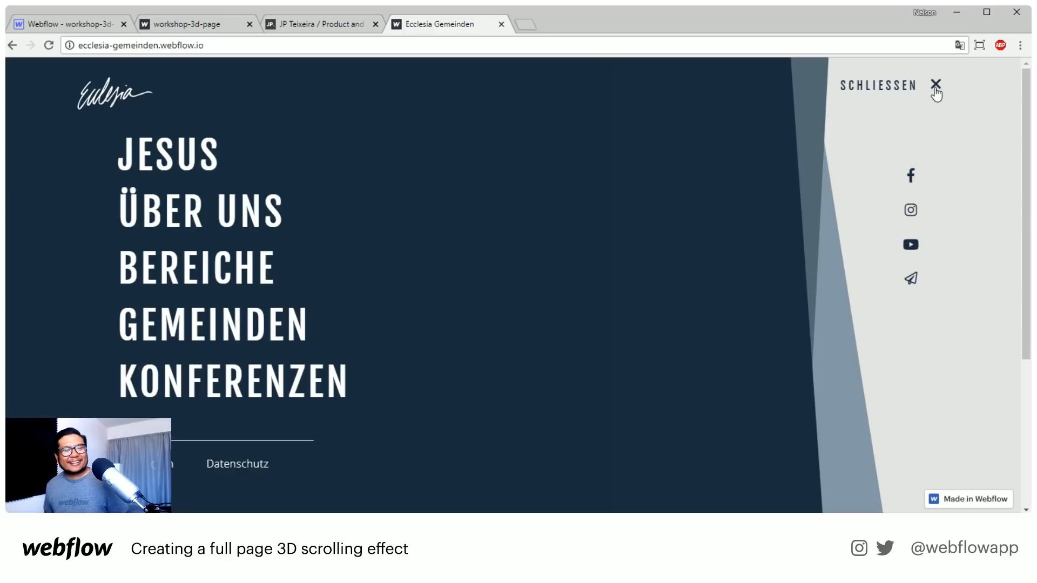
pyautogui.click(935, 87)
pyautogui.click(936, 86)
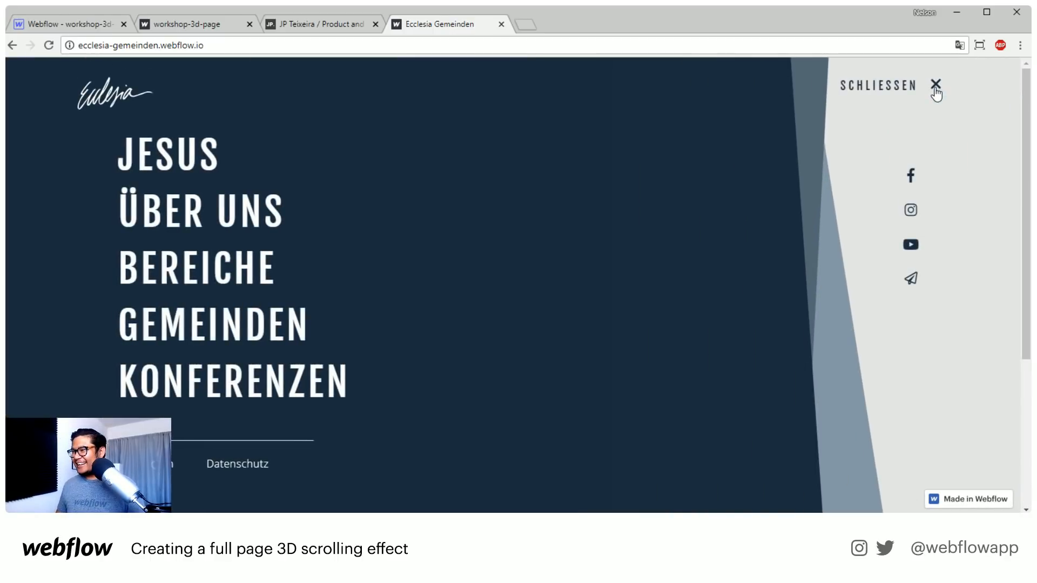
pyautogui.click(936, 86)
pyautogui.click(936, 86)
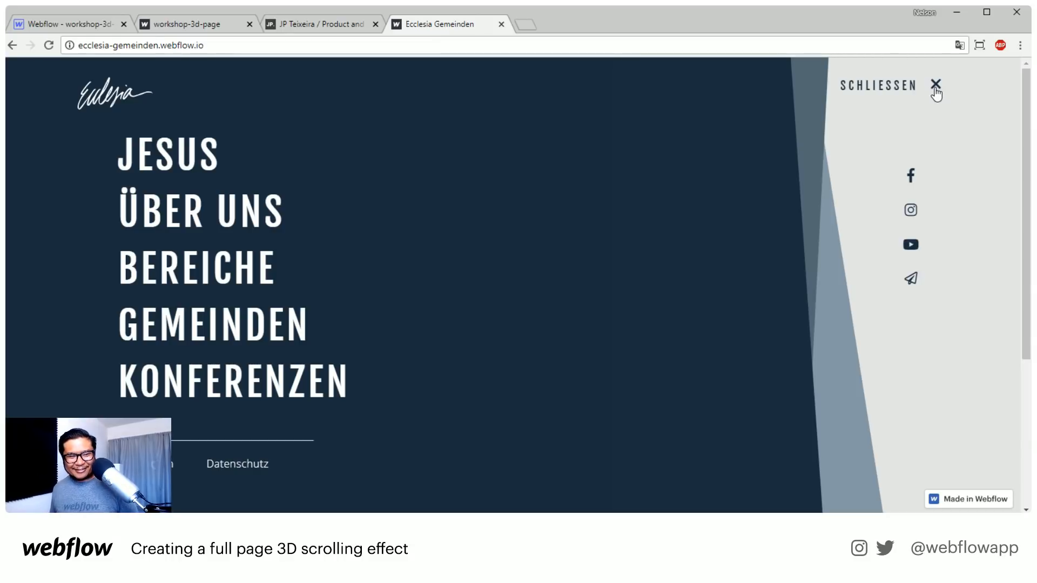
pyautogui.click(935, 90)
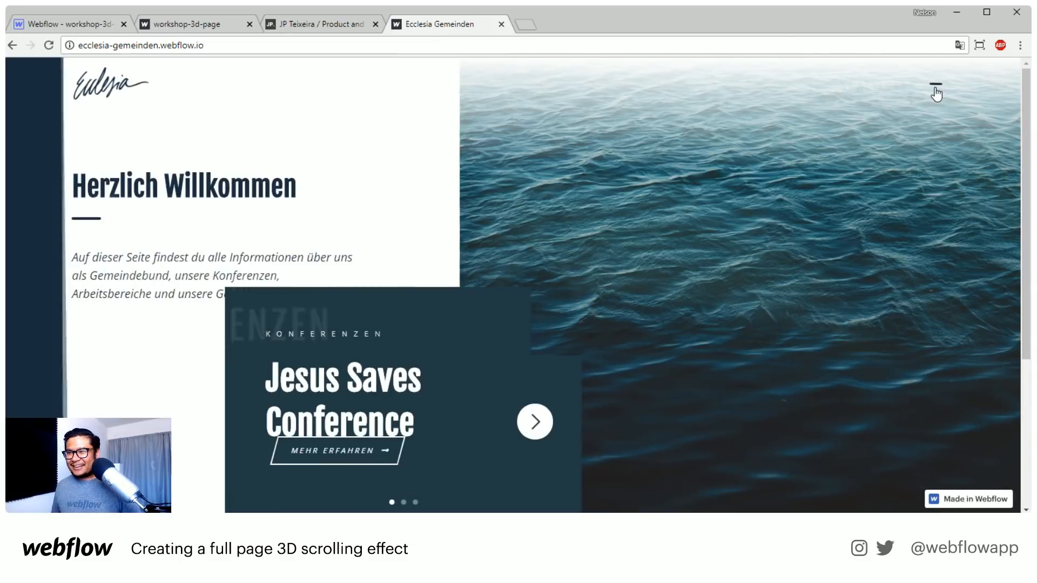
# - Advance the slider through the Gemeinden and Bereiche slides and examine the menu's opening and closing from the Bereiche slide
pyautogui.click(535, 421)
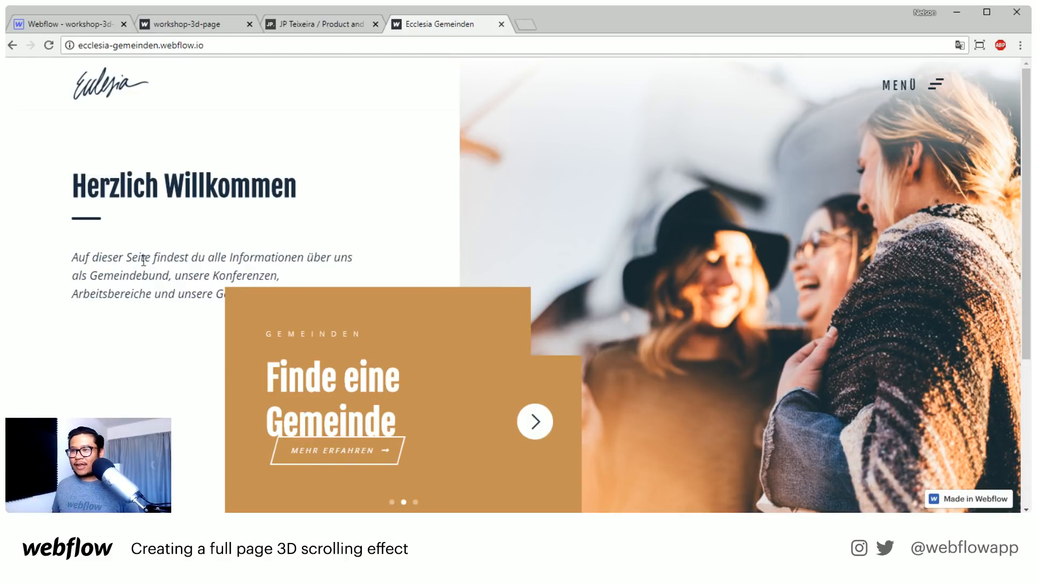
pyautogui.click(538, 425)
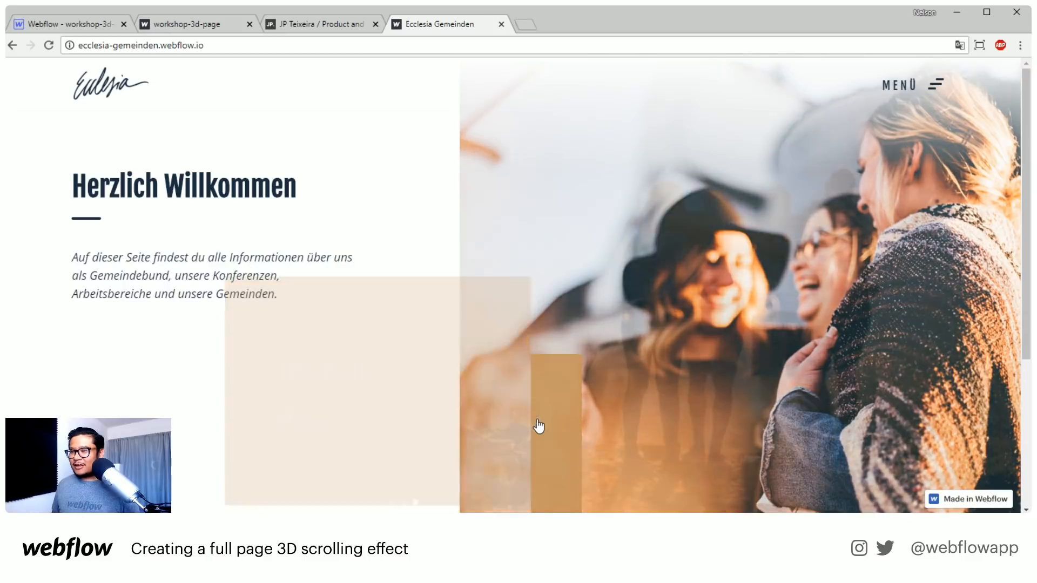
pyautogui.click(929, 89)
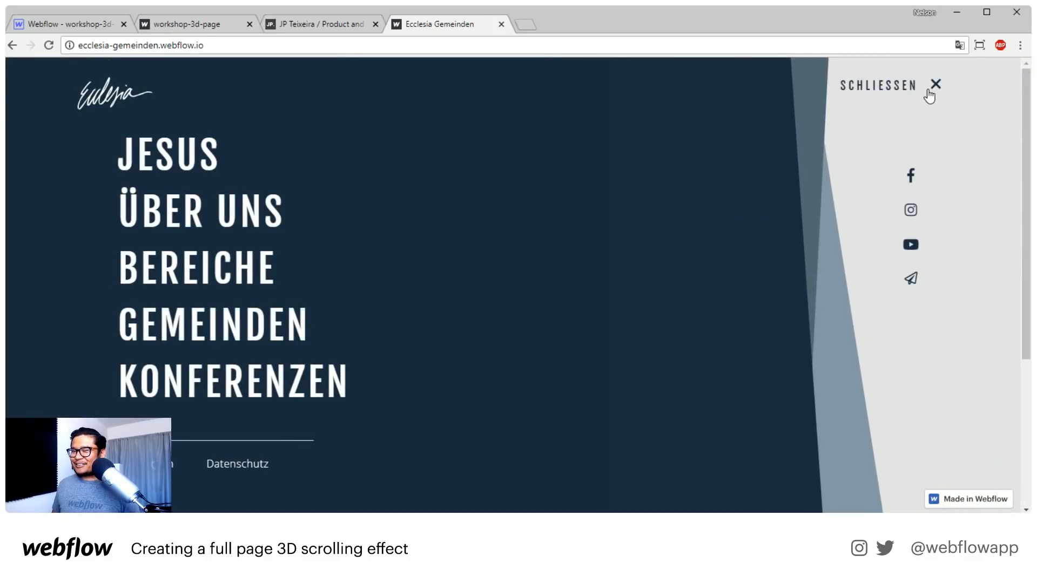
pyautogui.click(930, 89)
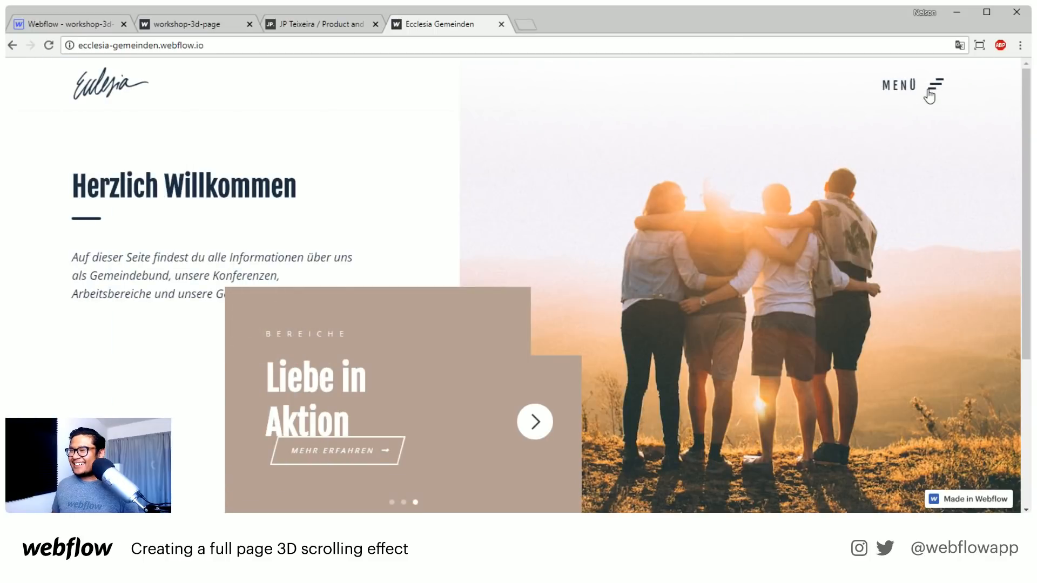
pyautogui.click(929, 91)
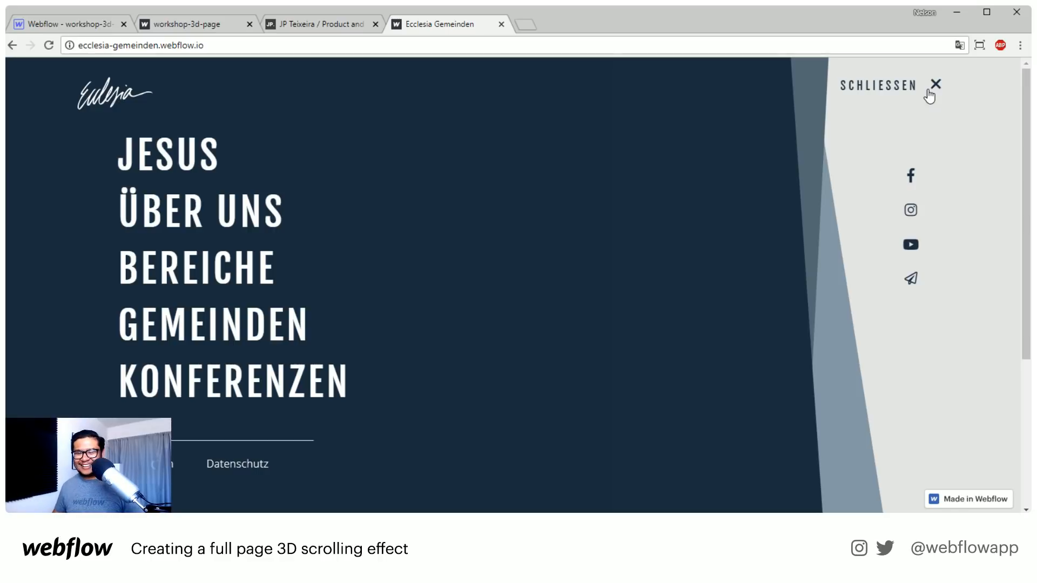
pyautogui.click(928, 91)
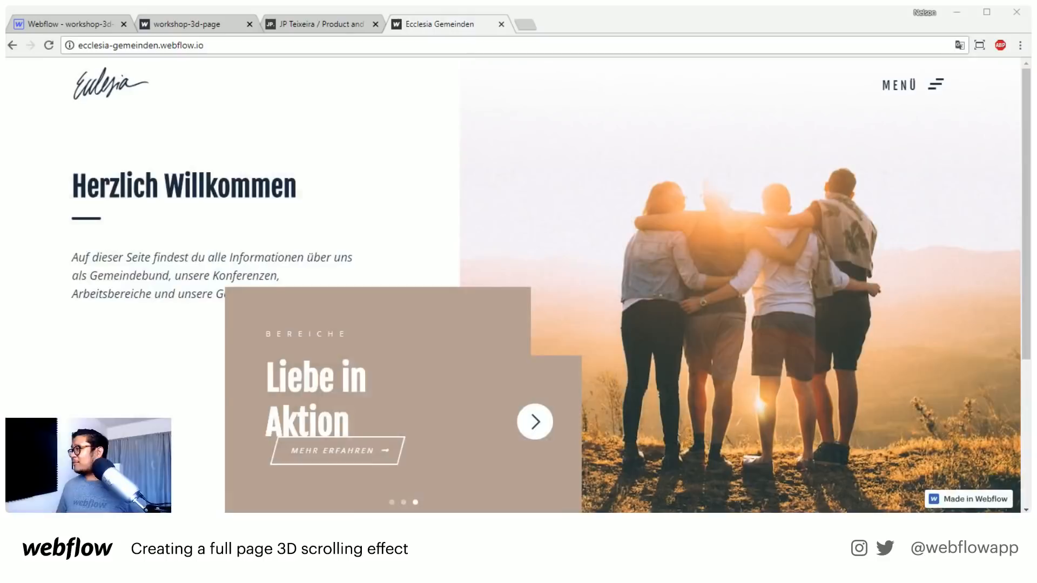
# - Return to the workshop-3d-page project in the Webflow Designer and exit animation mode for the 3d scroll interaction
pyautogui.click(157, 28)
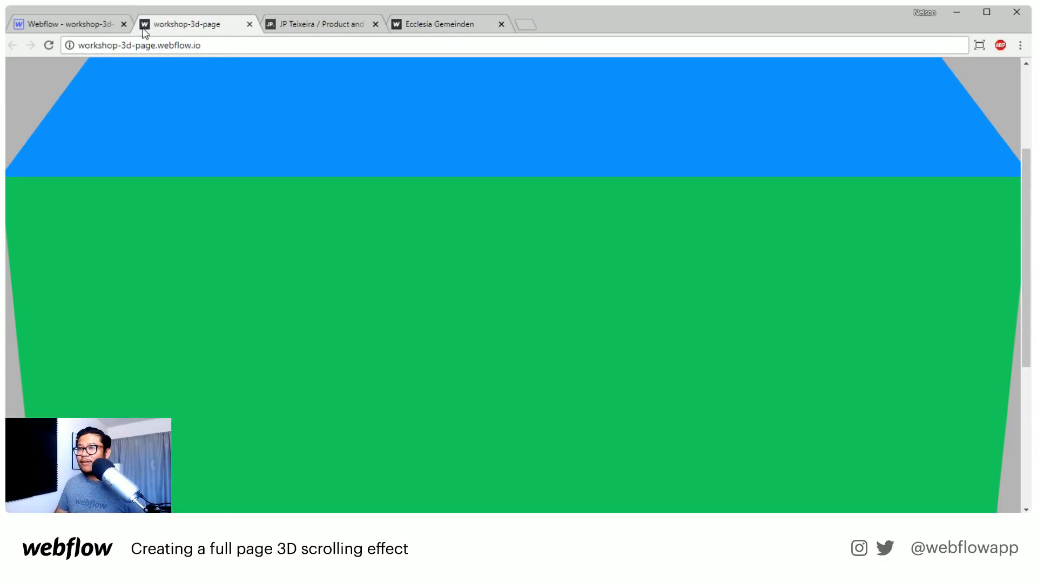
pyautogui.click(94, 30)
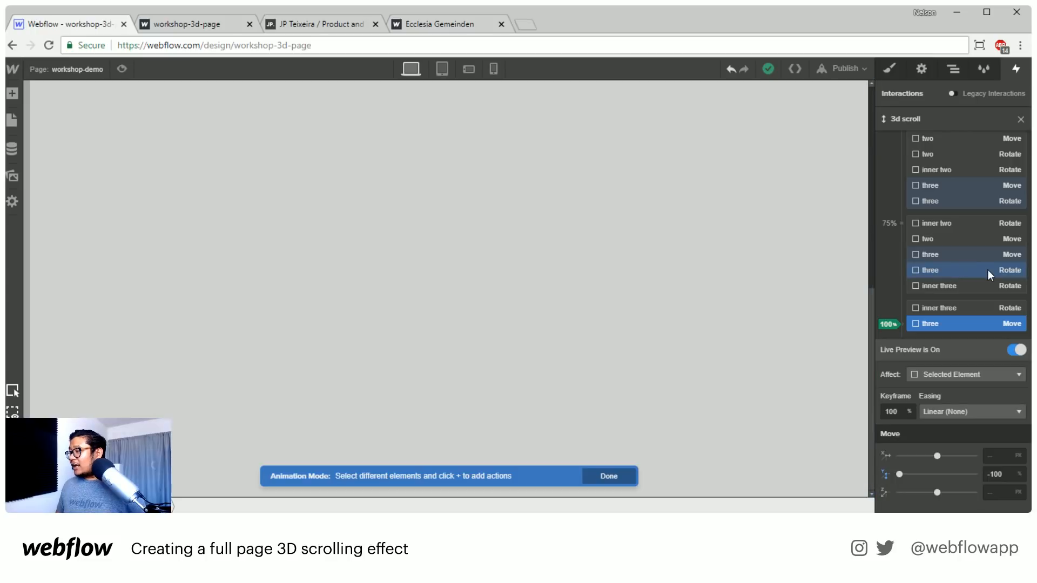
pyautogui.click(951, 69)
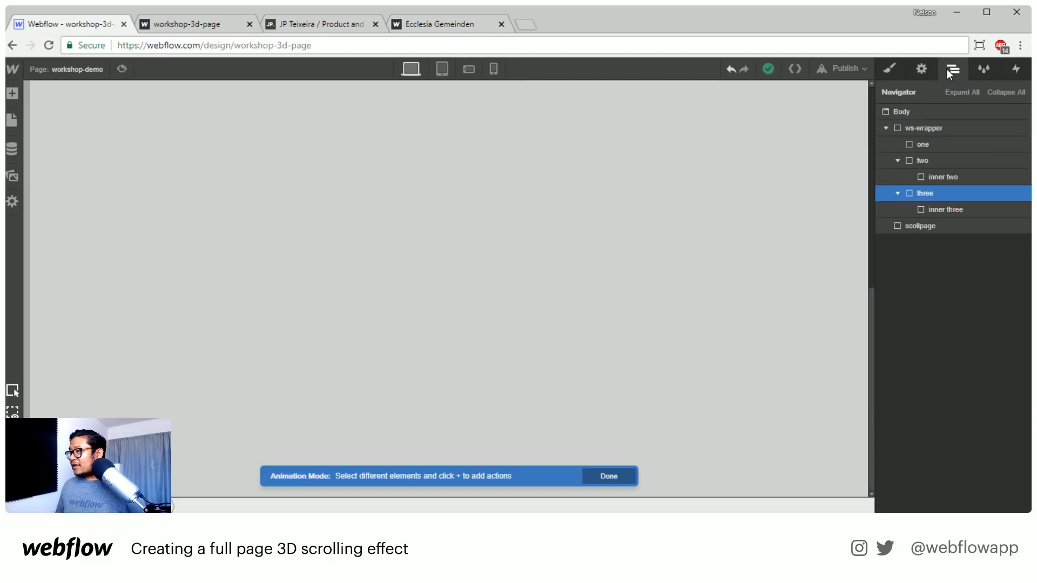
pyautogui.click(616, 474)
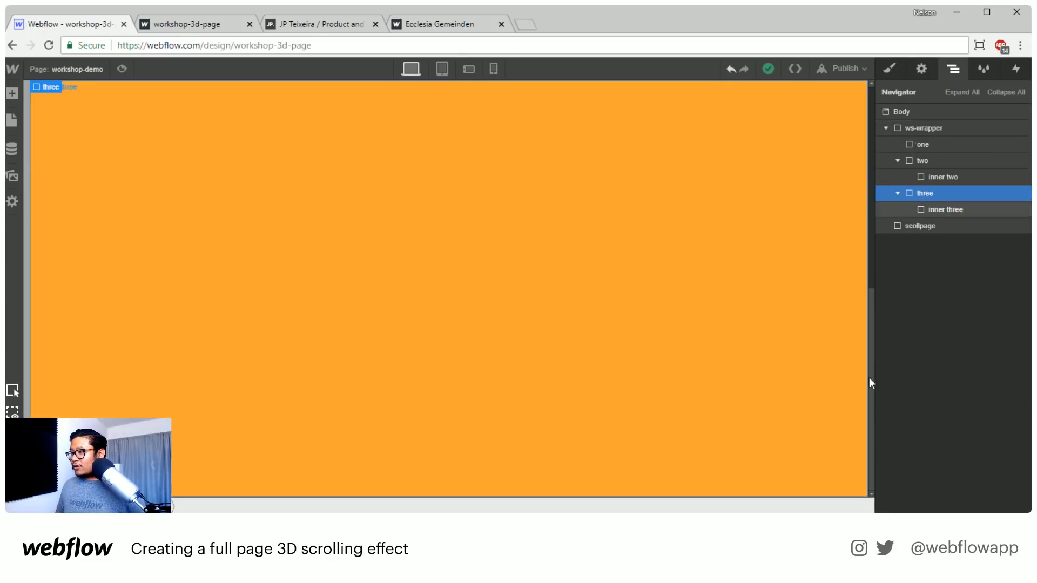
# - Duplicate the three panel together with its inner three block inside ws-wrapper
pyautogui.click(935, 159)
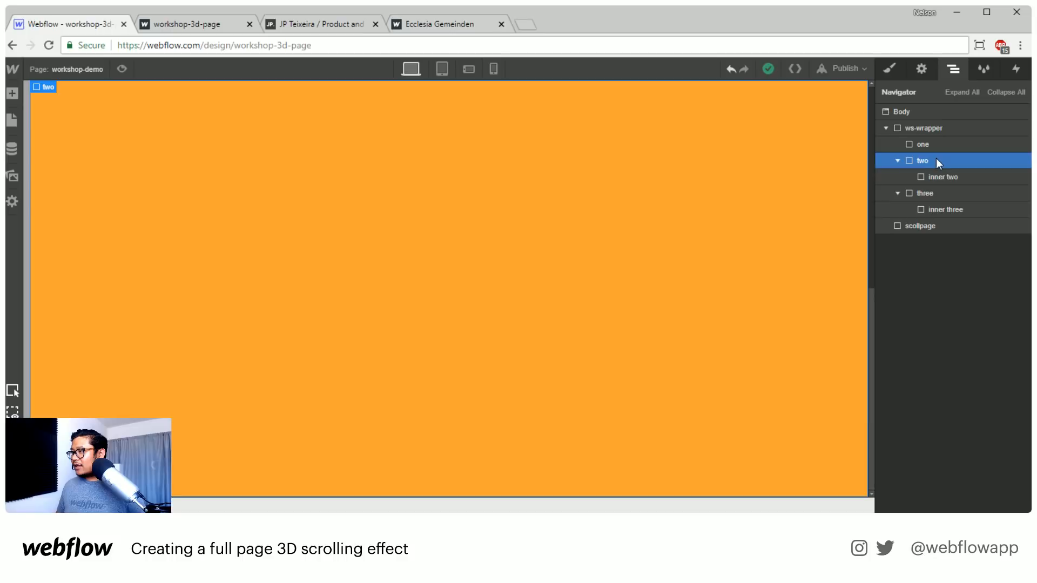
pyautogui.click(951, 197)
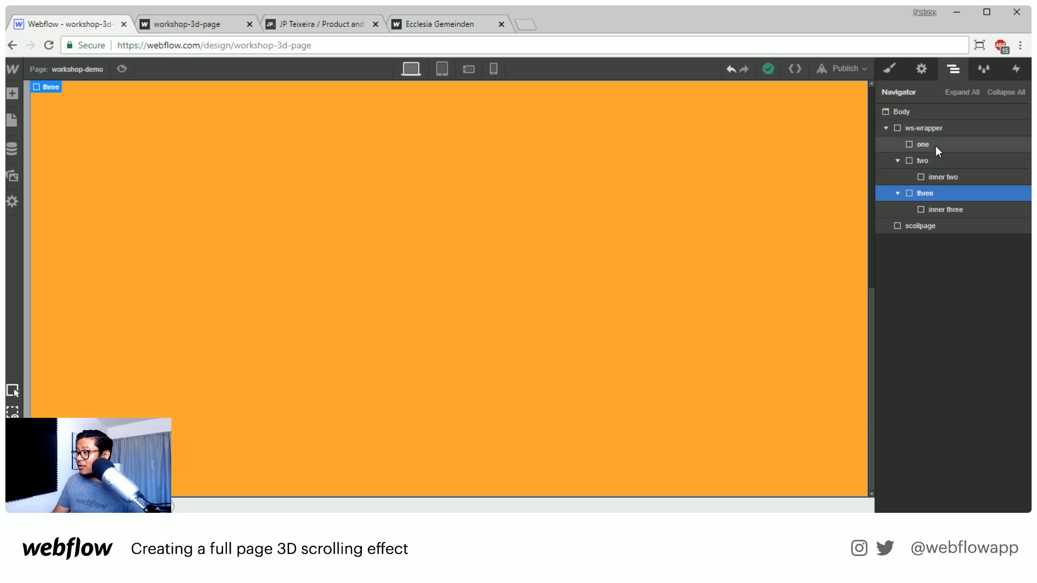
pyautogui.click(936, 146)
pyautogui.click(926, 190)
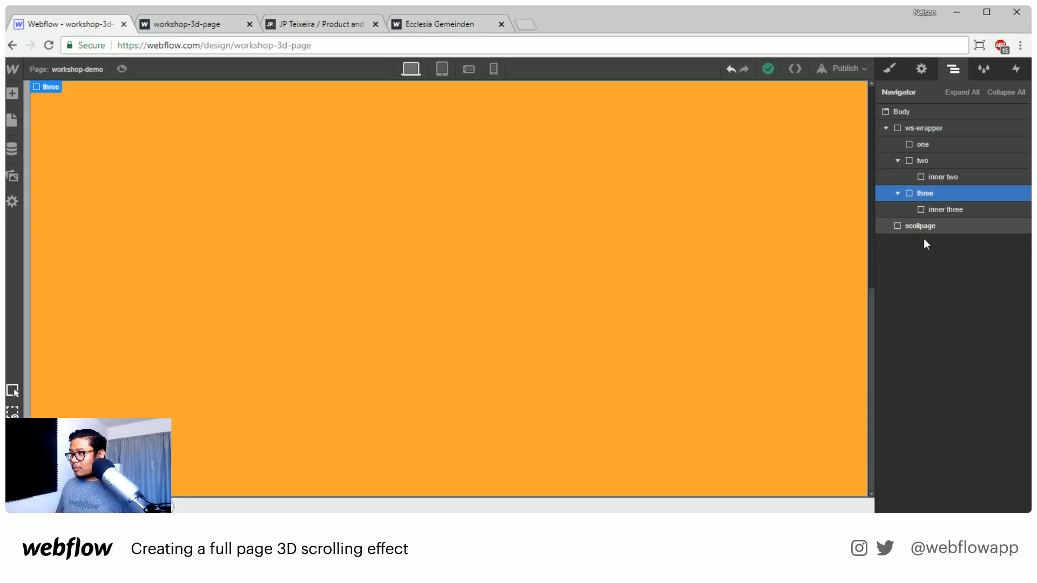
pyautogui.hotkey('ctrl', 'v')
# - Duplicate the copied panel's class under the name four
pyautogui.click(931, 226)
pyautogui.click(891, 72)
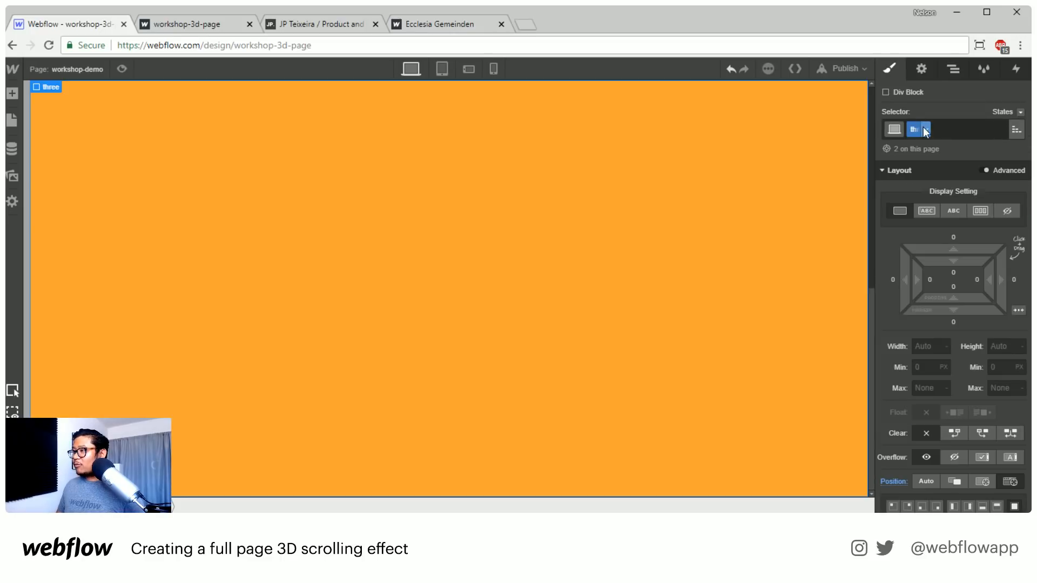
pyautogui.click(926, 131)
pyautogui.click(926, 152)
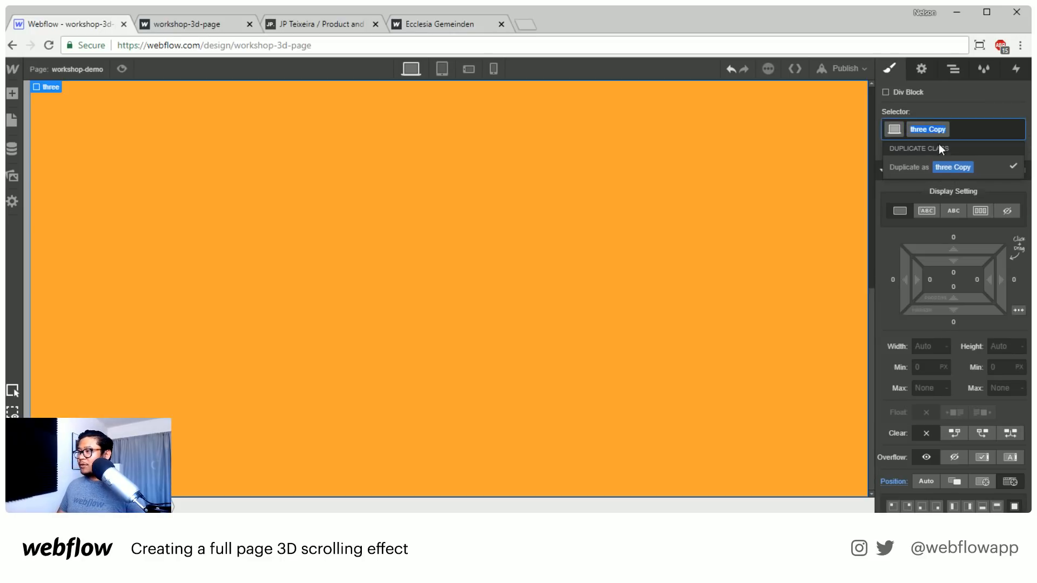
pyautogui.write('foiur')
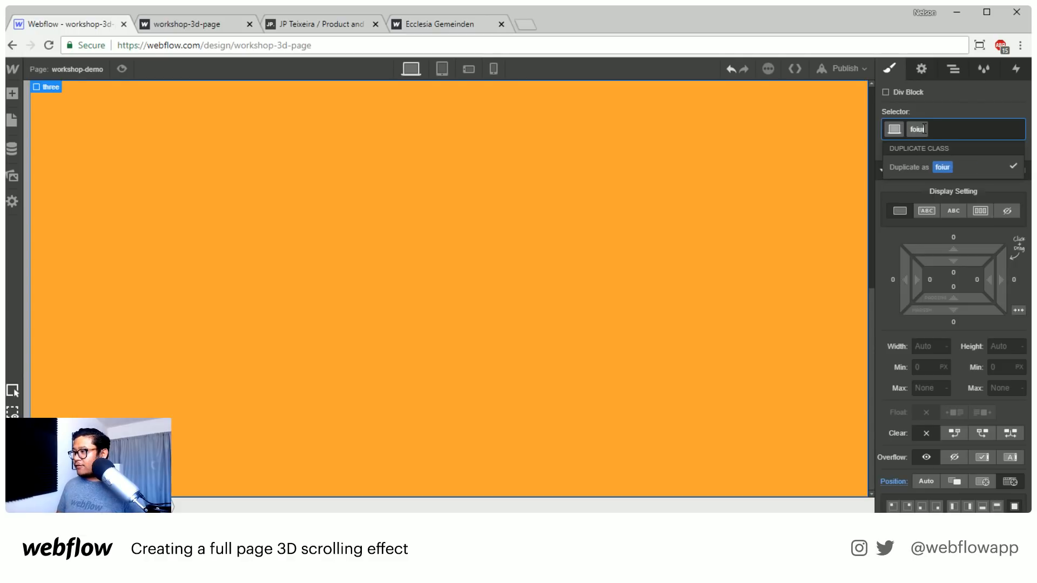
pyautogui.press('Return')
pyautogui.write('four')
pyautogui.press('Return')
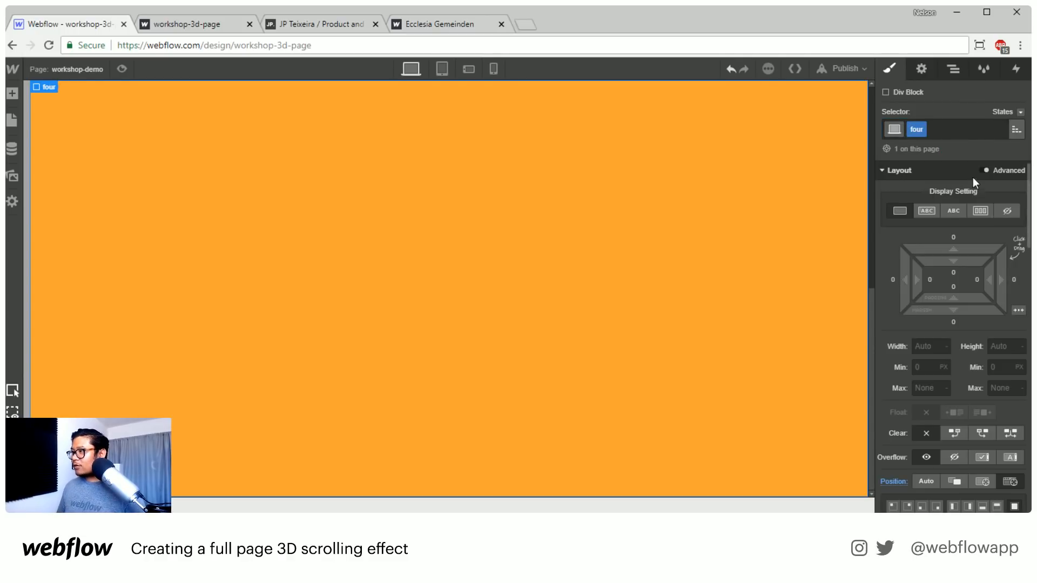
# - Duplicate the class of the inner block nested in panel four as inner four
pyautogui.click(953, 69)
pyautogui.click(898, 225)
pyautogui.click(937, 242)
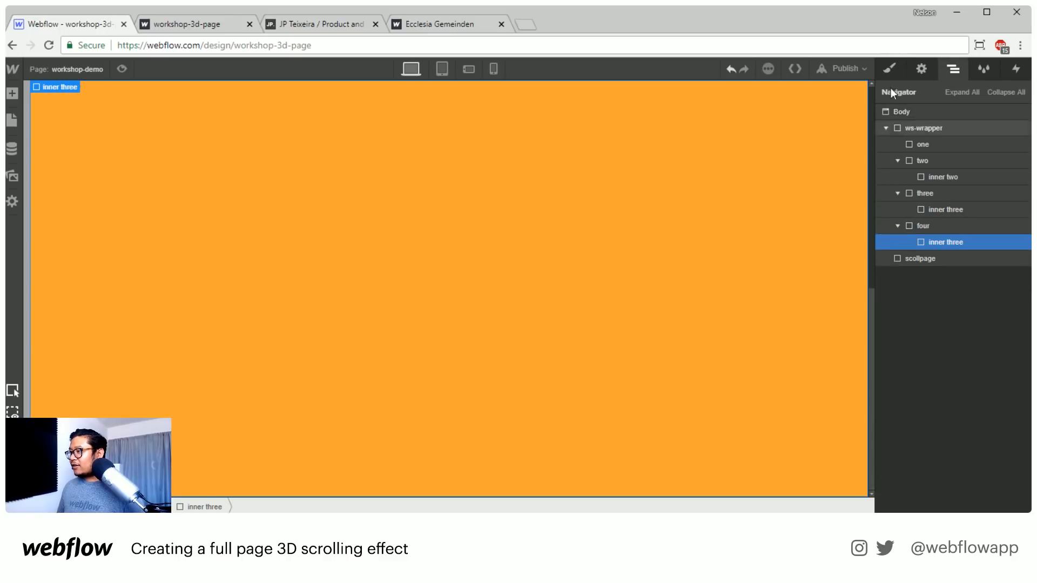
pyautogui.click(889, 68)
pyautogui.click(944, 129)
pyautogui.click(934, 163)
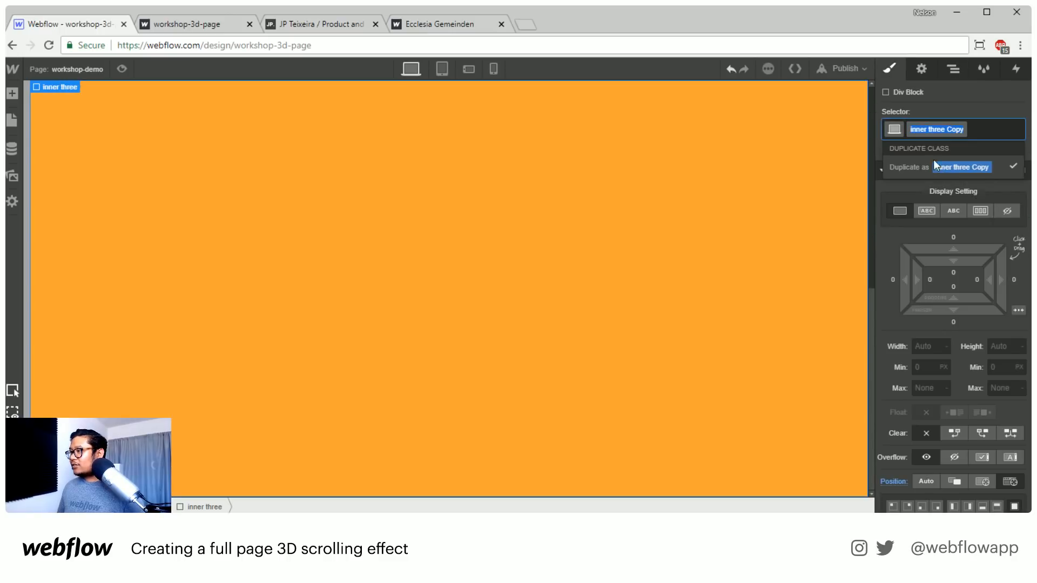
pyautogui.write('inner four')
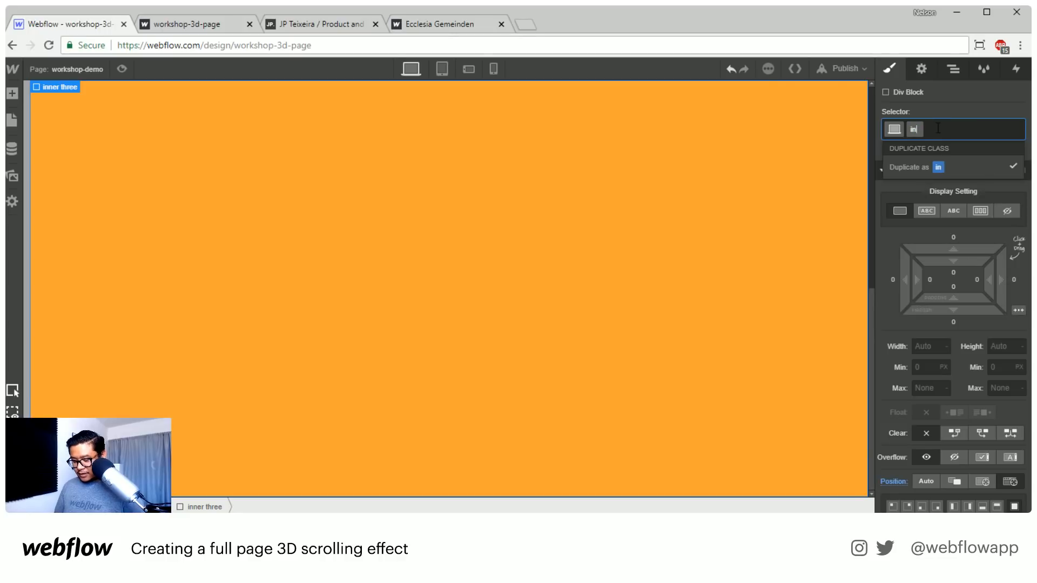
pyautogui.press('Return')
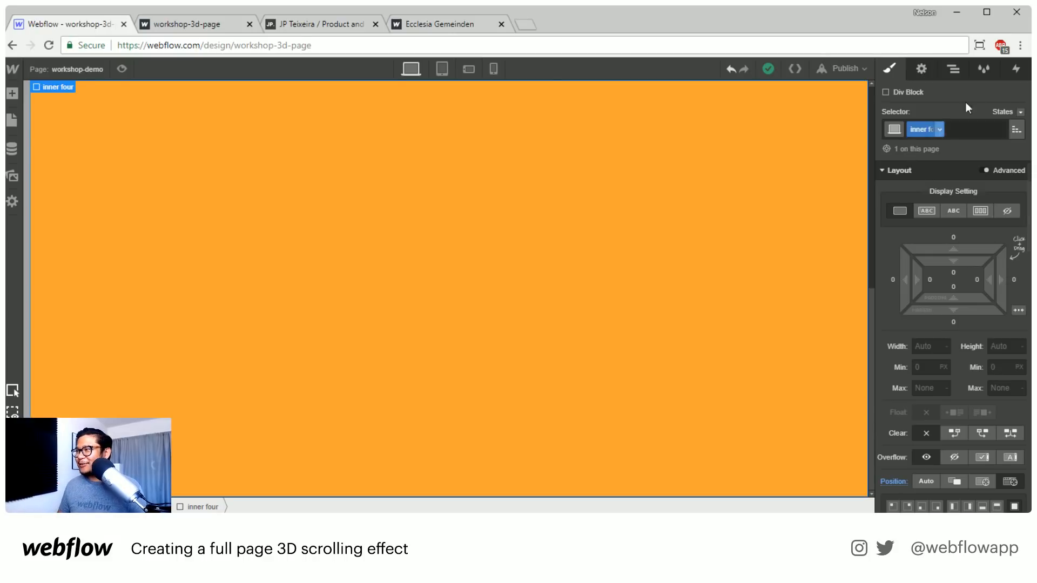
pyautogui.click(1015, 70)
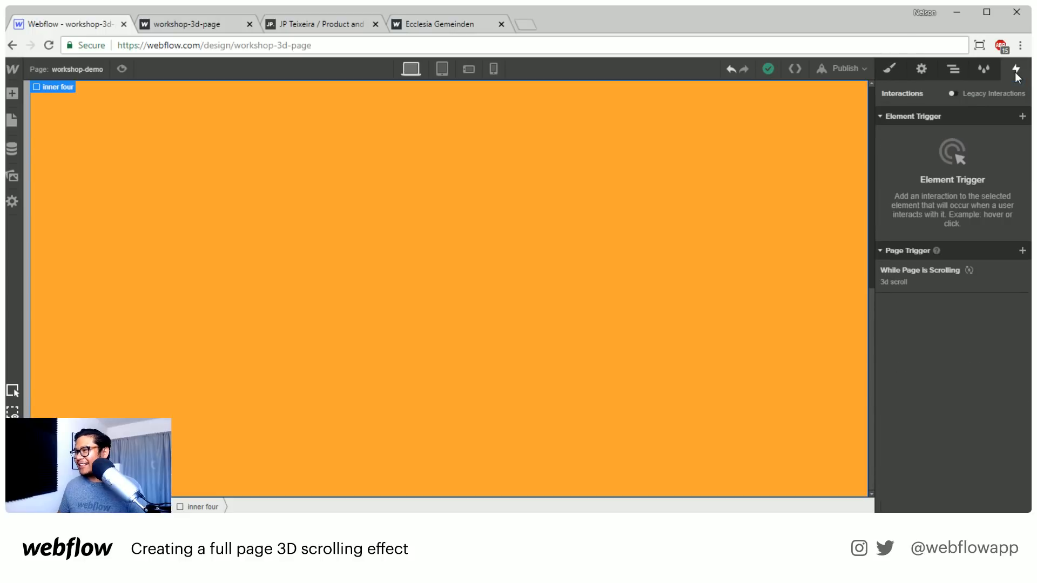
pyautogui.click(945, 269)
pyautogui.click(924, 242)
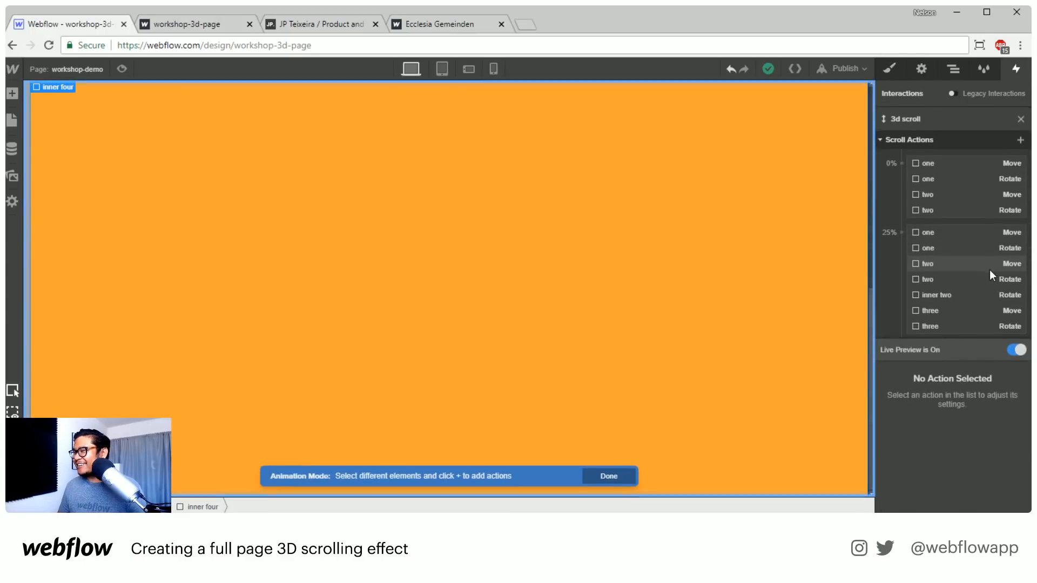
pyautogui.click(953, 71)
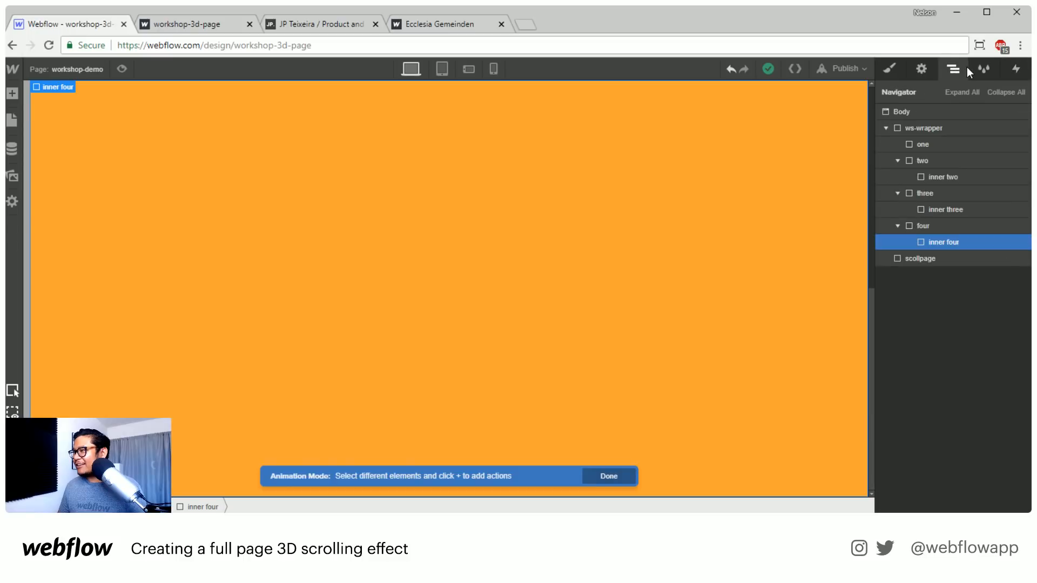
# - Change the inner four block's background colour to purple #7600d3
pyautogui.click(894, 75)
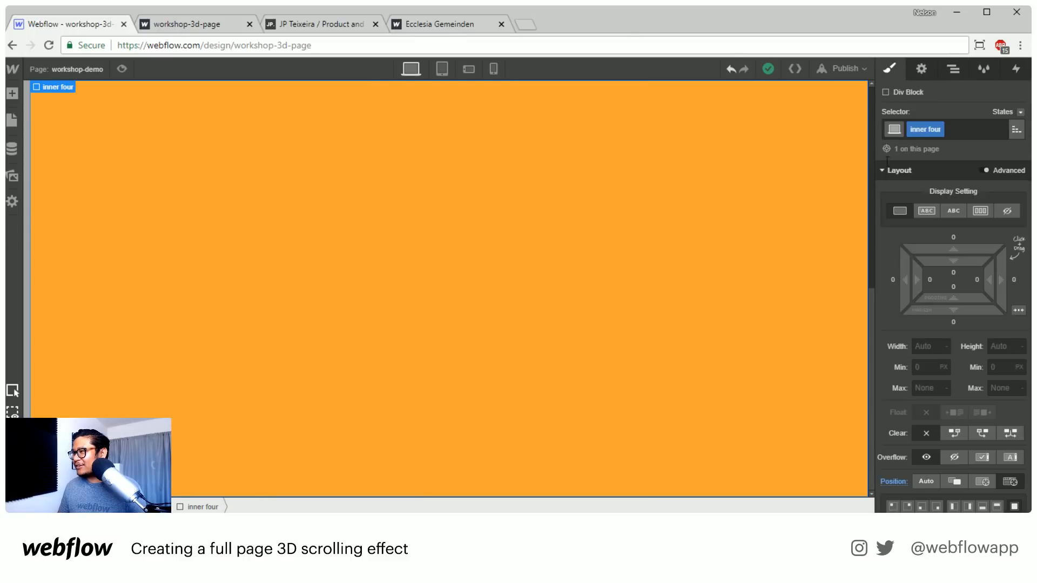
pyautogui.scroll(-6, 929, 351)
pyautogui.scroll(-2, 931, 345)
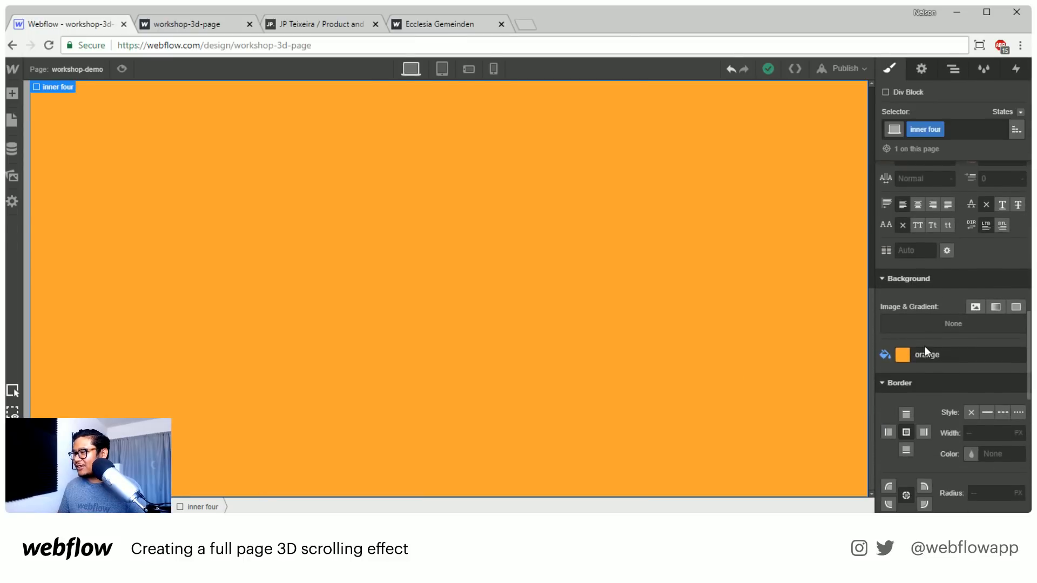
pyautogui.click(901, 353)
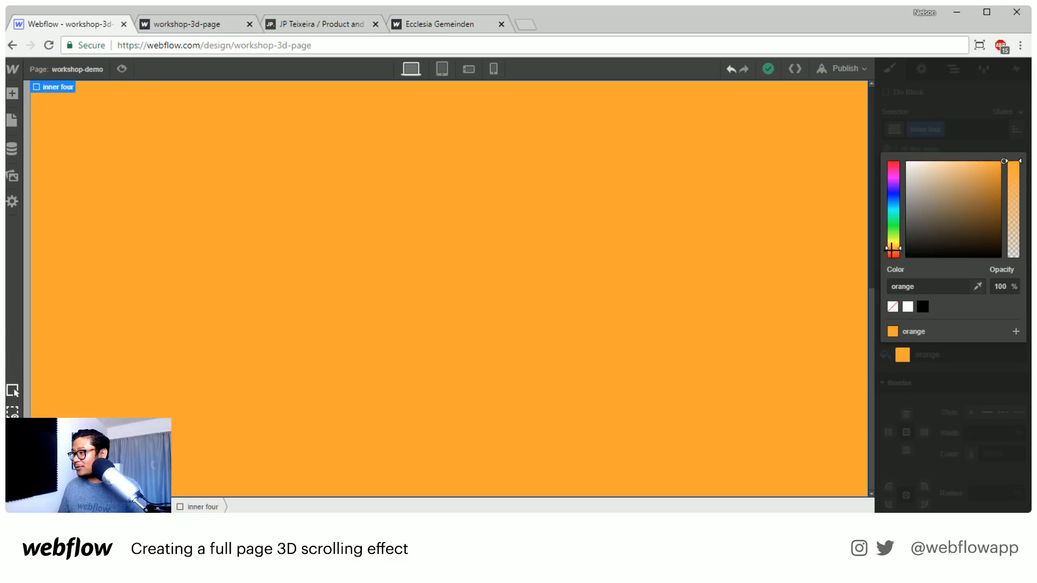
pyautogui.moveTo(893, 248); pyautogui.dragTo(898, 185)
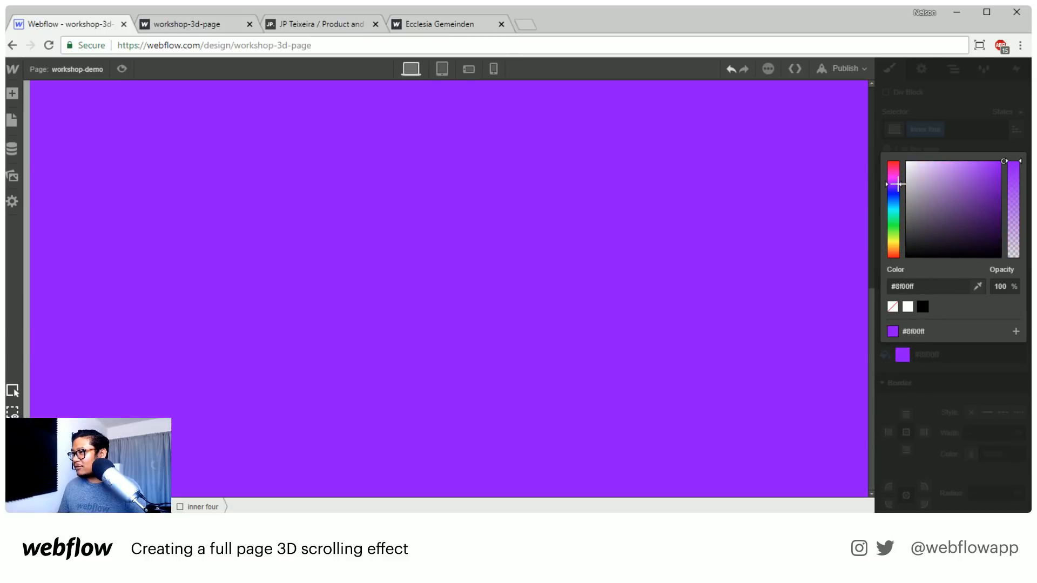
pyautogui.click(1005, 176)
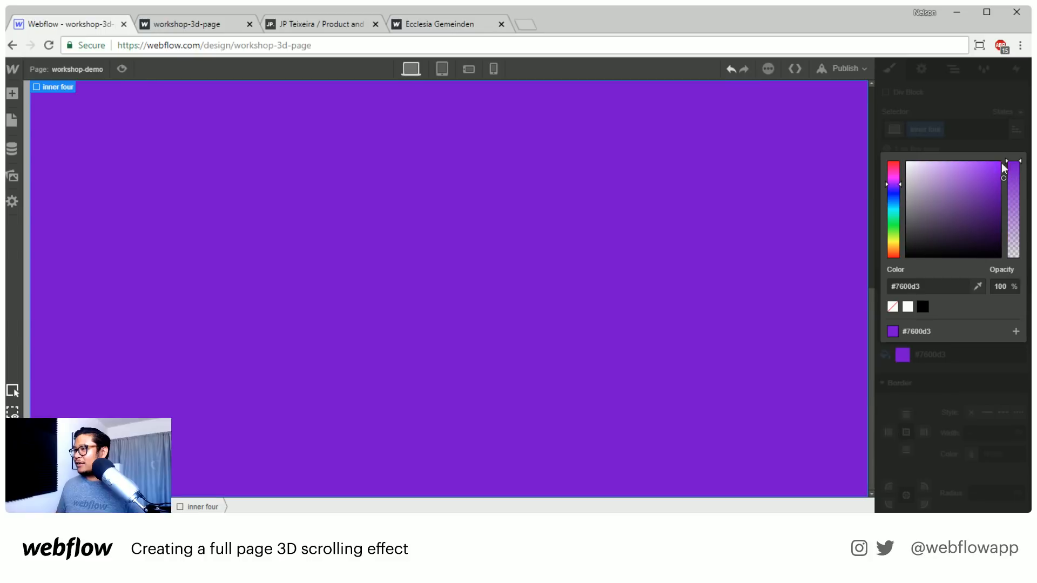
# - Open the 3d scroll animation of the While Page is Scrolling trigger for editing
pyautogui.click(989, 110)
pyautogui.click(1015, 69)
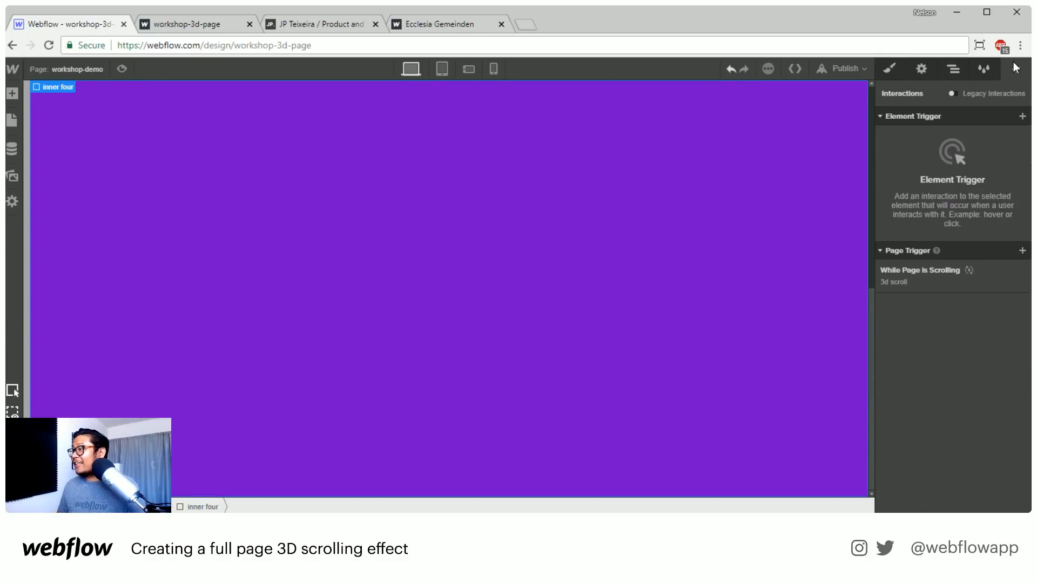
pyautogui.click(916, 271)
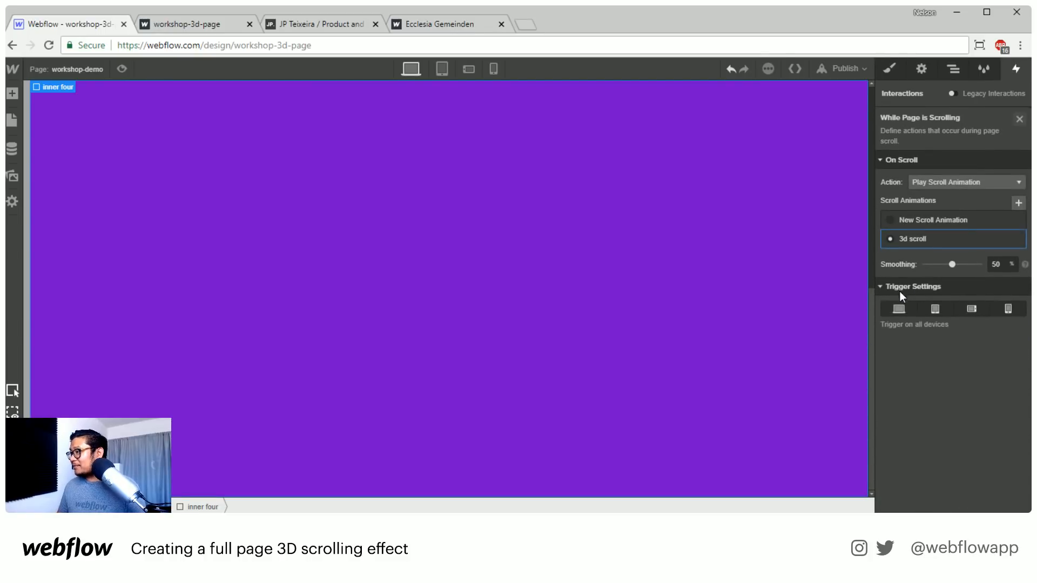
pyautogui.click(911, 243)
pyautogui.scroll(-5, 977, 270)
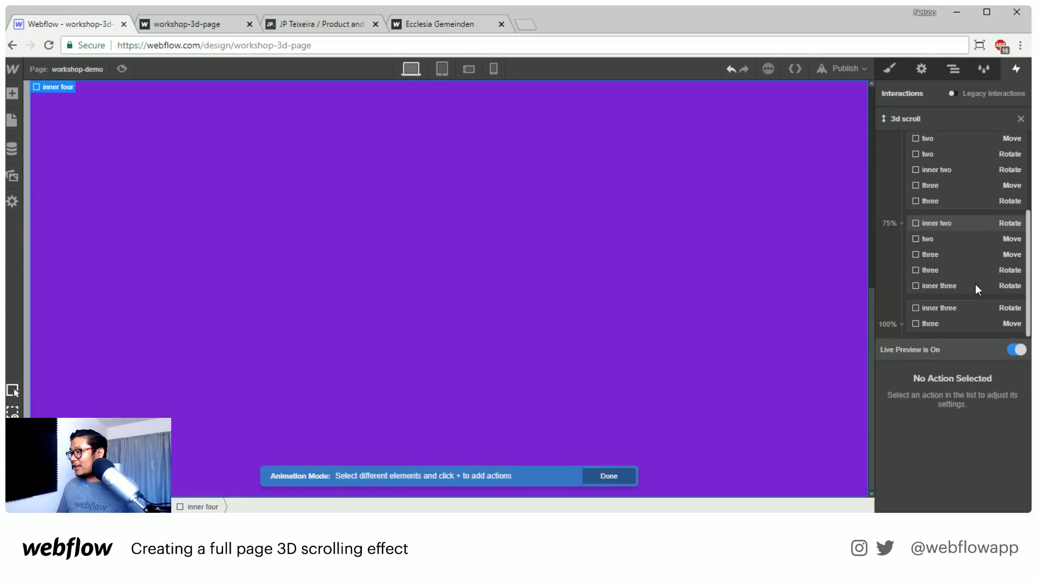
pyautogui.scroll(2, 946, 223)
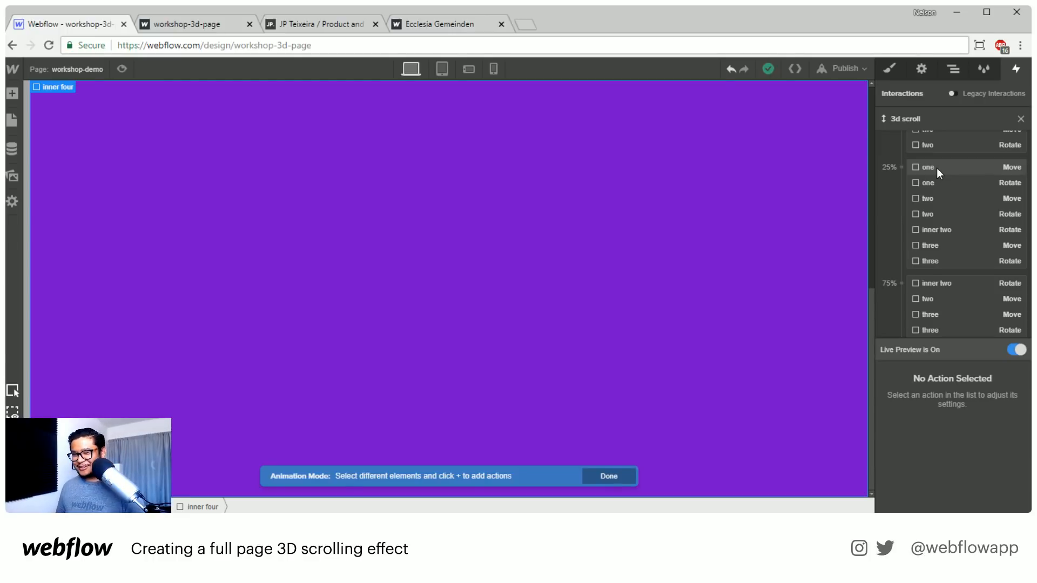
# - Move all actions in the 25% keyframe group, from one Move to three Rotate, to the 20% keyframe
pyautogui.click(937, 168)
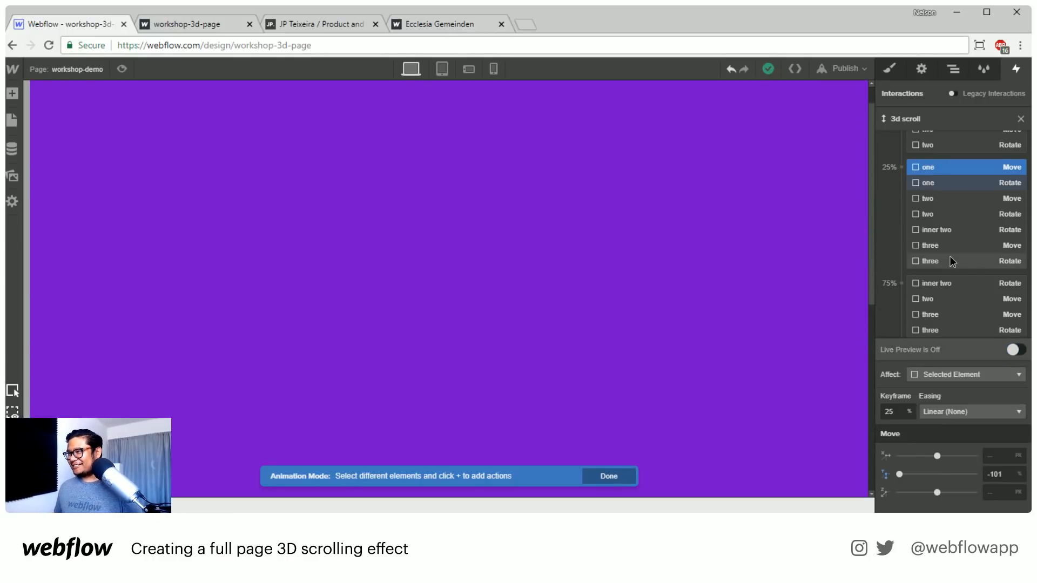
pyautogui.keyDown('shift'); pyautogui.click(950, 257); pyautogui.keyUp('shift')
pyautogui.click(902, 413)
pyautogui.write('20')
# - Move all actions in the 75% keyframe group, from inner two Rotate to inner three Rotate, to the 40% keyframe
pyautogui.click(939, 284)
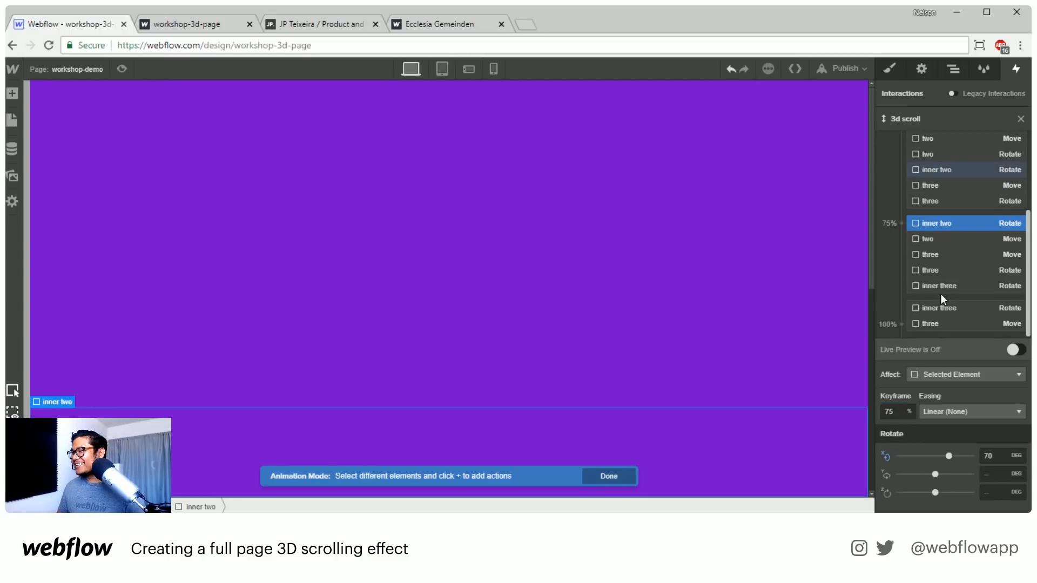
pyautogui.keyDown('shift'); pyautogui.click(945, 283); pyautogui.keyUp('shift')
pyautogui.click(894, 412)
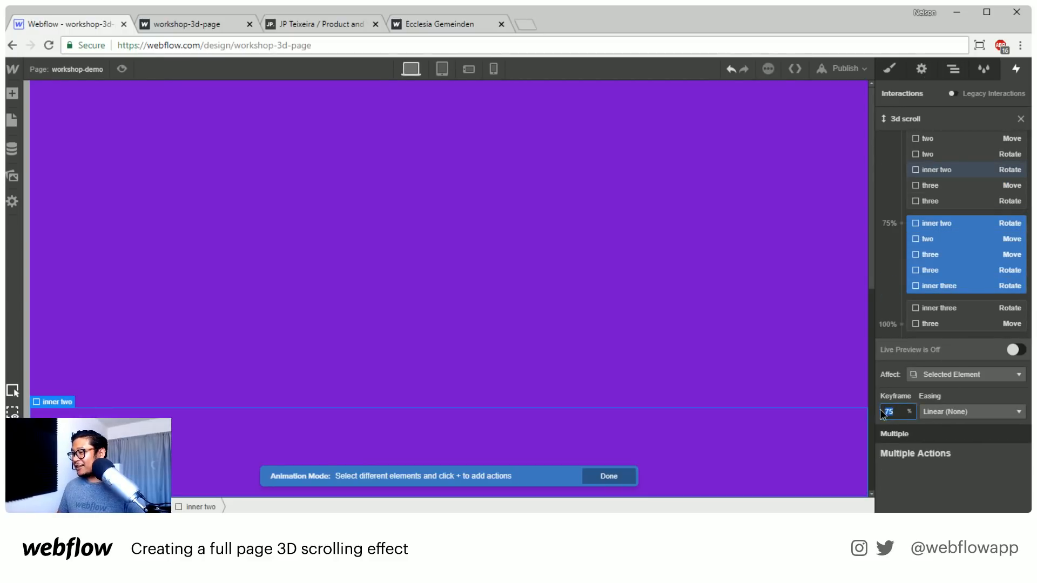
pyautogui.write('40')
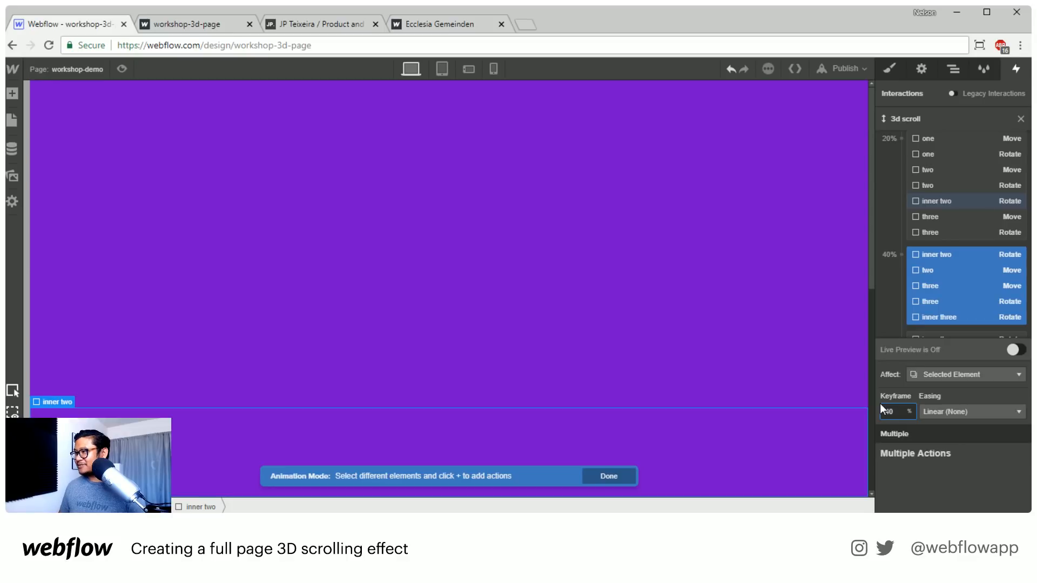
# - Move the 100% inner three Rotate and three Move actions to the 60% keyframe
pyautogui.scroll(-1, 943, 306)
pyautogui.click(944, 308)
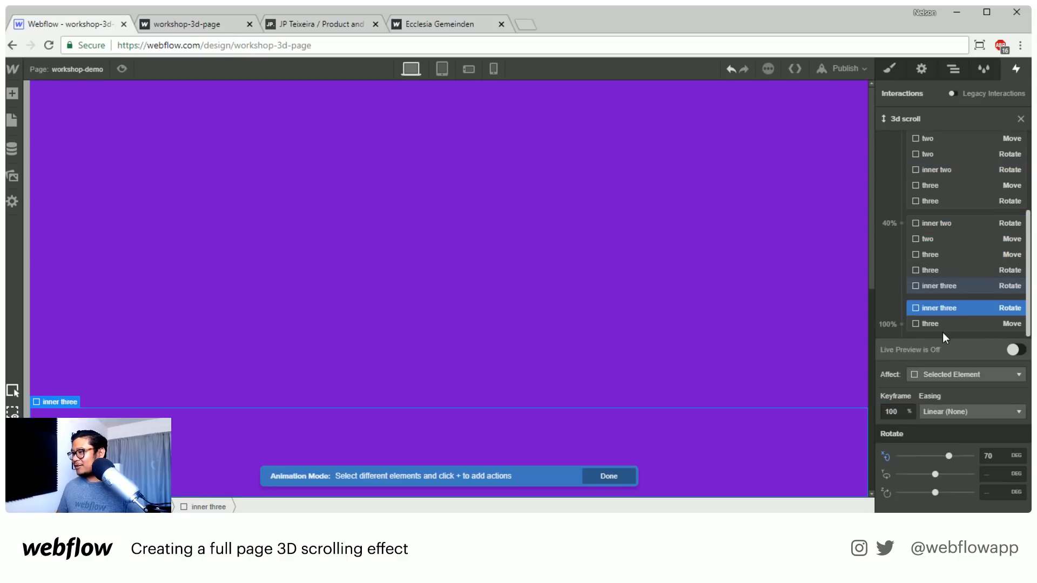
pyautogui.keyDown('shift'); pyautogui.click(939, 327); pyautogui.keyUp('shift')
pyautogui.click(889, 411)
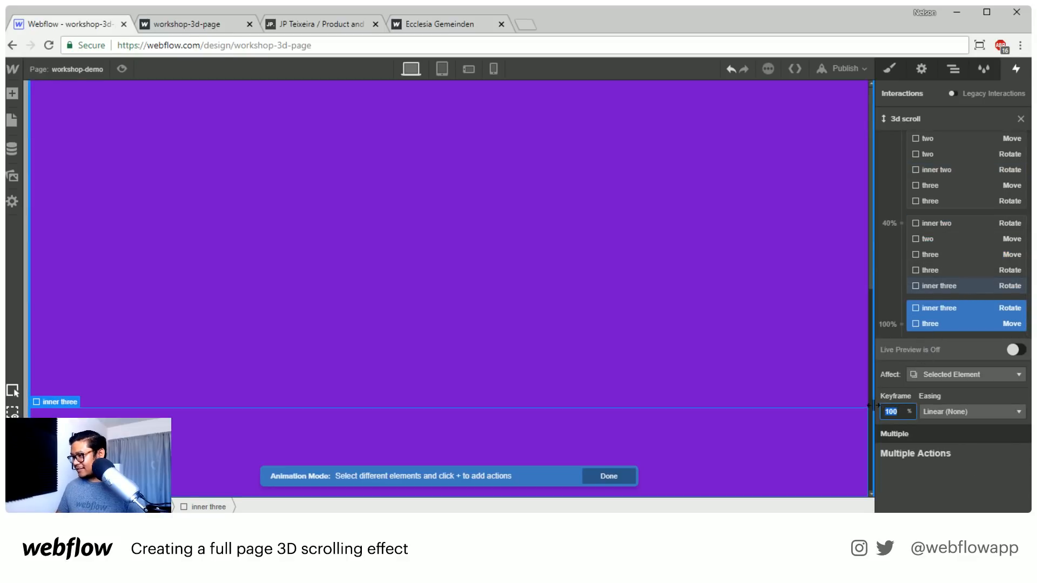
pyautogui.write('60')
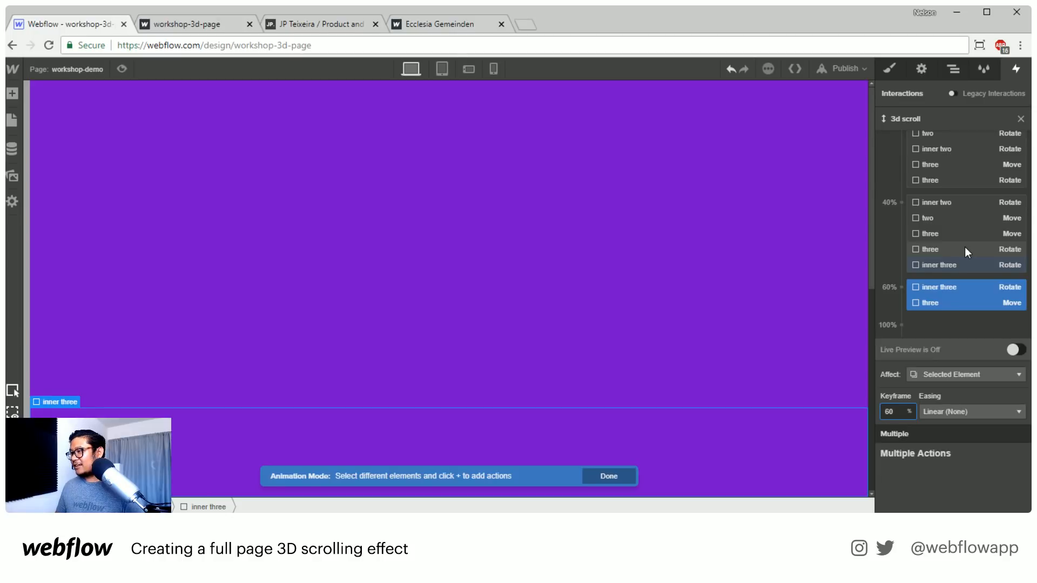
# - Examine the Move and Rotate settings of panels two and three and their inner blocks at the 20%, 40% and 60% keyframes
pyautogui.moveTo(925, 328)
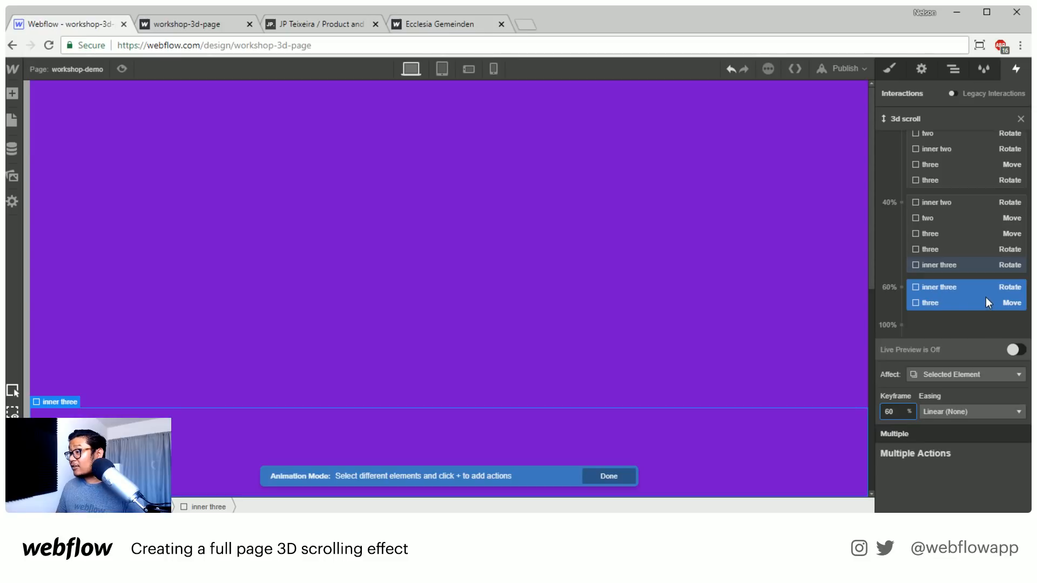
pyautogui.click(958, 201)
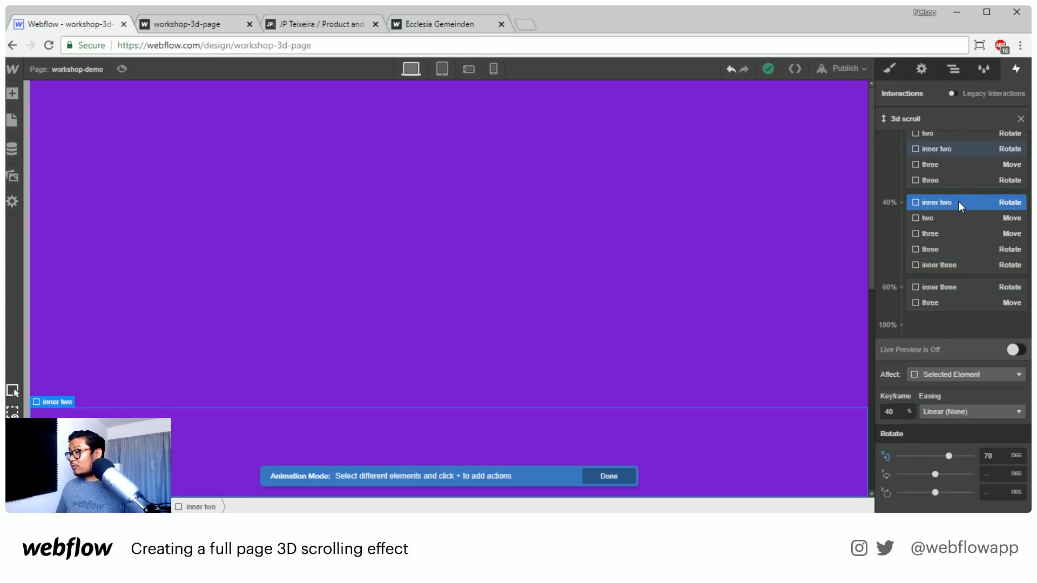
pyautogui.click(952, 288)
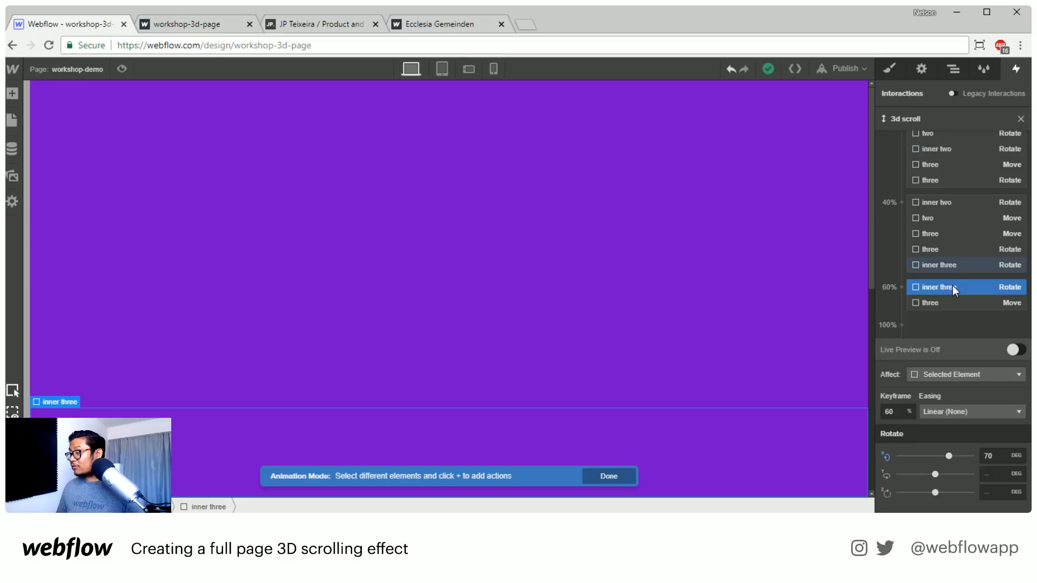
pyautogui.click(940, 218)
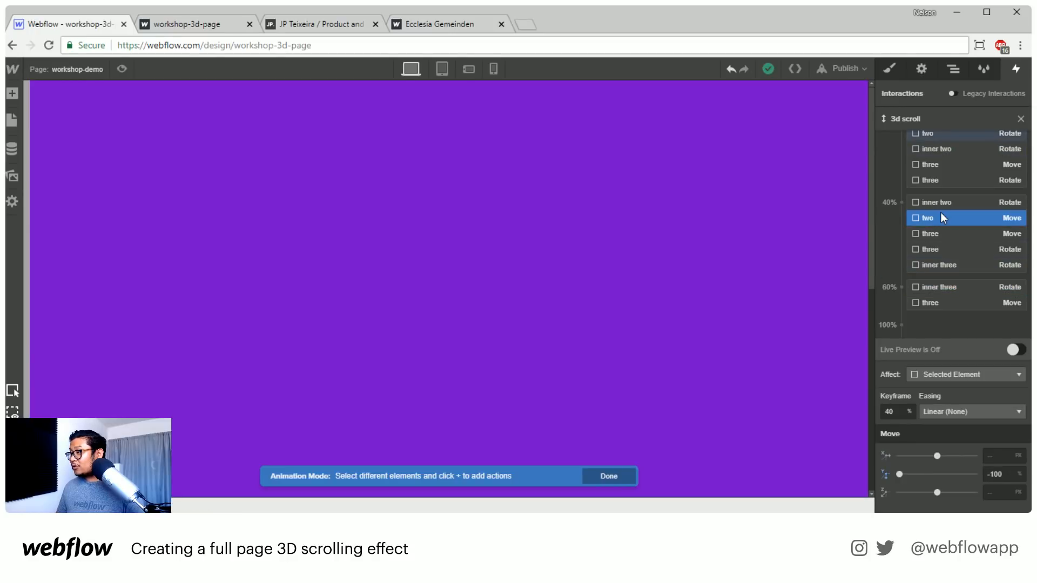
pyautogui.click(947, 303)
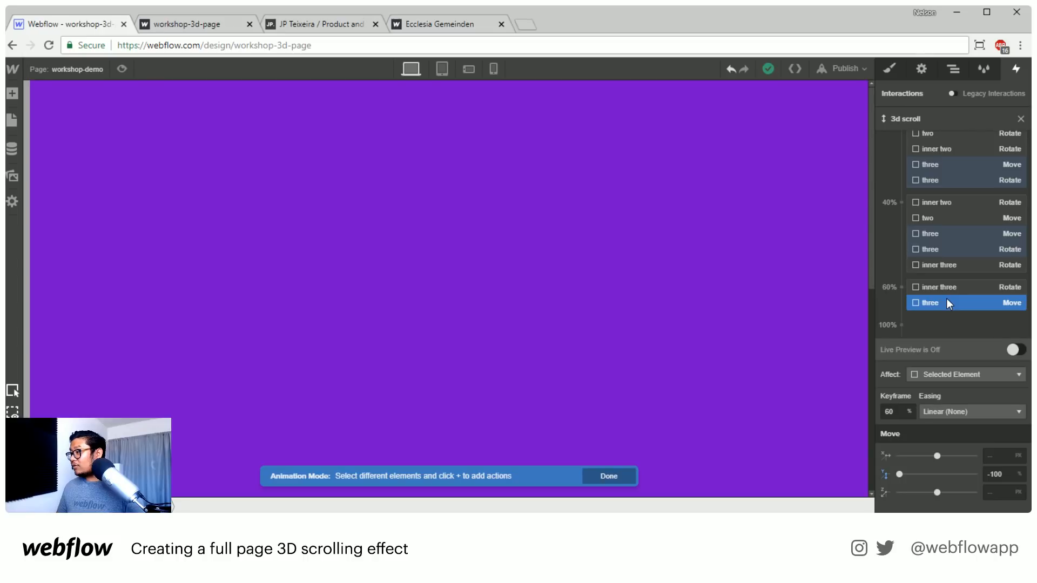
pyautogui.click(973, 235)
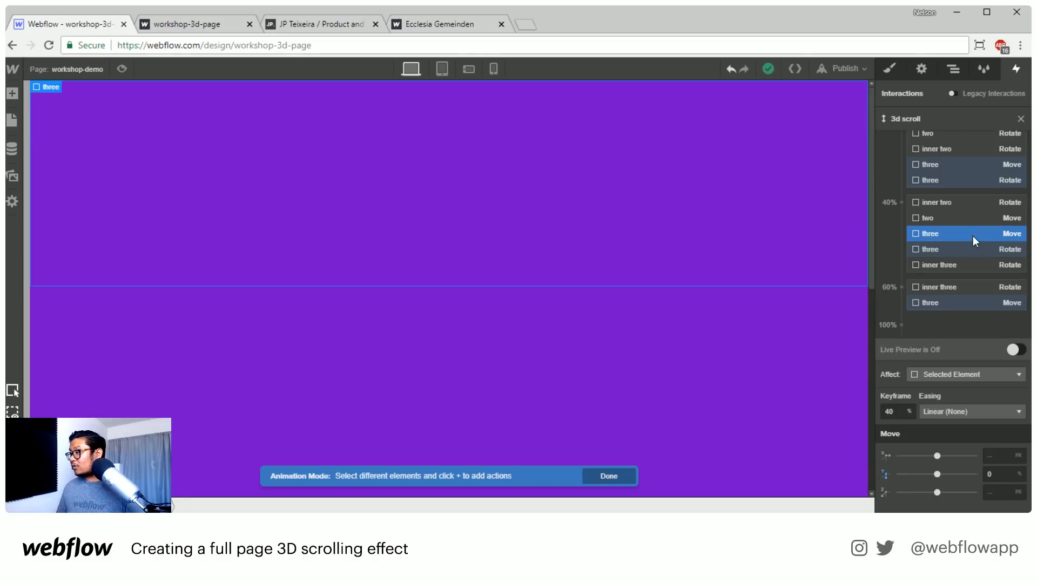
pyautogui.click(964, 263)
pyautogui.click(1014, 350)
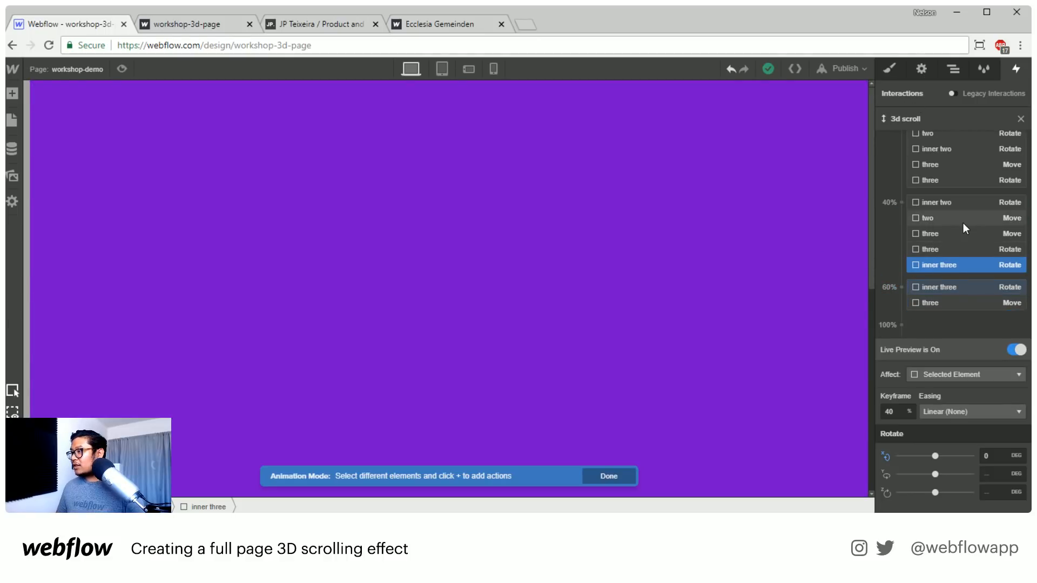
pyautogui.click(958, 236)
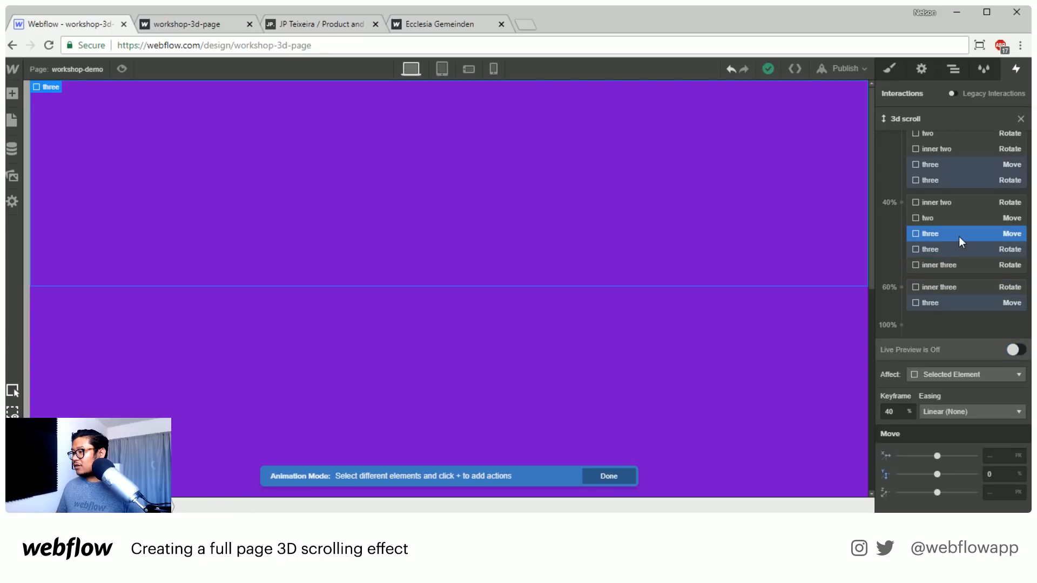
pyautogui.scroll(-2, 955, 200)
pyautogui.scroll(2, 960, 224)
pyautogui.scroll(1, 934, 227)
pyautogui.click(952, 227)
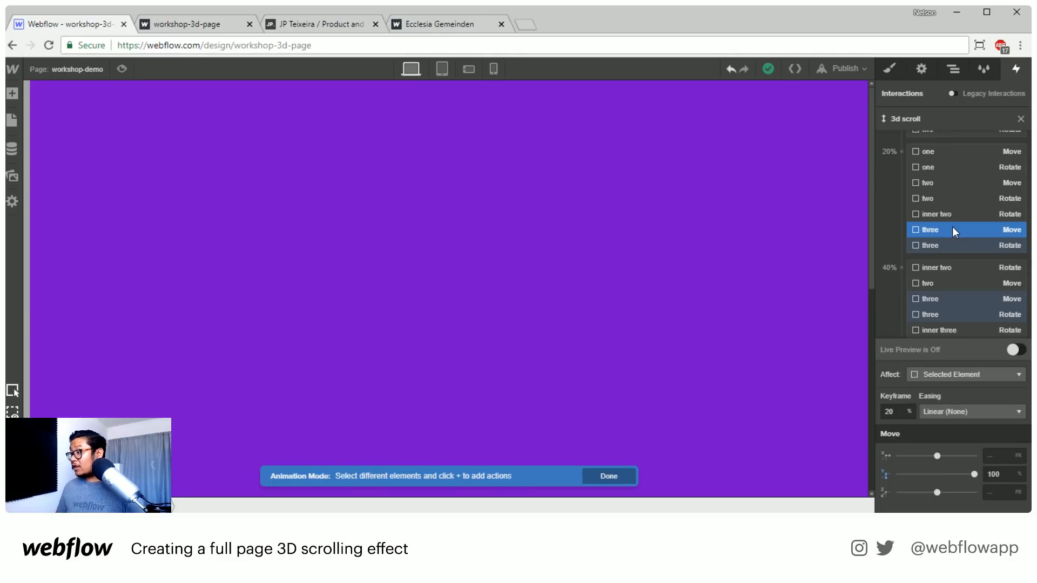
pyautogui.scroll(-2, 926, 261)
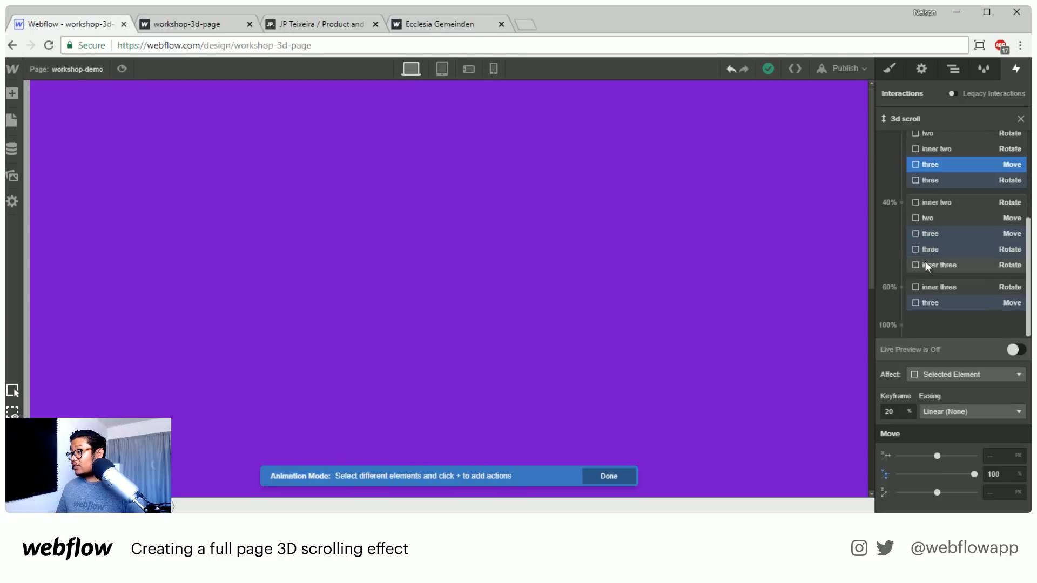
# - Add a Move action for the four panel at the 40% keyframe with a Y offset of 100%
pyautogui.click(953, 68)
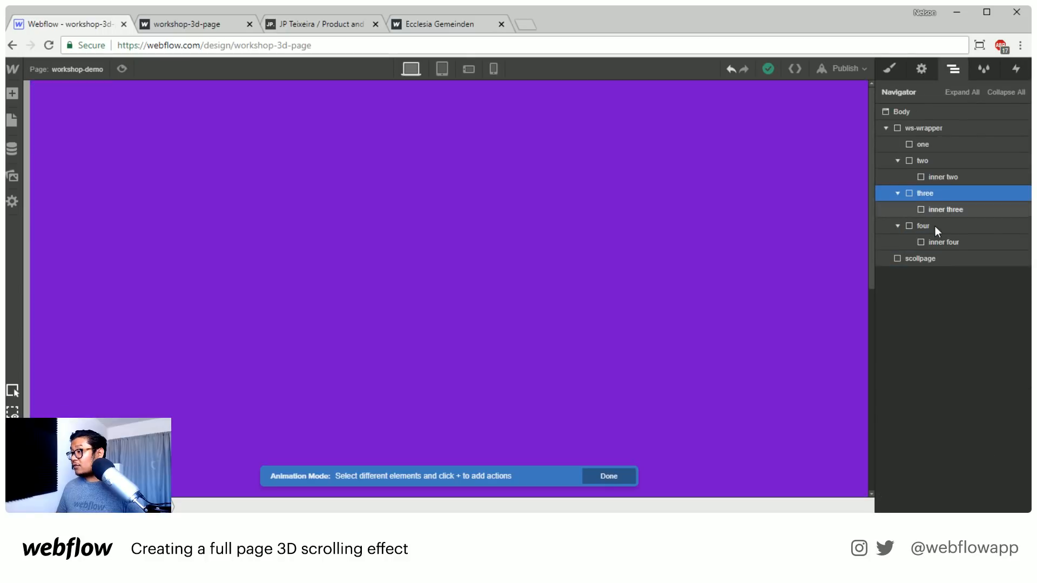
pyautogui.click(935, 226)
pyautogui.click(1016, 69)
pyautogui.scroll(-3, 956, 259)
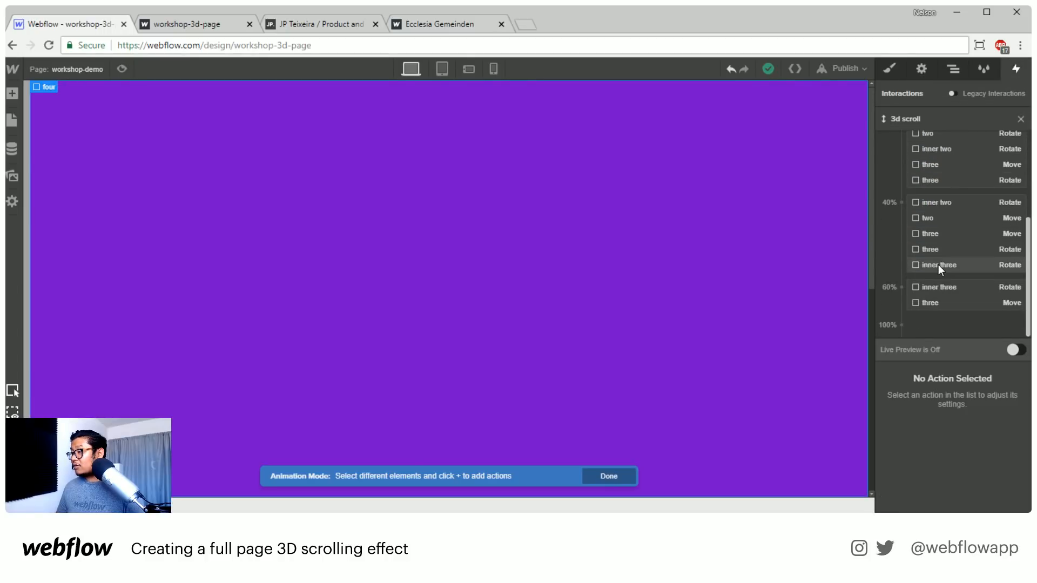
pyautogui.click(902, 201)
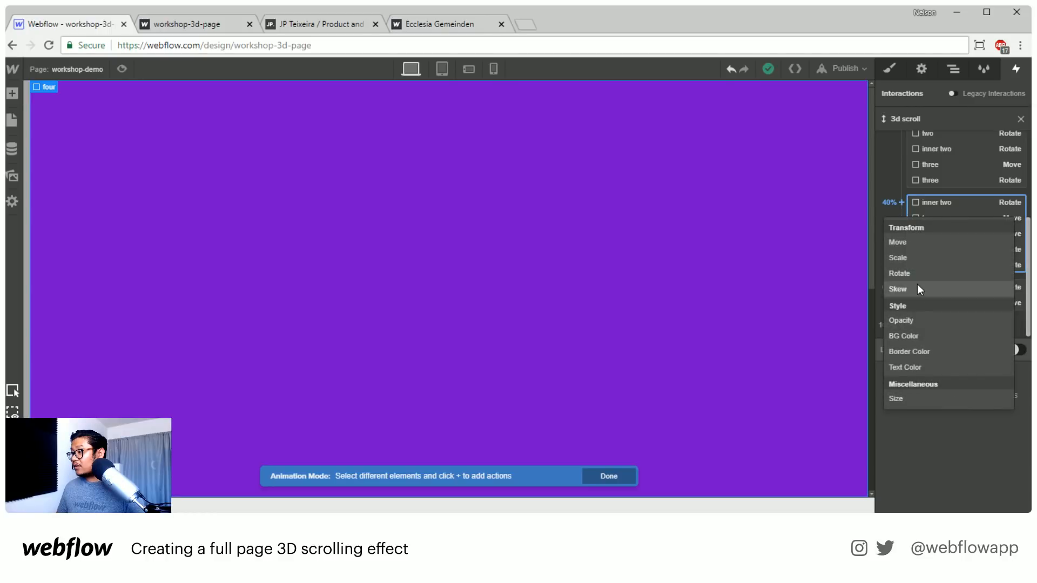
pyautogui.click(923, 242)
pyautogui.click(995, 474)
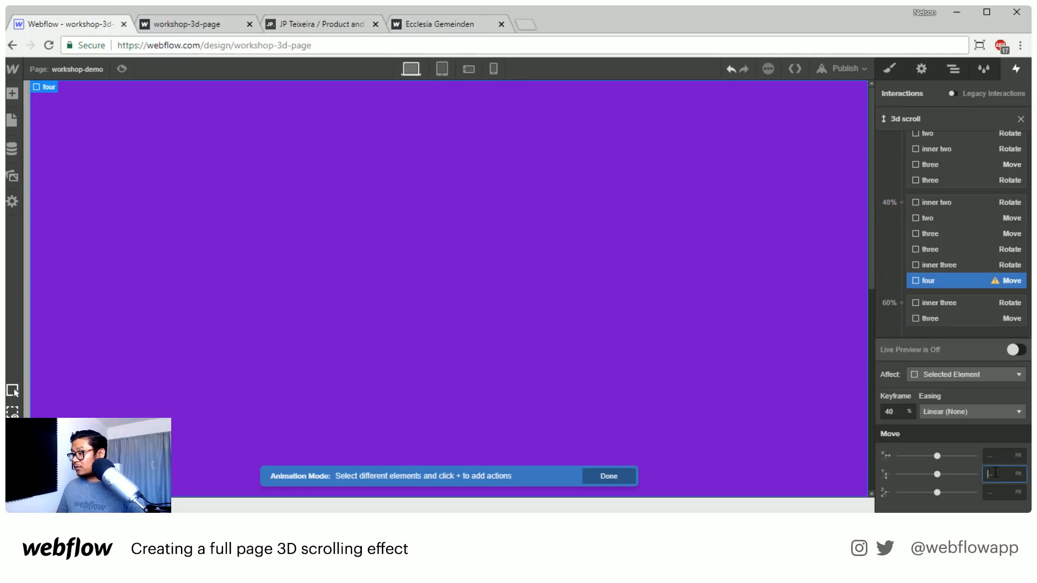
pyautogui.write('100%')
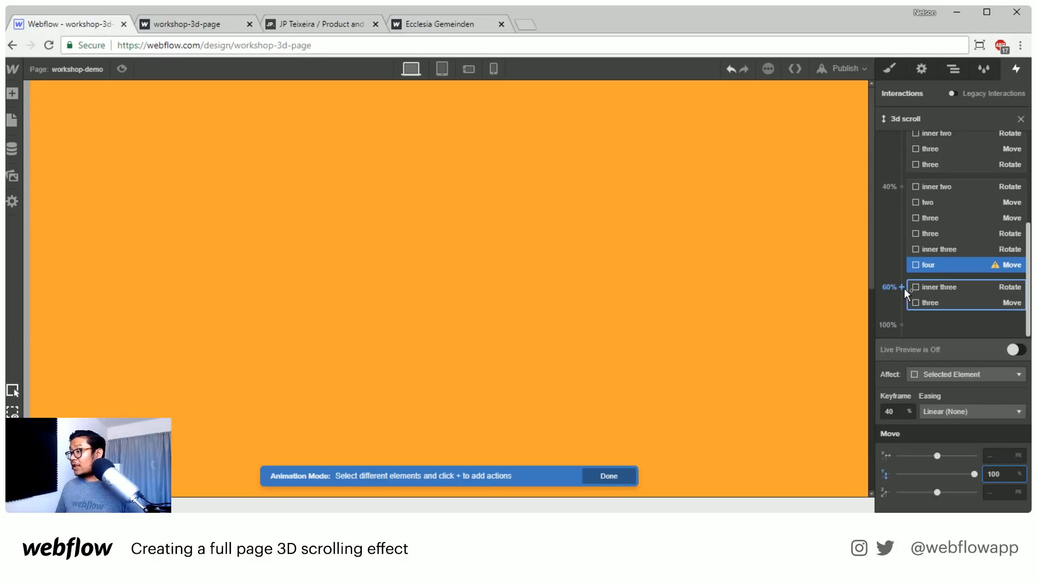
# - Add a Move action for the four panel at the 60% keyframe with Y set to 0% and preview it live
pyautogui.click(901, 287)
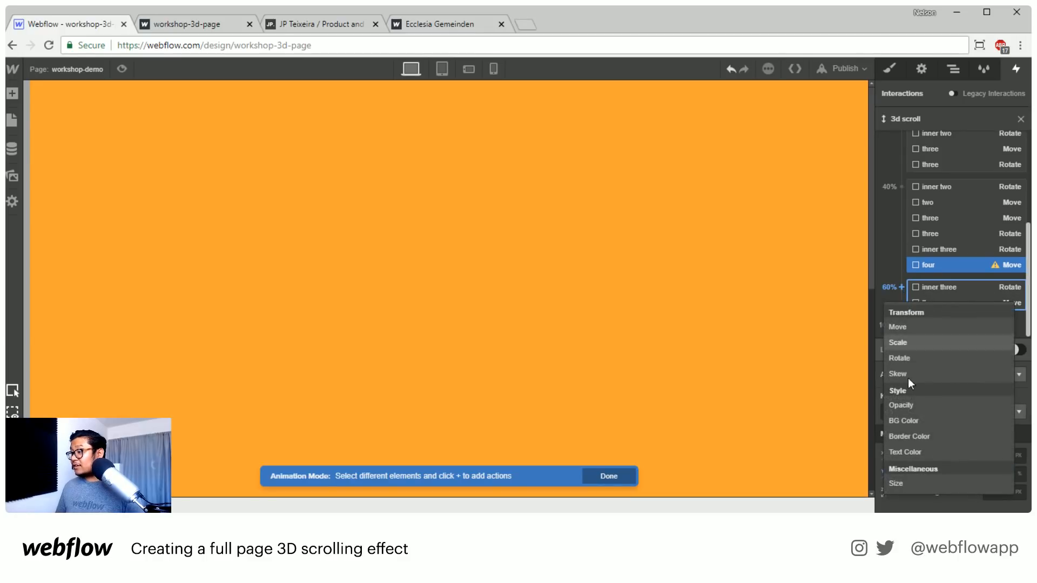
pyautogui.click(919, 327)
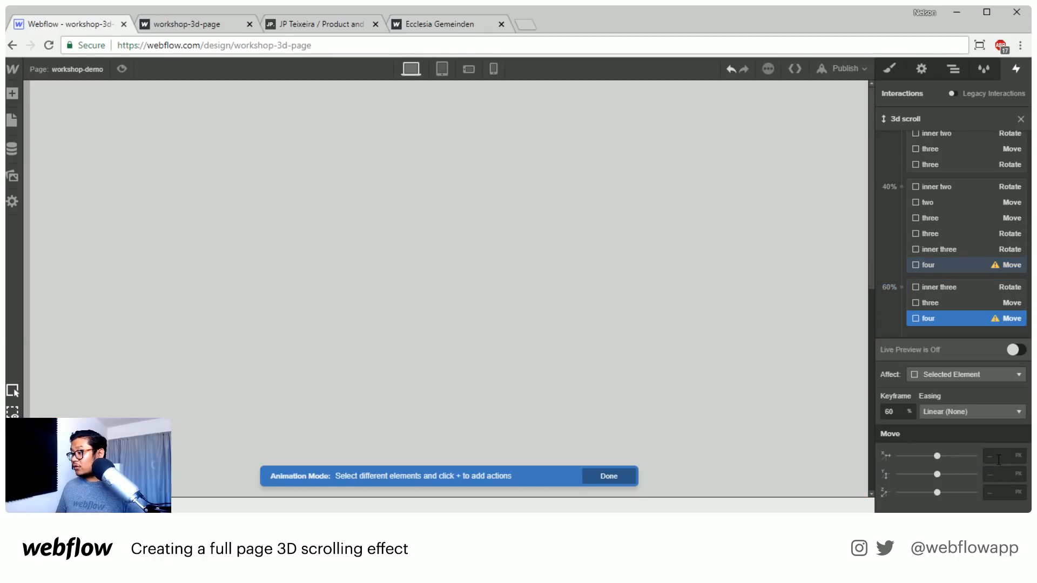
pyautogui.click(1004, 474)
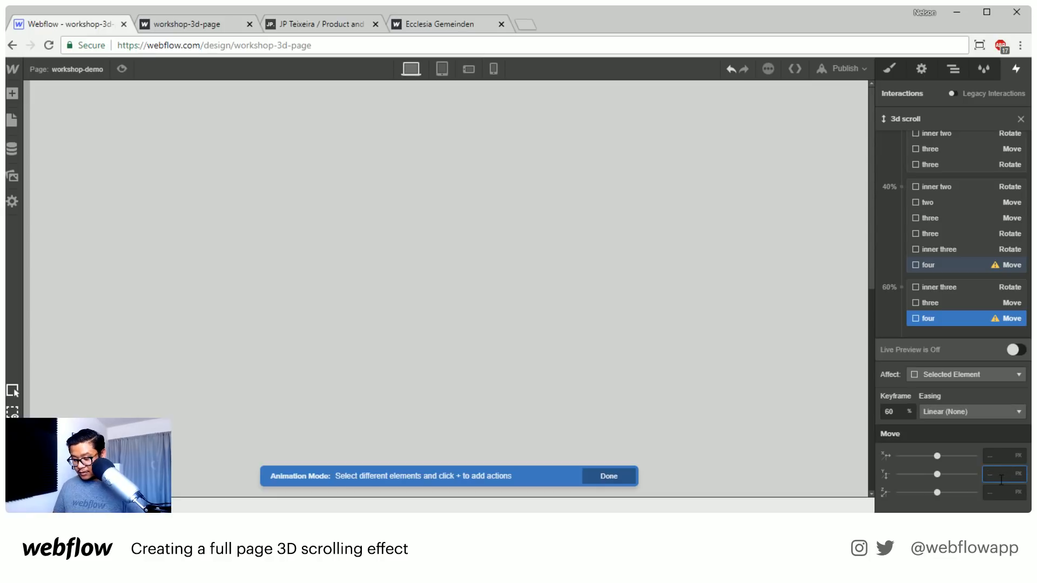
pyautogui.write('0')
pyautogui.click(1015, 350)
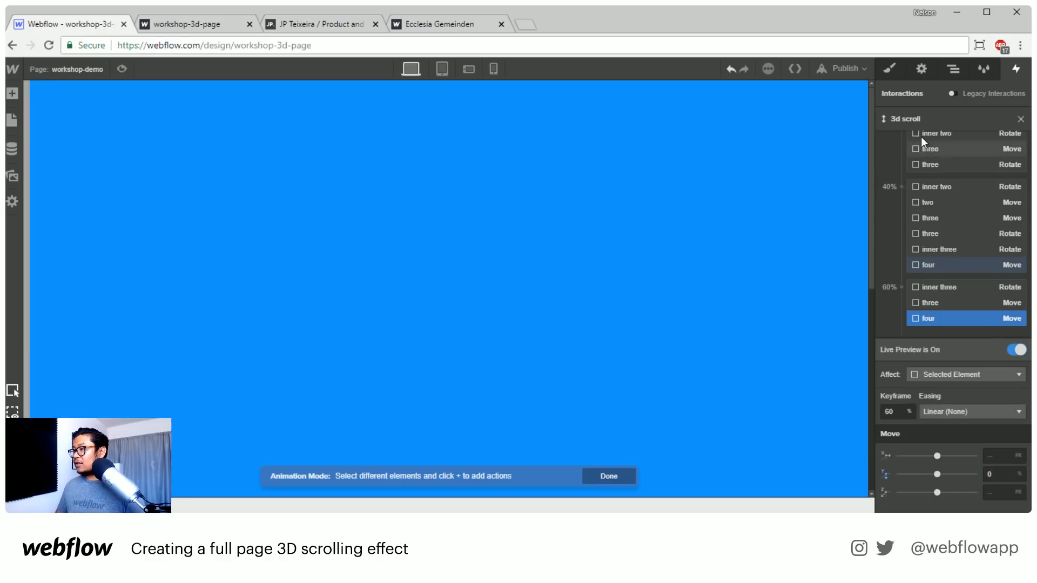
pyautogui.moveTo(870, 94)
pyautogui.mouseDown()
pyautogui.moveTo(876, 289)
pyautogui.moveTo(866, 83)
pyautogui.mouseUp()
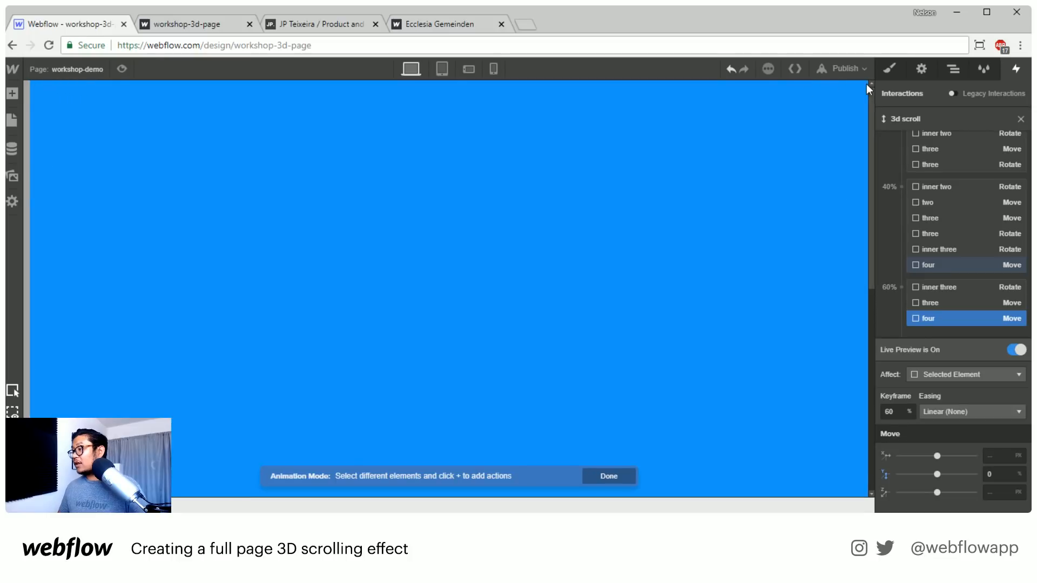
# - Add a Rotate action for the four panel at the 60% keyframe with an X rotation of -70 degrees
pyautogui.click(957, 260)
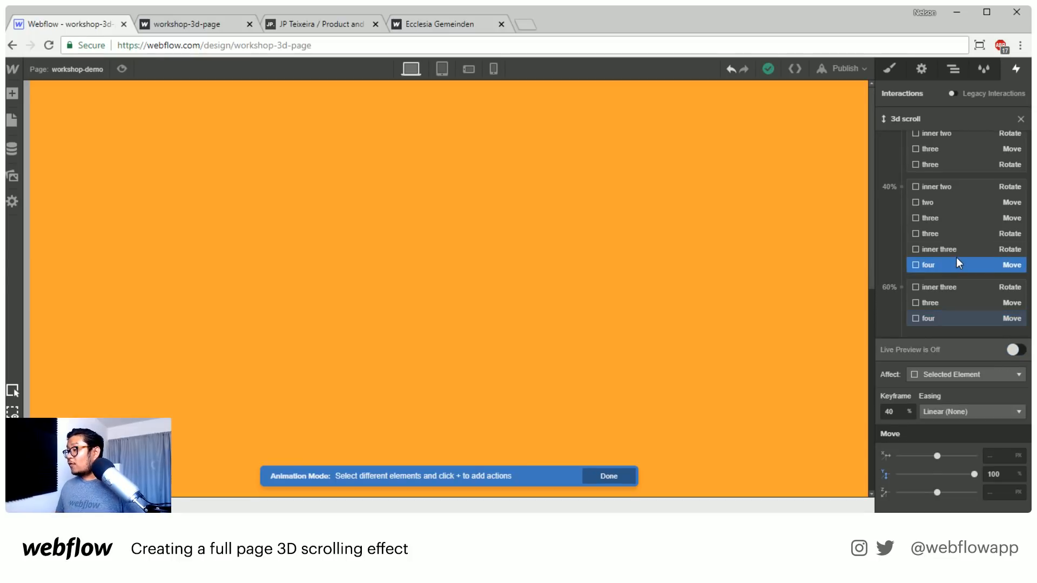
pyautogui.click(902, 287)
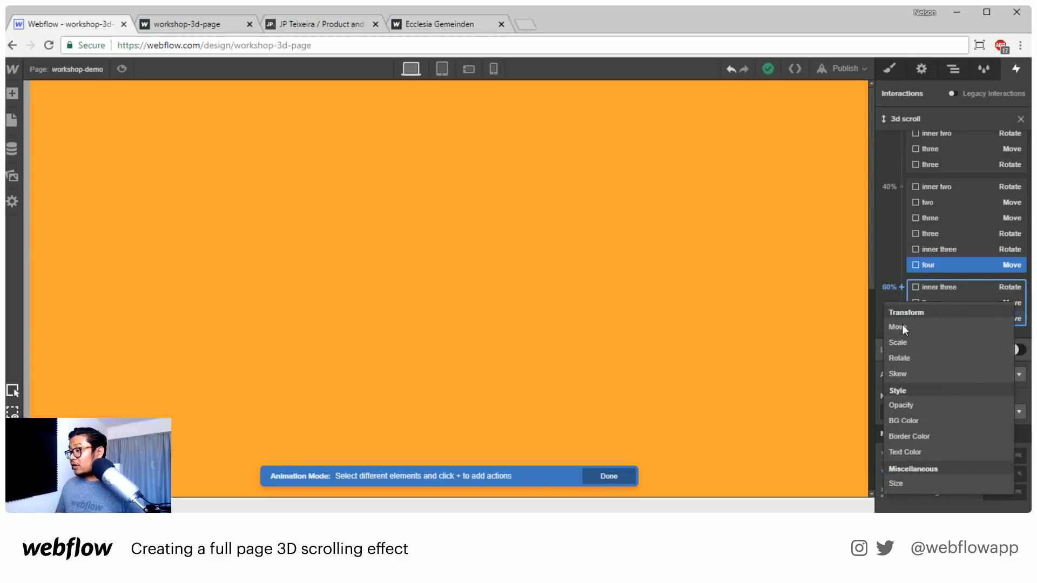
pyautogui.click(913, 359)
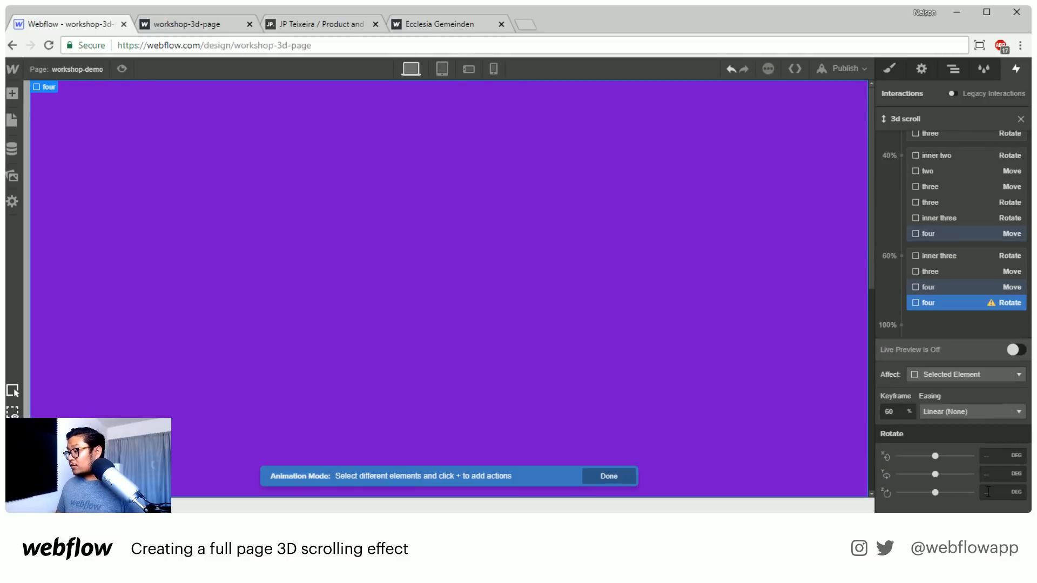
pyautogui.click(992, 454)
pyautogui.write('-70')
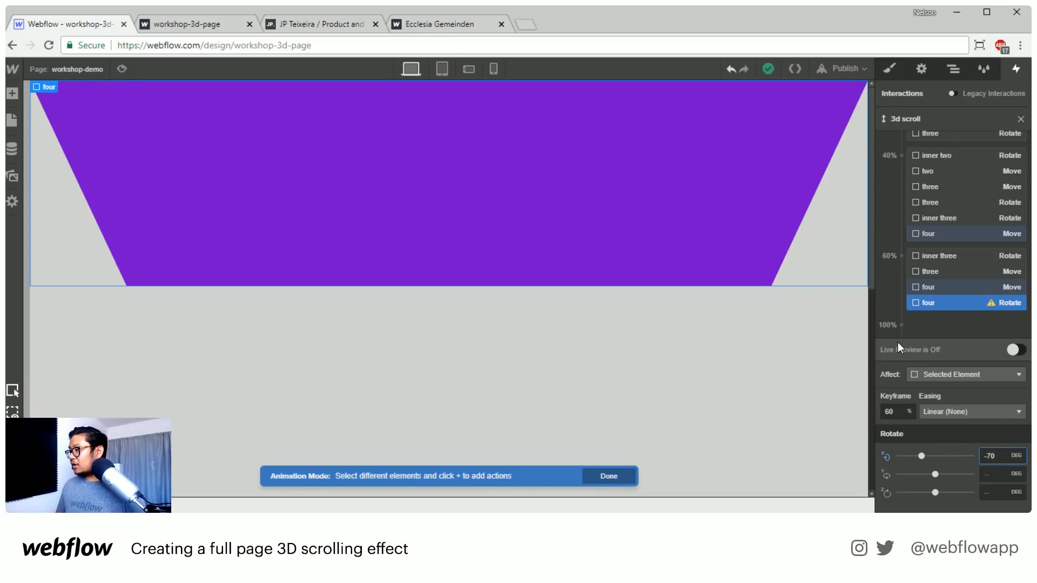
# - Move the four panel's -70 degree Rotate action from the 60% keyframe to the end of the 40% keyframe
pyautogui.moveTo(910, 324)
pyautogui.moveTo(928, 304); pyautogui.dragTo(956, 241)
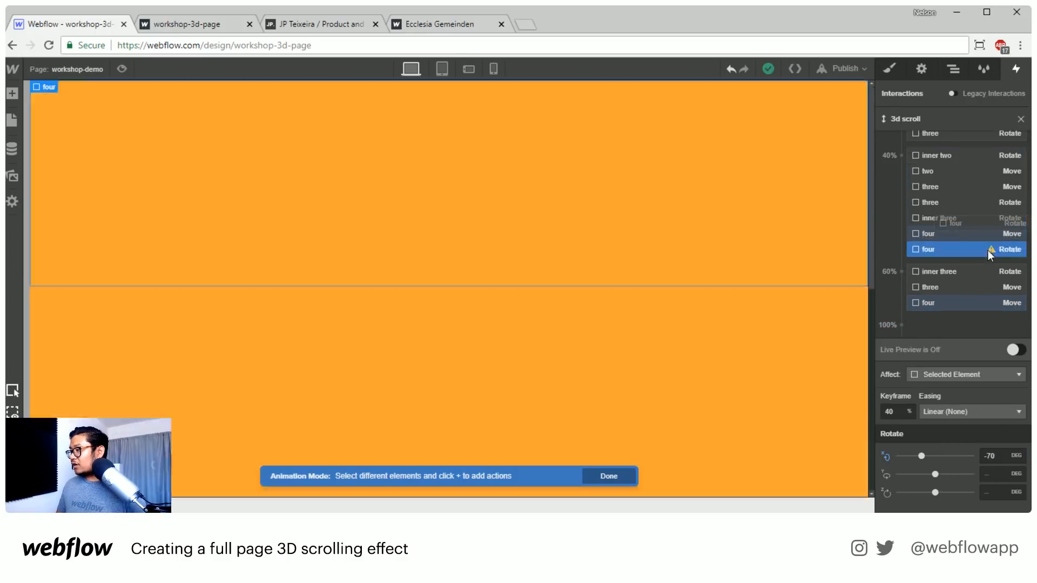
# - Add a Rotate action for the four panel at the 60% keyframe with X set to 0 degrees and preview it live
pyautogui.click(902, 271)
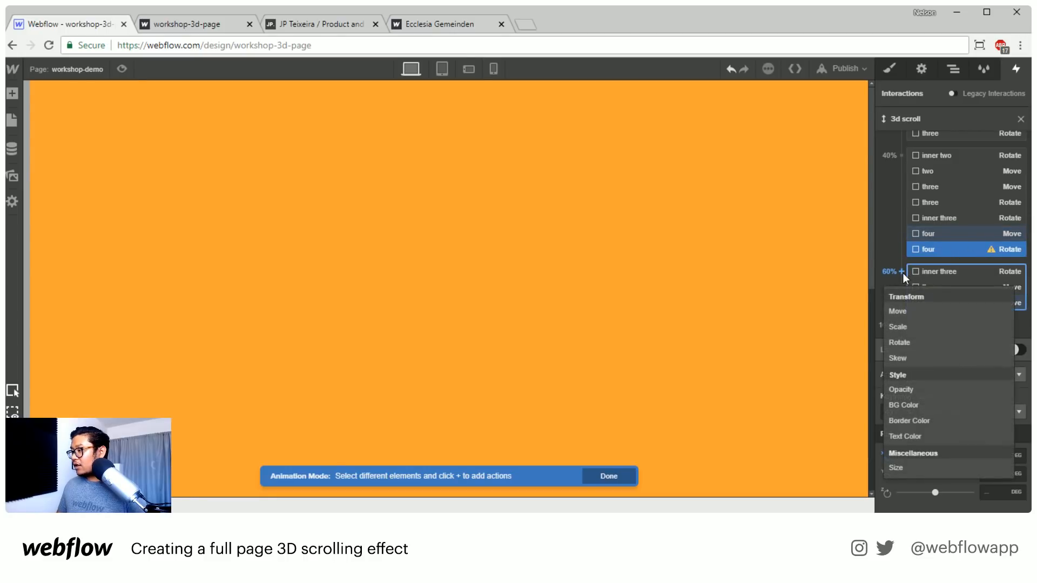
pyautogui.click(913, 345)
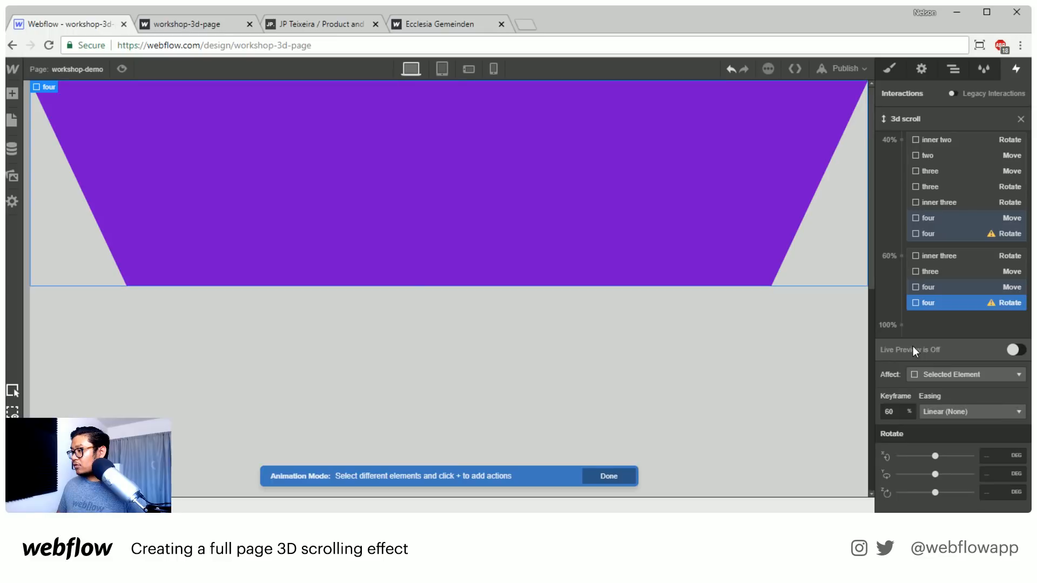
pyautogui.click(999, 474)
pyautogui.write('0')
pyautogui.press('BackSpace')
pyautogui.click(998, 455)
pyautogui.write('0')
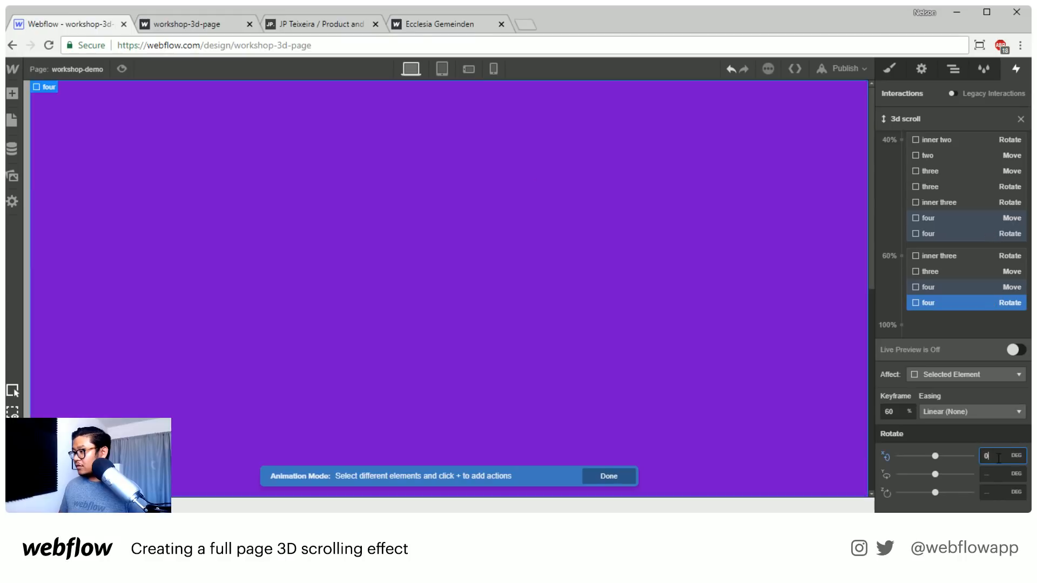
pyautogui.click(1014, 350)
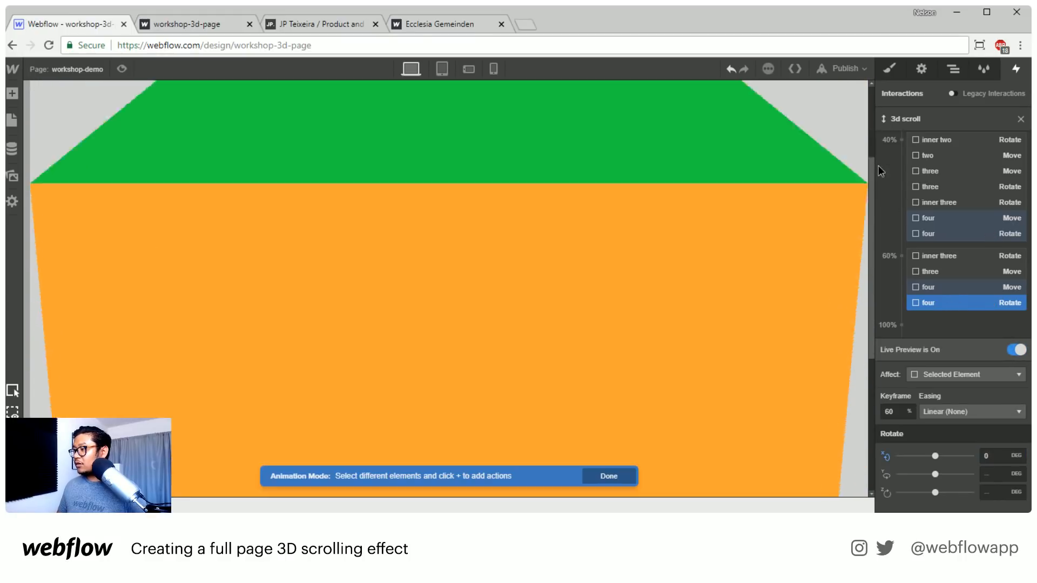
pyautogui.moveTo(872, 162); pyautogui.dragTo(874, 294)
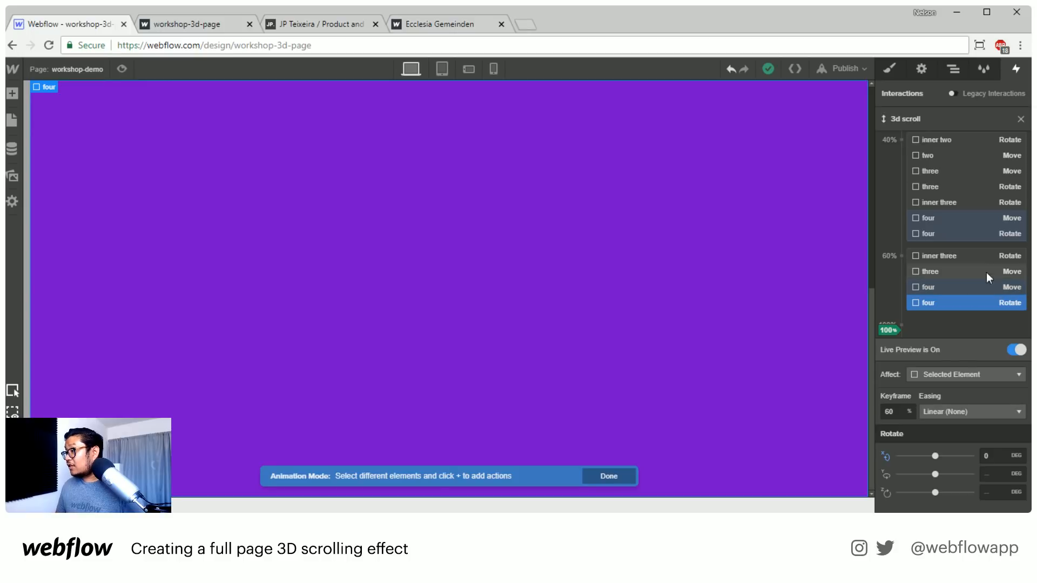
# - Add a Rotate action for the inner four block at the 60% keyframe with X set to 0 degrees
pyautogui.click(954, 72)
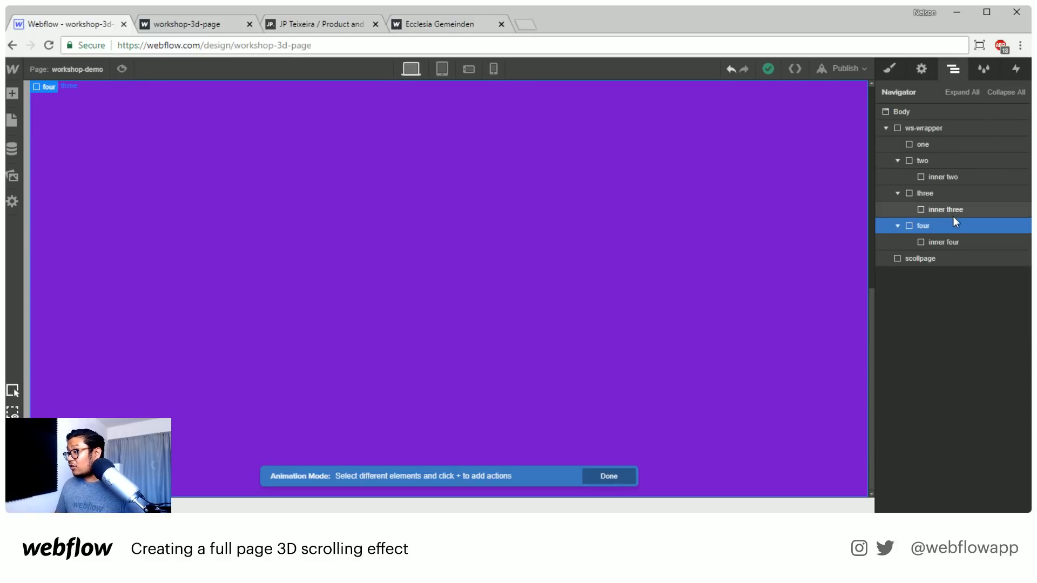
pyautogui.click(941, 236)
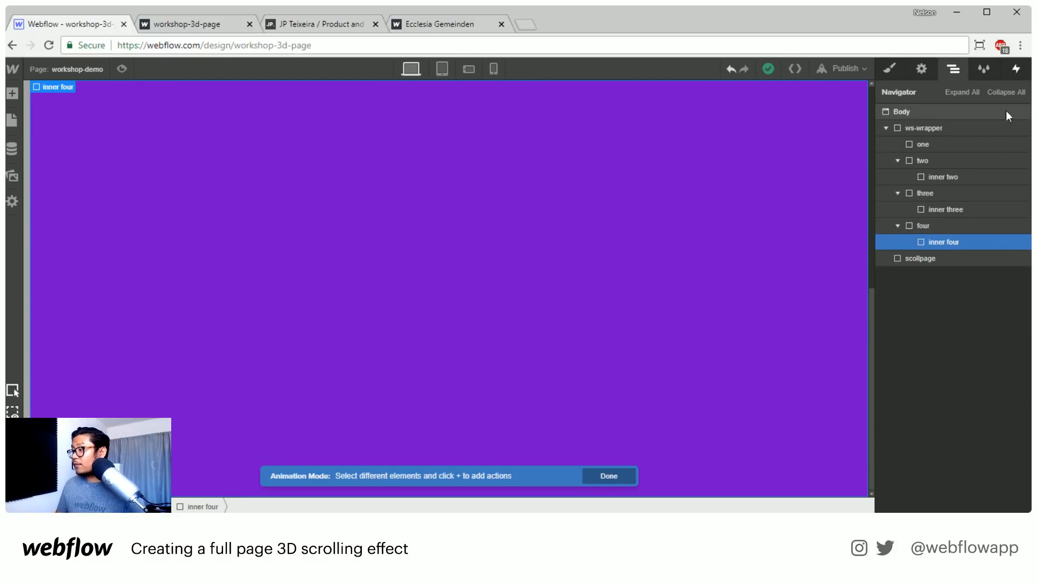
pyautogui.click(1013, 75)
pyautogui.scroll(-4, 960, 292)
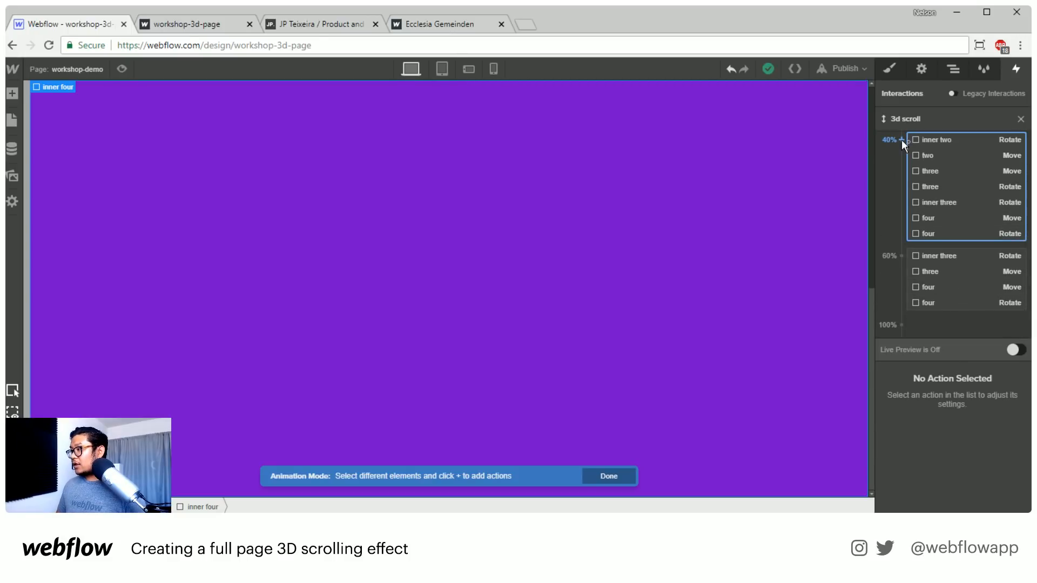
pyautogui.click(902, 255)
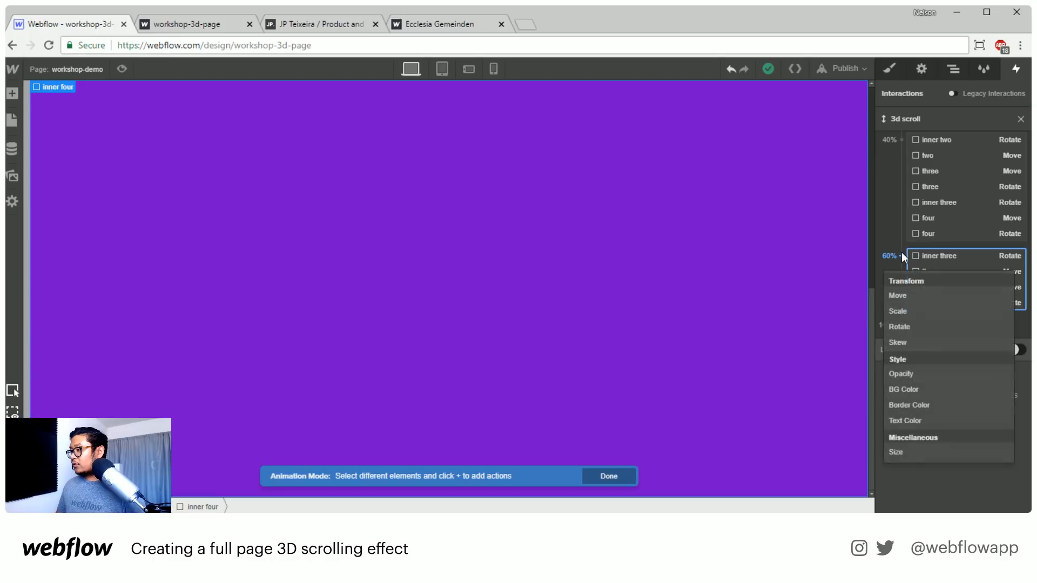
pyautogui.click(923, 326)
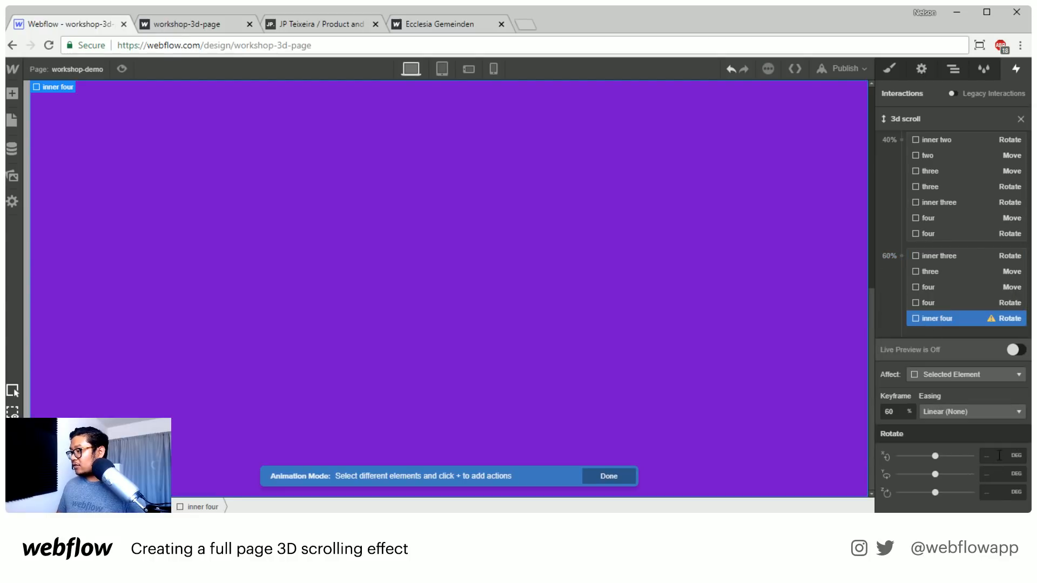
pyautogui.write('0')
pyautogui.scroll(-1, 938, 307)
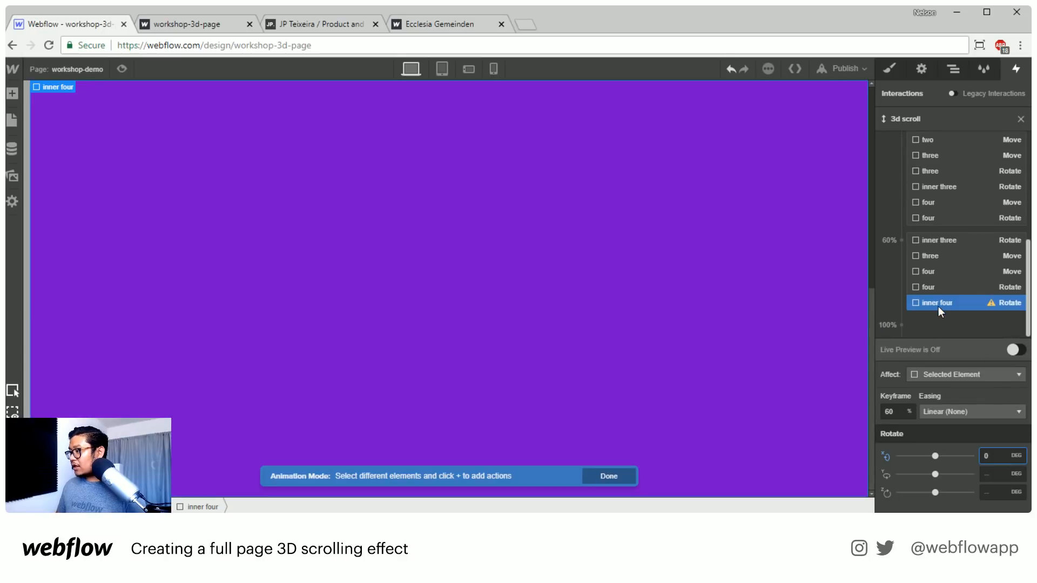
# - Add a Rotate action for the inner four block at the 100% keyframe with X set to 7 degrees and preview it live
pyautogui.click(905, 325)
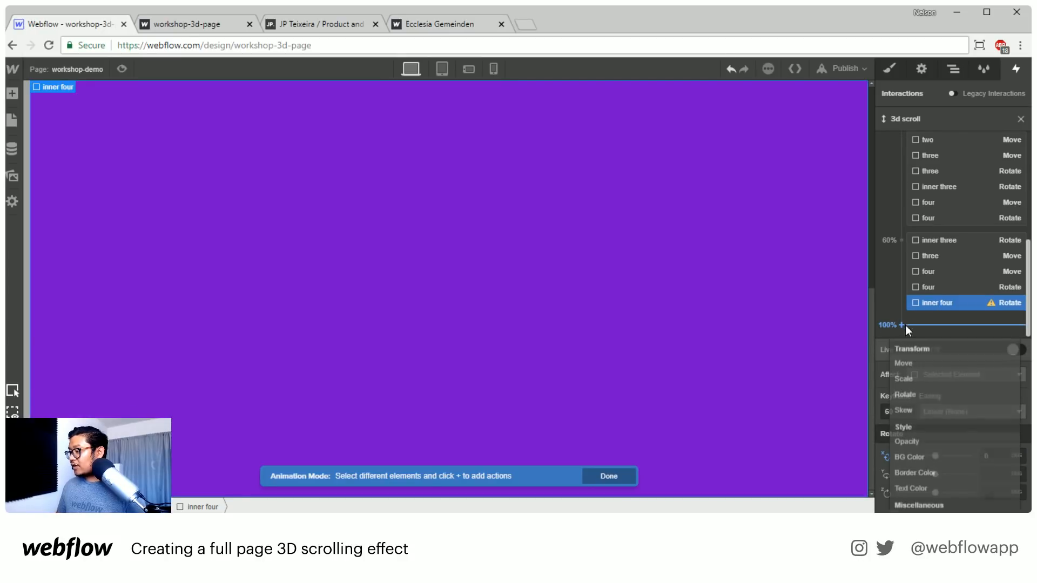
pyautogui.click(916, 396)
pyautogui.click(995, 475)
pyautogui.click(994, 456)
pyautogui.write('7')
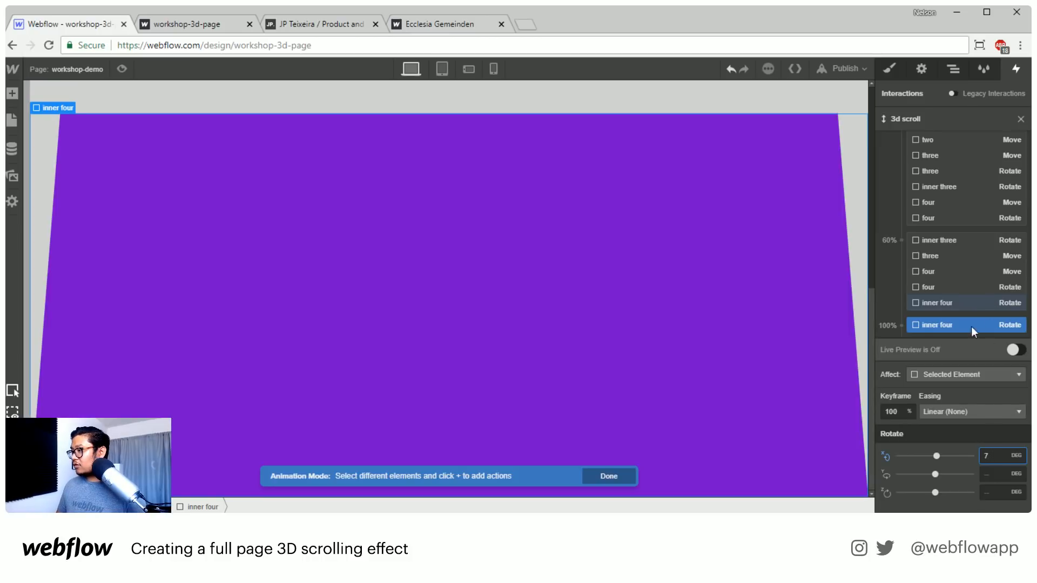
pyautogui.scroll(-5, 808, 326)
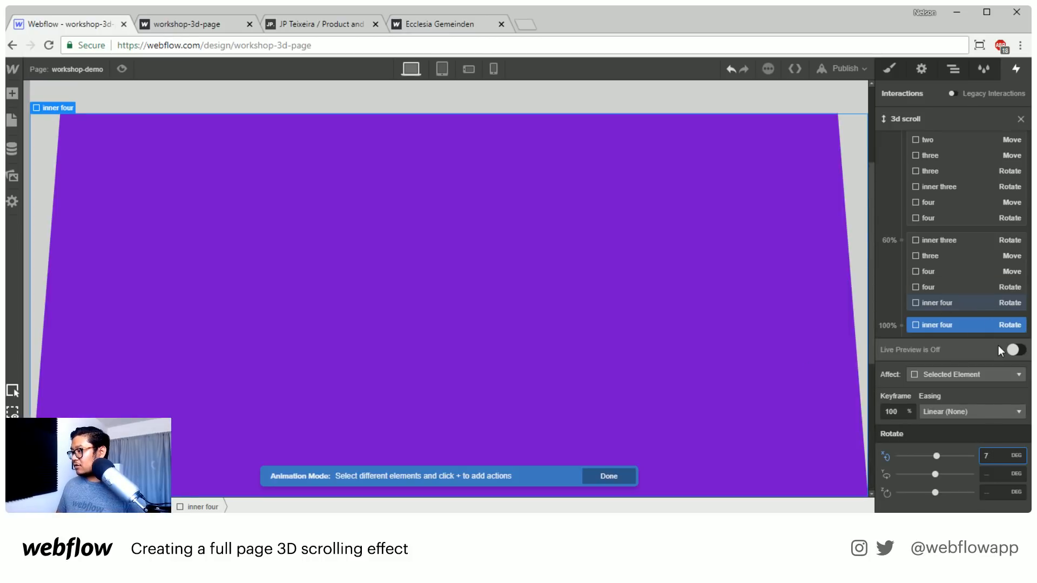
pyautogui.click(1015, 349)
pyautogui.moveTo(871, 197)
pyautogui.mouseDown()
pyautogui.moveTo(872, 121)
pyautogui.moveTo(873, 349)
pyautogui.mouseUp()
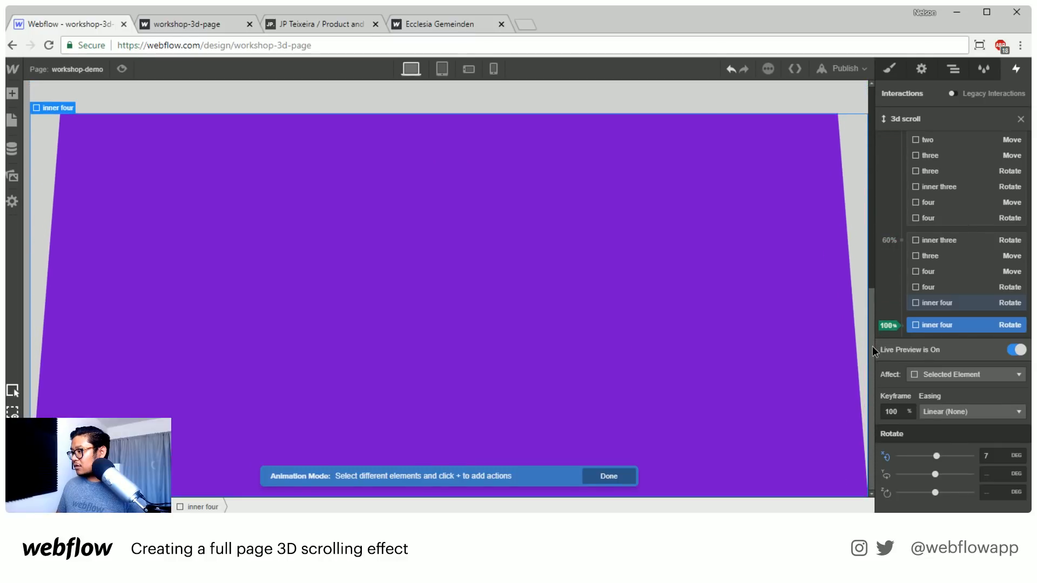
# - Set the inner four block's X rotation at the 100% keyframe to 70 degrees and preview the scroll animation
pyautogui.click(1005, 458)
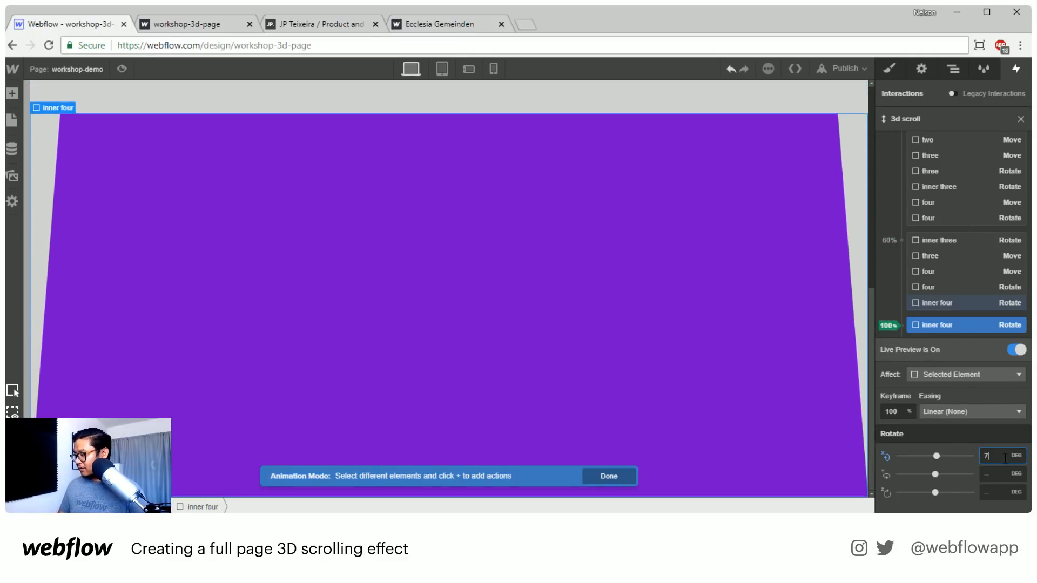
pyautogui.write('0')
pyautogui.press('Return')
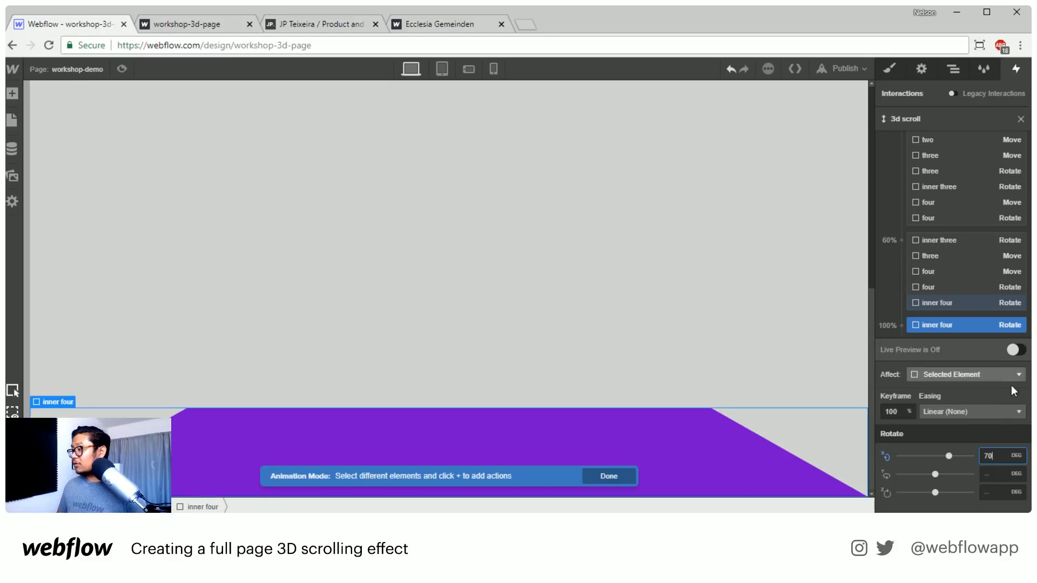
pyautogui.click(1014, 350)
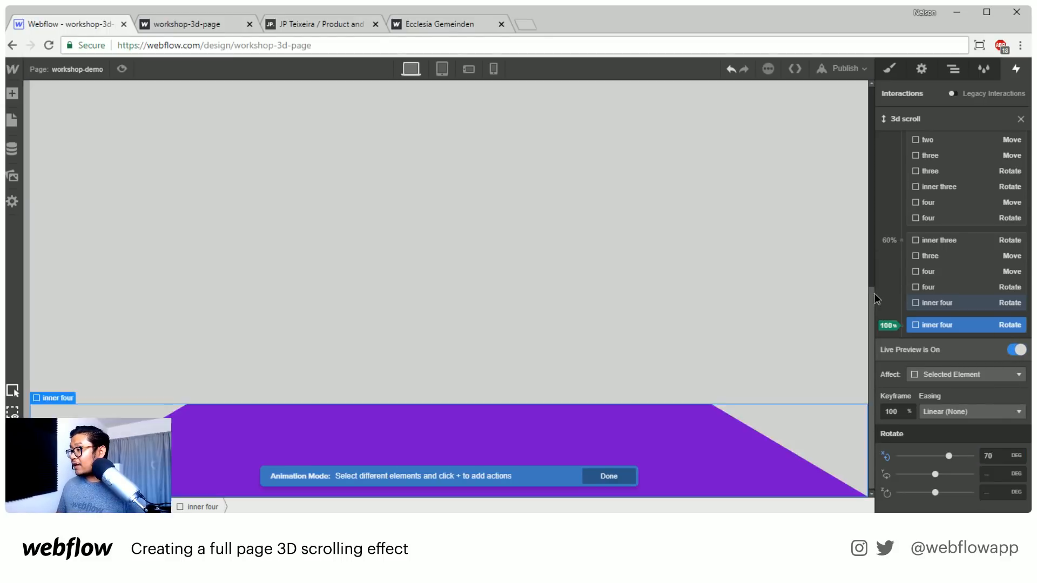
pyautogui.moveTo(875, 294); pyautogui.dragTo(874, 322)
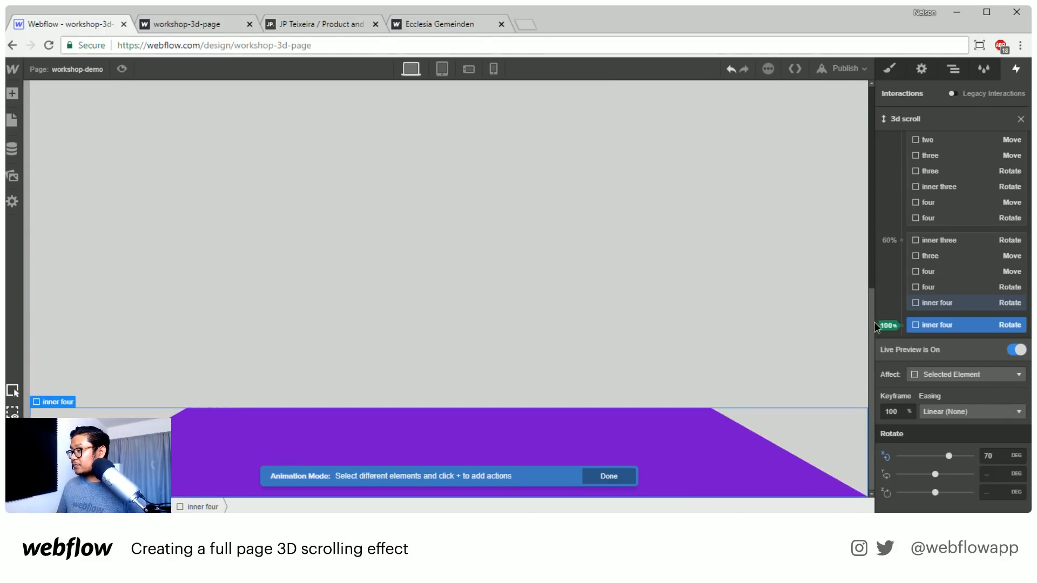
# - Add a Move action for the four panel at the 100% keyframe with Y set to -100% and preview it live
pyautogui.click(950, 277)
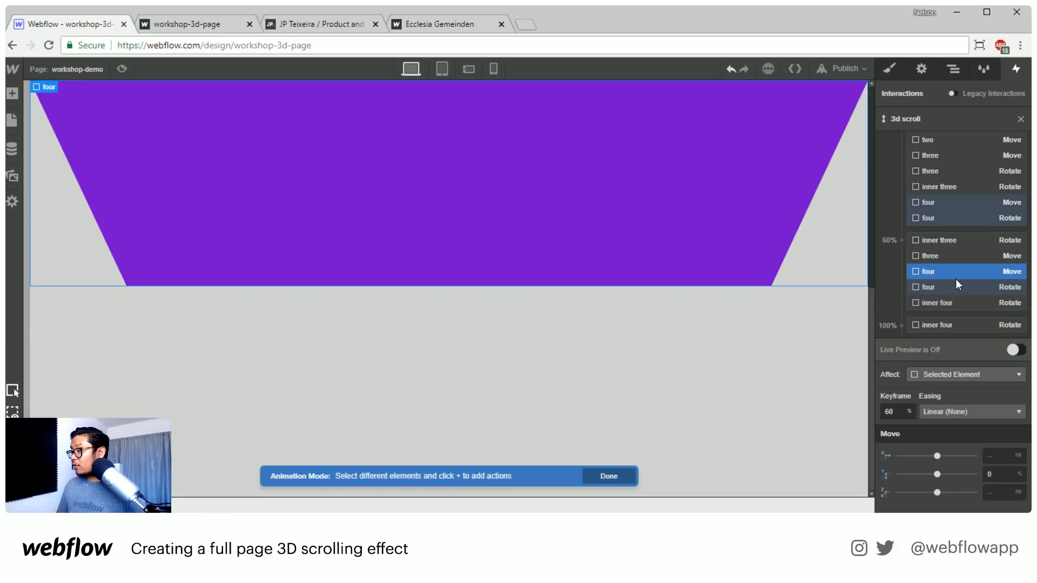
pyautogui.click(901, 326)
pyautogui.click(902, 362)
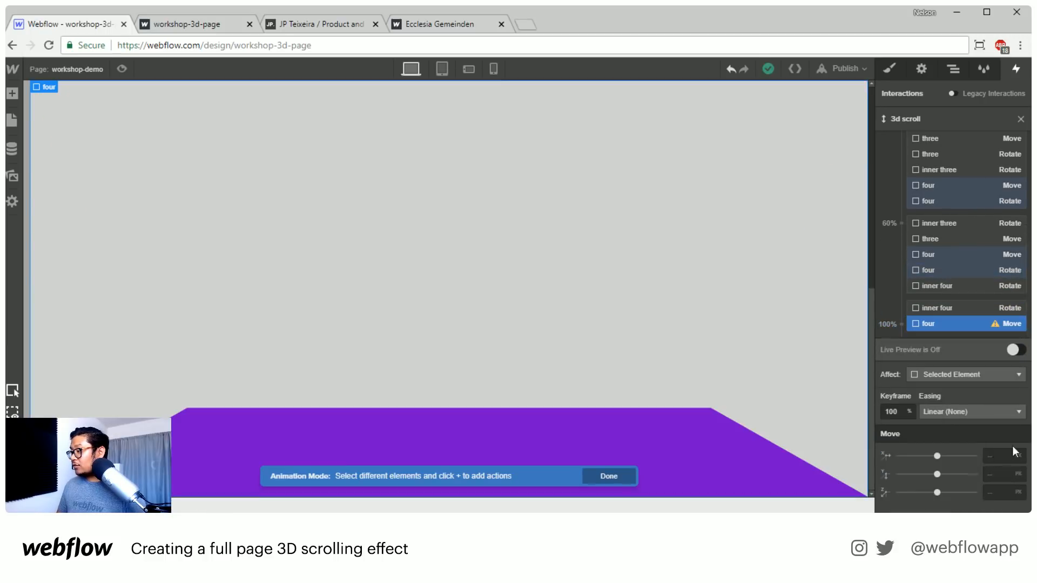
pyautogui.click(992, 470)
pyautogui.write('-')
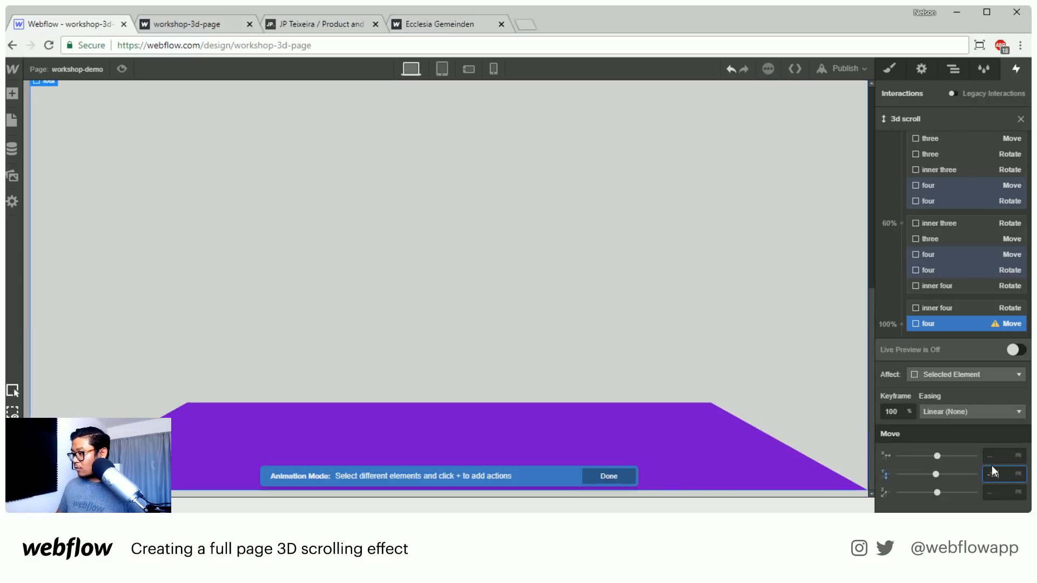
pyautogui.write('100%')
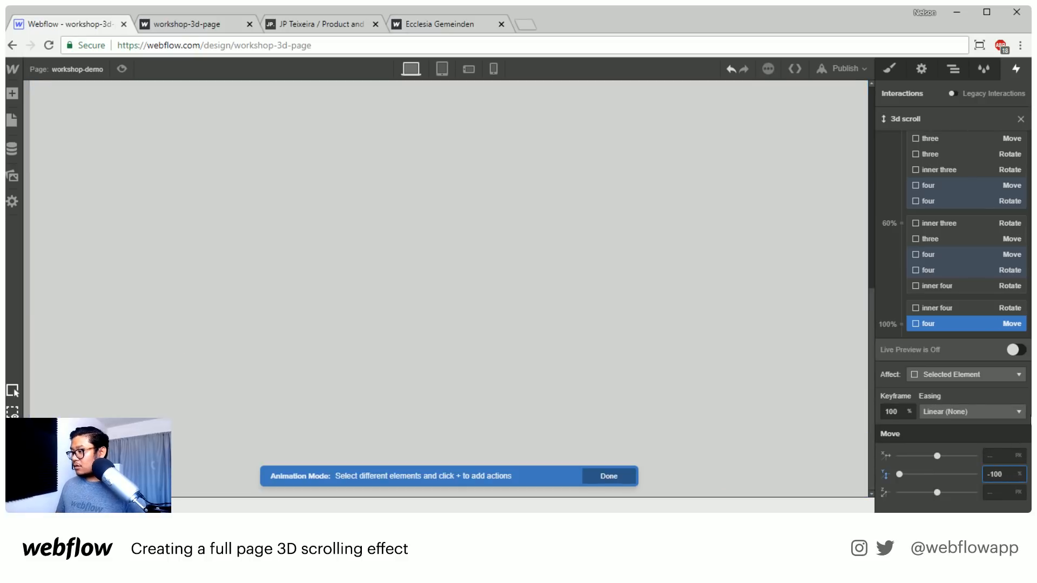
pyautogui.click(1013, 348)
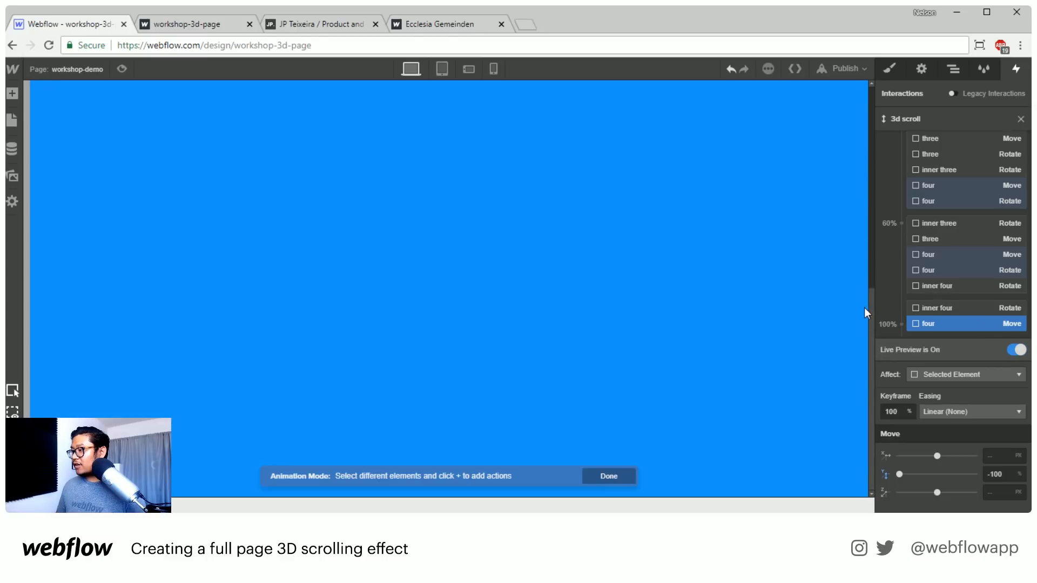
pyautogui.moveTo(872, 307)
pyautogui.mouseDown()
pyautogui.moveTo(878, 118)
pyautogui.moveTo(873, 263)
pyautogui.mouseUp()
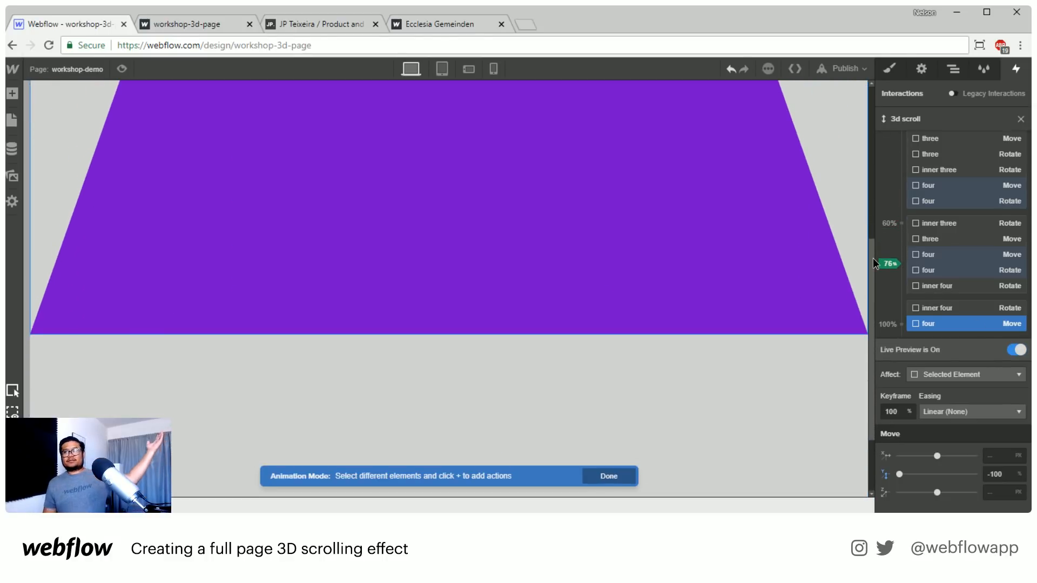